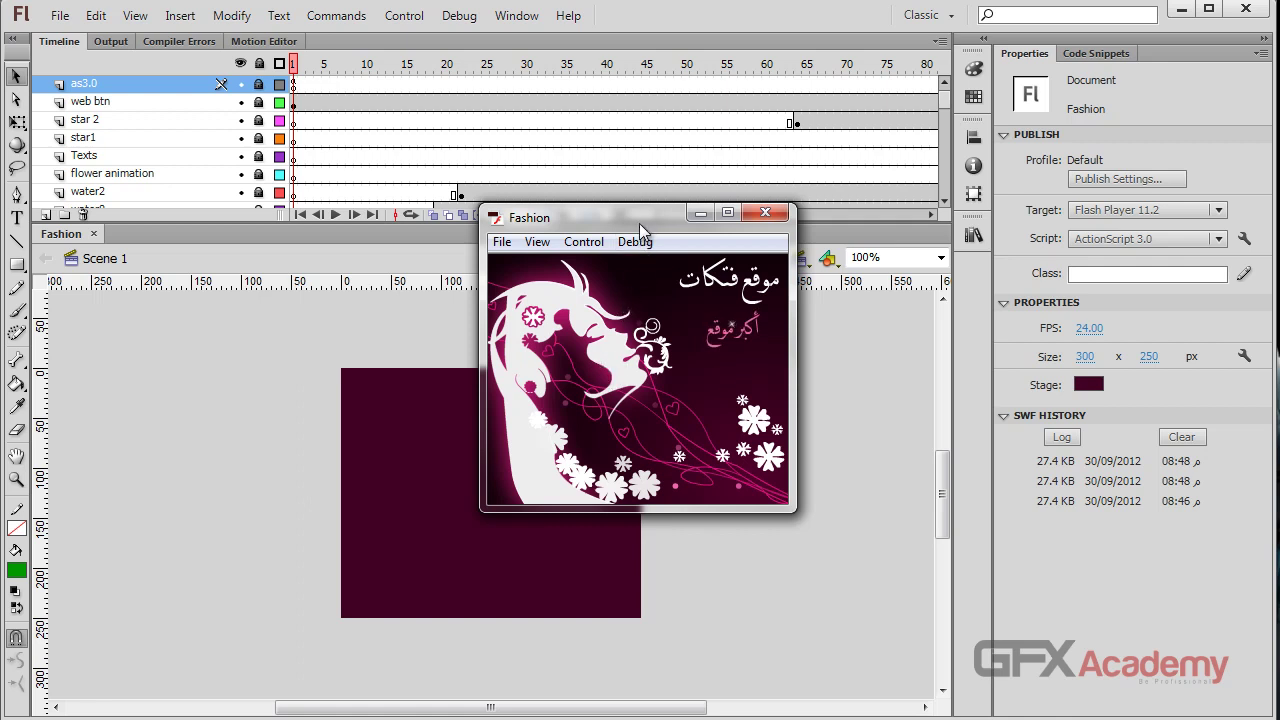
Examine the animated Fashion banner in its test preview window, enlarge the window slightly, and close it.
left_click_drag(639, 223, 645, 229)
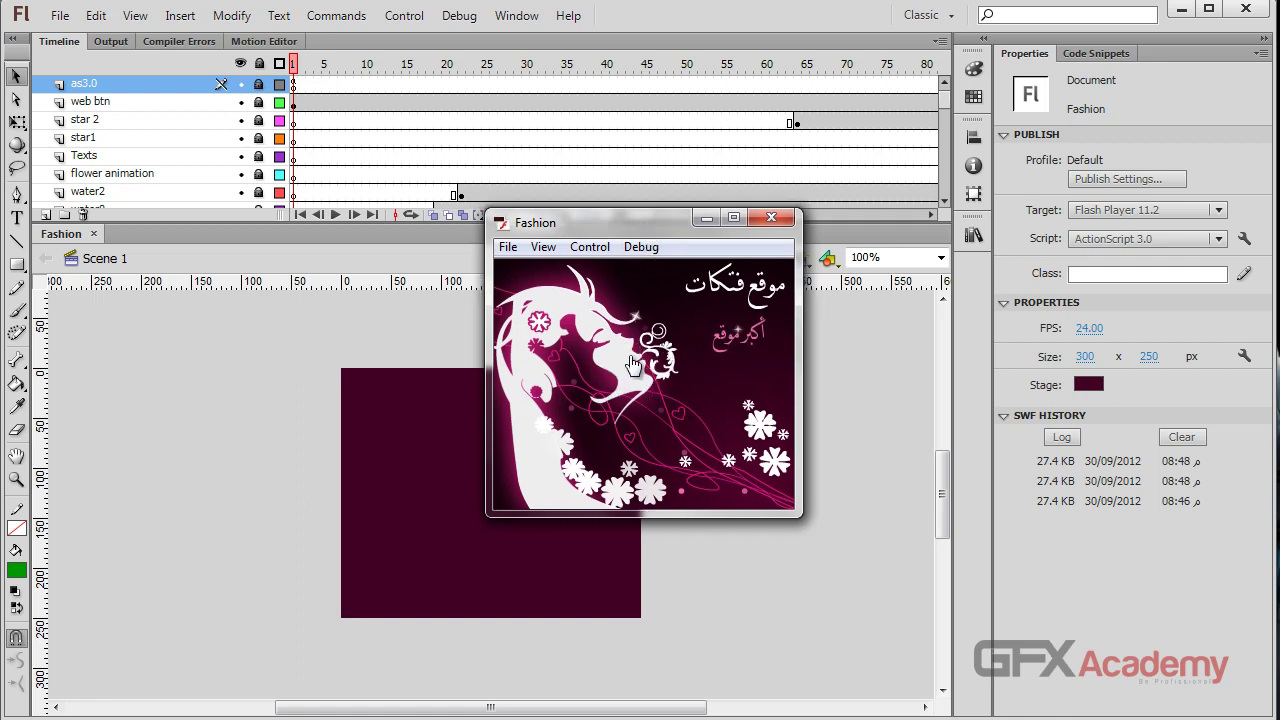
left_click_drag(641, 233, 584, 277)
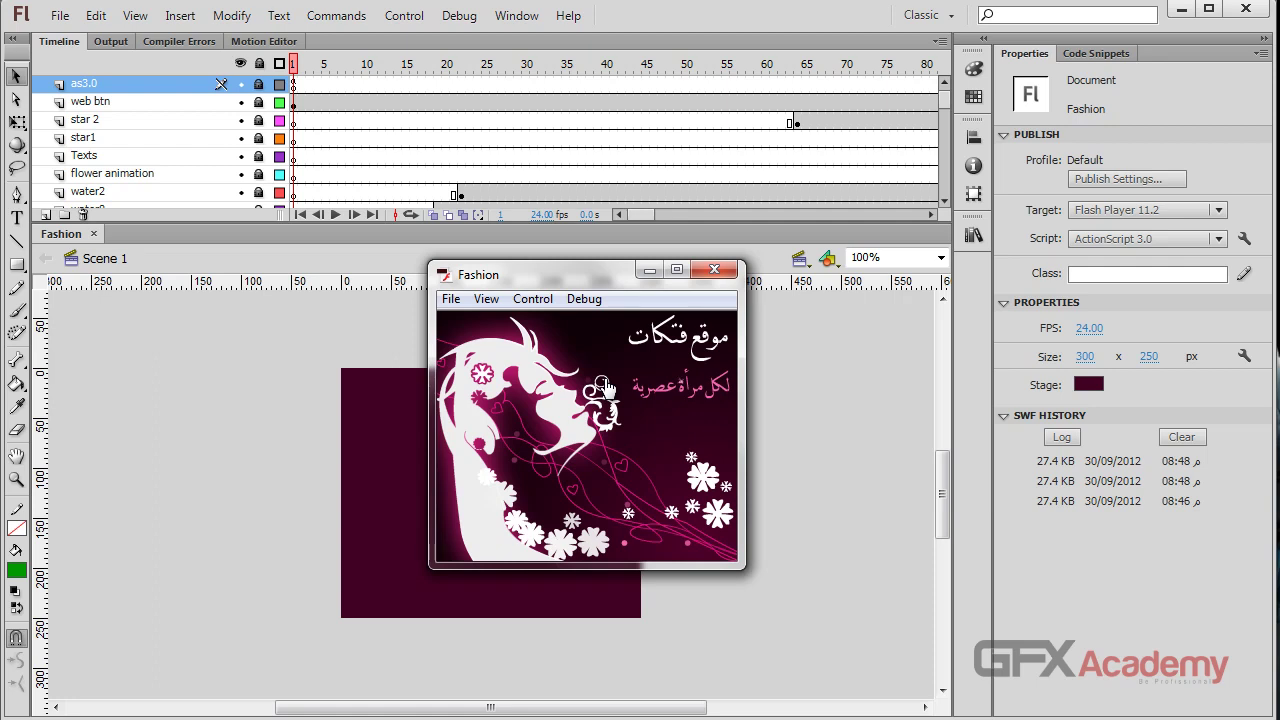
mouse_move(746, 571)
left_mouse_down()
mouse_move(804, 598)
mouse_move(770, 579)
left_mouse_up()
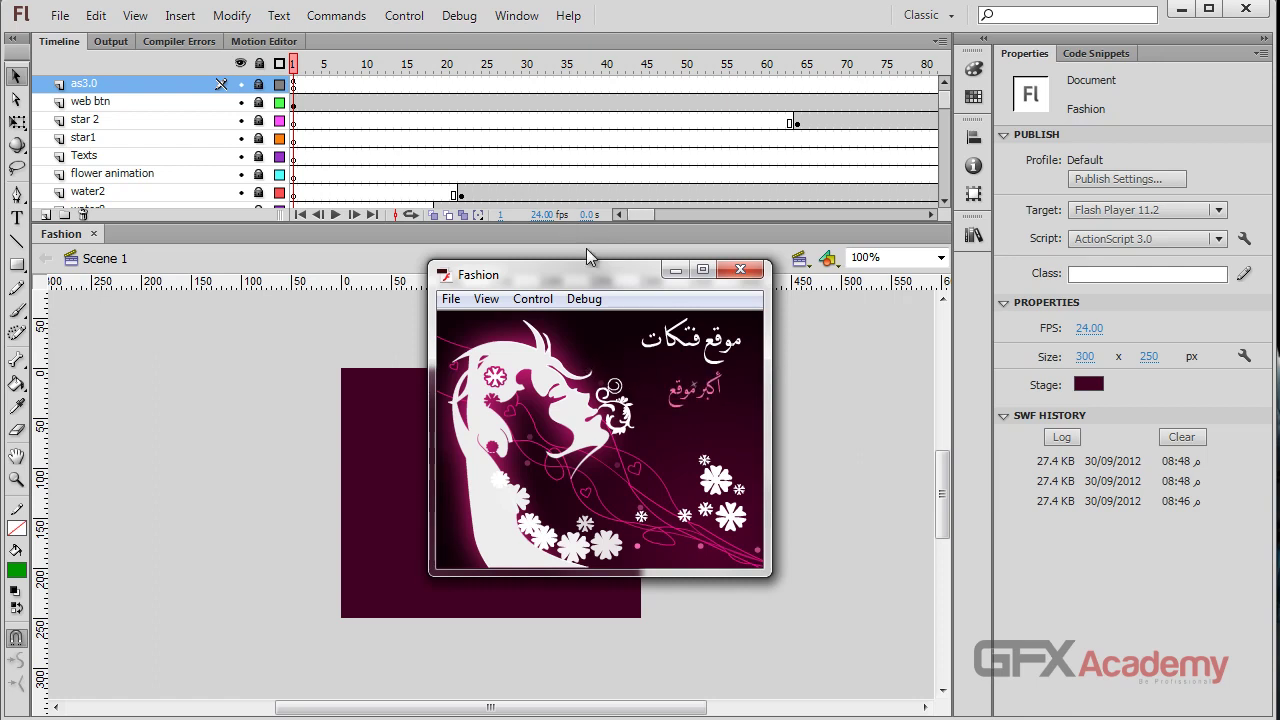
left_click_drag(600, 277, 562, 339)
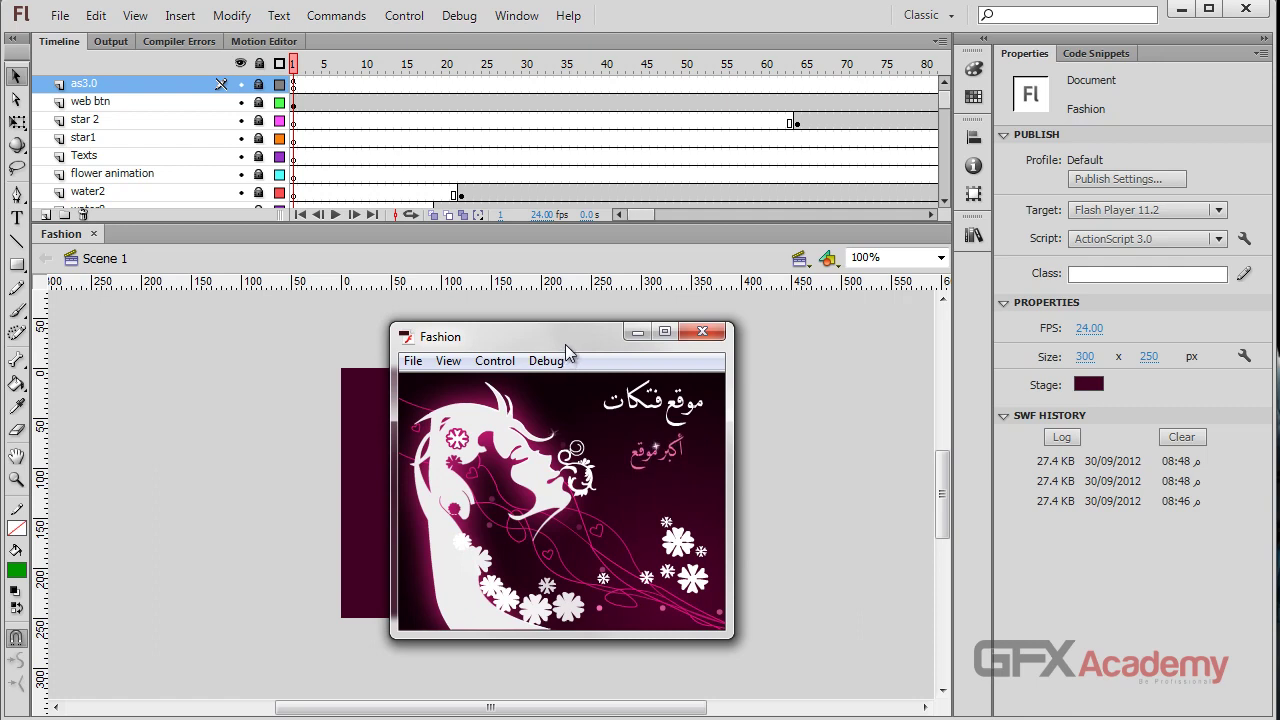
left_click(708, 338)
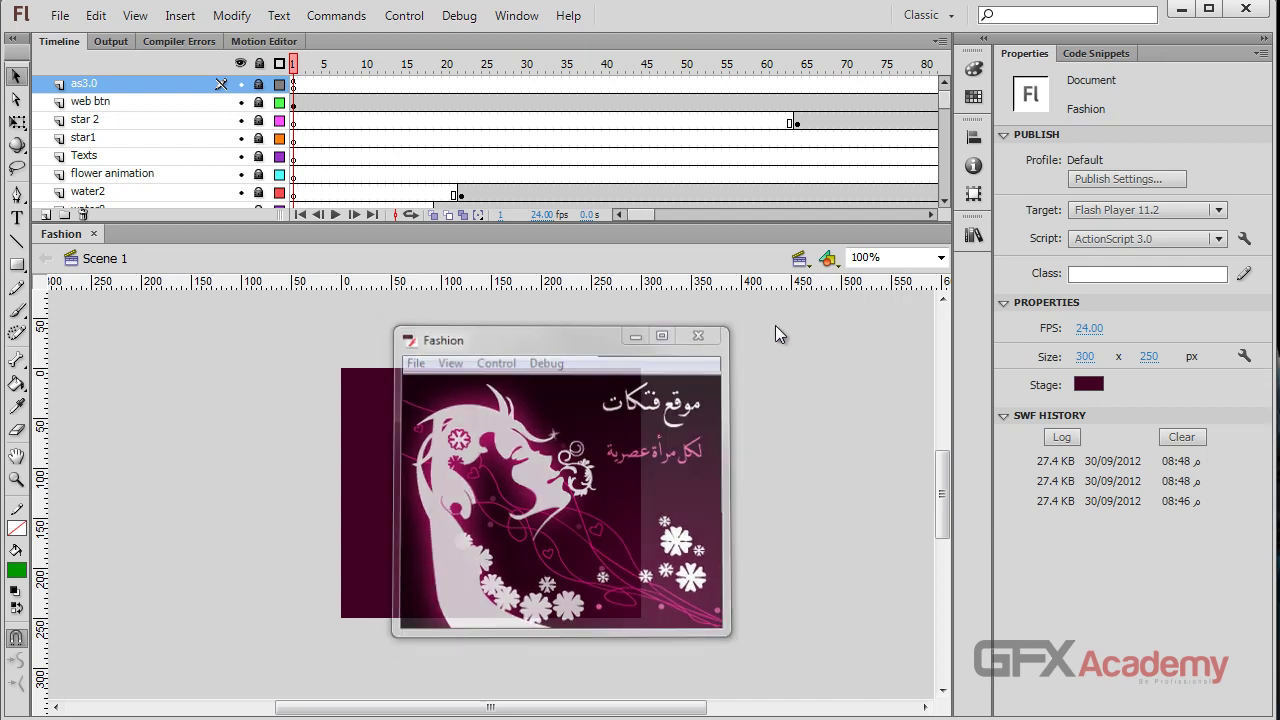
Look through the Fashion document's library, previewing the swirled-girl image and fashionbg.jpg in the images folder.
left_click(973, 234)
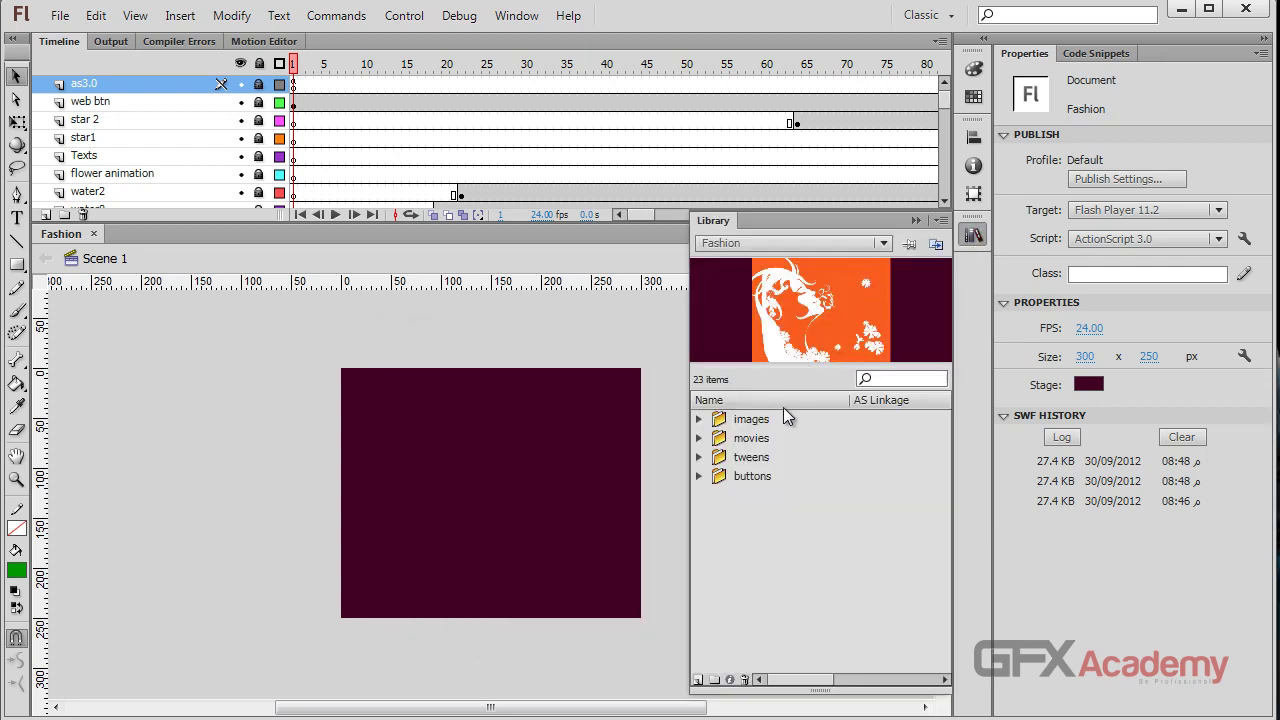
double_click(718, 422)
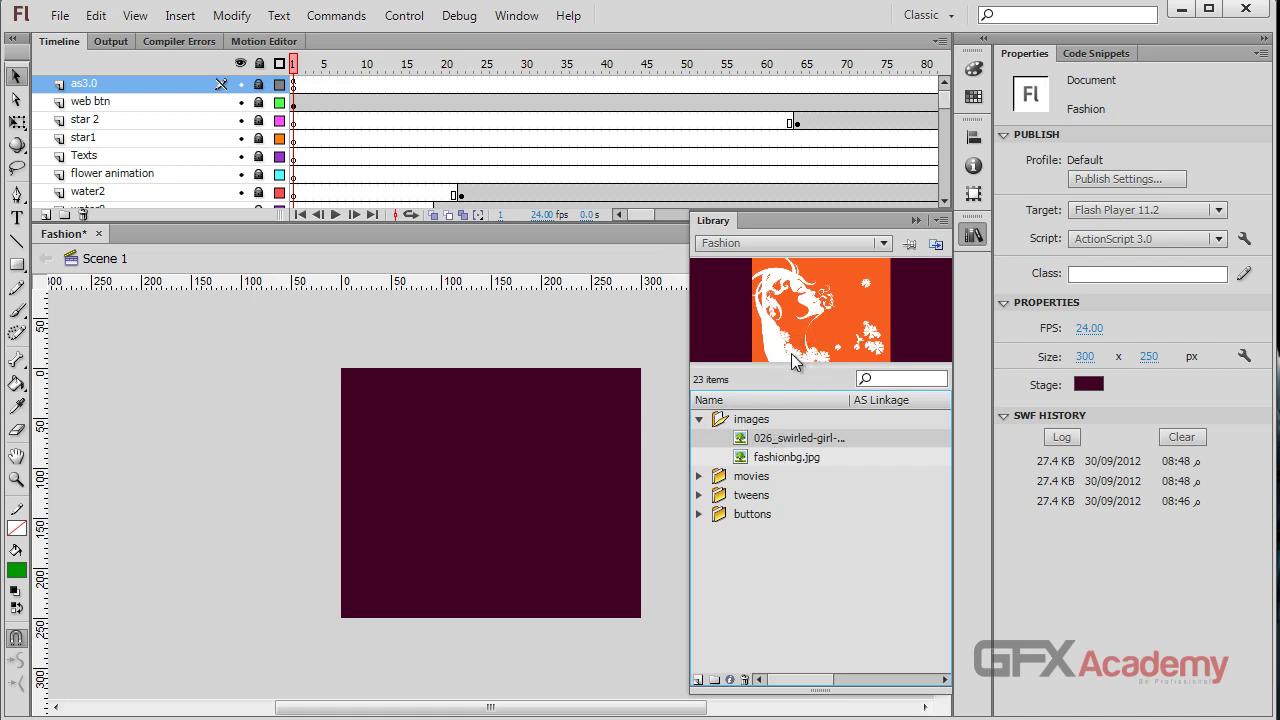
left_click(800, 462)
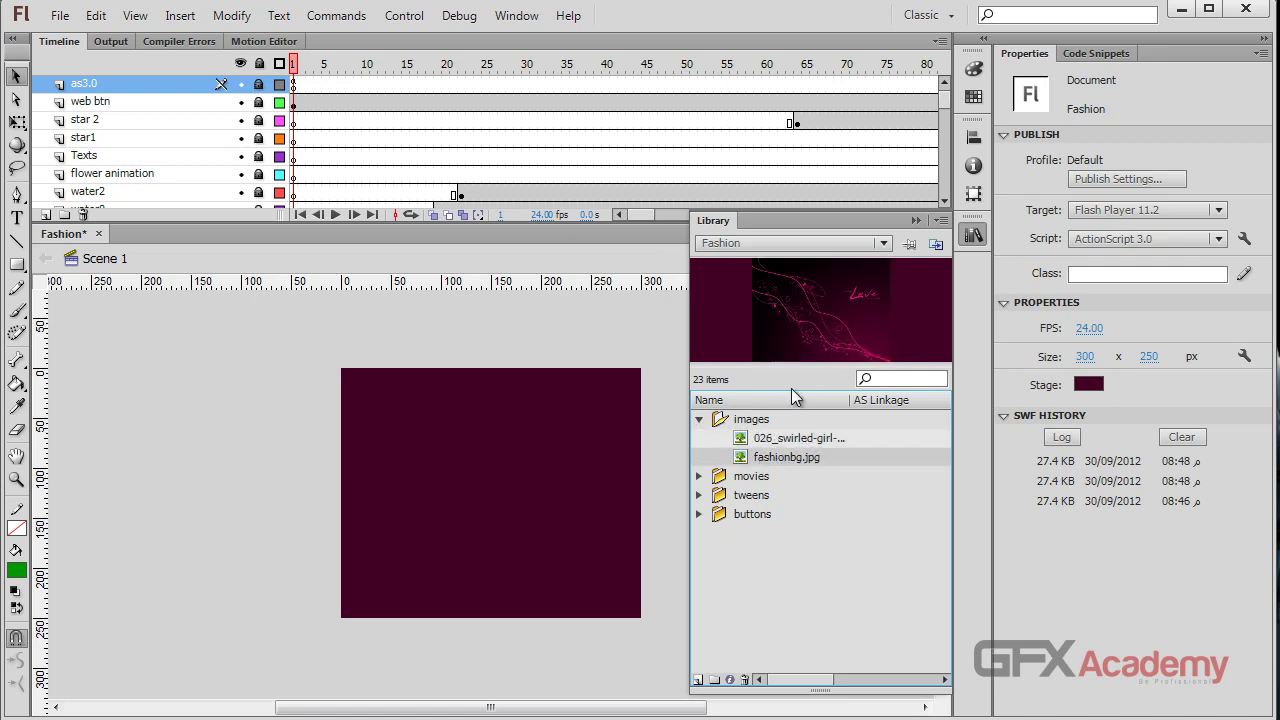
left_click(789, 437)
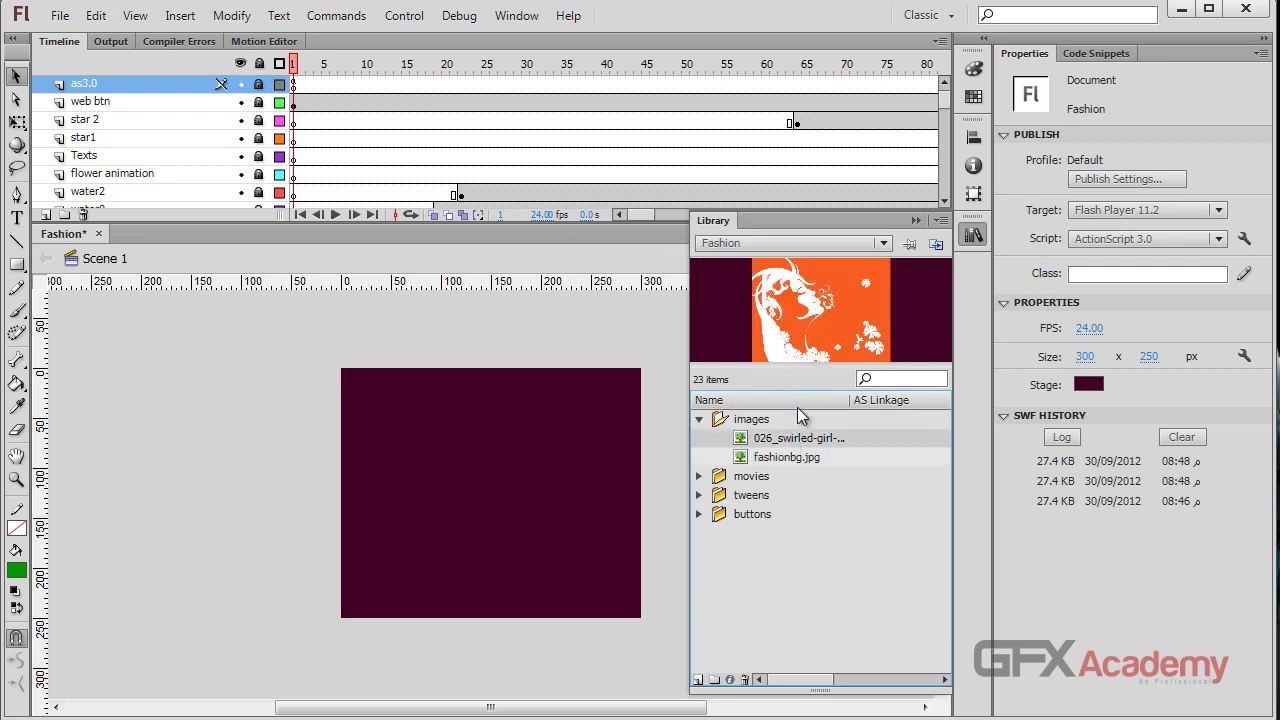
left_click(752, 457)
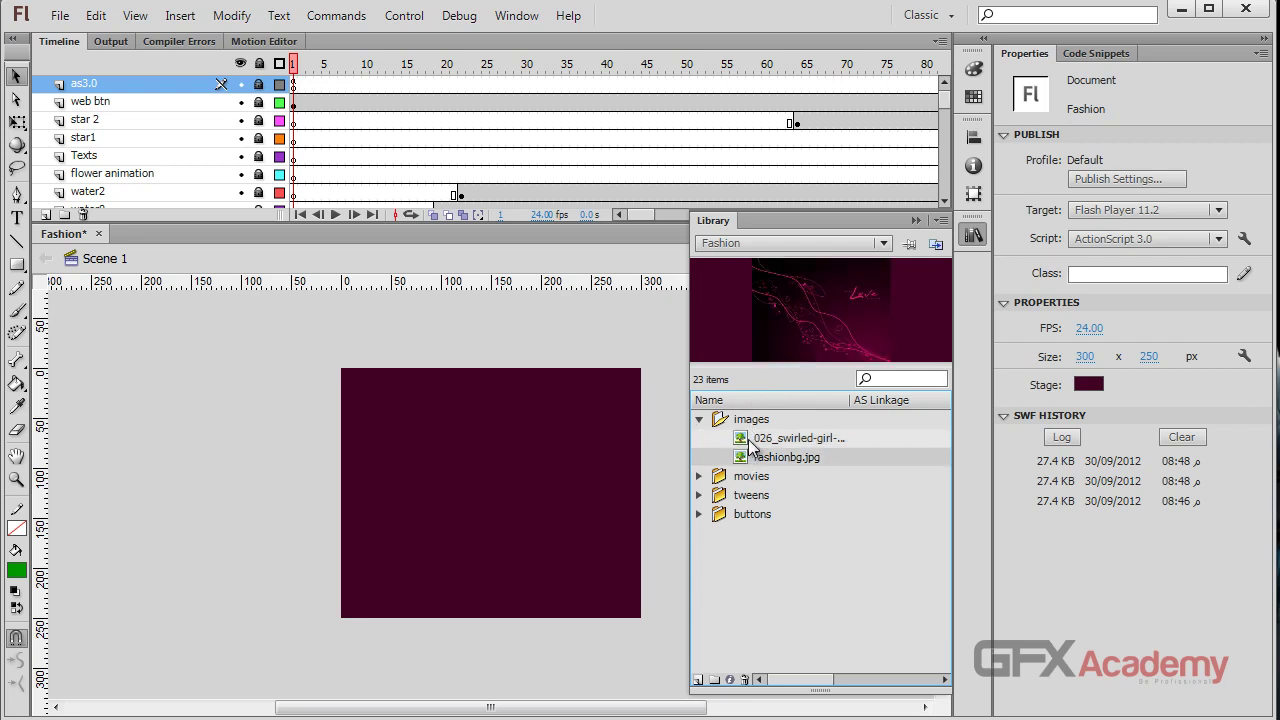
left_click(749, 441)
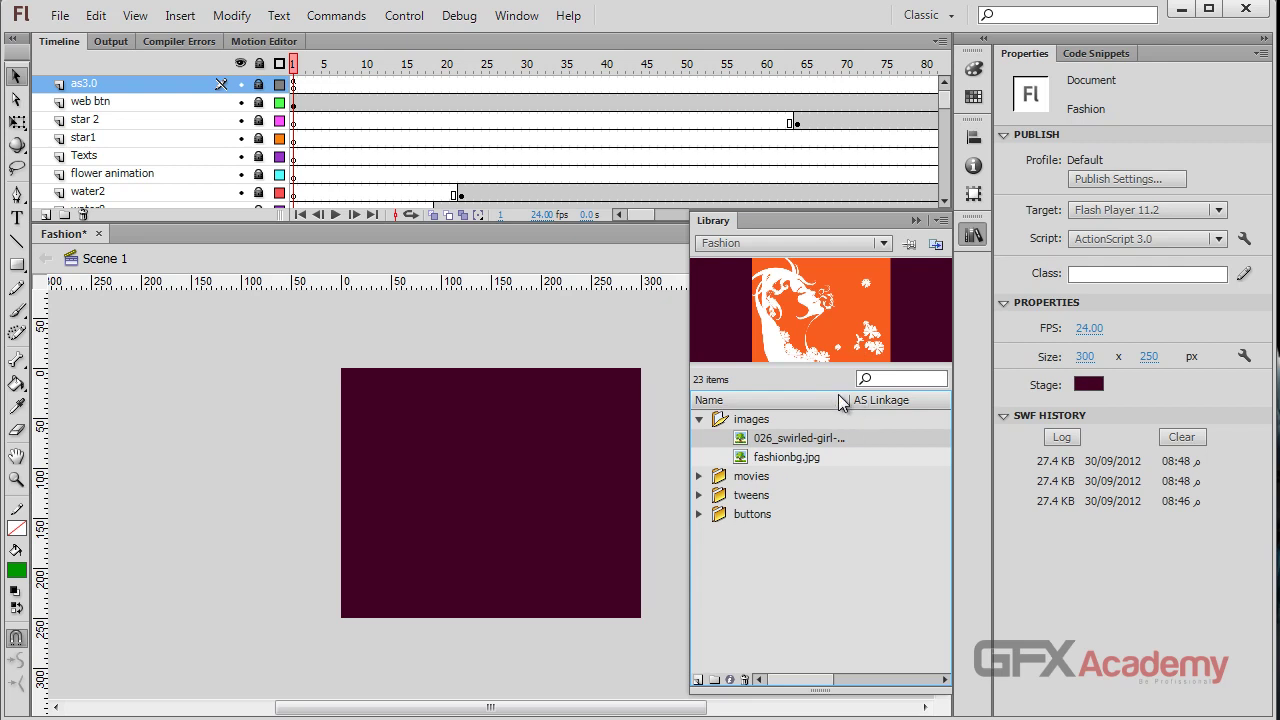
left_click(779, 461)
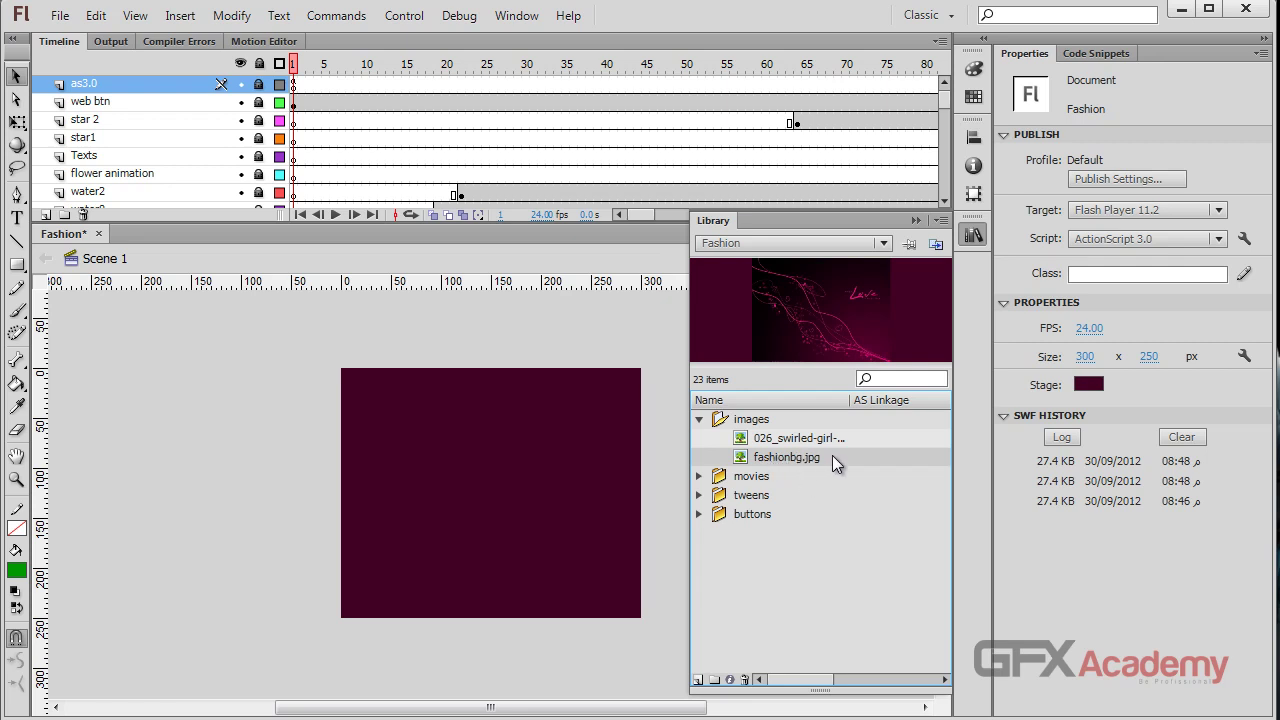
left_click_drag(846, 451, 121, 404)
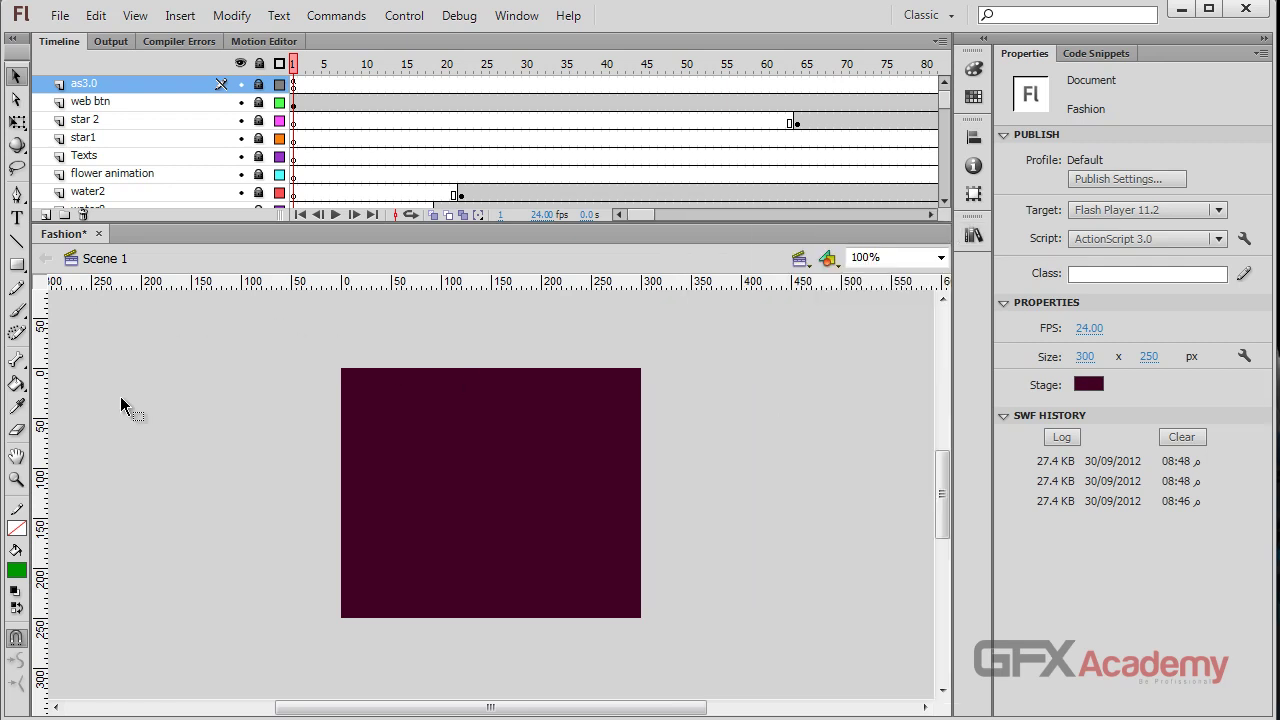
Save the Fashion document and create a new document from the 300 x 250 Medium Rectangle advertising template.
key("ctrl+s")
left_click_drag(121, 404, 124, 397)
key("ctrl+n")
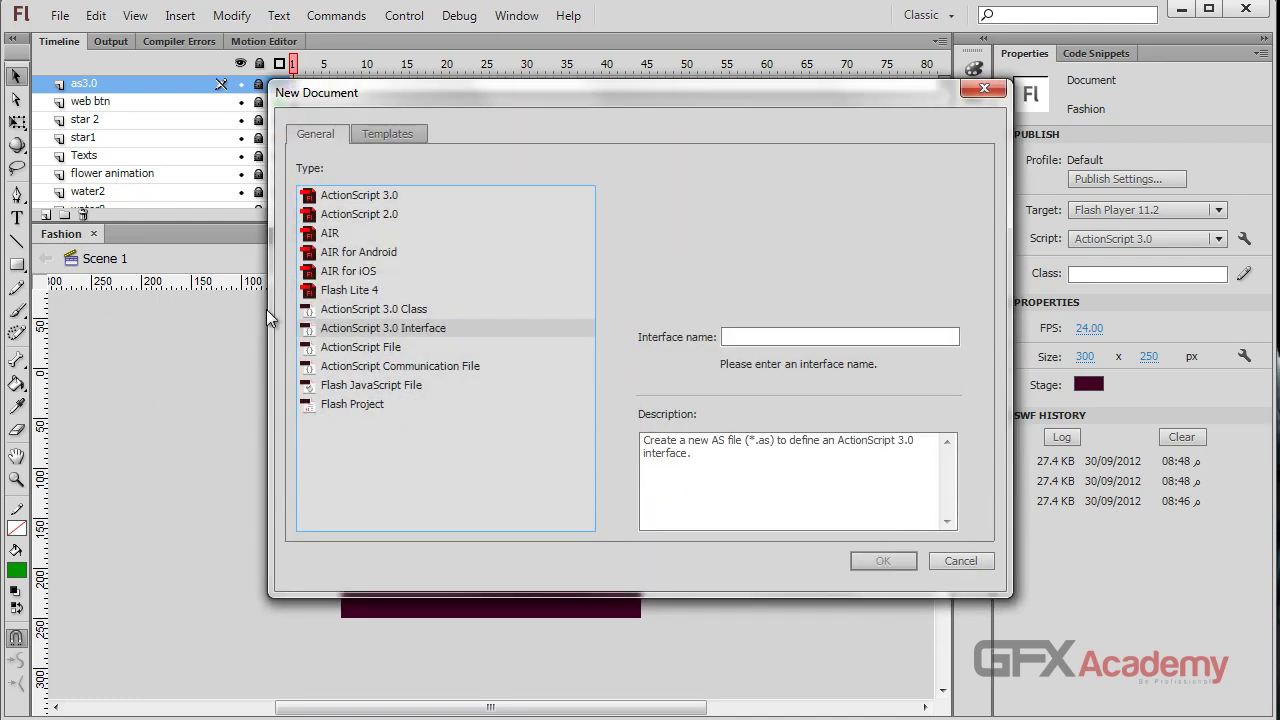
left_click(379, 134)
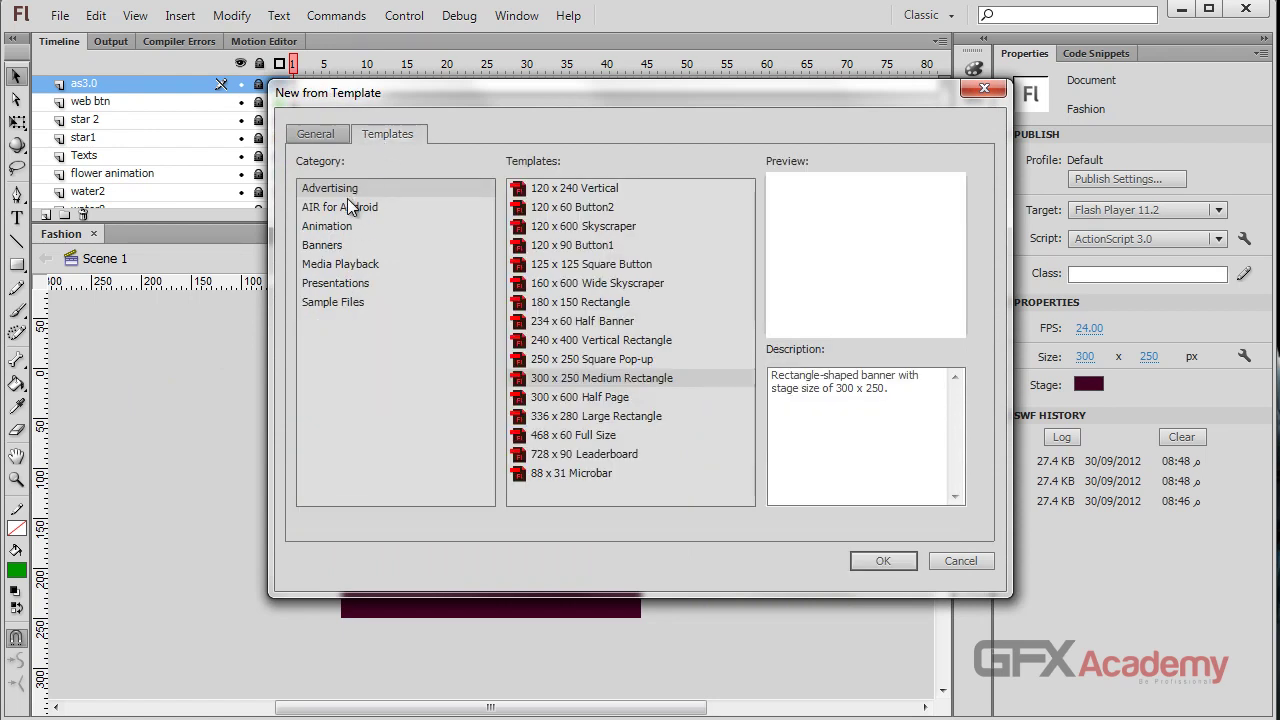
left_click(610, 399)
left_click(606, 384)
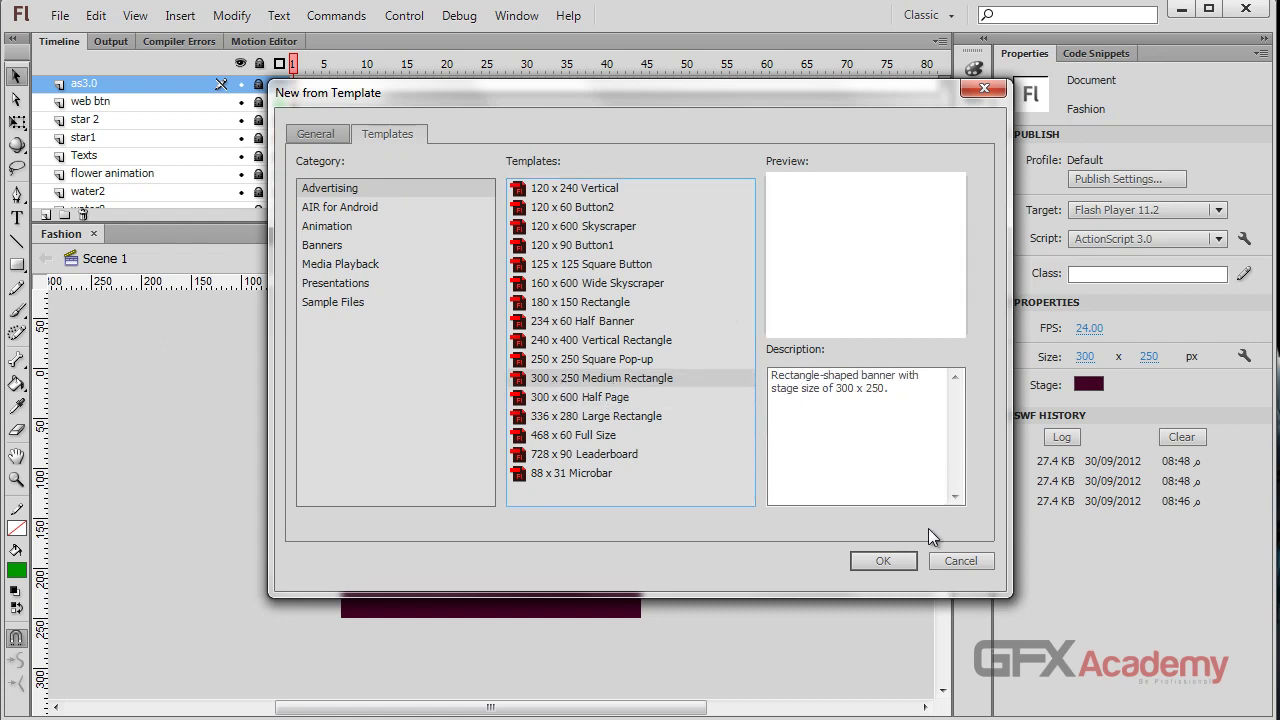
left_click(884, 561)
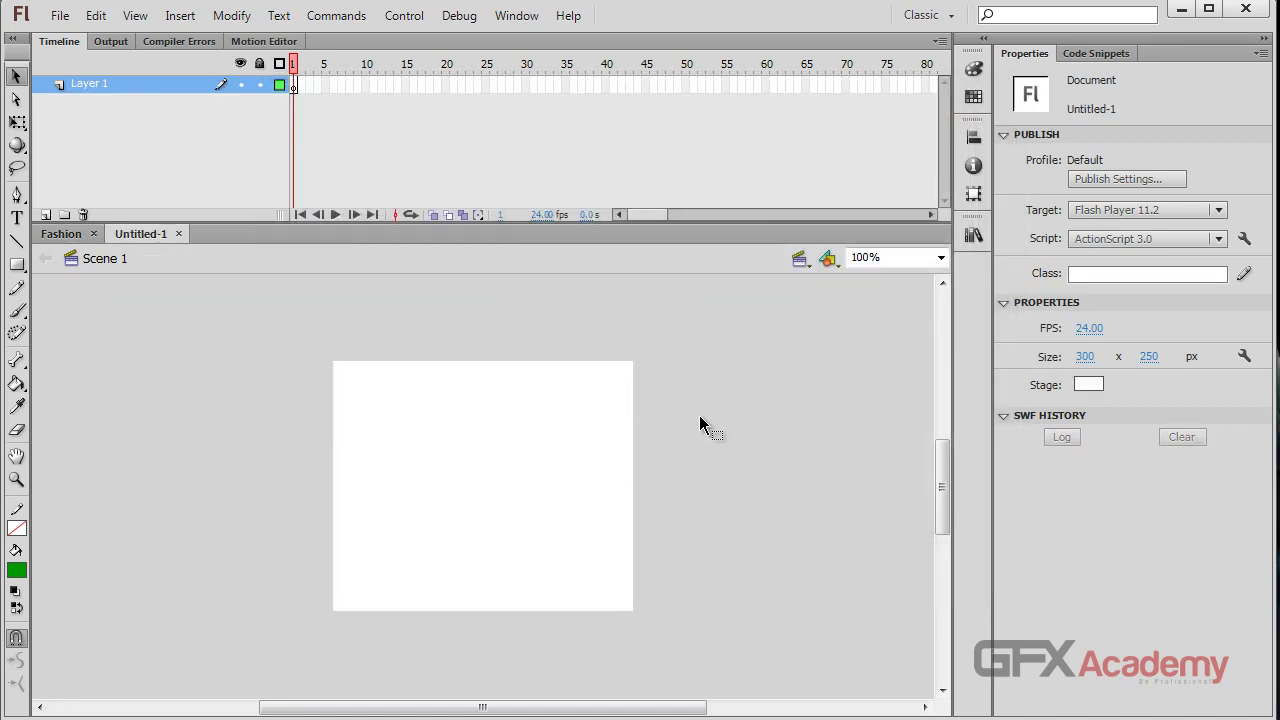
Start importing a file to the stage of the new untitled document and browse to the Works (D:) drive.
left_click(55, 233)
left_click(146, 234)
left_click(60, 15)
mouse_move(180, 314)
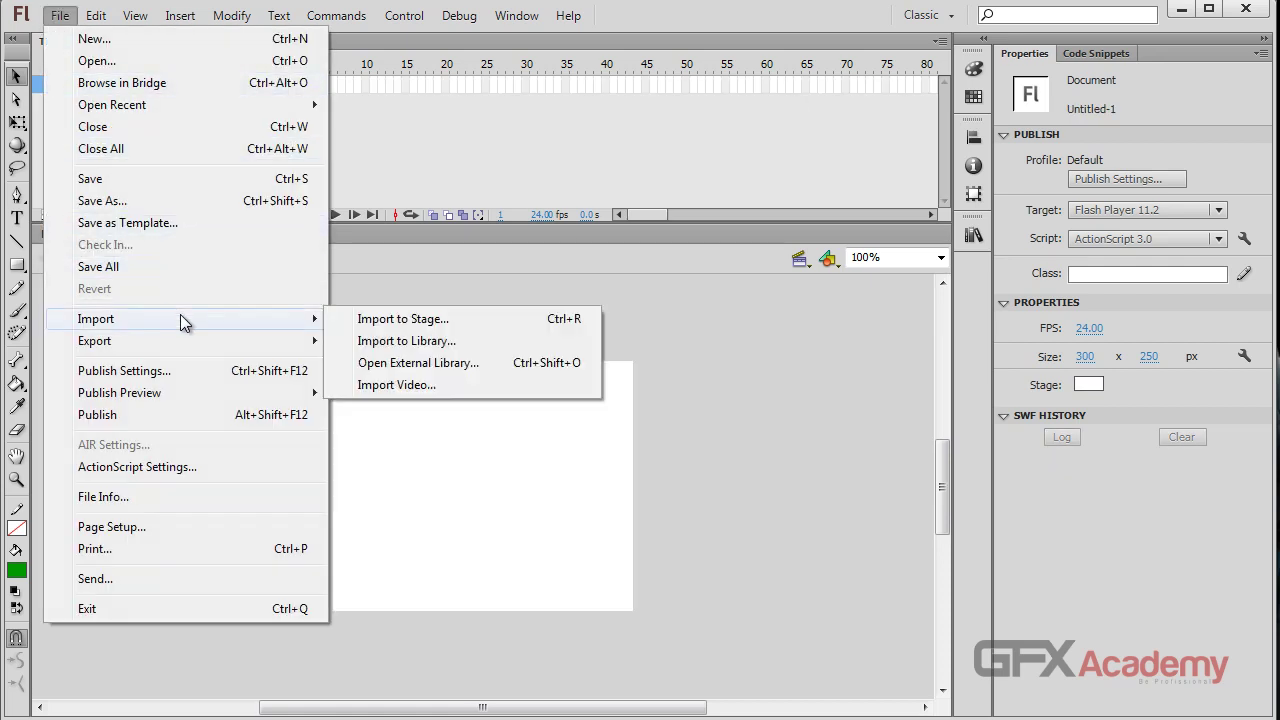
left_click(360, 320)
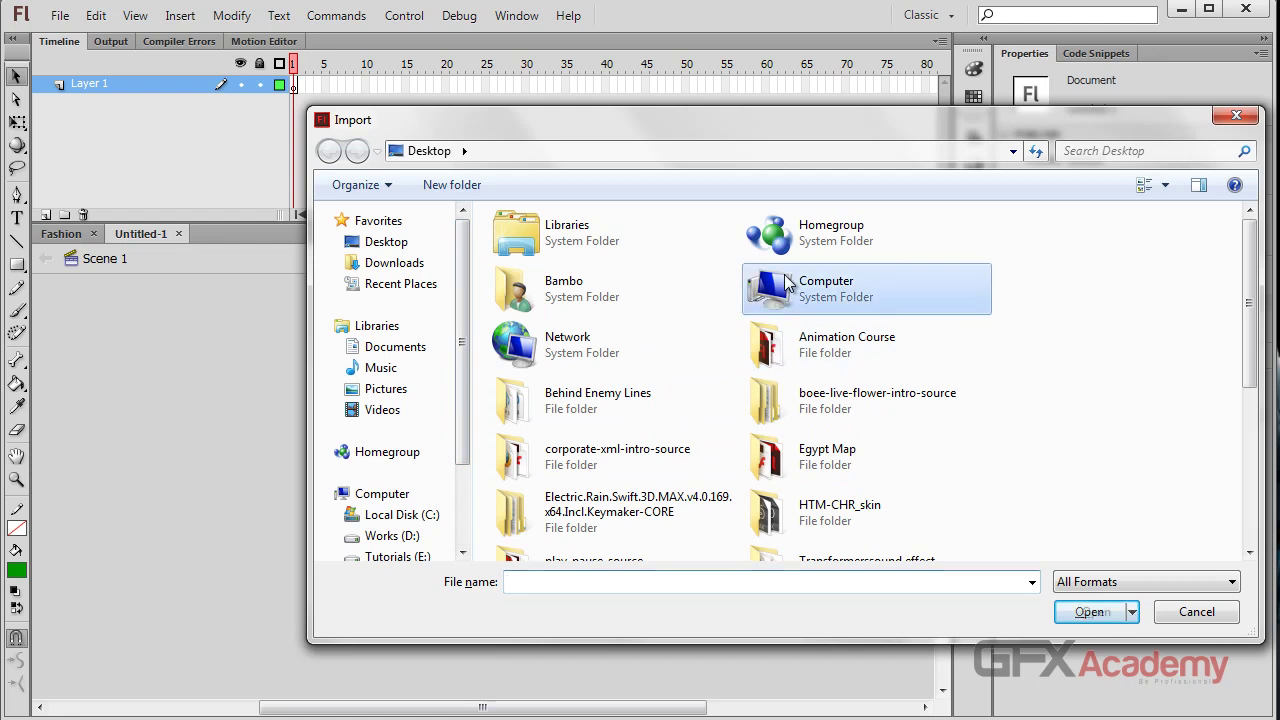
double_click(787, 285)
double_click(800, 263)
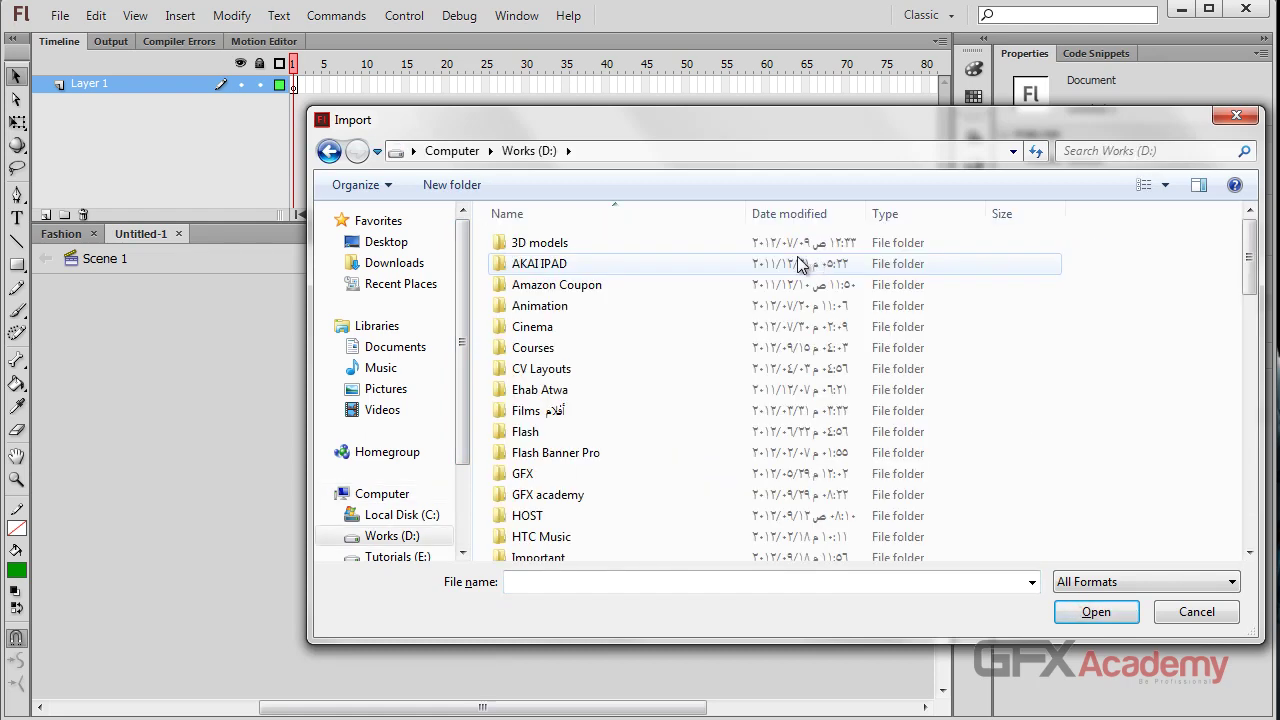
left_click(545, 495)
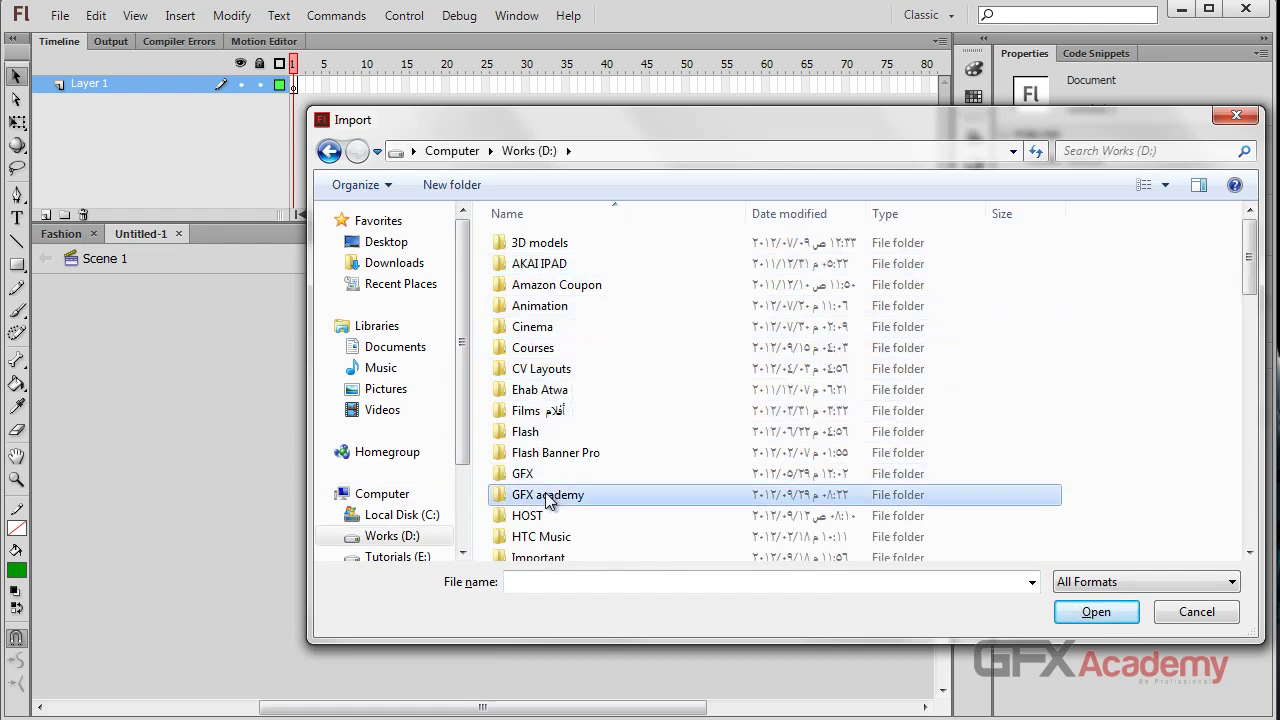
double_click(547, 495)
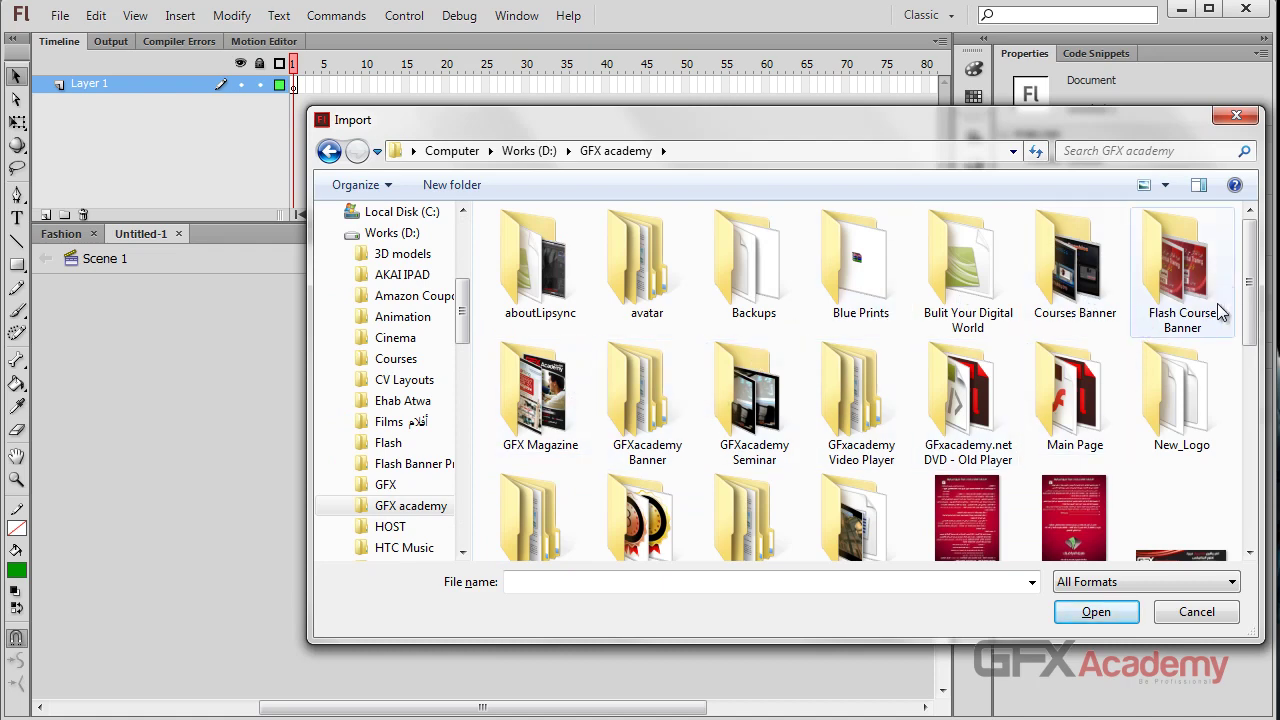
left_click(1153, 413)
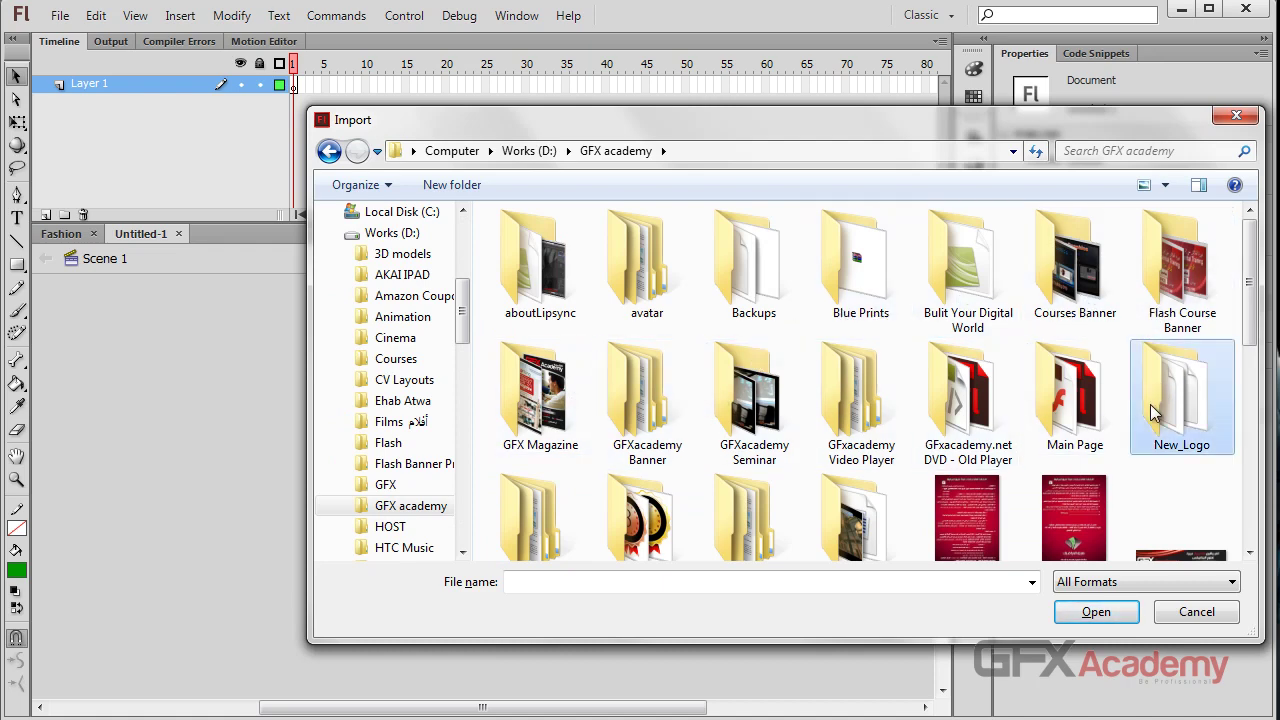
key("c")
left_click(511, 157)
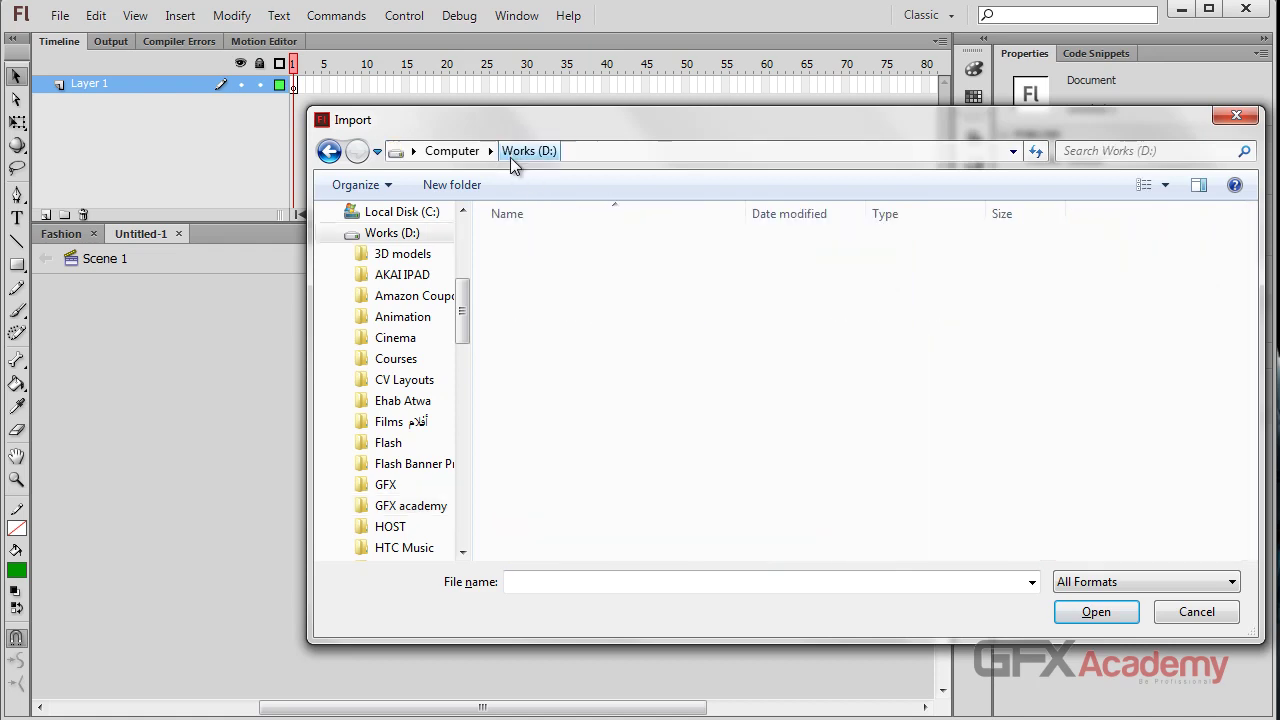
Browse to the folder Courses > Premiuem Courses > Flash ADS > Art in Flash > files.
key("c")
key("c")
key("c")
key("c")
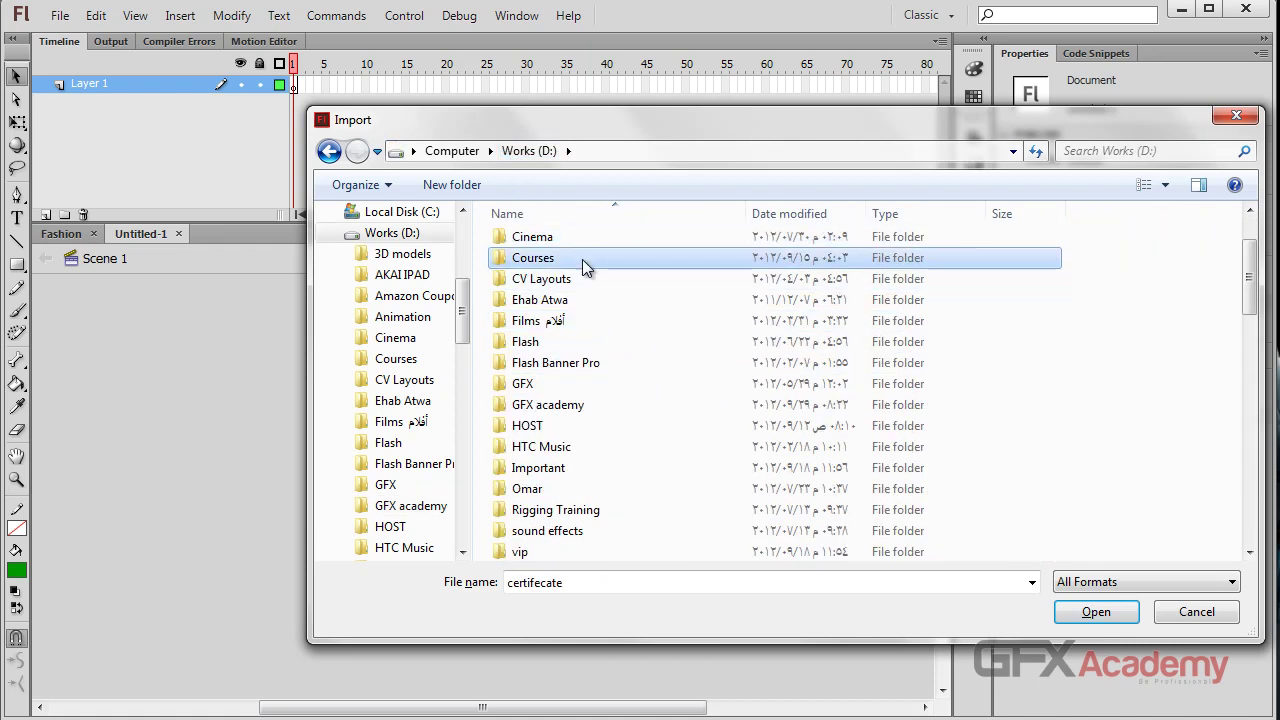
double_click(582, 257)
double_click(579, 258)
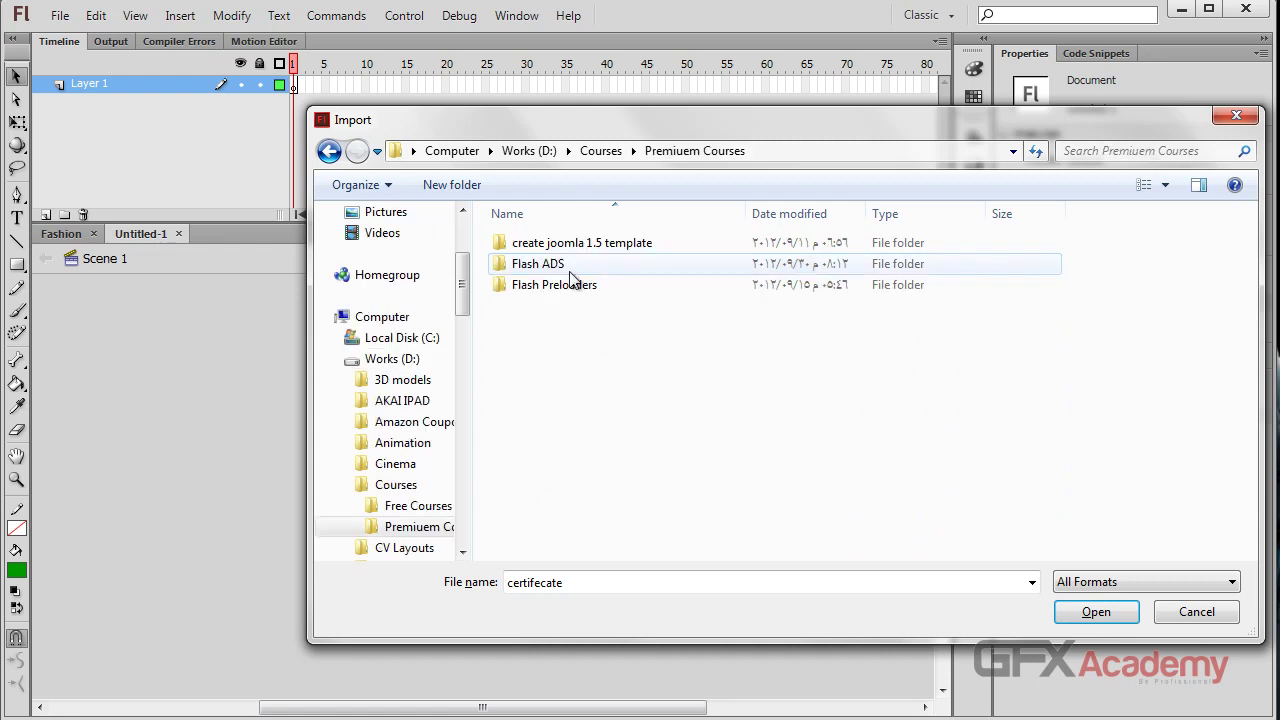
double_click(543, 262)
double_click(544, 244)
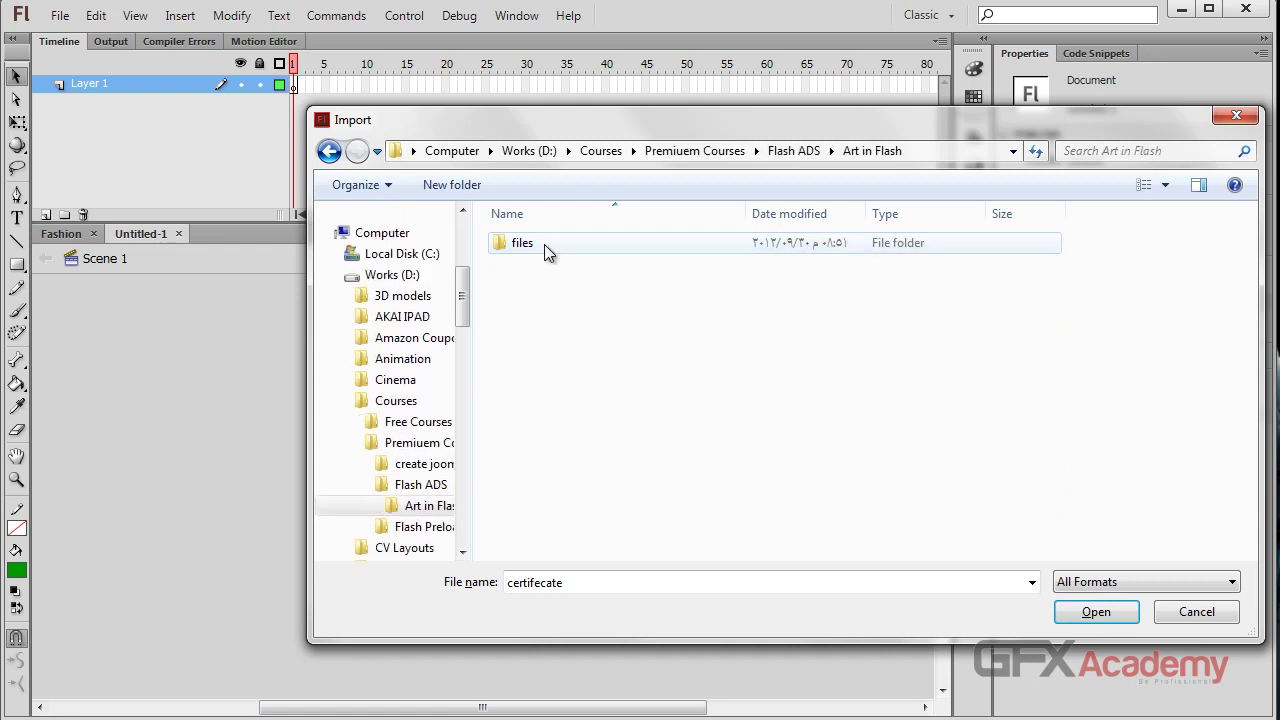
double_click(544, 248)
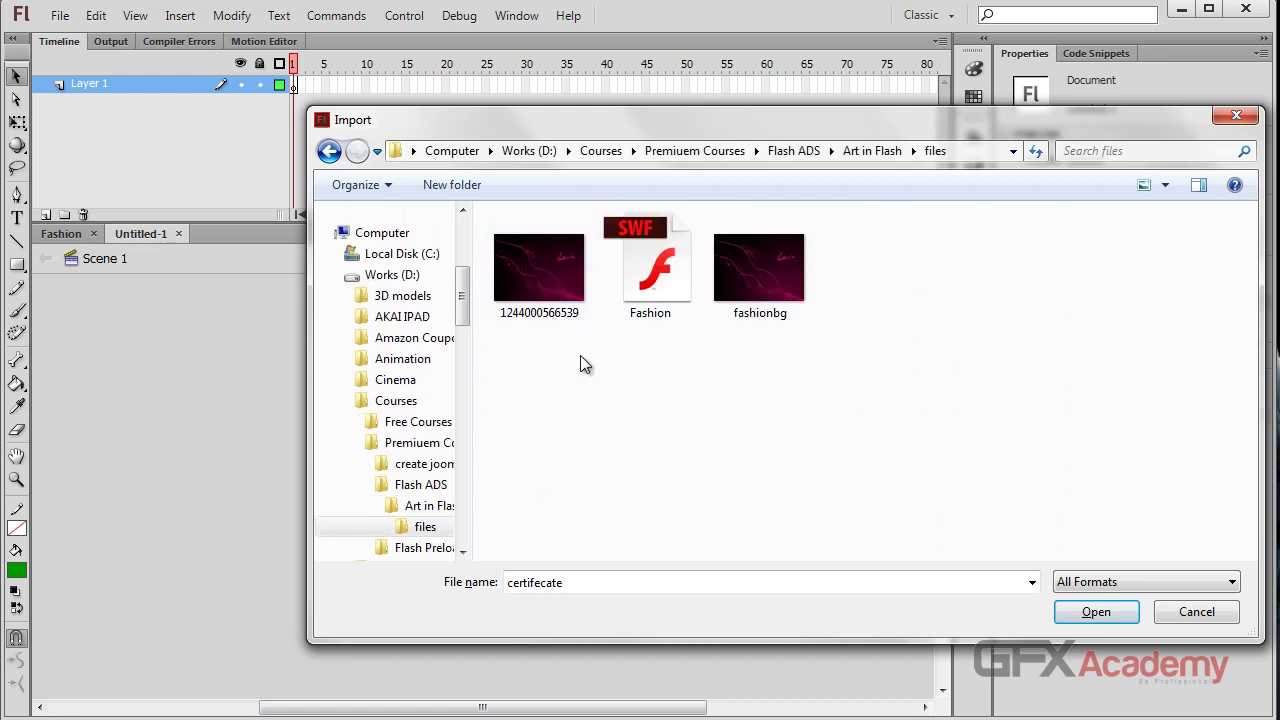
left_click(562, 280)
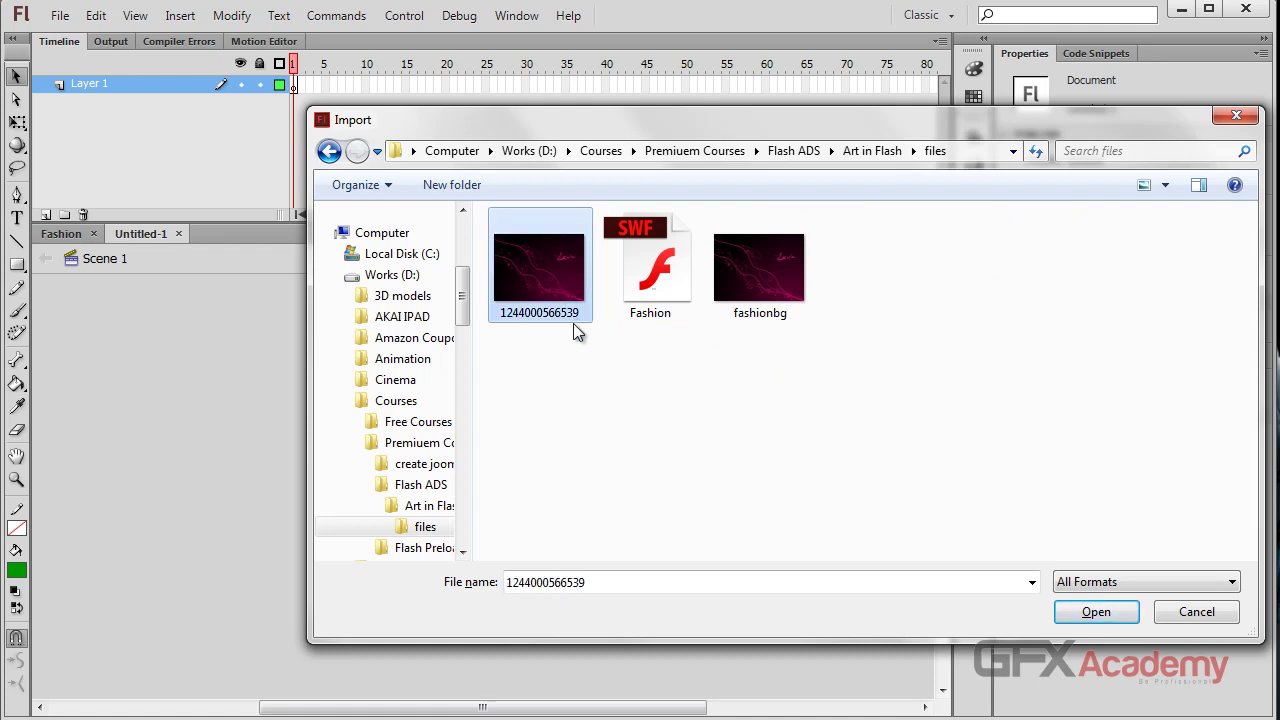
right_click(533, 281)
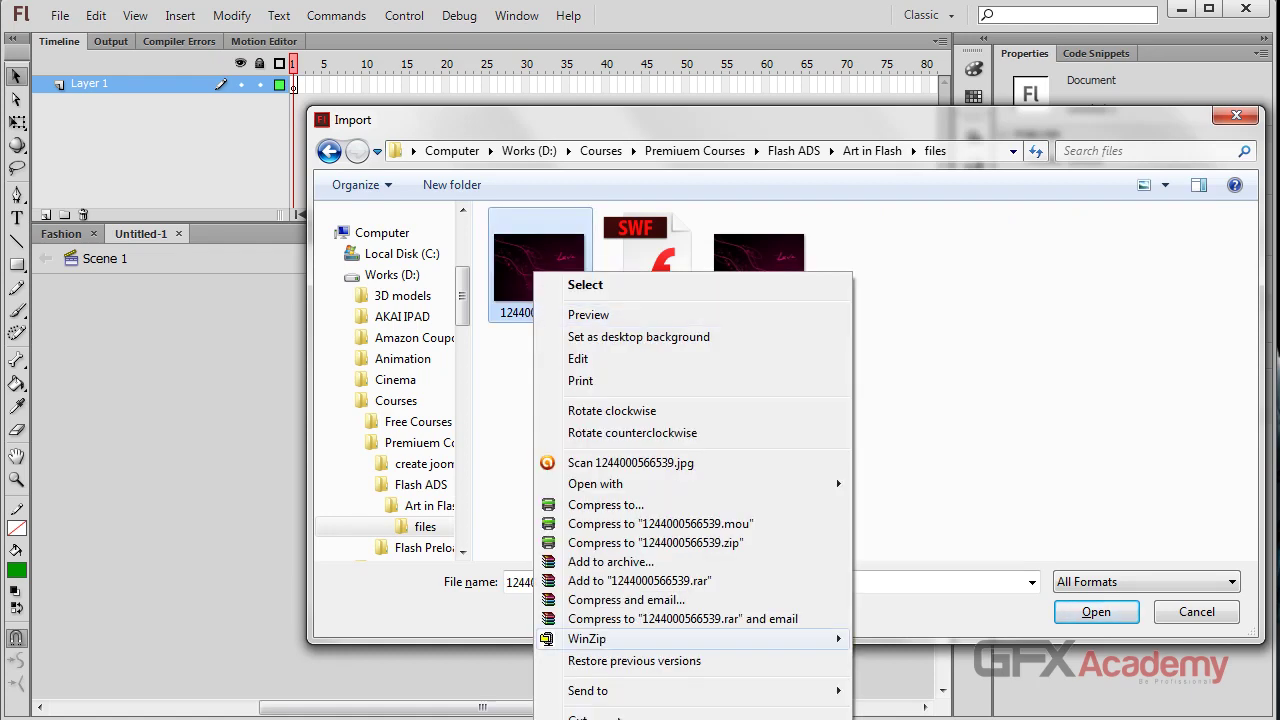
key("r")
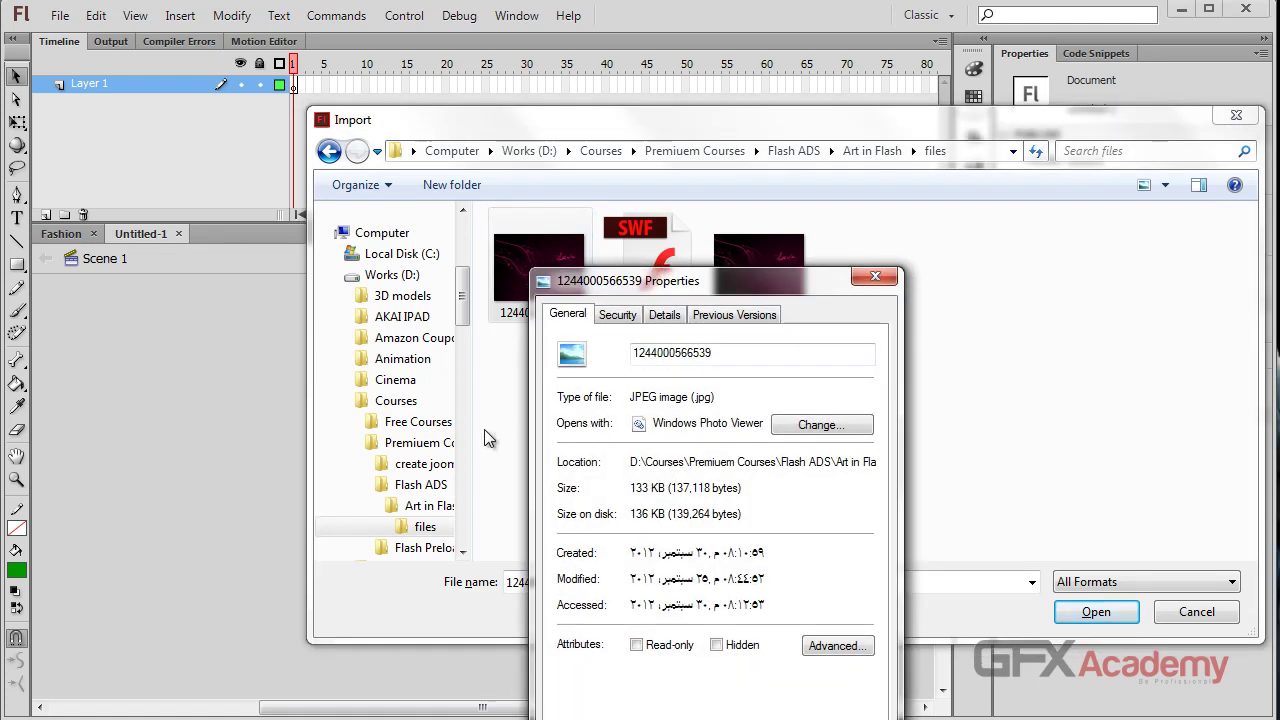
left_click_drag(668, 283, 714, 125)
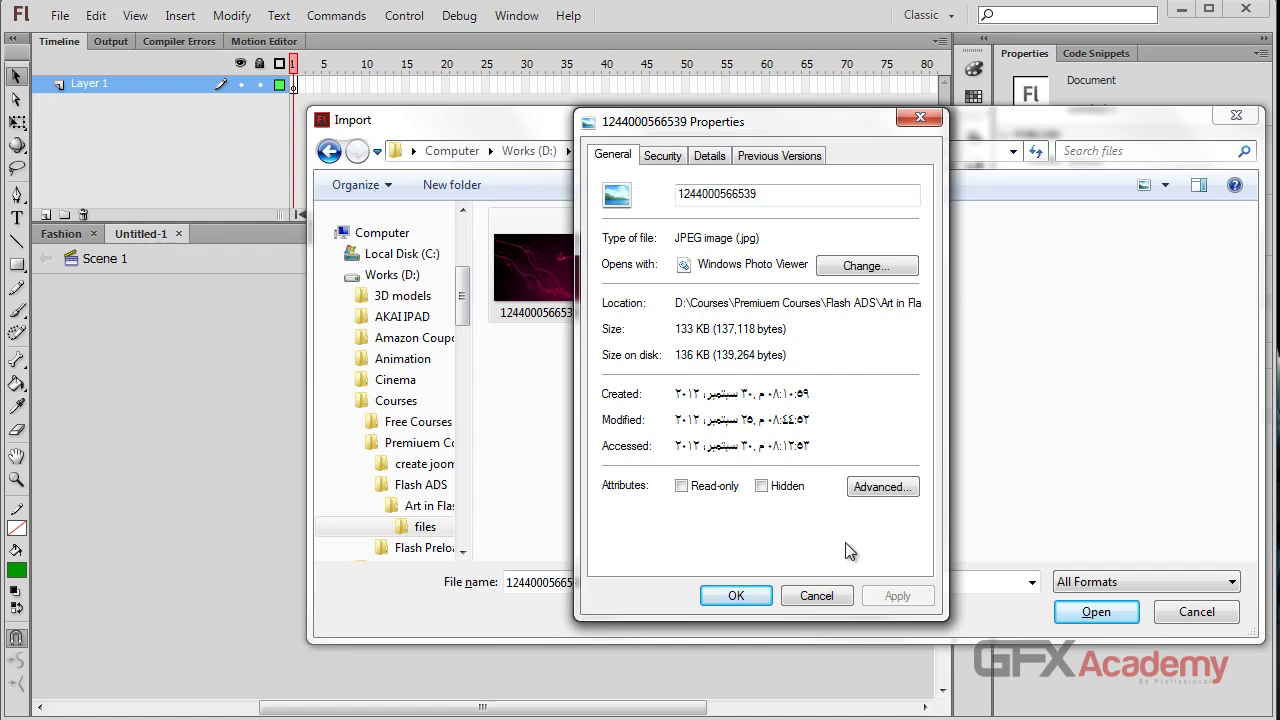
left_click(815, 596)
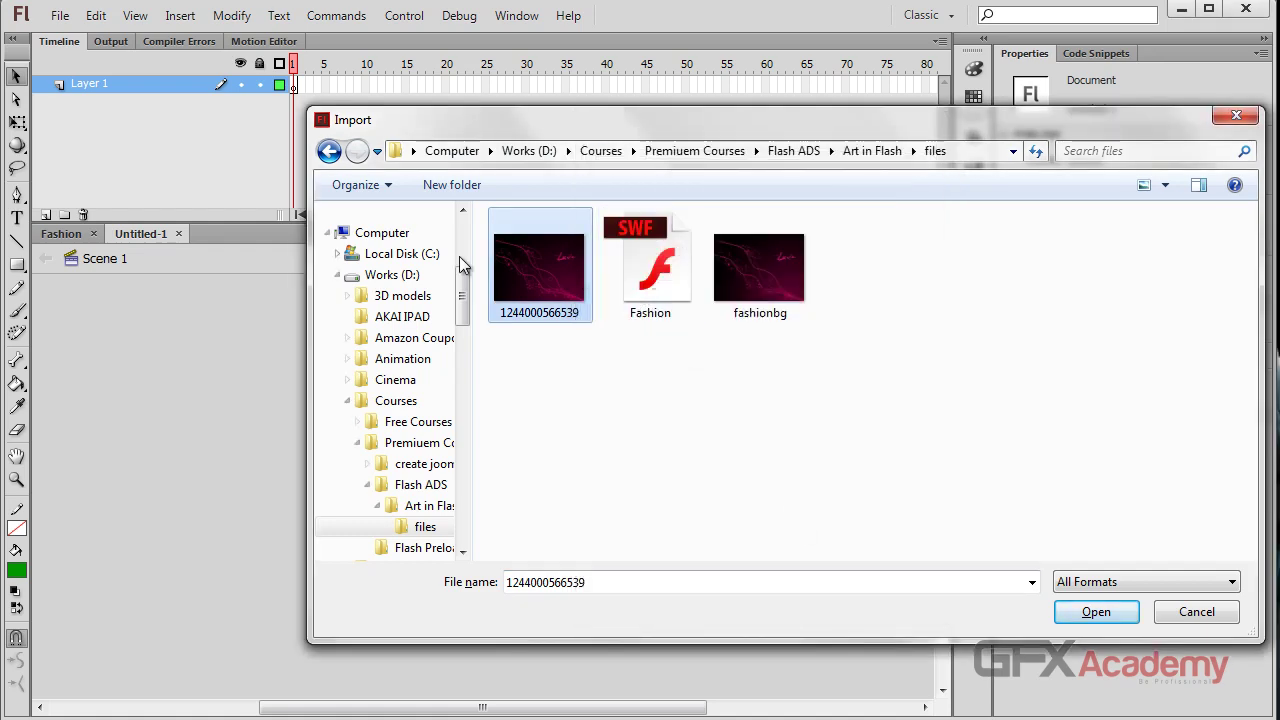
right_click(523, 262)
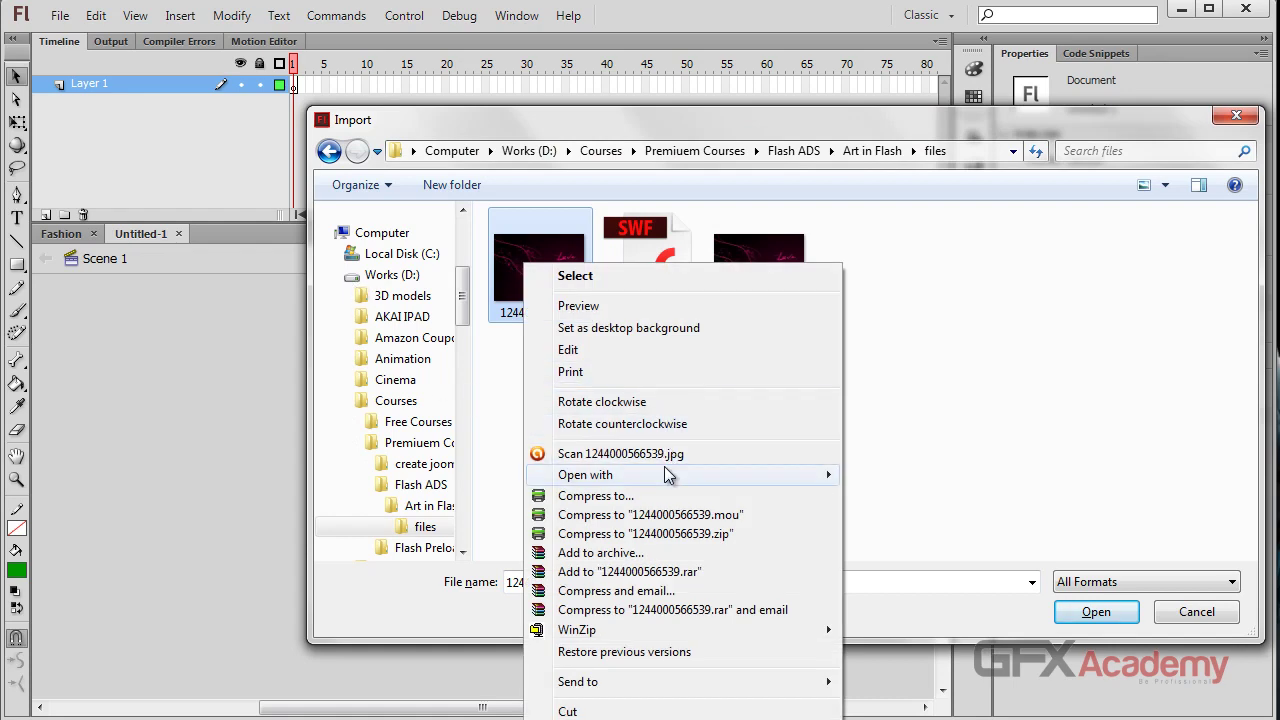
mouse_move(663, 474)
left_click(905, 475)
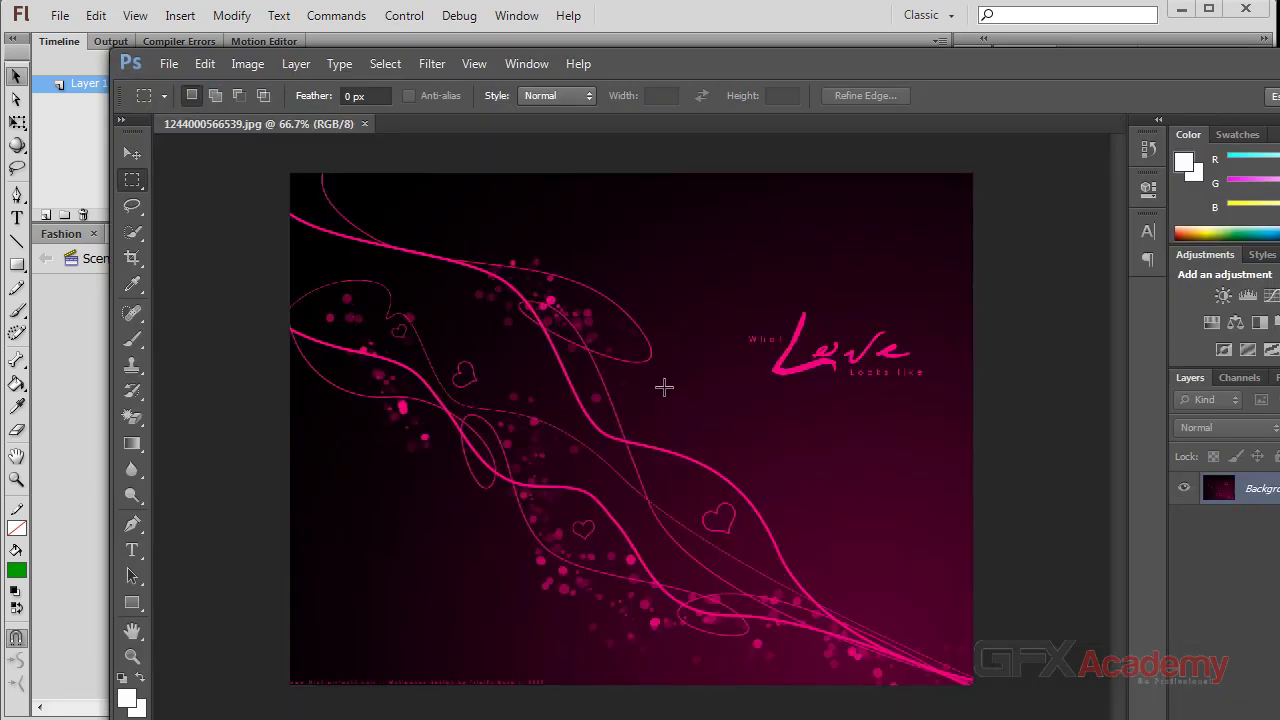
Resize the image to 300 x 250 pixels with Constrain Proportions turned off.
left_click(254, 74)
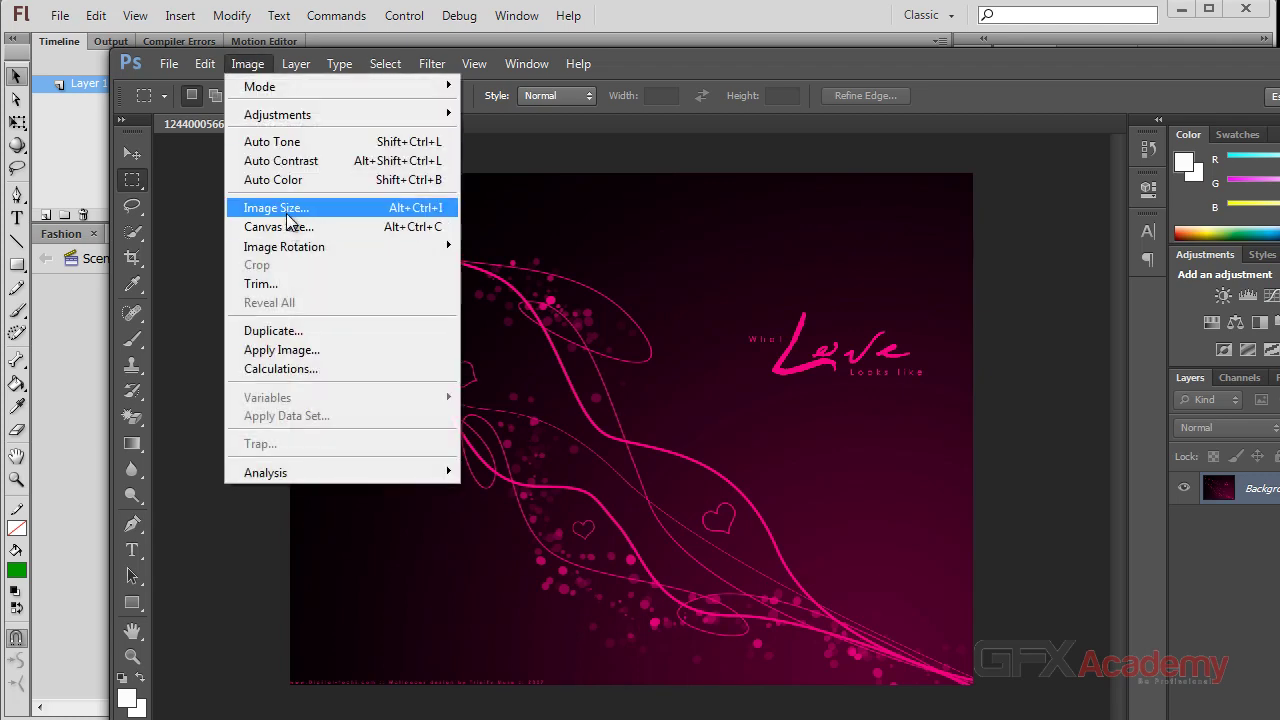
left_click(288, 208)
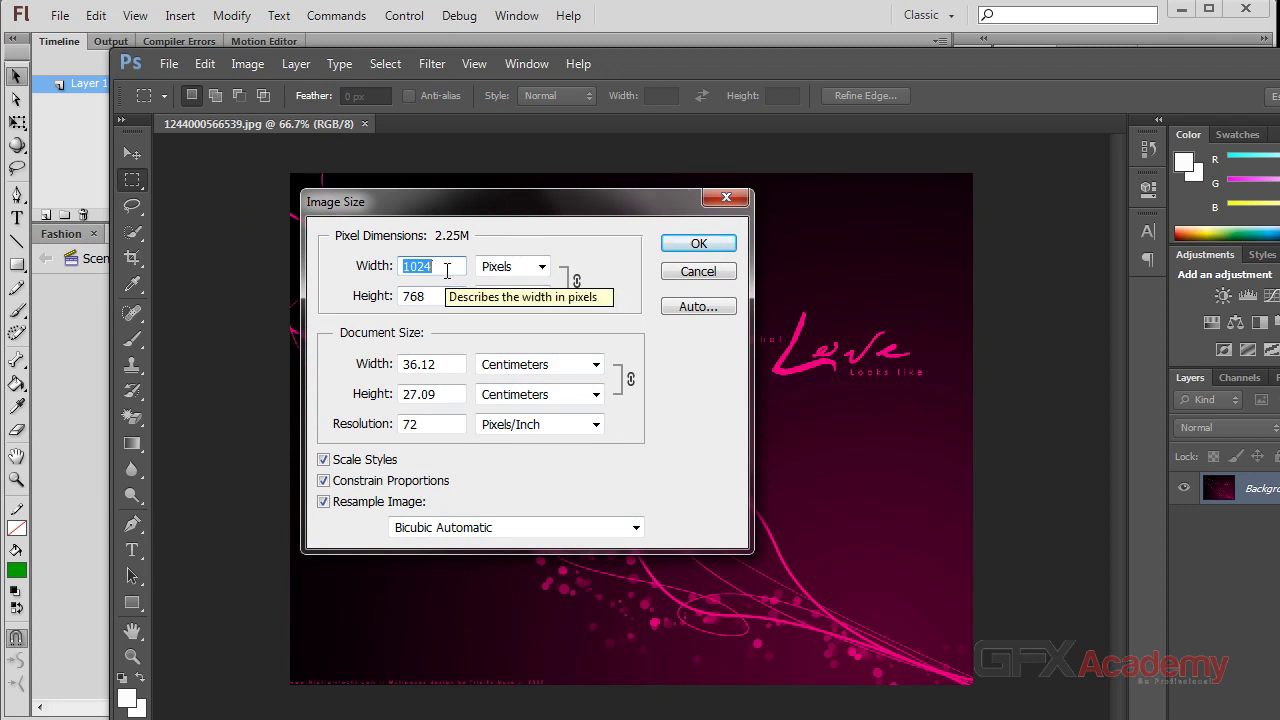
type("300")
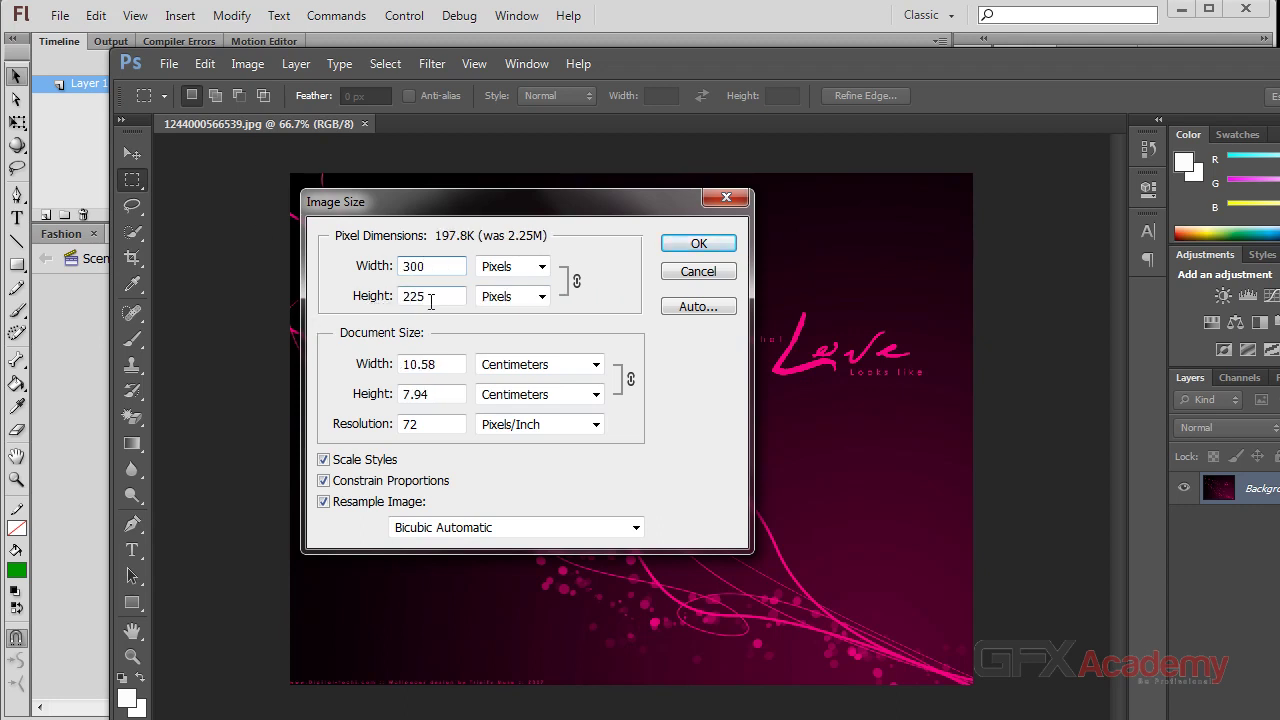
left_click(323, 480)
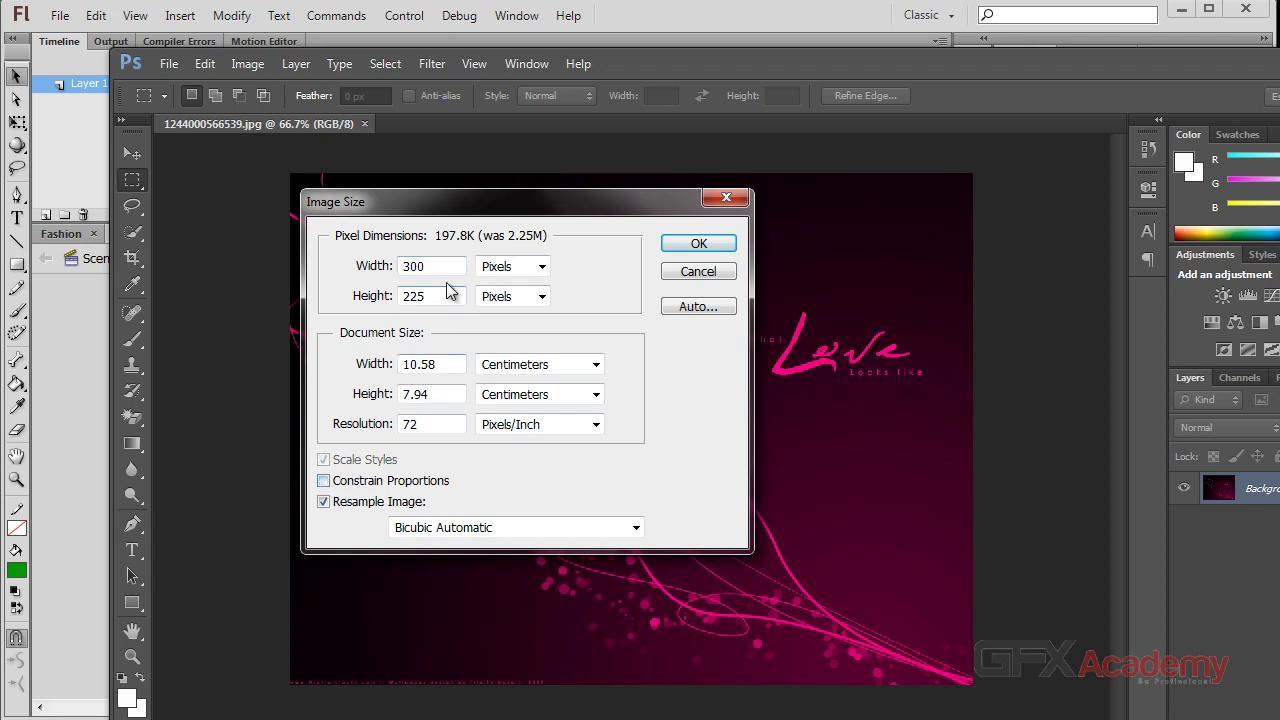
left_click_drag(414, 295, 430, 295)
type("50")
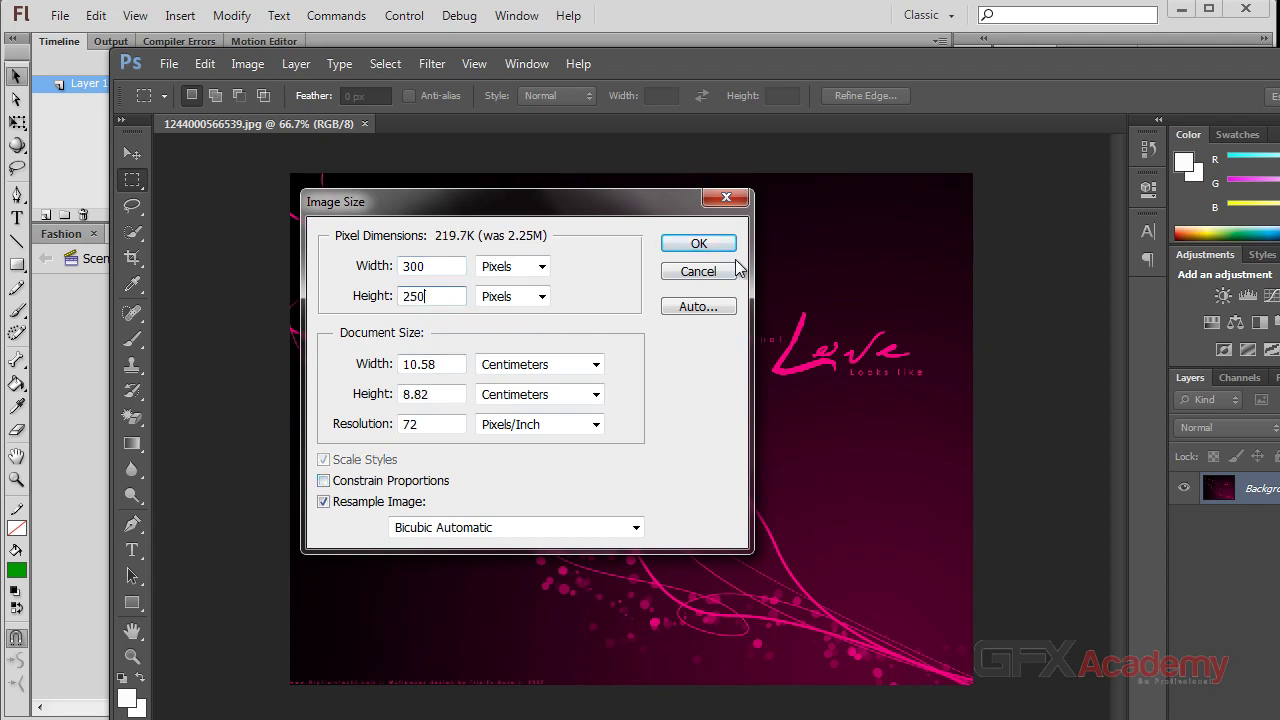
left_click(699, 243)
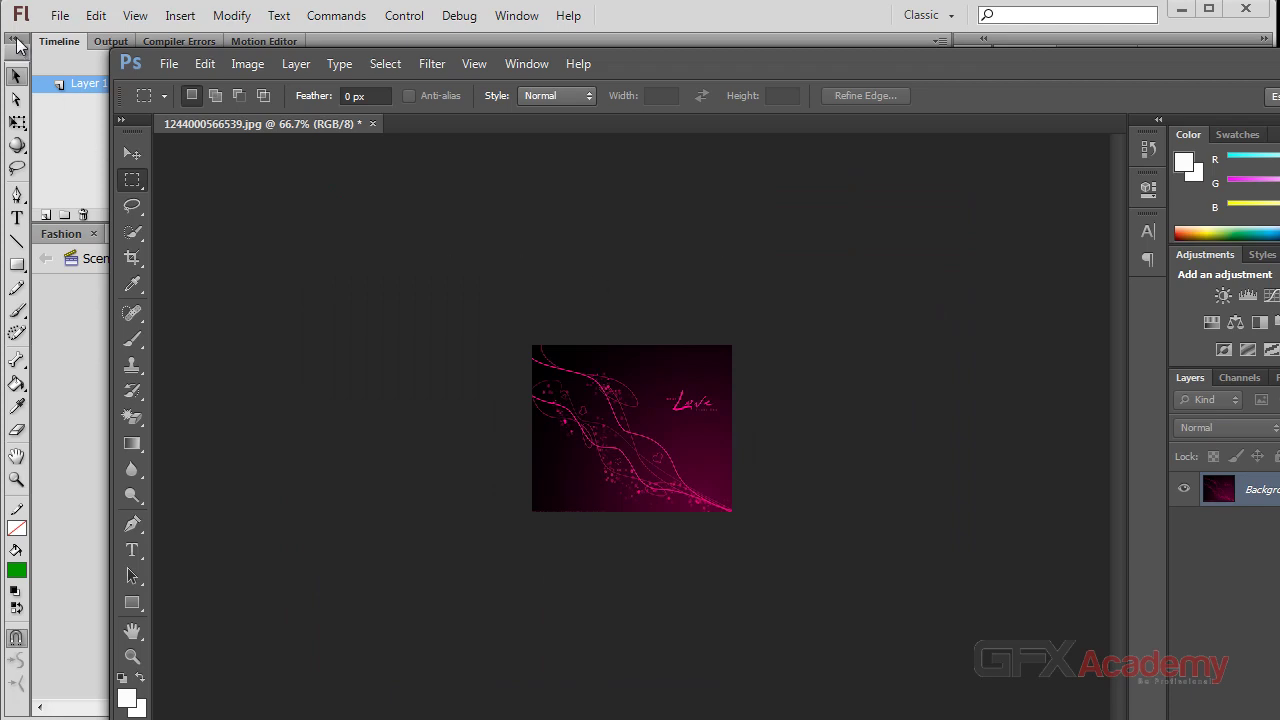
Save the resized image for the web as a JPEG, replacing fashionbg.jpg in the files folder, and exit Photoshop.
left_click(169, 63)
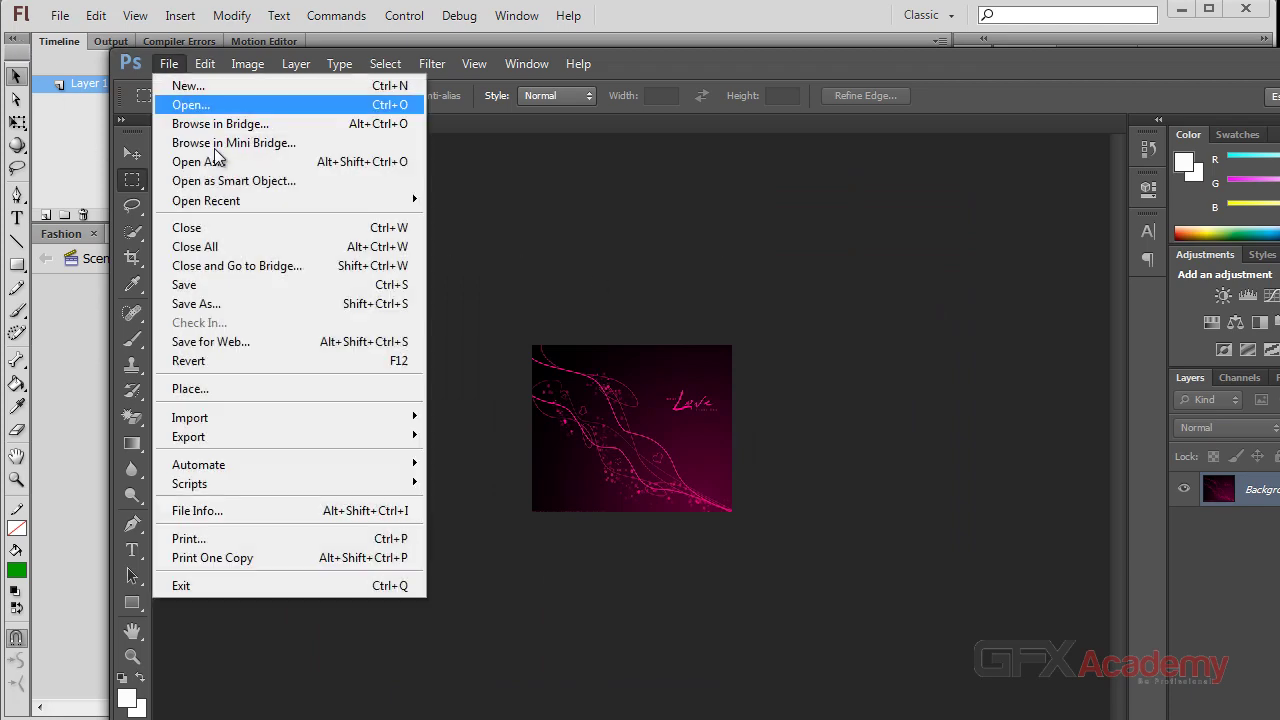
left_click(282, 345)
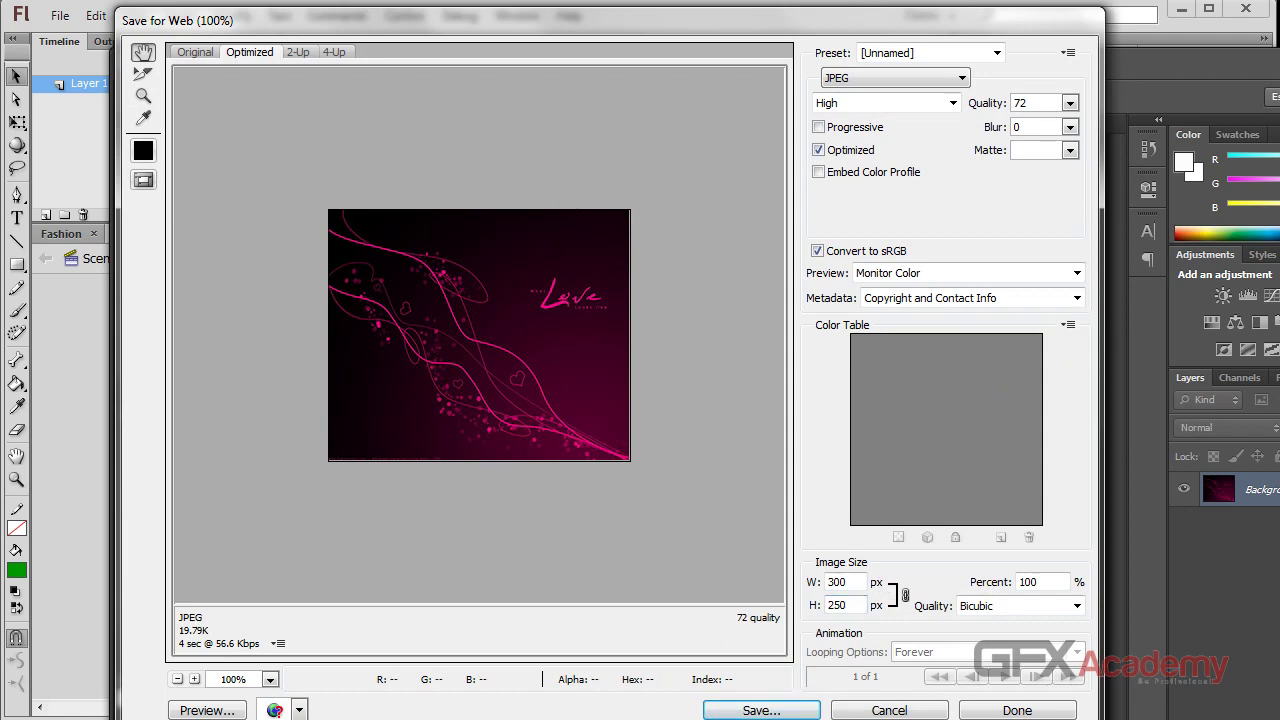
left_click(716, 709)
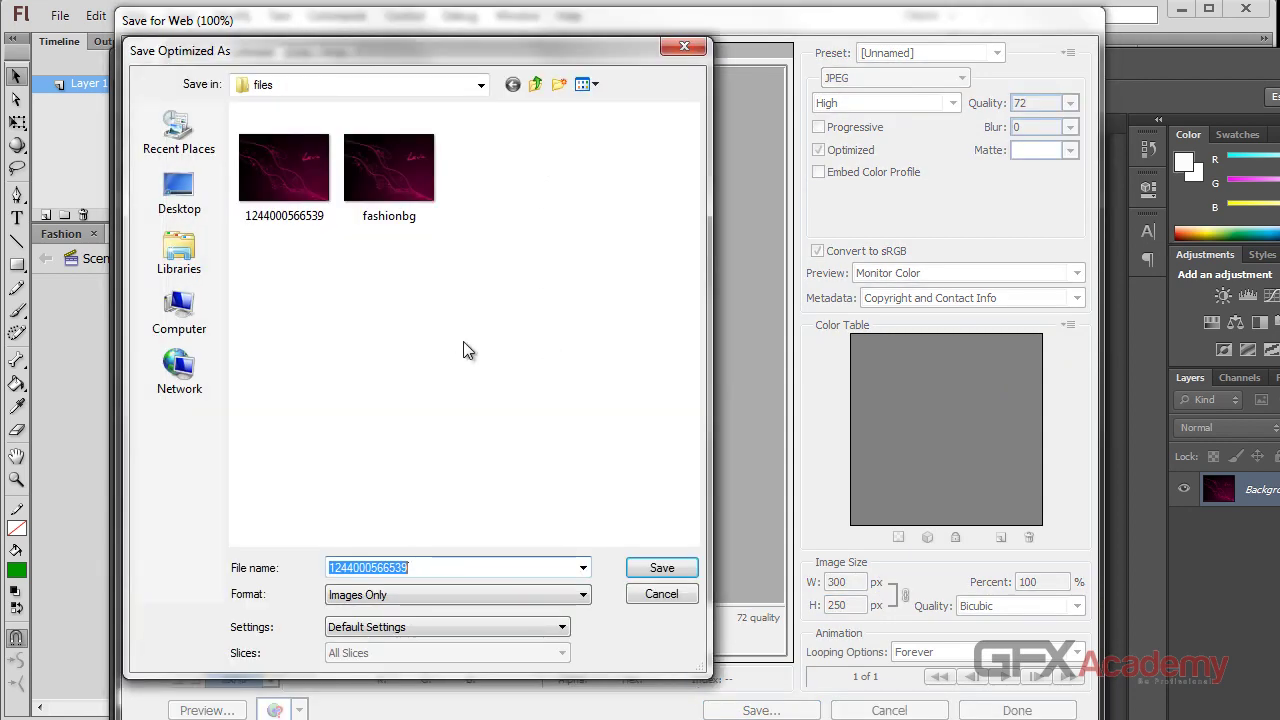
left_click(381, 168)
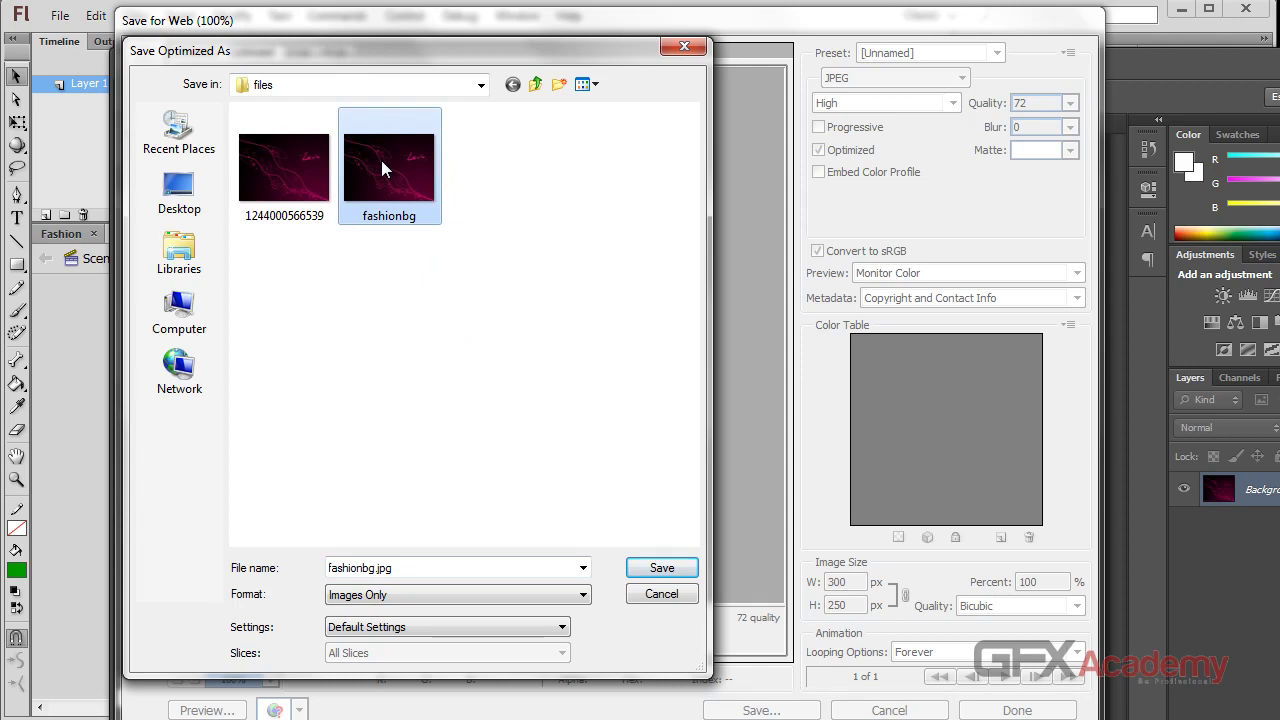
double_click(381, 163)
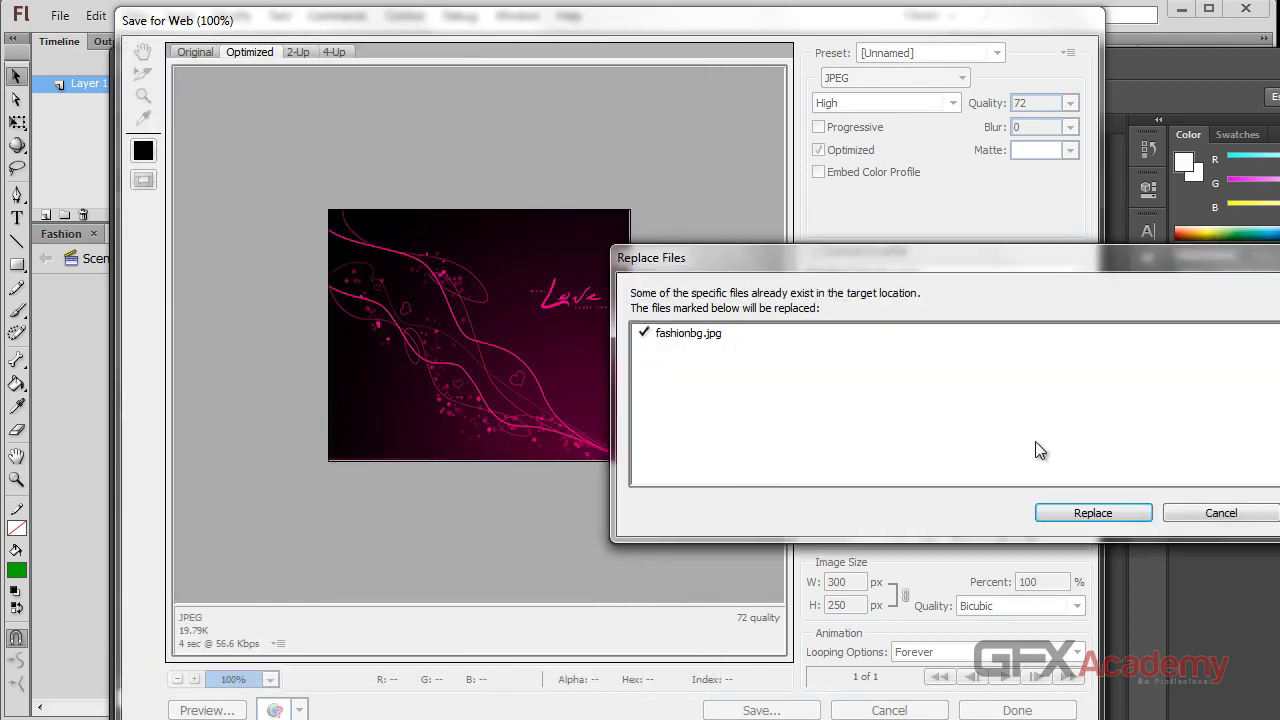
left_click(1132, 515)
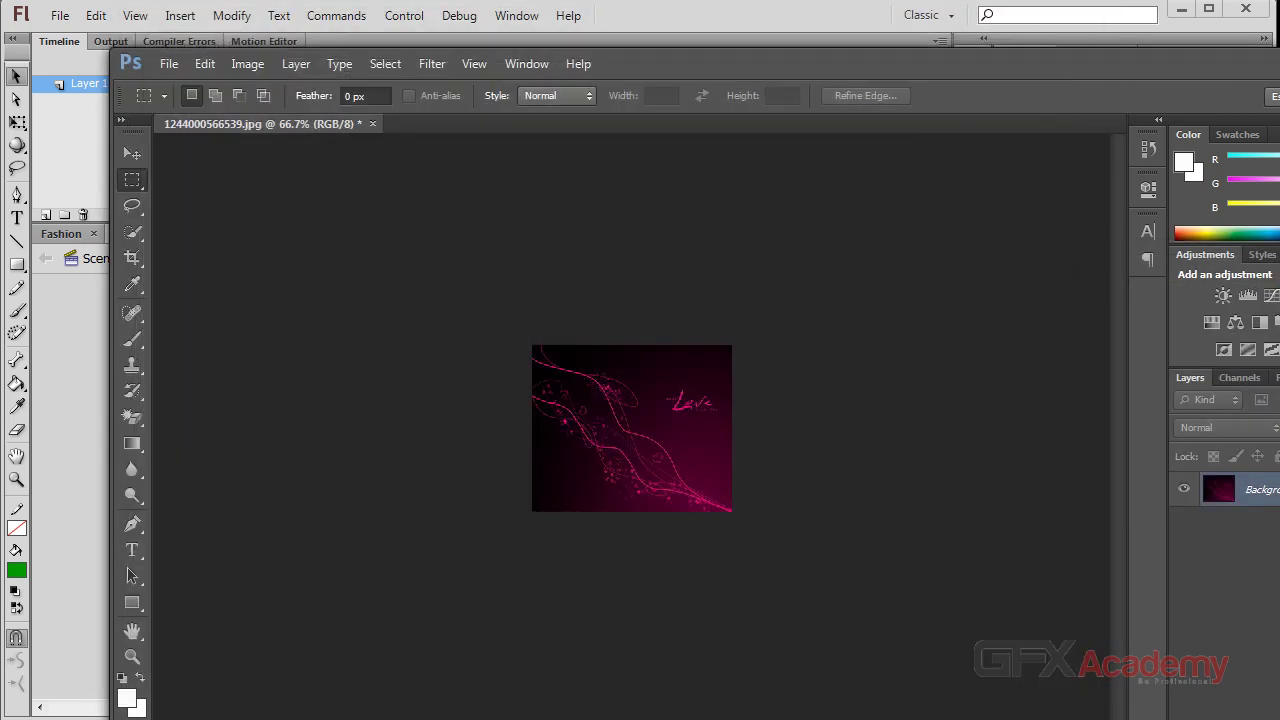
key("ctrl+q")
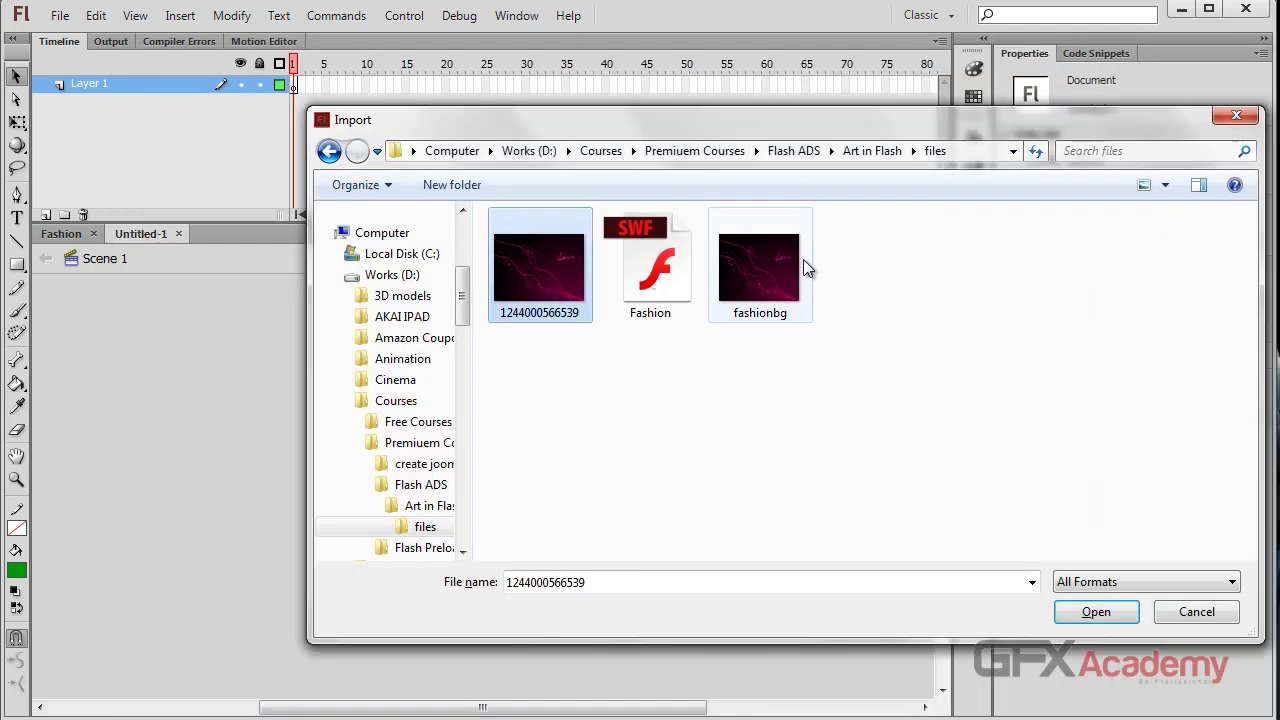
Import fashionbg onto the stage and align it to the stage's vertical centre.
left_click(777, 271)
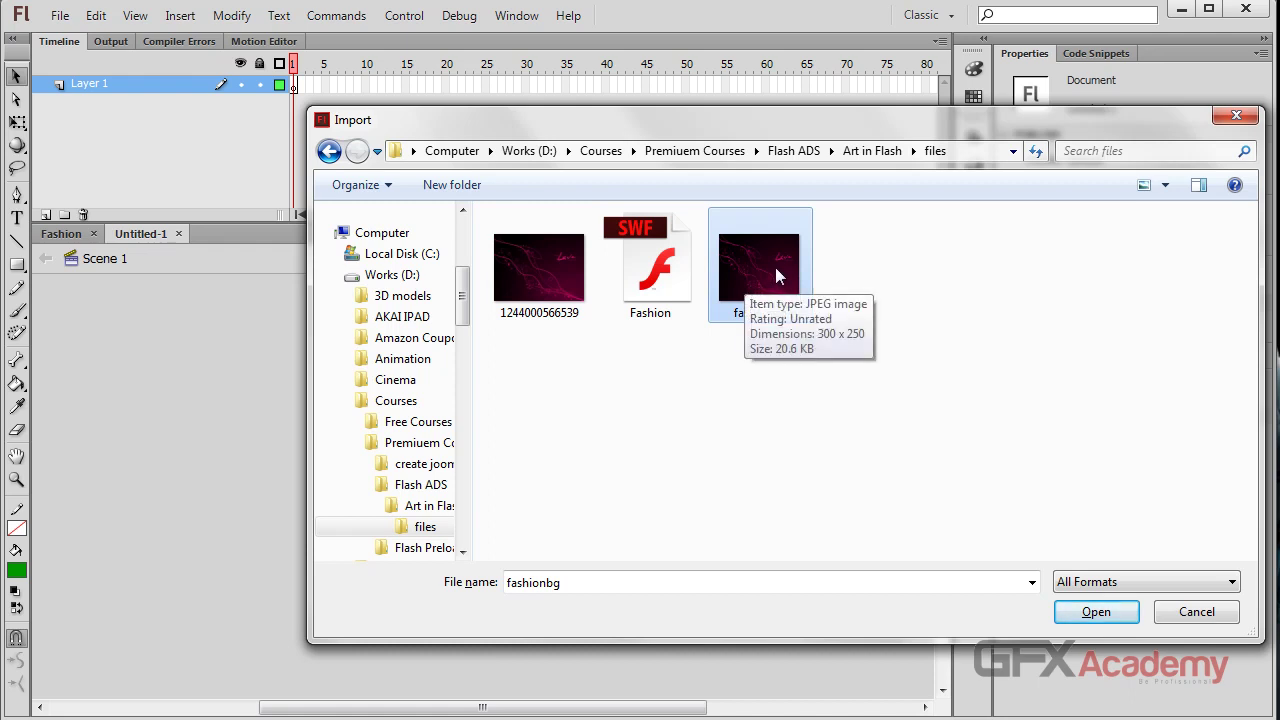
double_click(770, 269)
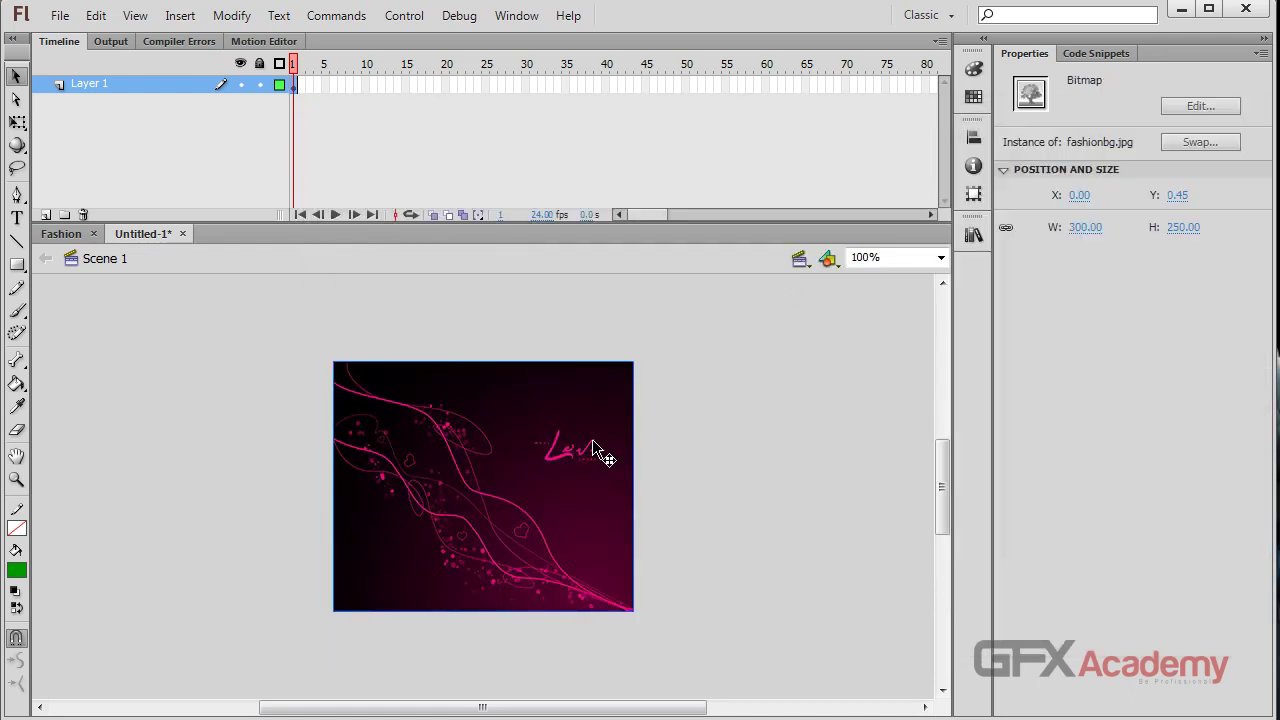
left_click_drag(455, 438, 454, 514)
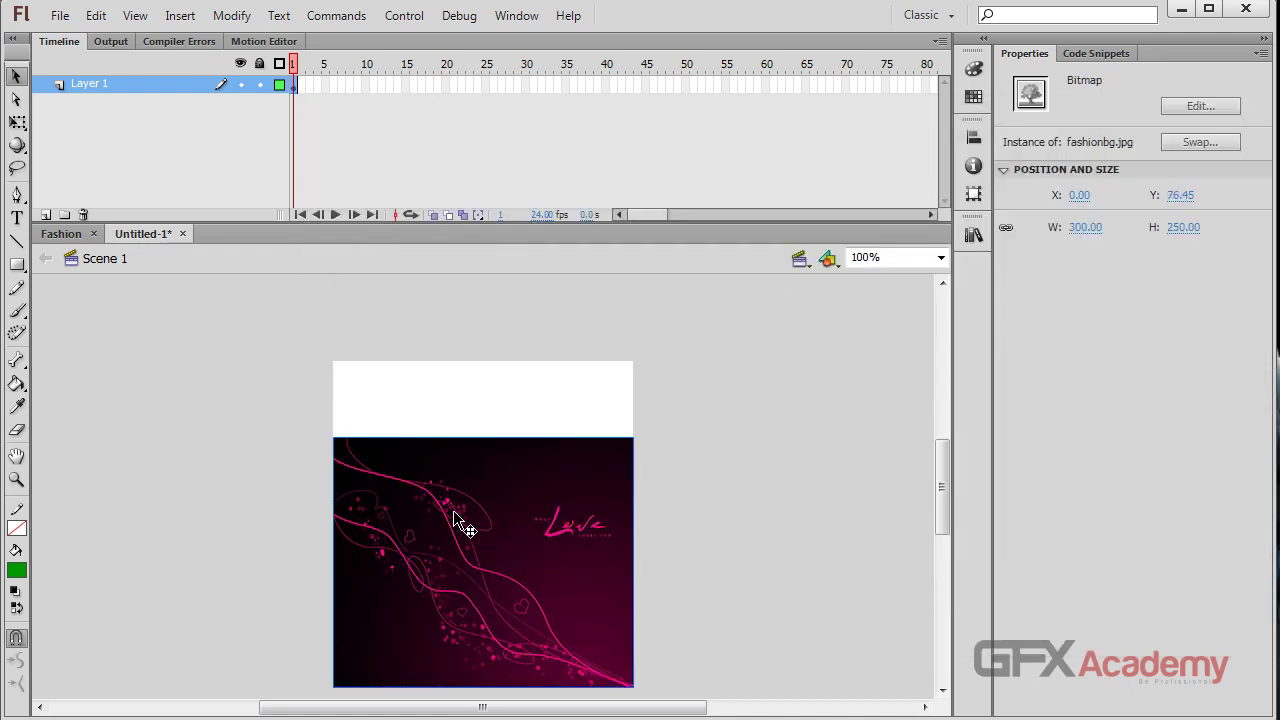
left_click(973, 137)
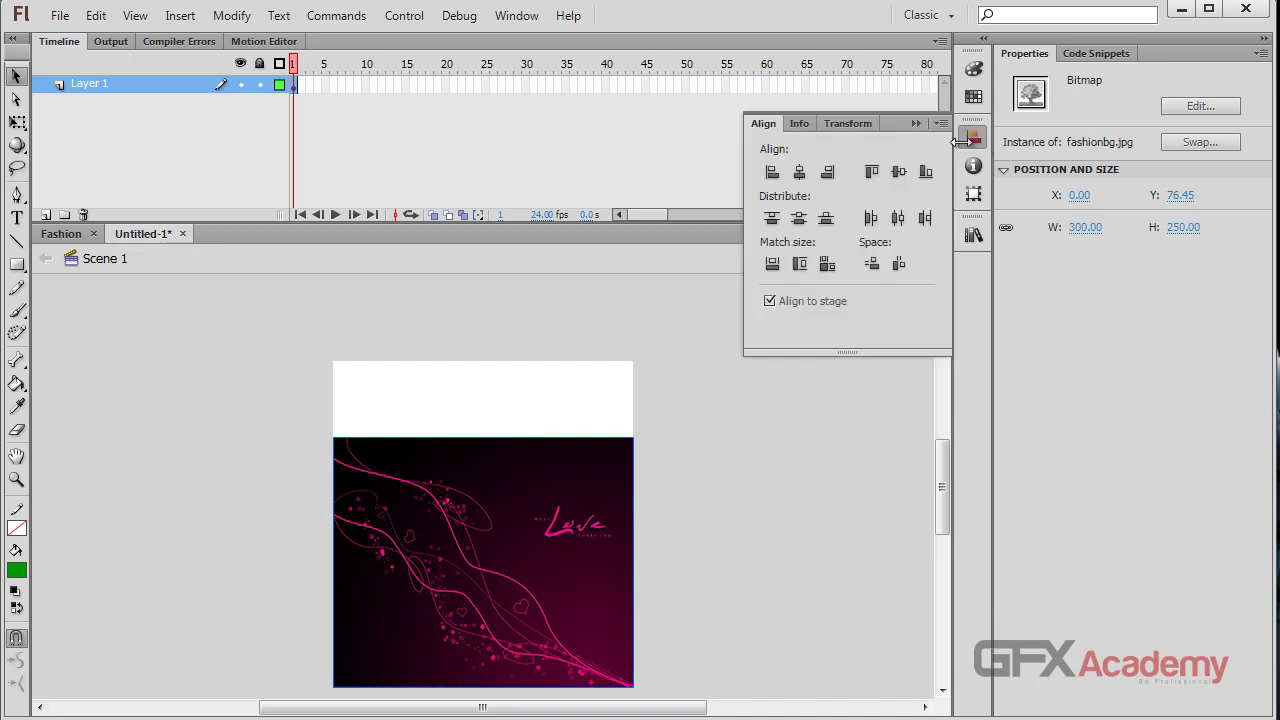
left_click(898, 171)
left_click(638, 294)
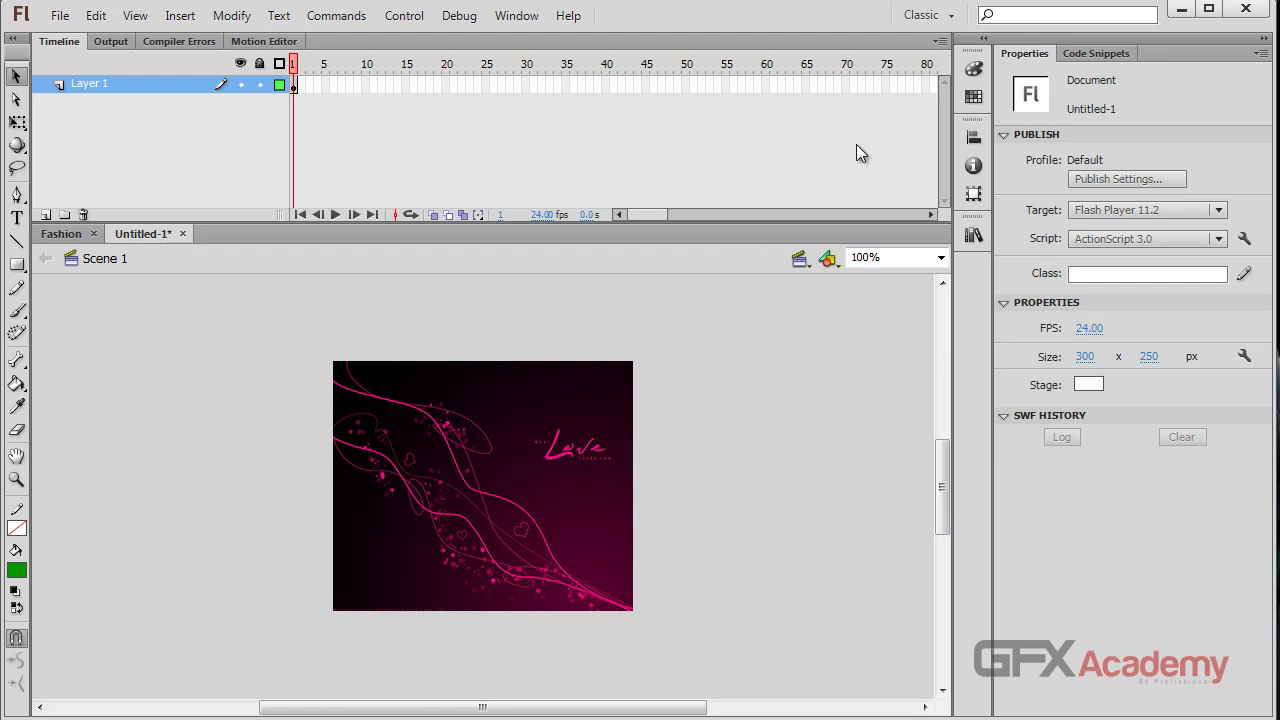
Copy the 026_swirled-girl bitmap from the Fashion document's library into the library of Untitled-1.
left_click(50, 236)
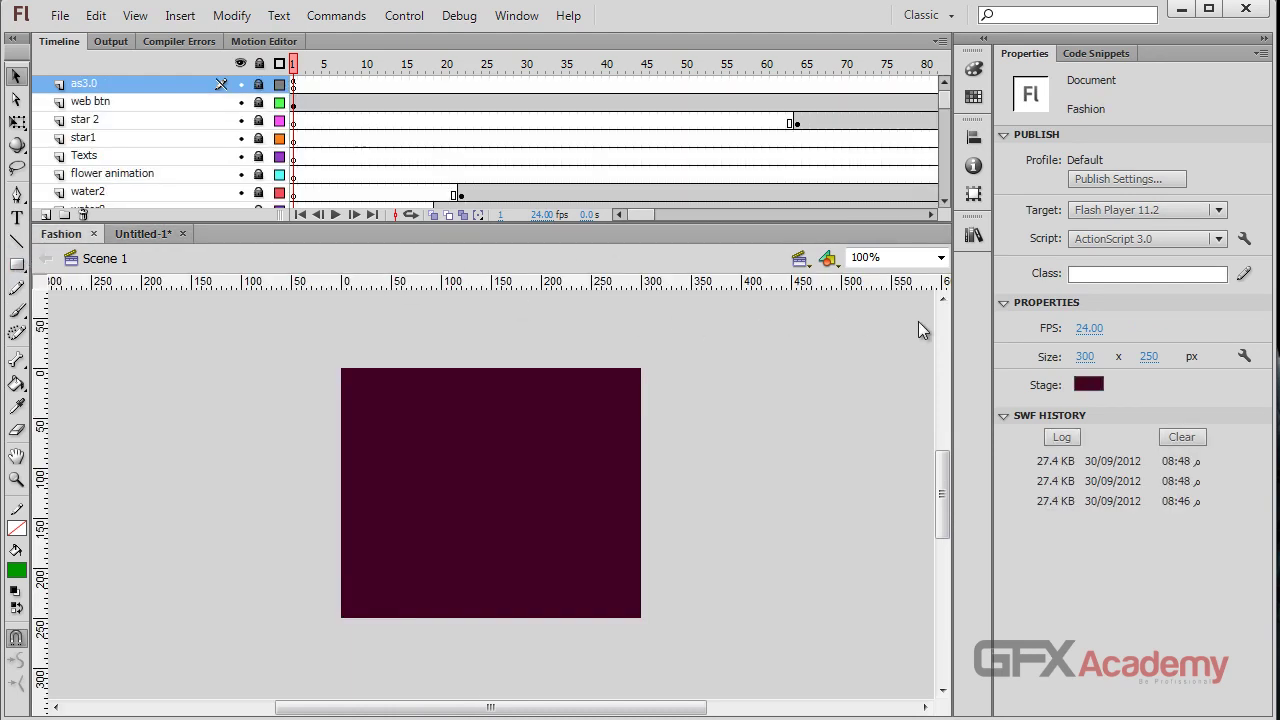
left_click(973, 235)
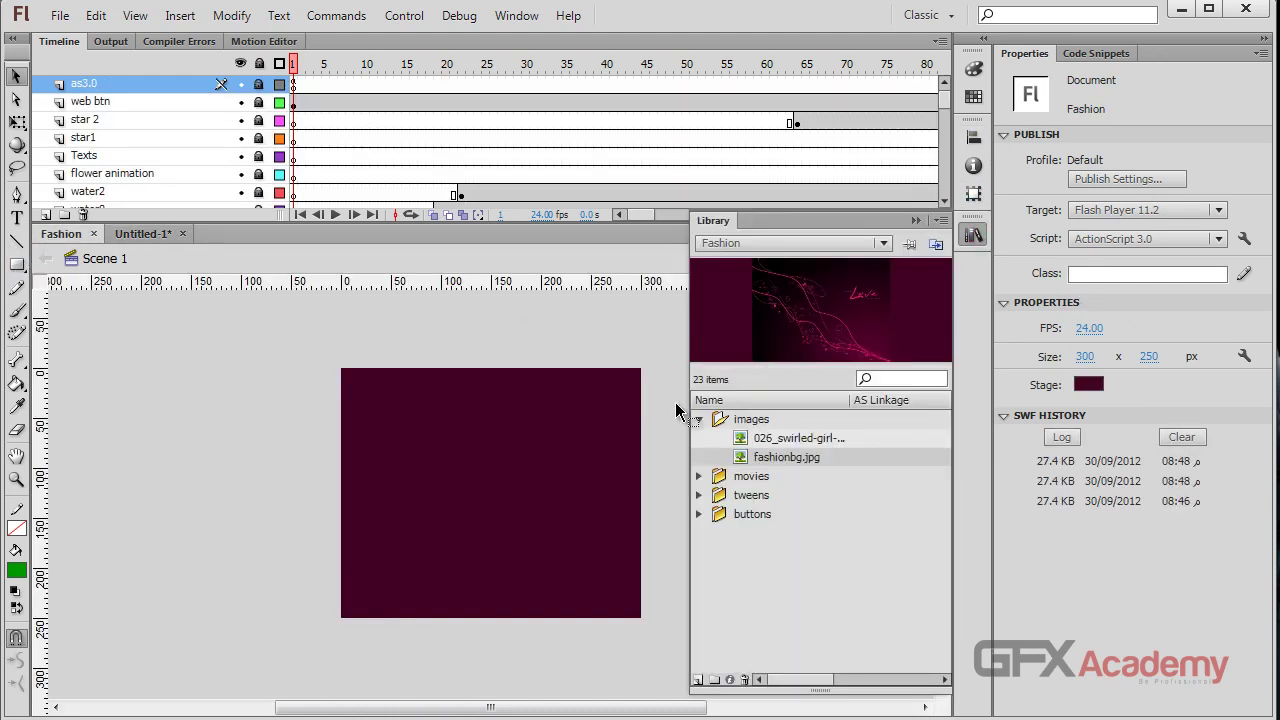
left_click(750, 440)
right_click(745, 443)
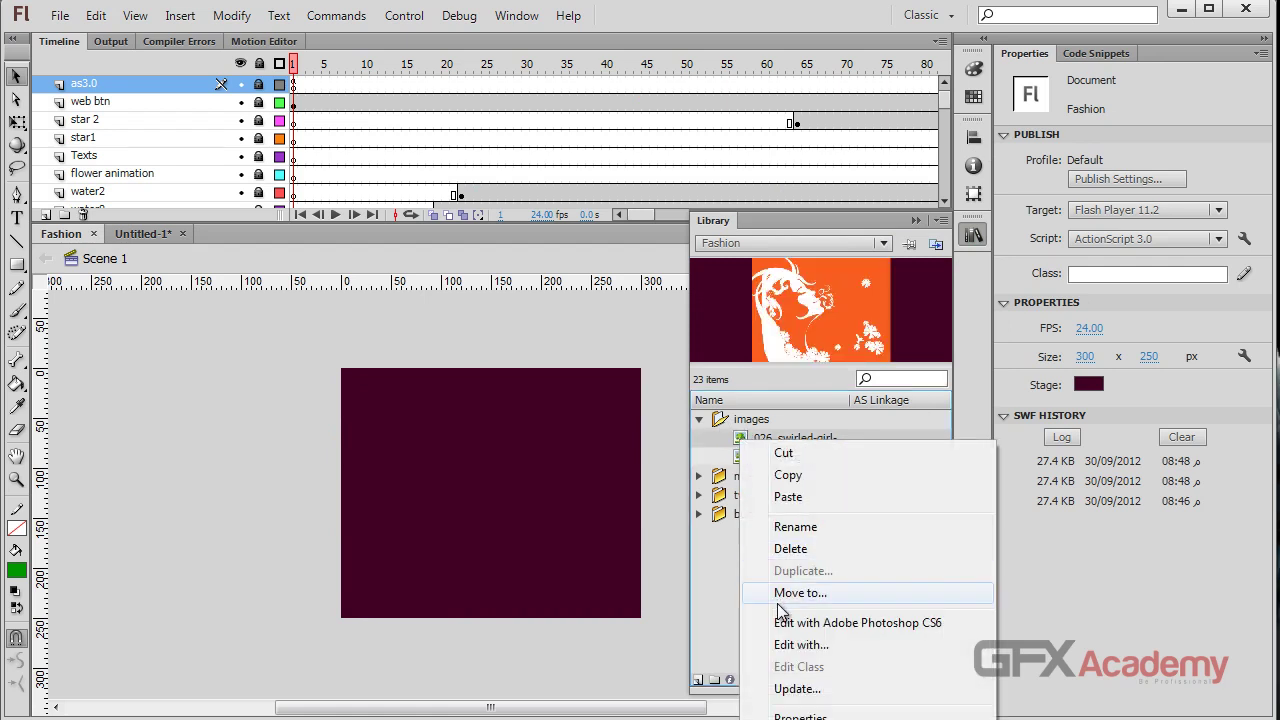
left_click(802, 476)
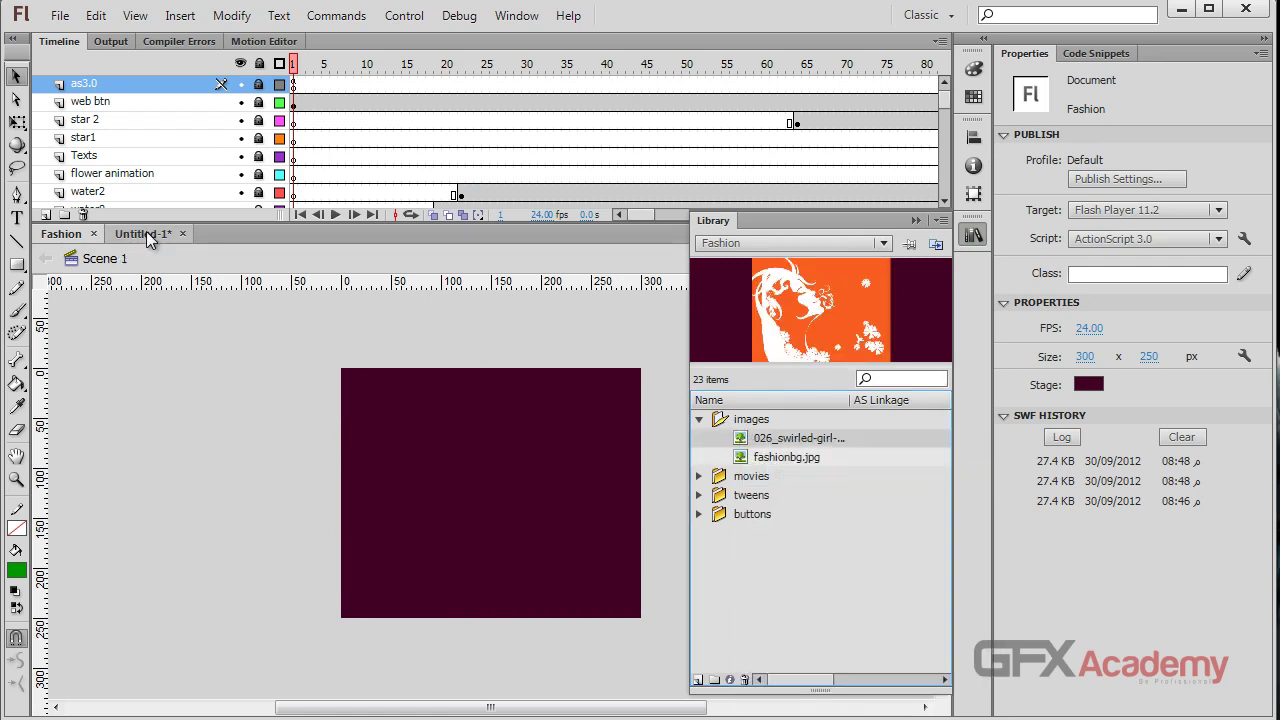
left_click(155, 234)
left_click(972, 236)
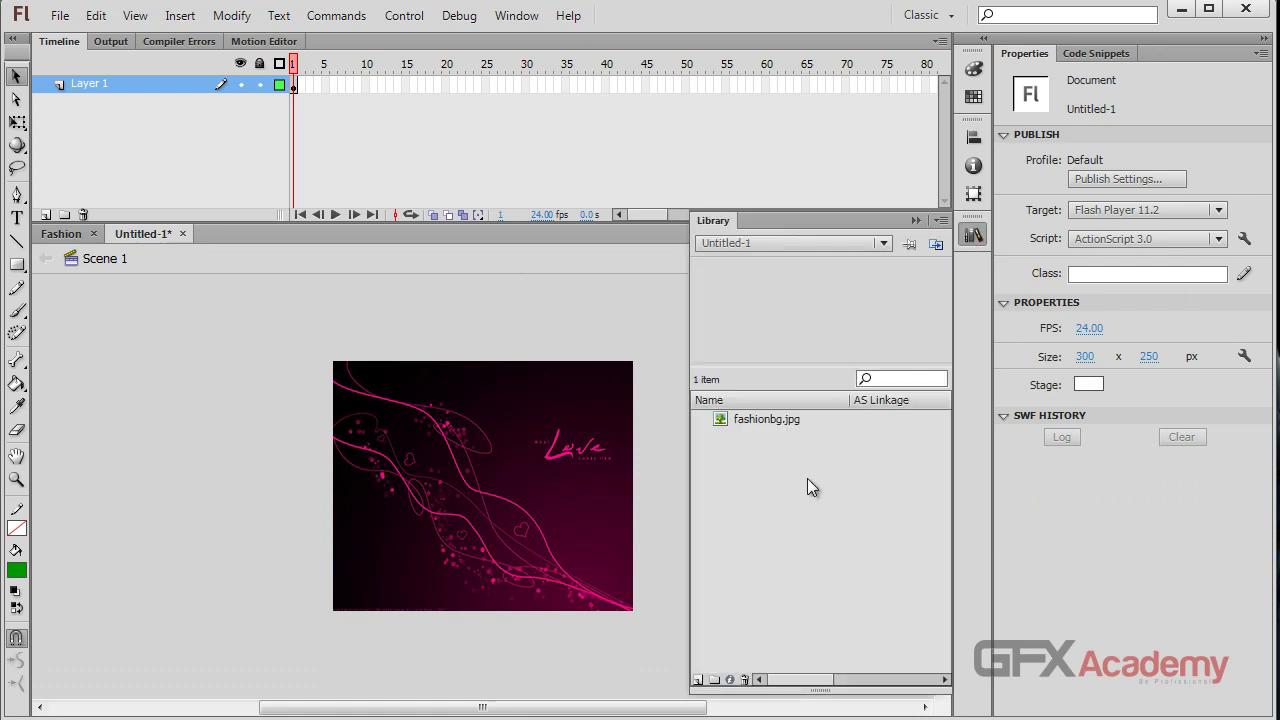
right_click(807, 478)
left_click(866, 491)
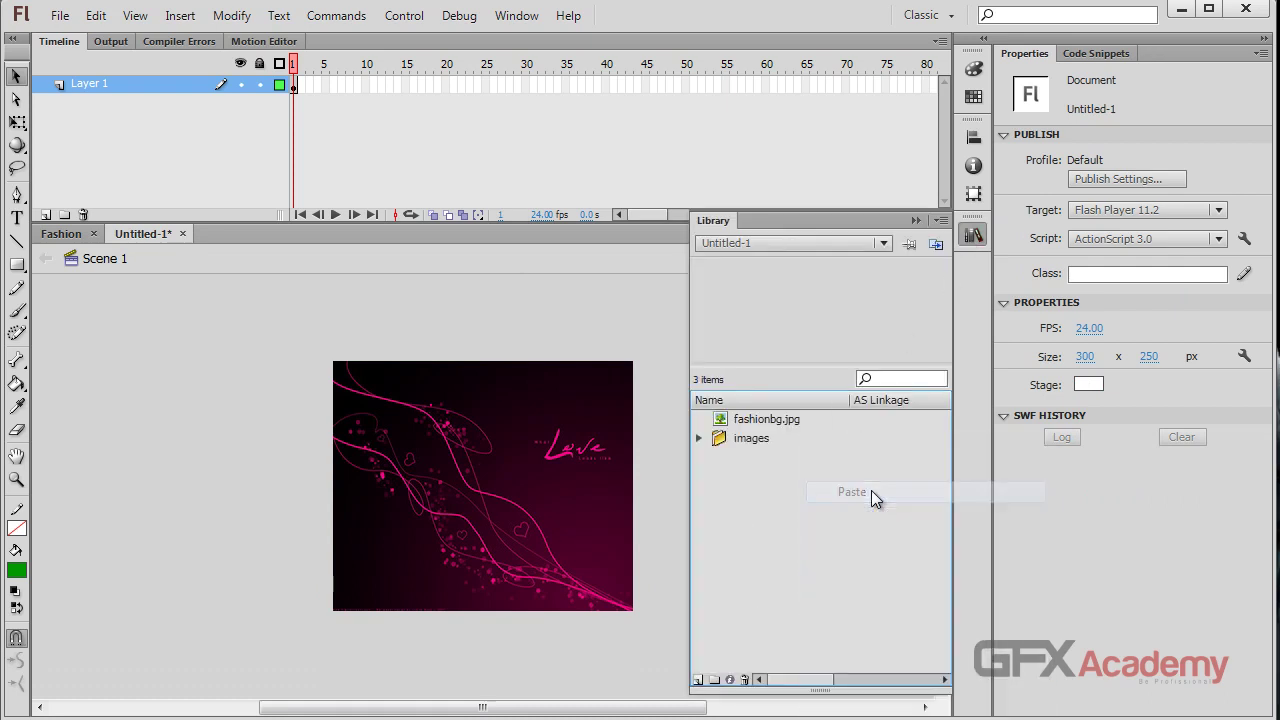
Expand the library's images folder and move fashionbg.jpg into it.
left_click(700, 439)
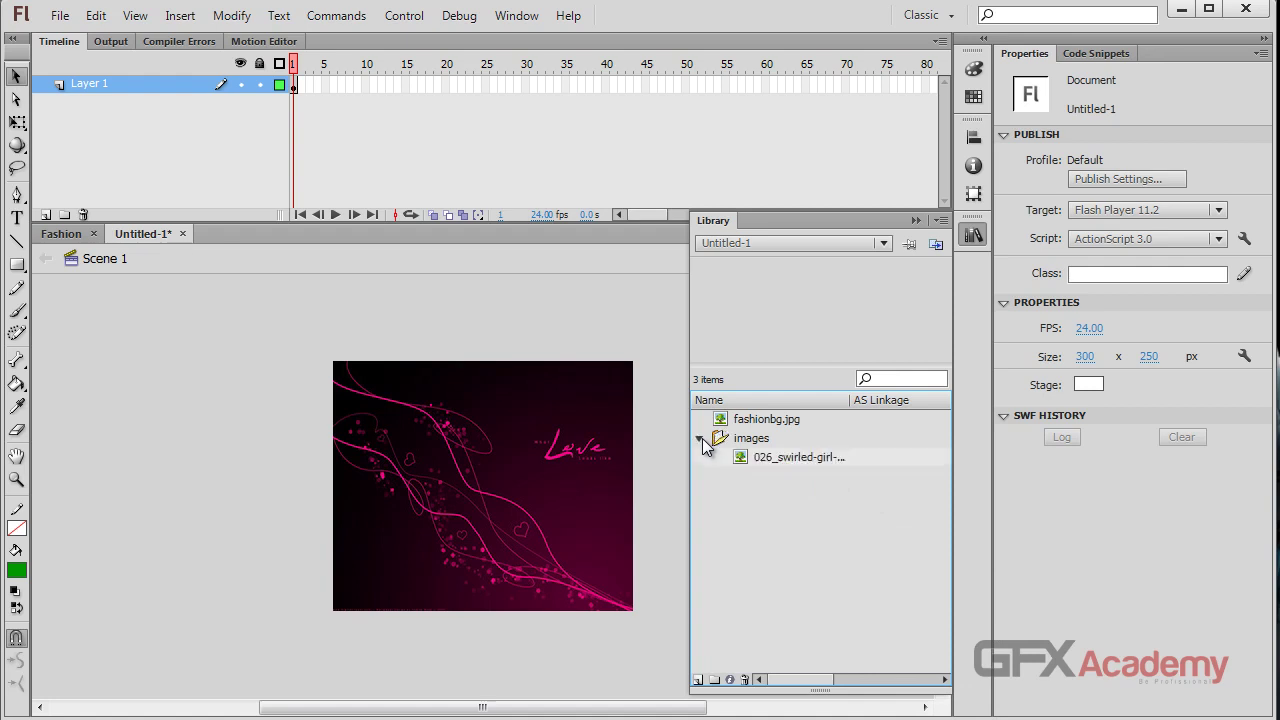
left_click(782, 457)
left_click(760, 440)
left_click(751, 420)
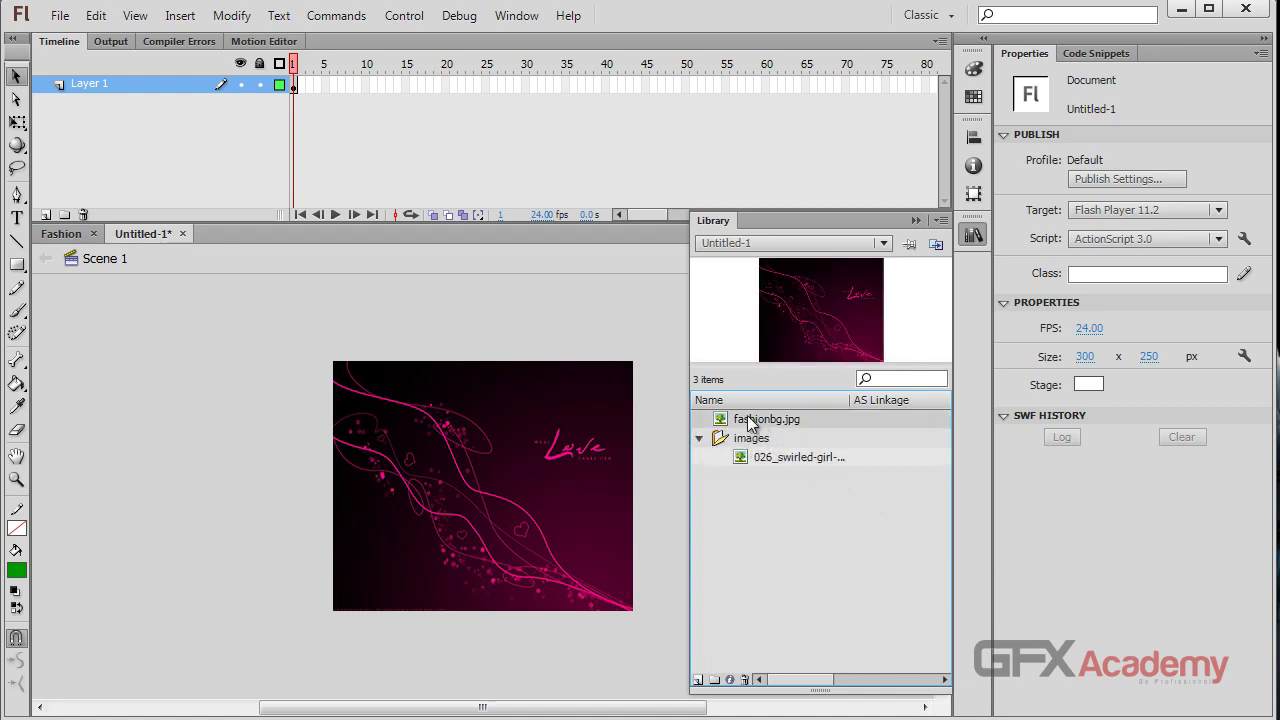
left_click_drag(751, 423, 746, 452)
Place the 026_swirled-girl bitmap on the stage and set its width to 300 with proportions locked.
left_click(776, 458)
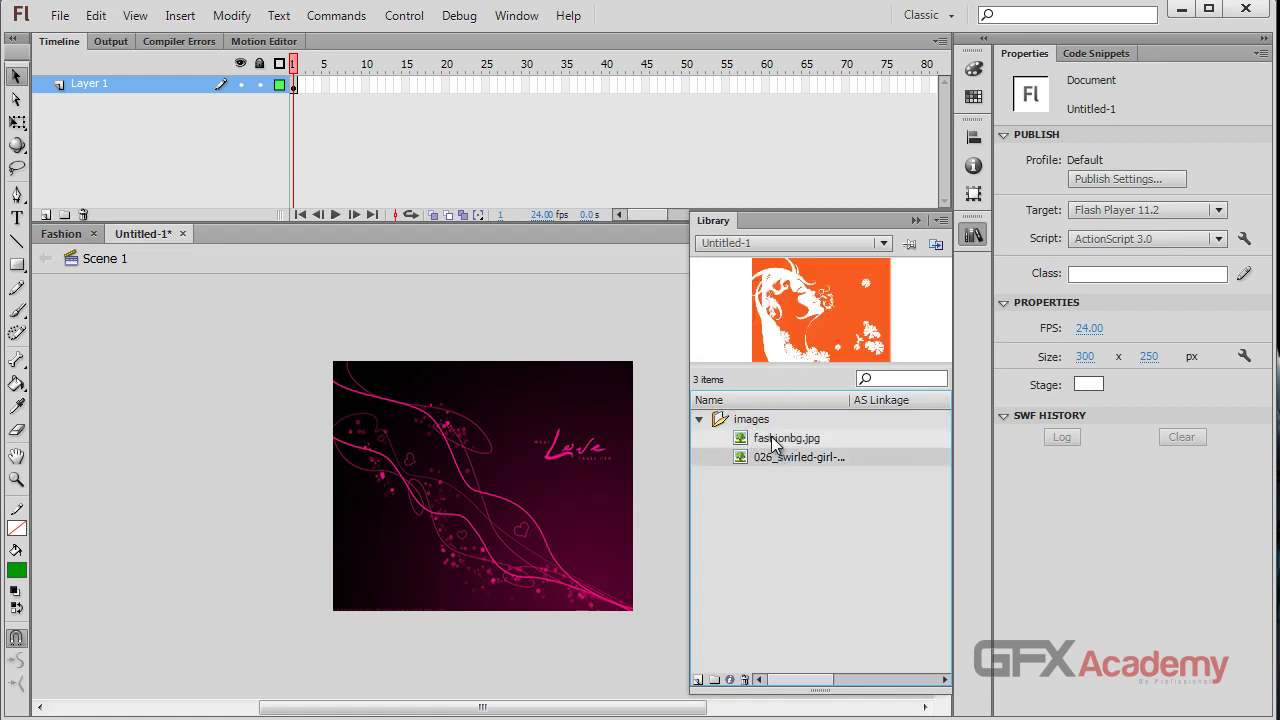
left_click(771, 438)
left_click(765, 460)
left_click_drag(742, 460, 655, 392)
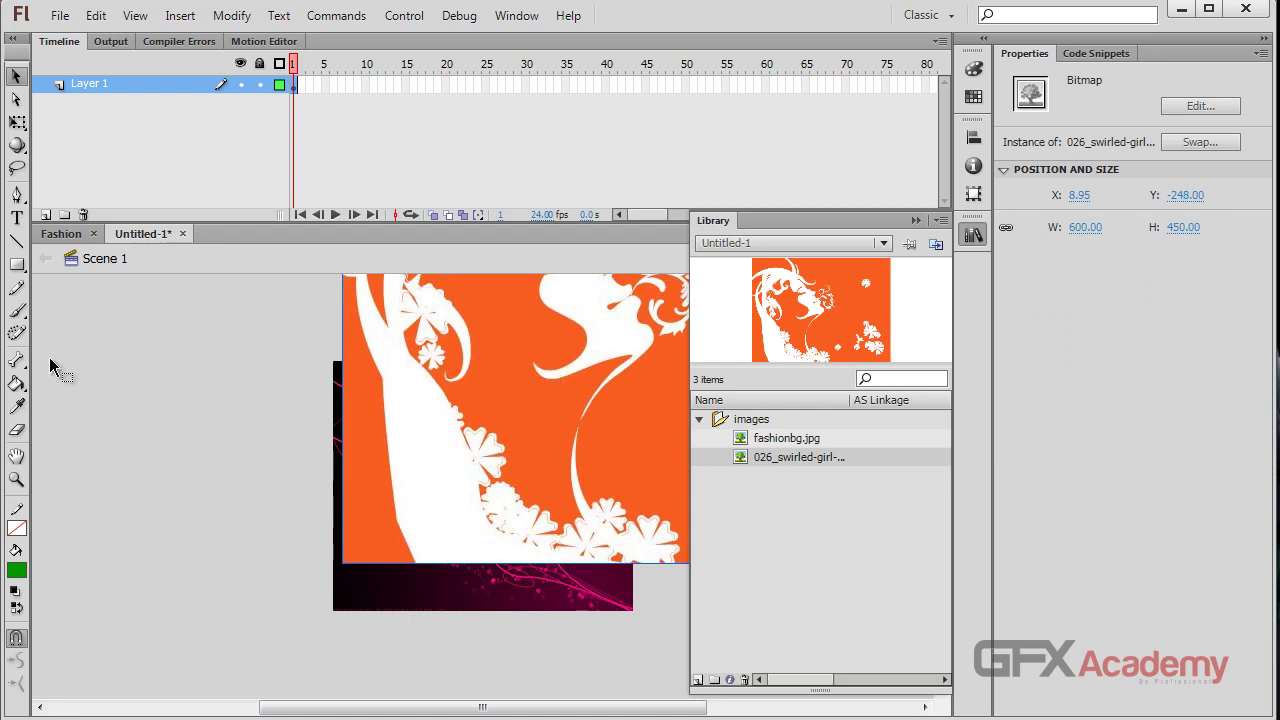
key("ctrl+l")
left_click(303, 377)
left_click_drag(645, 301, 745, 432)
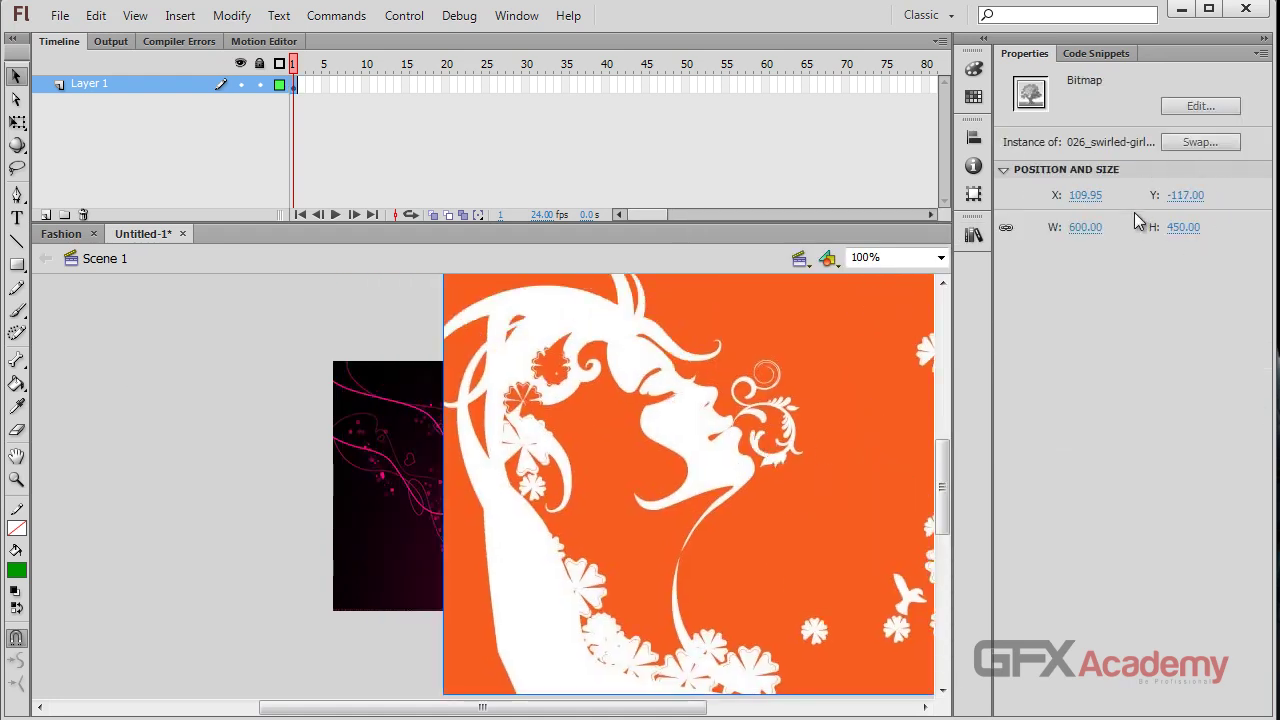
left_click(1085, 227)
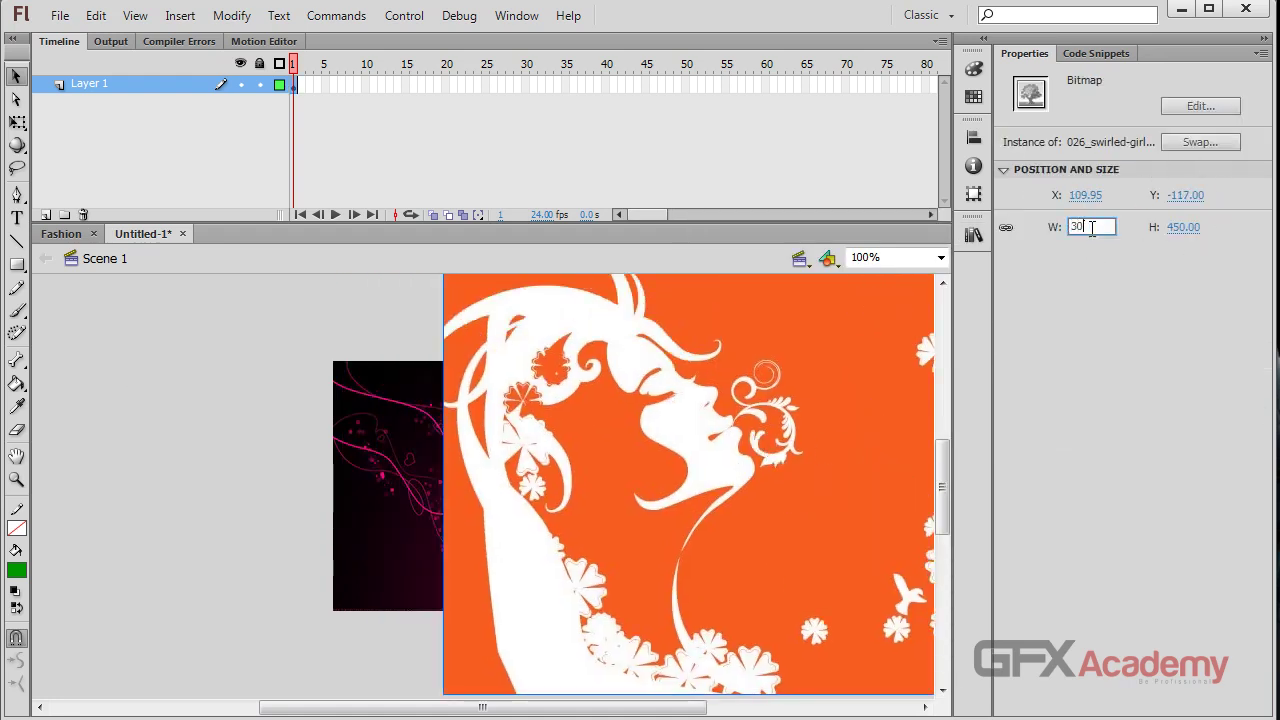
key("Return")
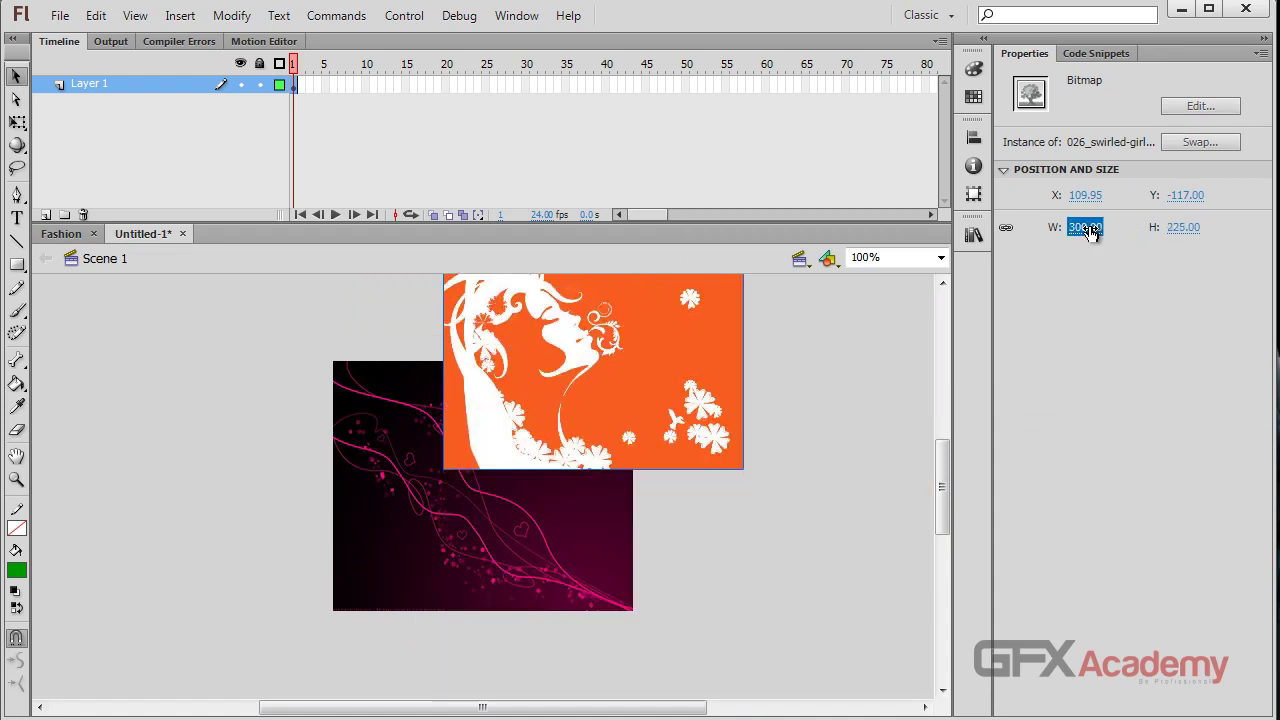
Move the girl bitmap off the stage's right side to about X 309, Y 13, and fashionbg off its left side to about X -239, Y 49.
left_click_drag(613, 340, 505, 434)
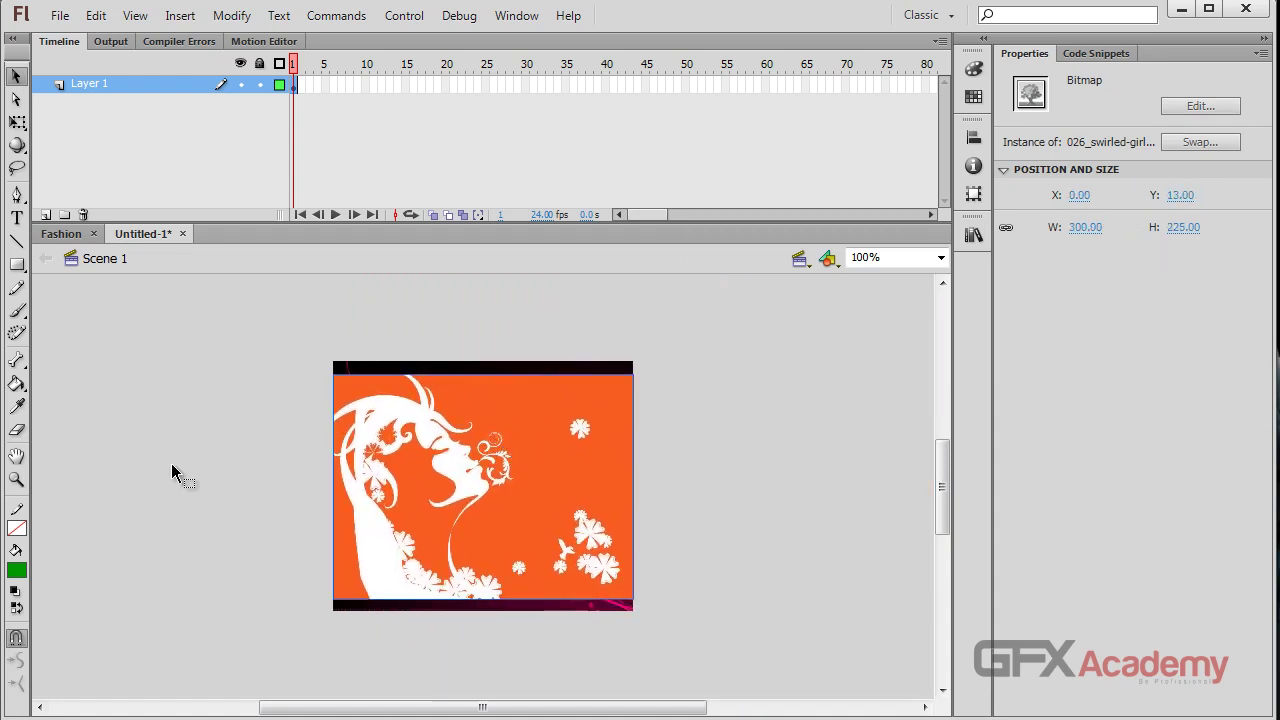
left_click_drag(432, 410, 745, 458)
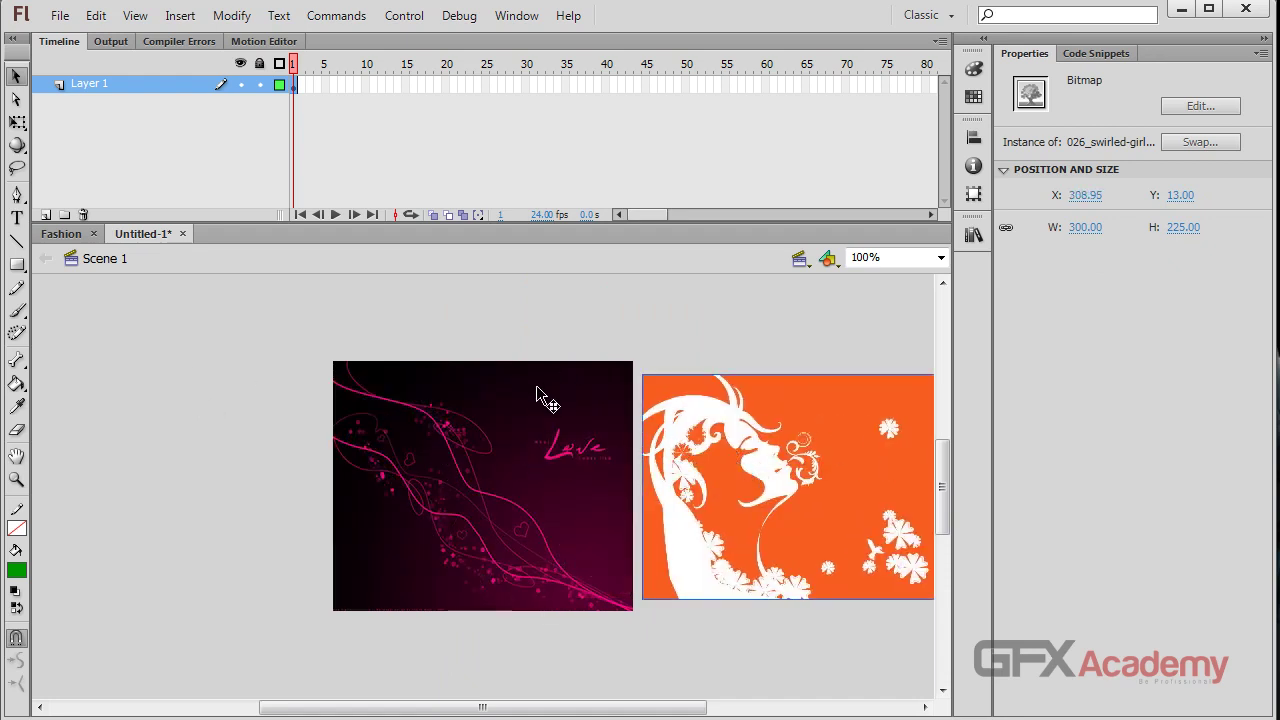
left_click(471, 455)
left_click_drag(510, 406, 429, 463)
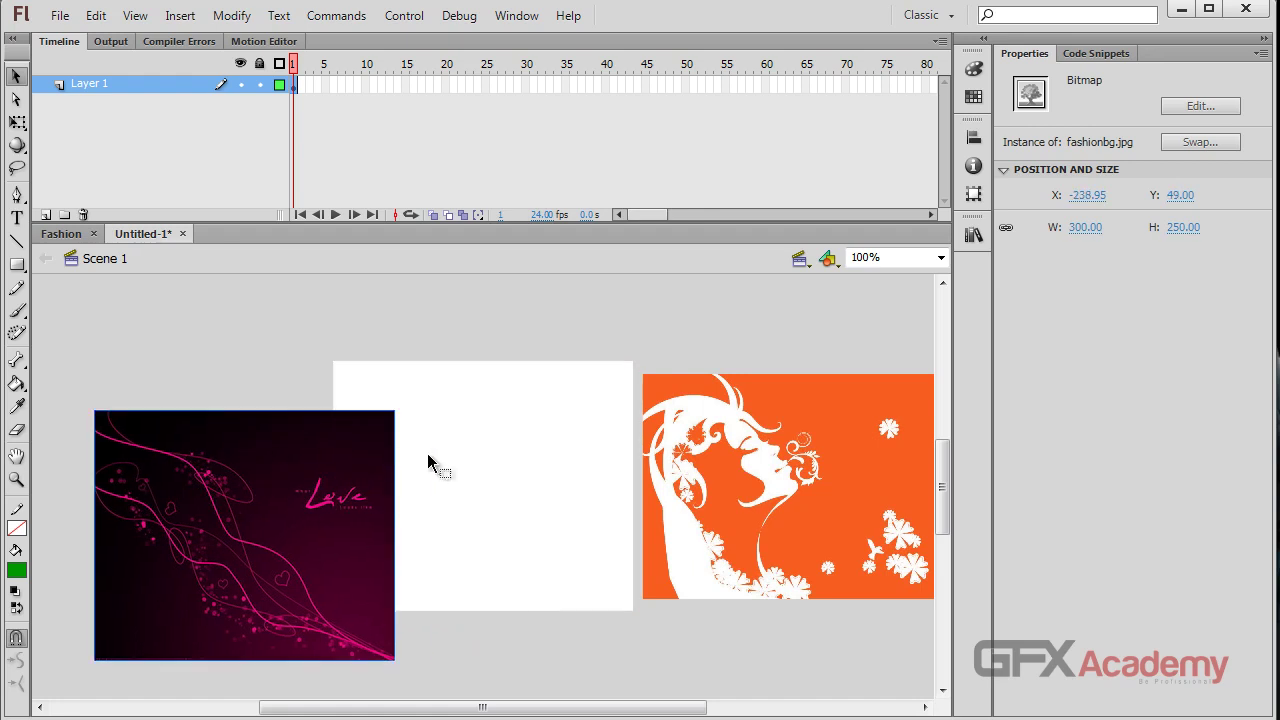
Rename Layer 1 as img.
double_click(134, 79)
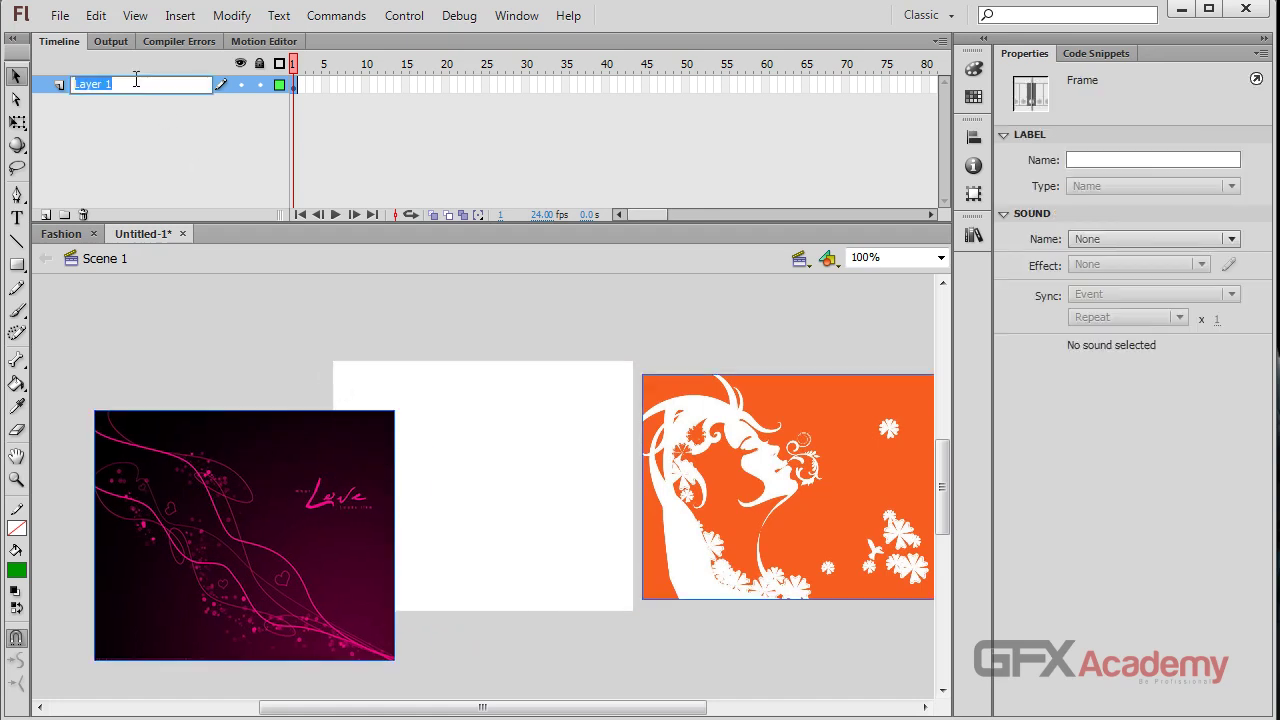
key("BackSpace")
type("img")
key("Return")
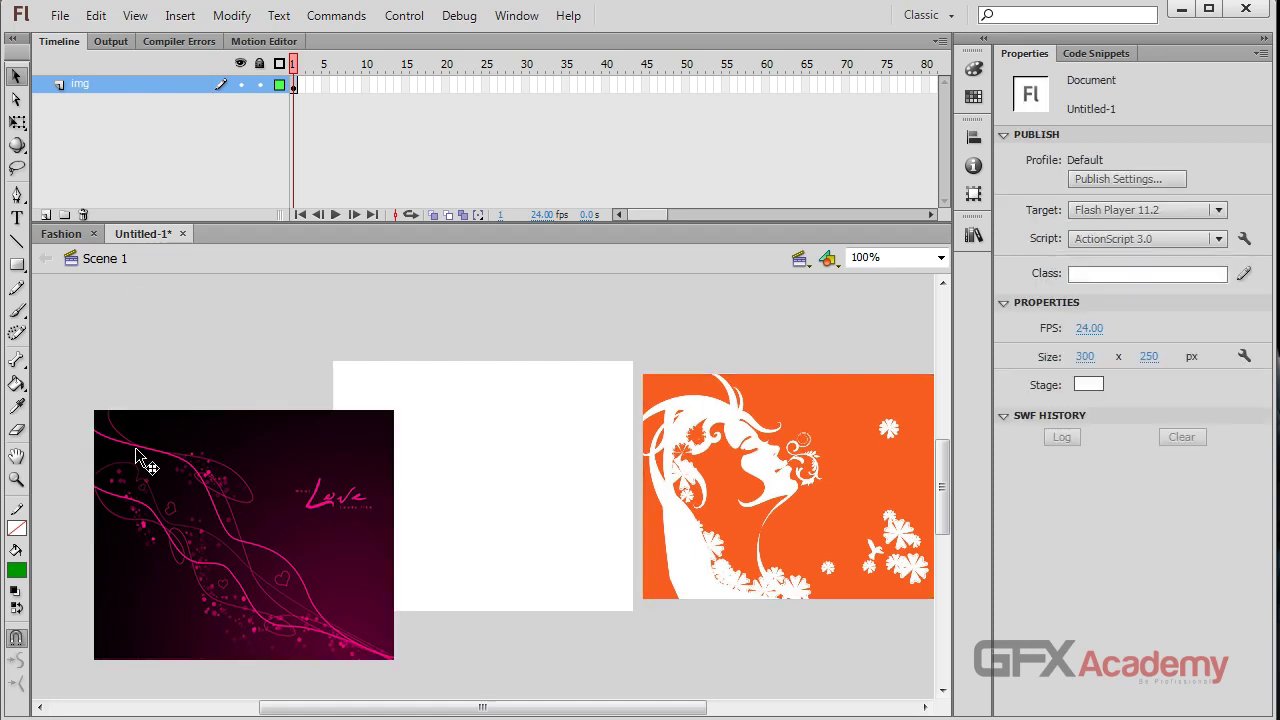
Move the fashionbg bitmap further out past the stage's left edge so it no longer overlaps the stage.
left_click(137, 452)
left_click_drag(251, 552, 198, 548)
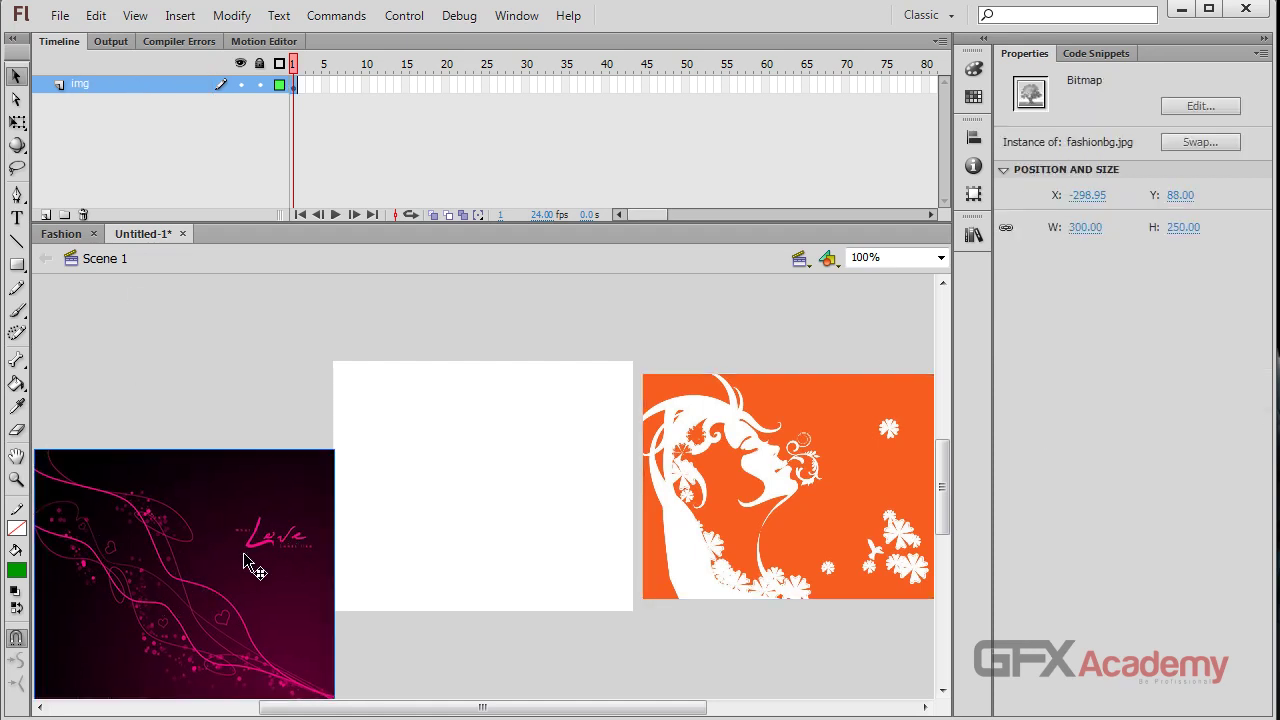
left_click_drag(288, 578, 237, 563)
Move the 026_swirled-girl bitmap onto the stage and align it to the stage's left edge and vertical centre.
left_click(837, 549)
left_click_drag(837, 549, 520, 468)
left_click(974, 137)
left_click(899, 171)
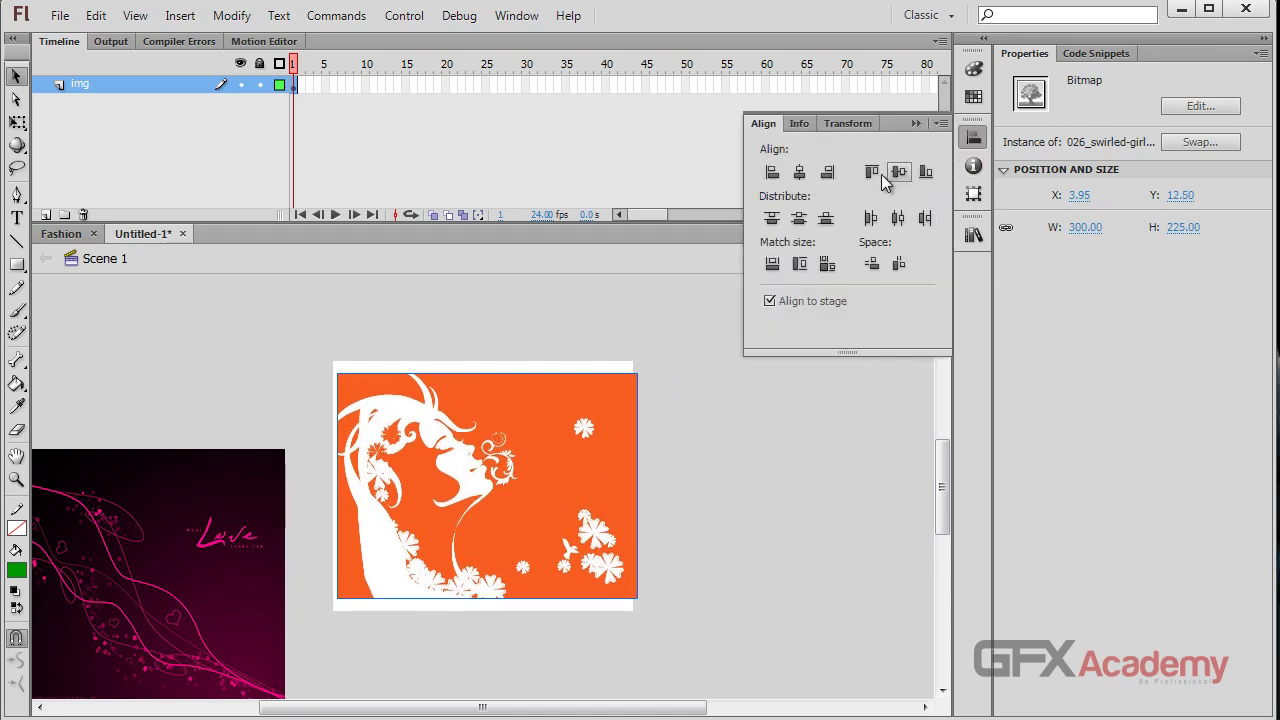
left_click(771, 171)
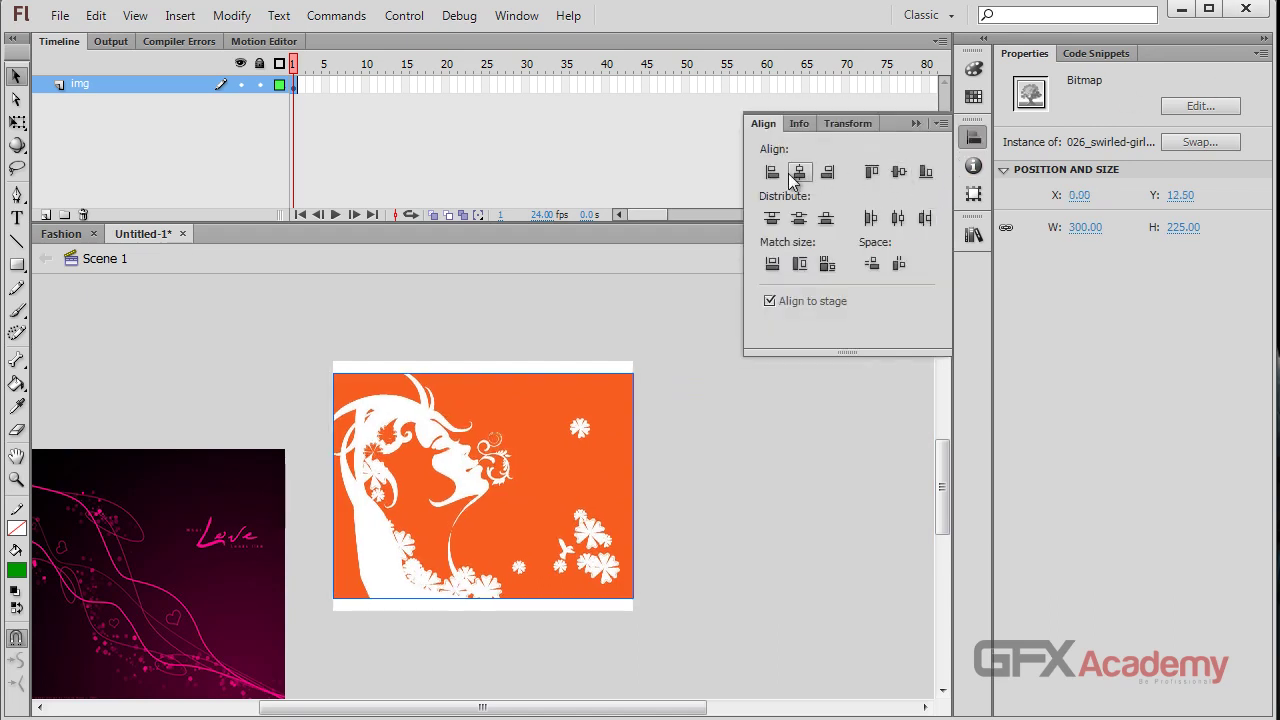
Lock the img layer, add three new layers above it, and leave only Layer 2 unlocked for drawing.
left_click(258, 84)
left_click(45, 215)
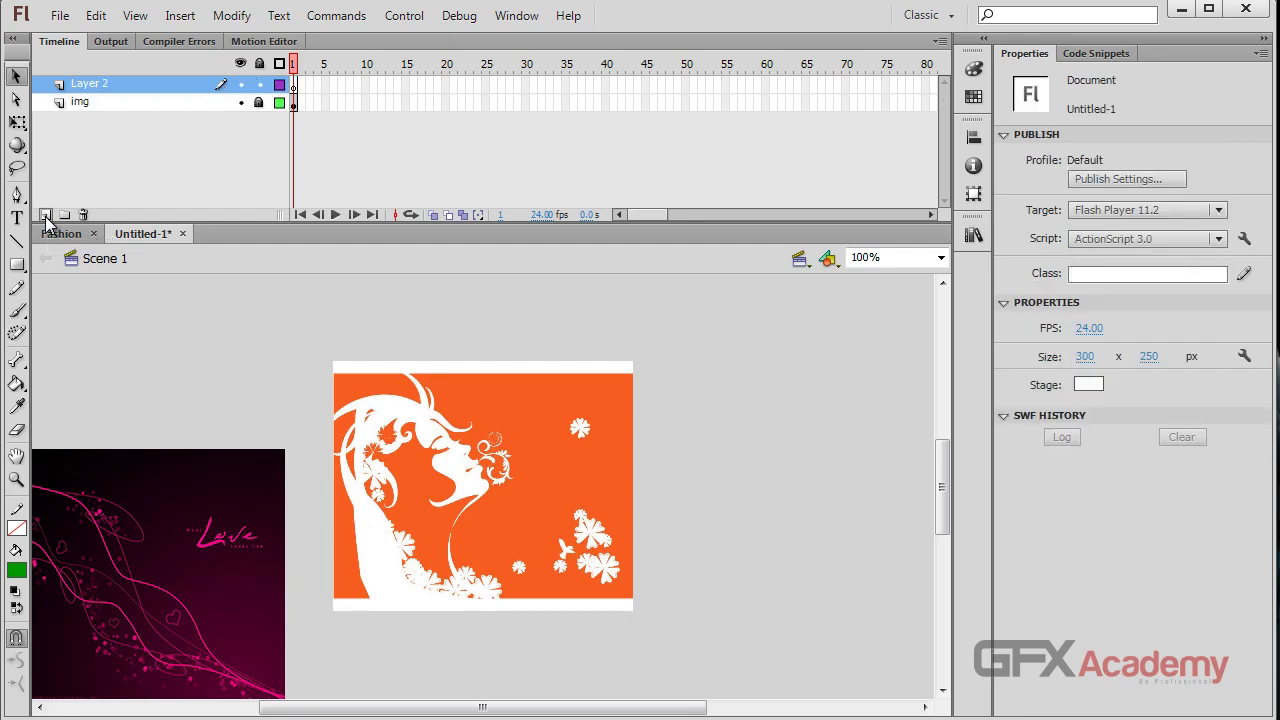
left_click(45, 215)
left_click(45, 215)
left_click(199, 122)
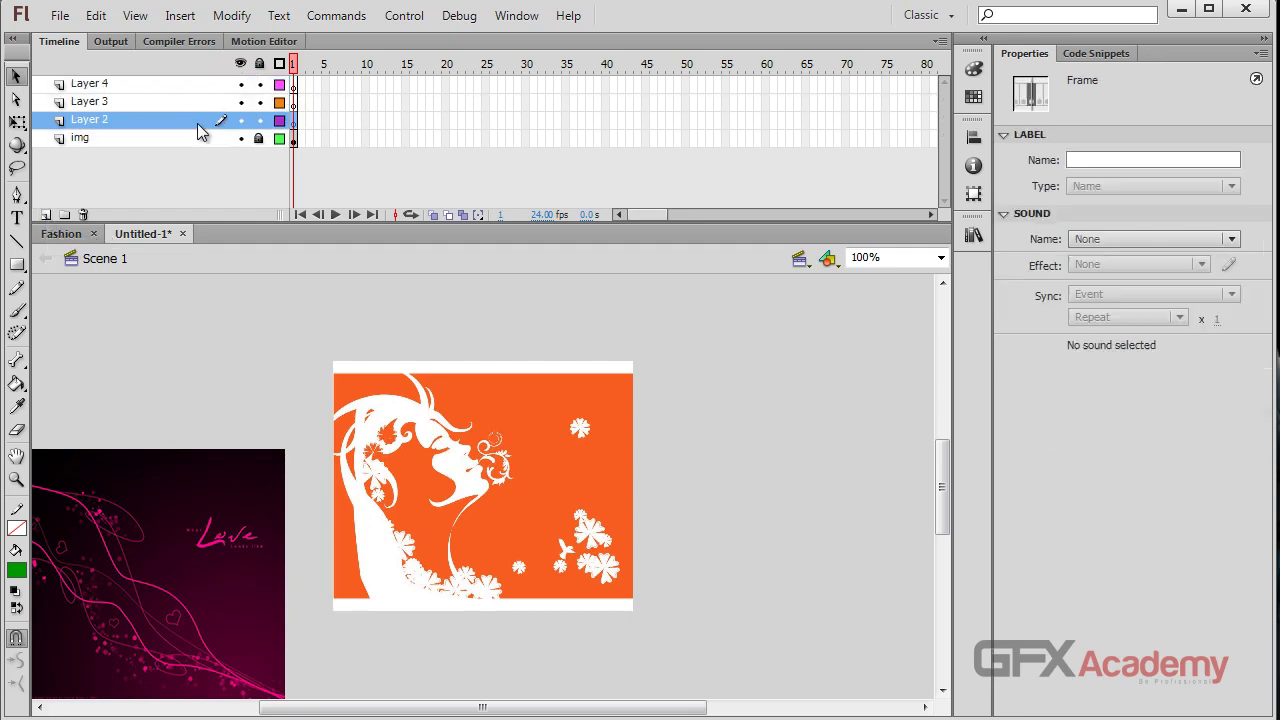
left_click(259, 120, "alt")
Draw a line about 87 px wide on Layer 2 across the top of the girl's hair and bend it to the outline.
left_click(941, 258)
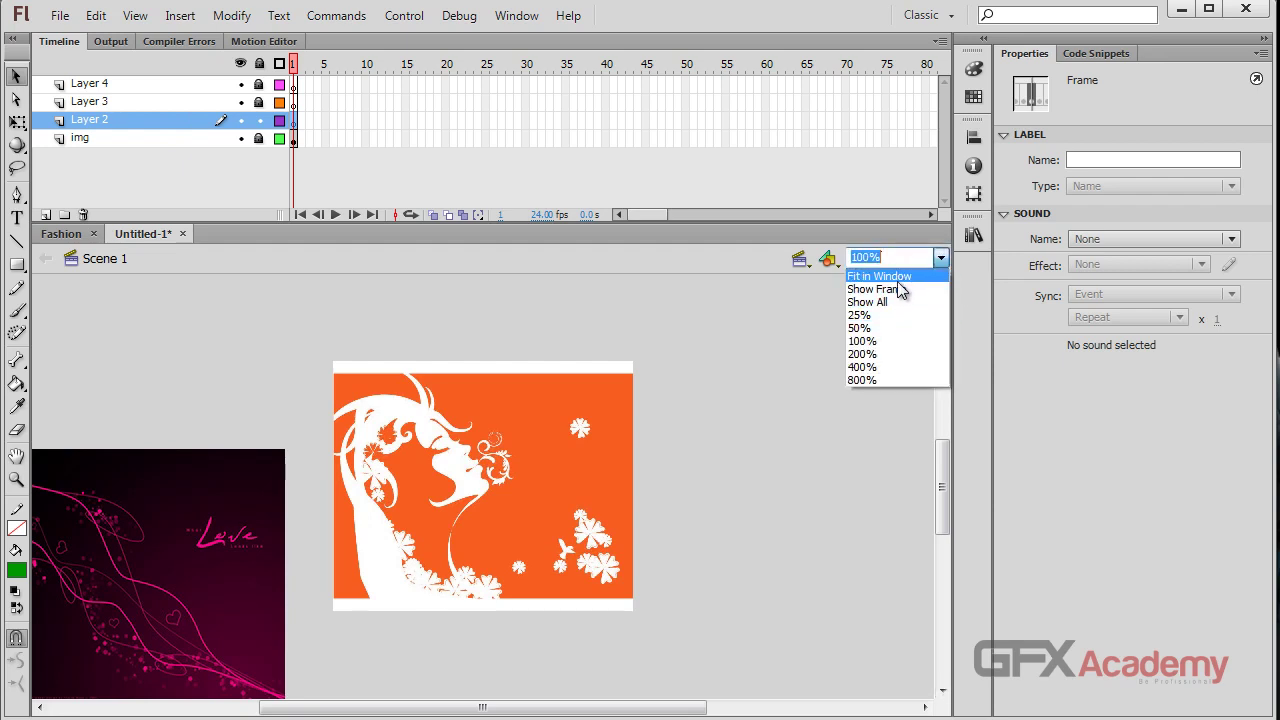
left_click(895, 276)
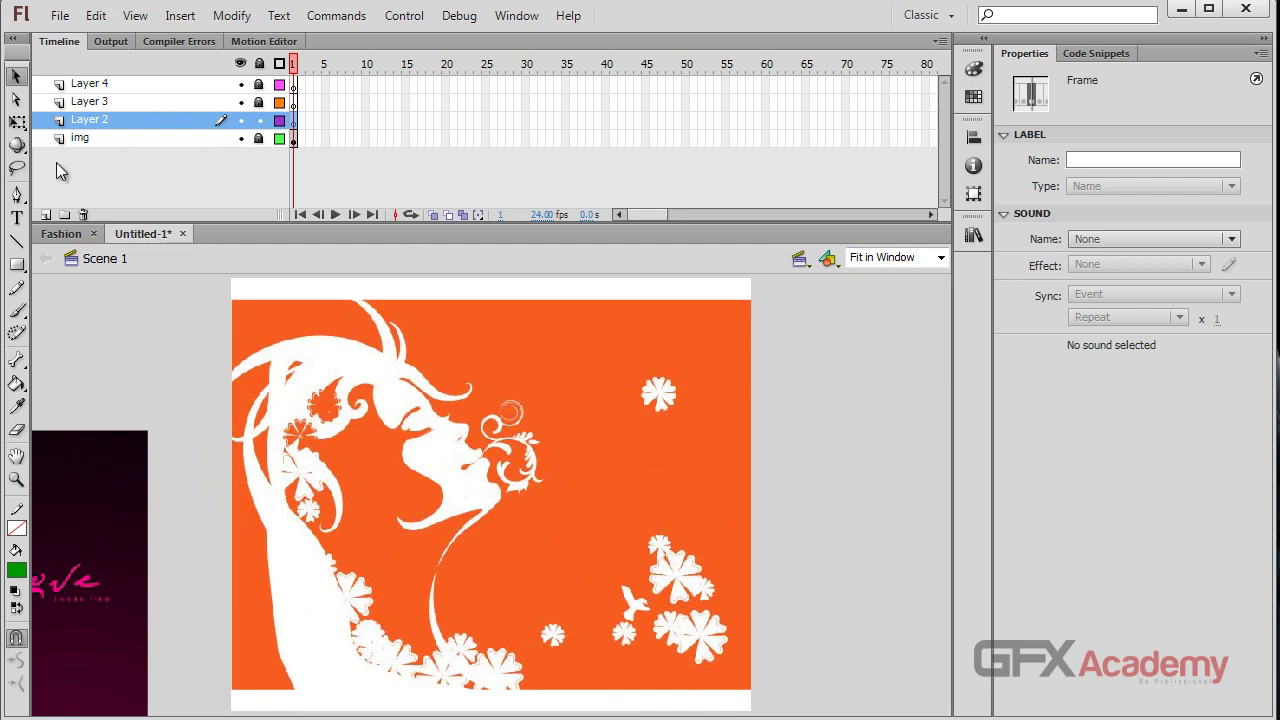
key("n")
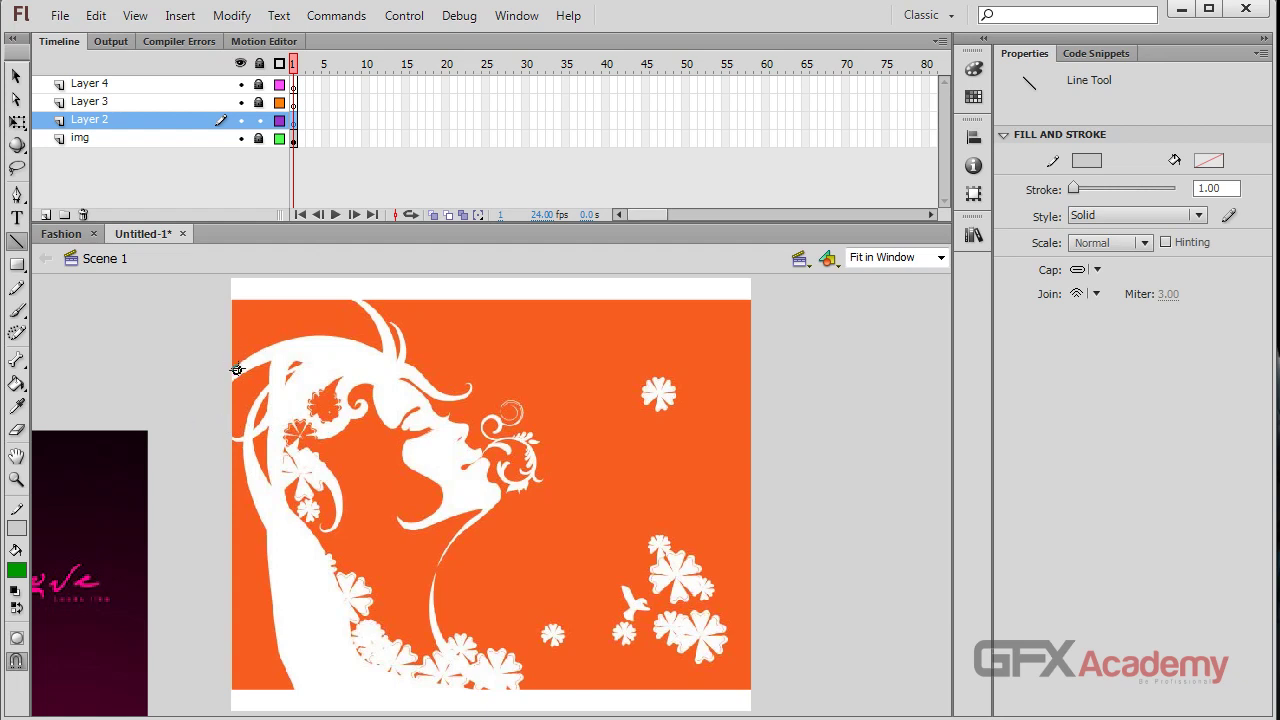
left_click_drag(236, 370, 377, 351)
left_click_drag(380, 351, 310, 341)
key("v")
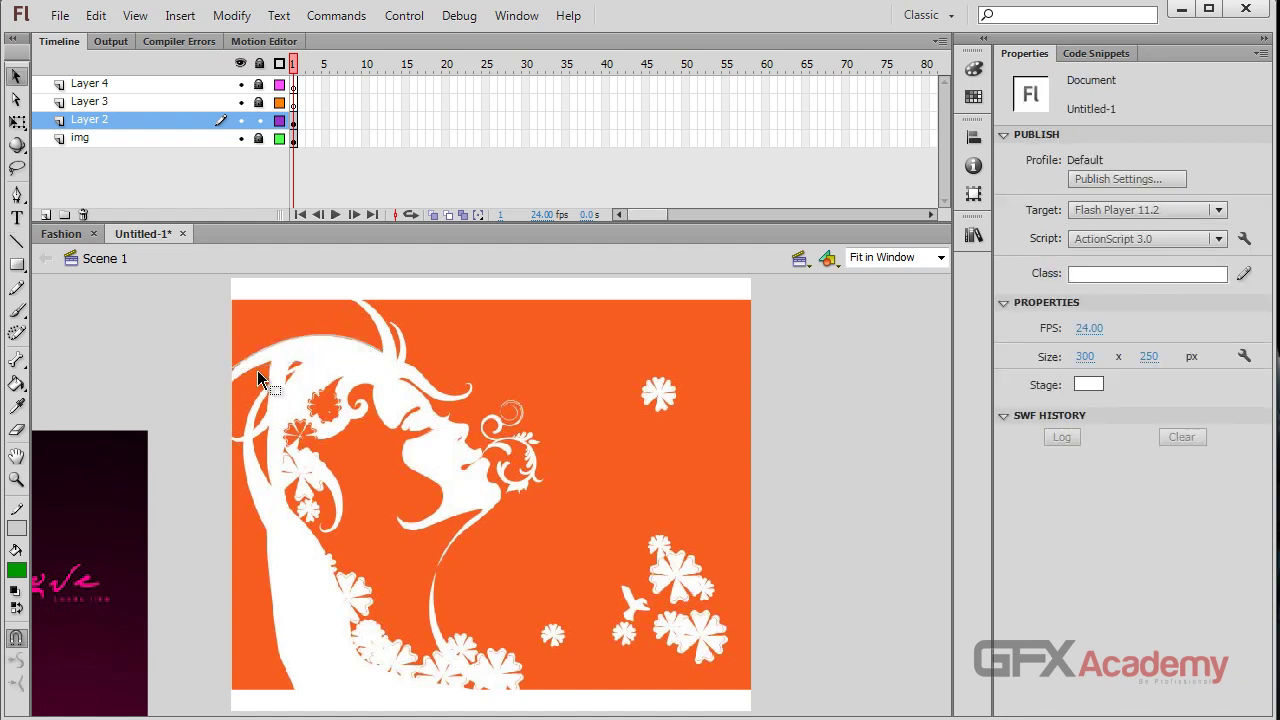
Set the stroke colour of the curved hair line to green.
left_click(269, 346)
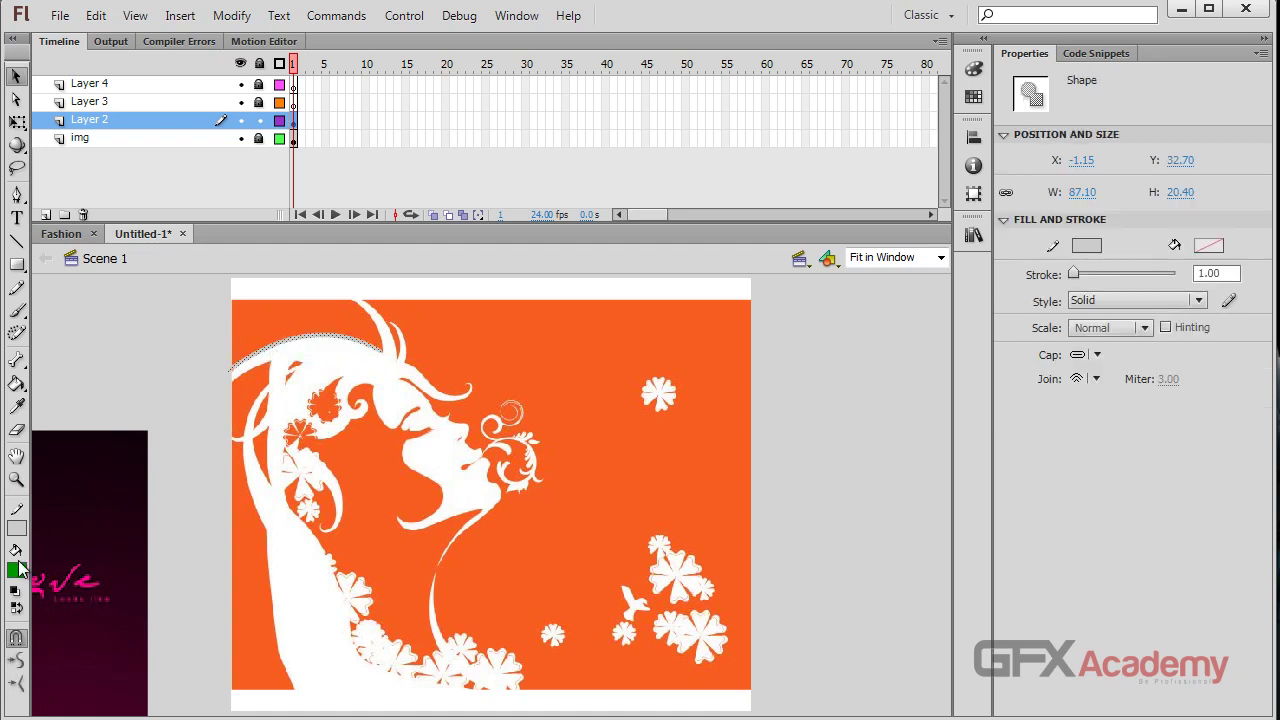
left_click(20, 530)
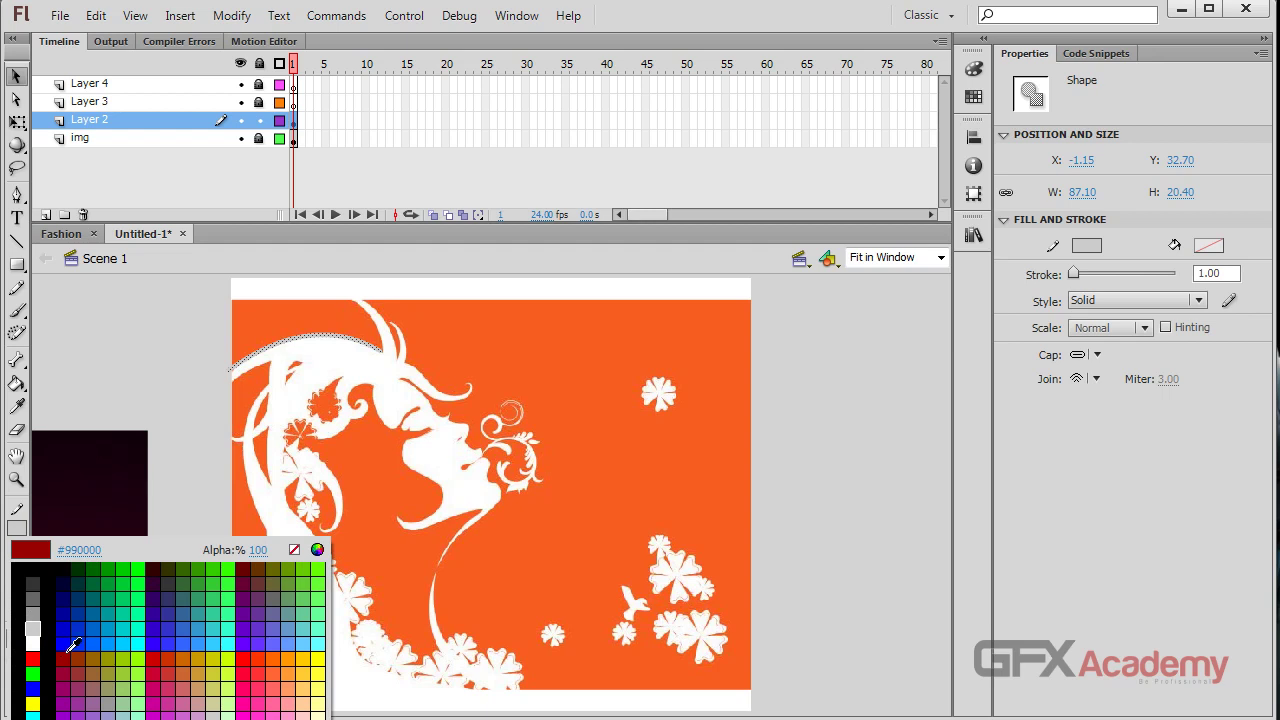
left_click(122, 592)
left_click(150, 362)
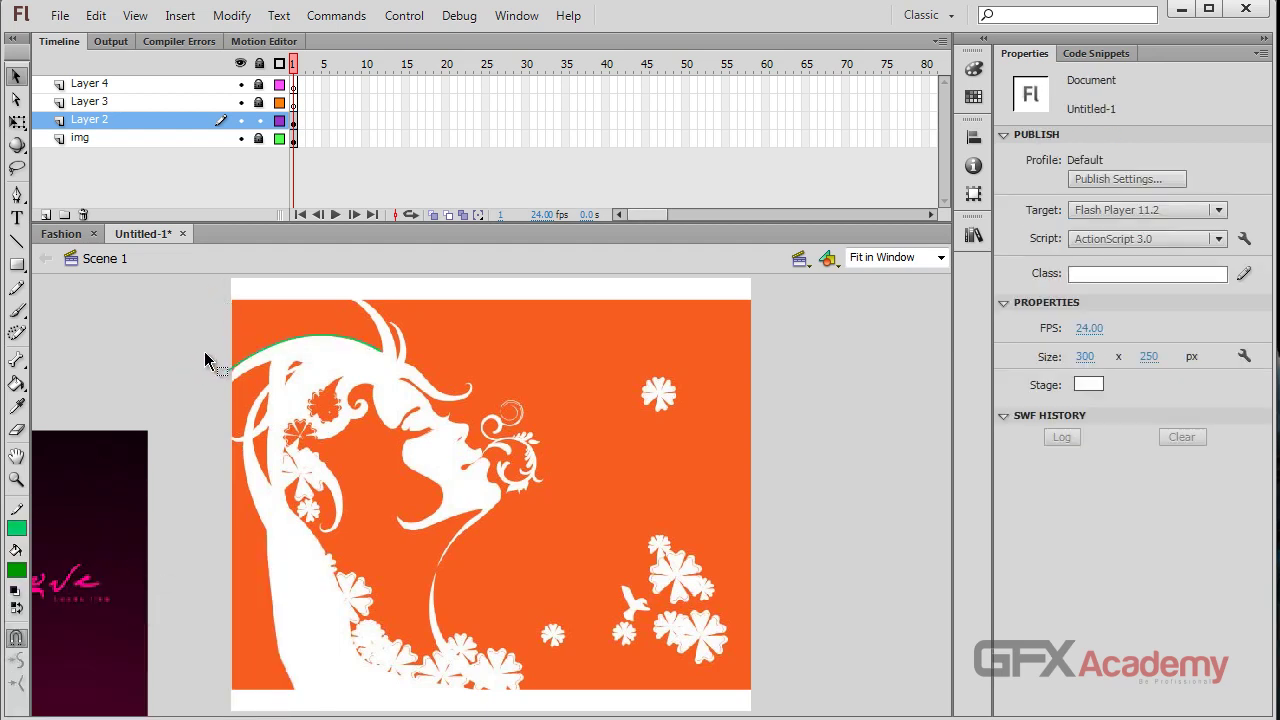
Draw a line from the hair curve's right end up to the tall strand's tip and bend it along the strand's left edge.
left_click(297, 348)
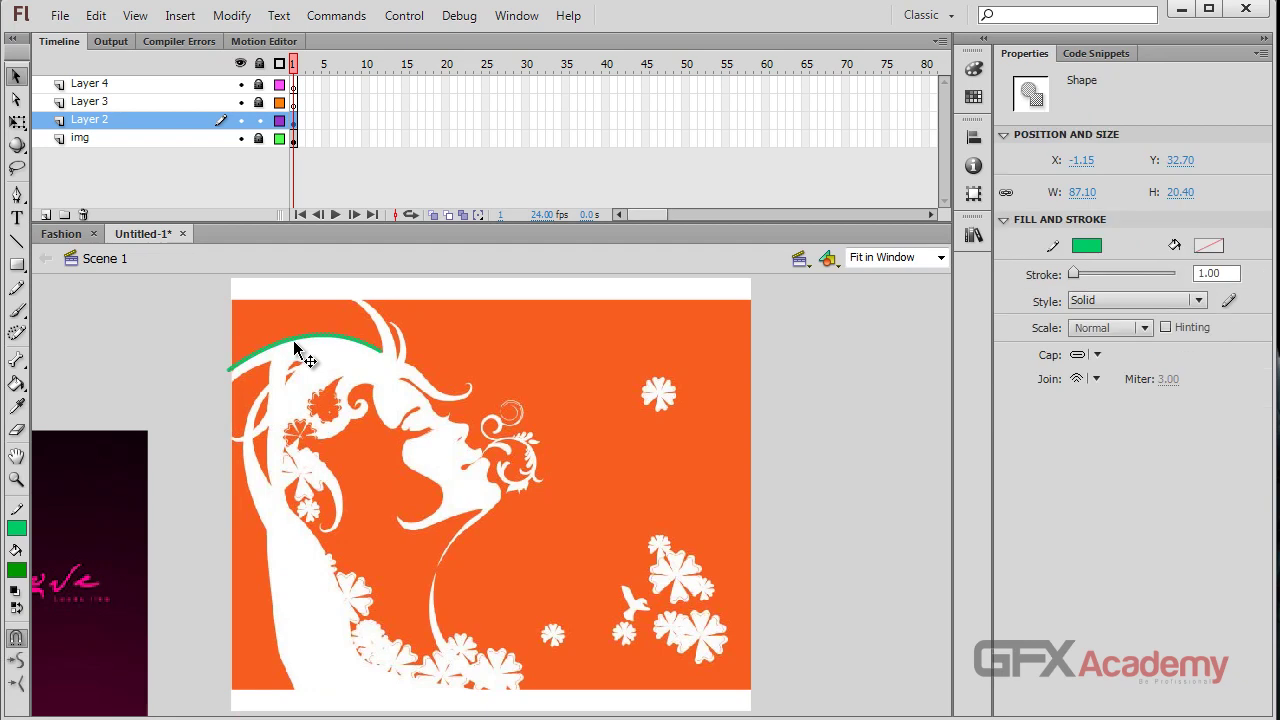
key("ctrl+=")
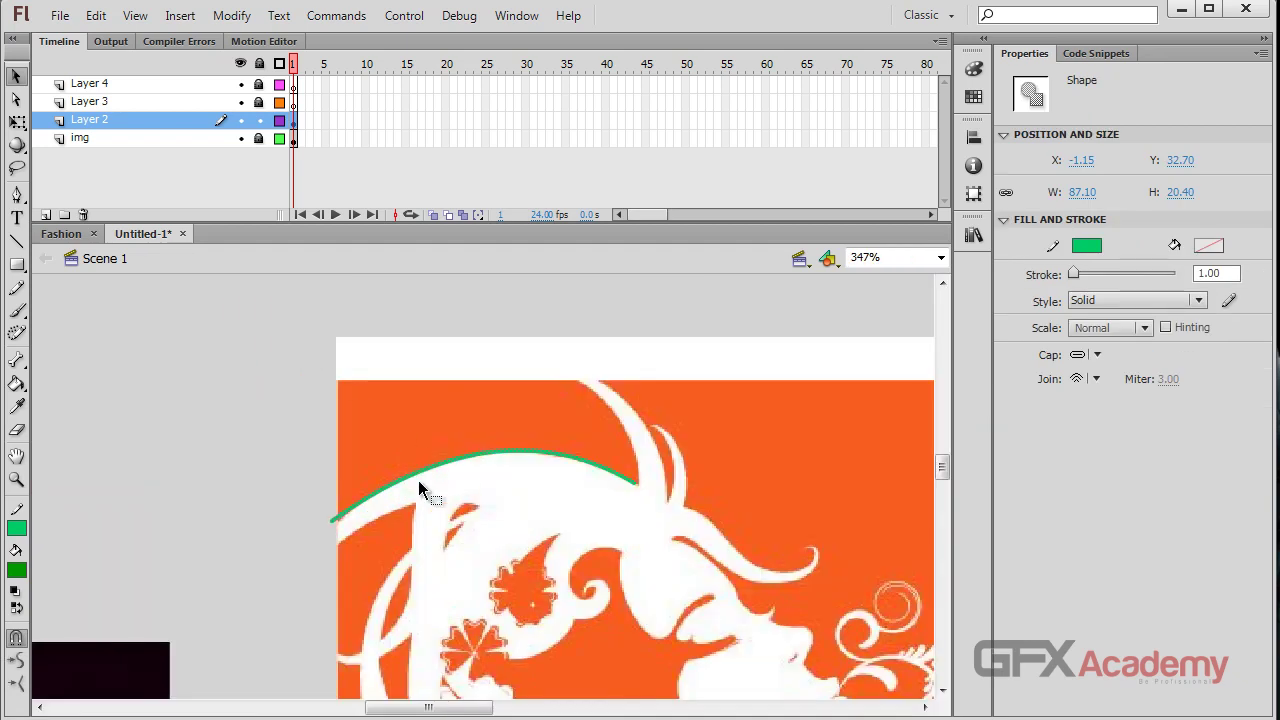
key("n")
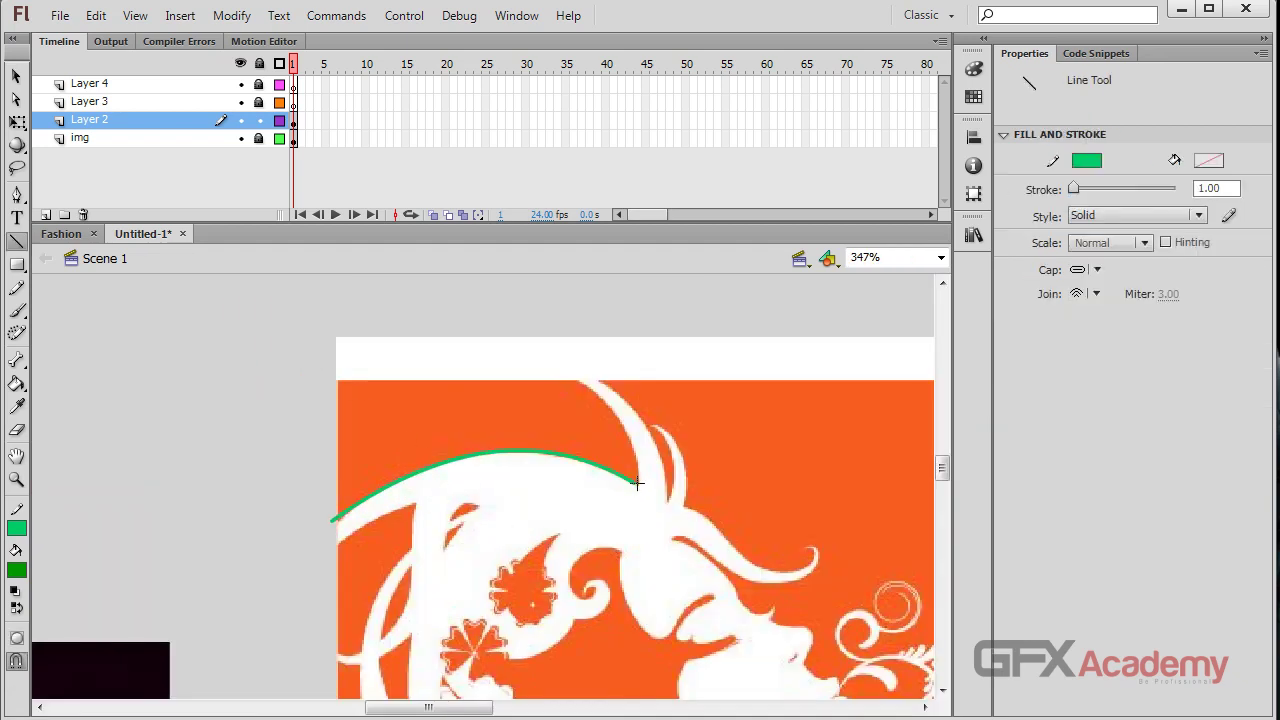
key("v")
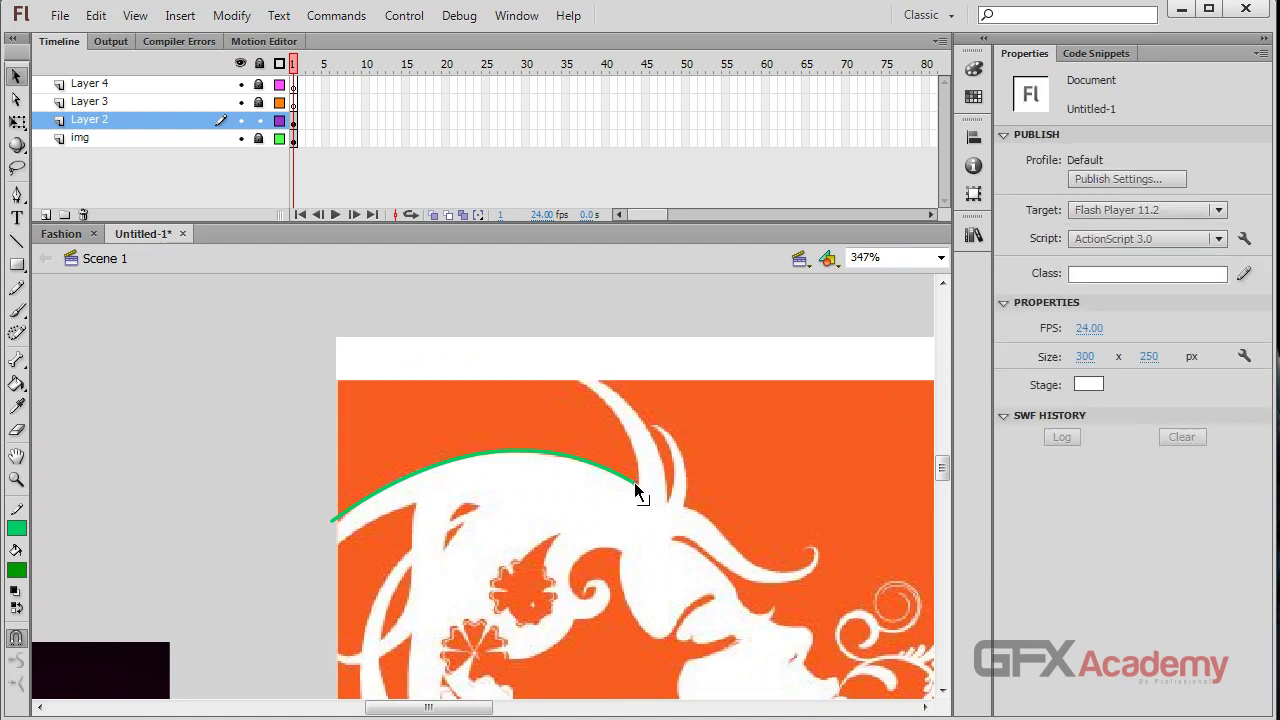
key("n")
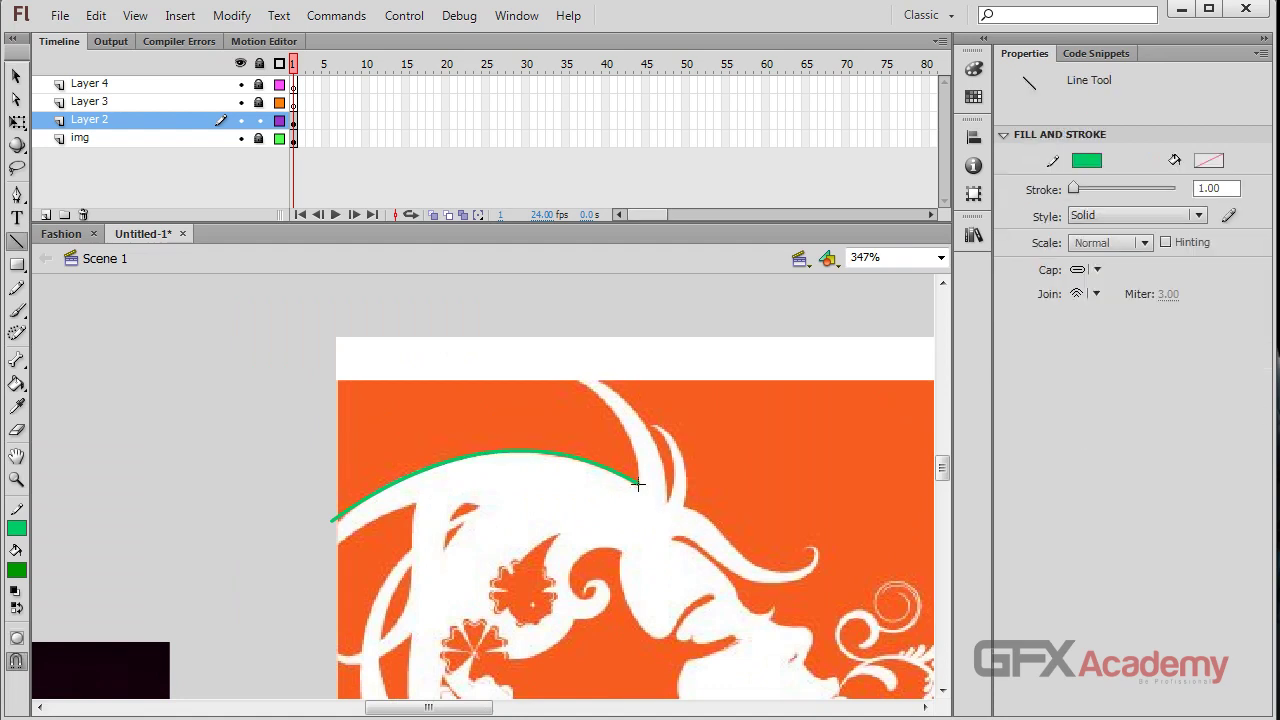
left_click_drag(638, 483, 688, 512)
left_click_drag(603, 397, 578, 381)
key("v")
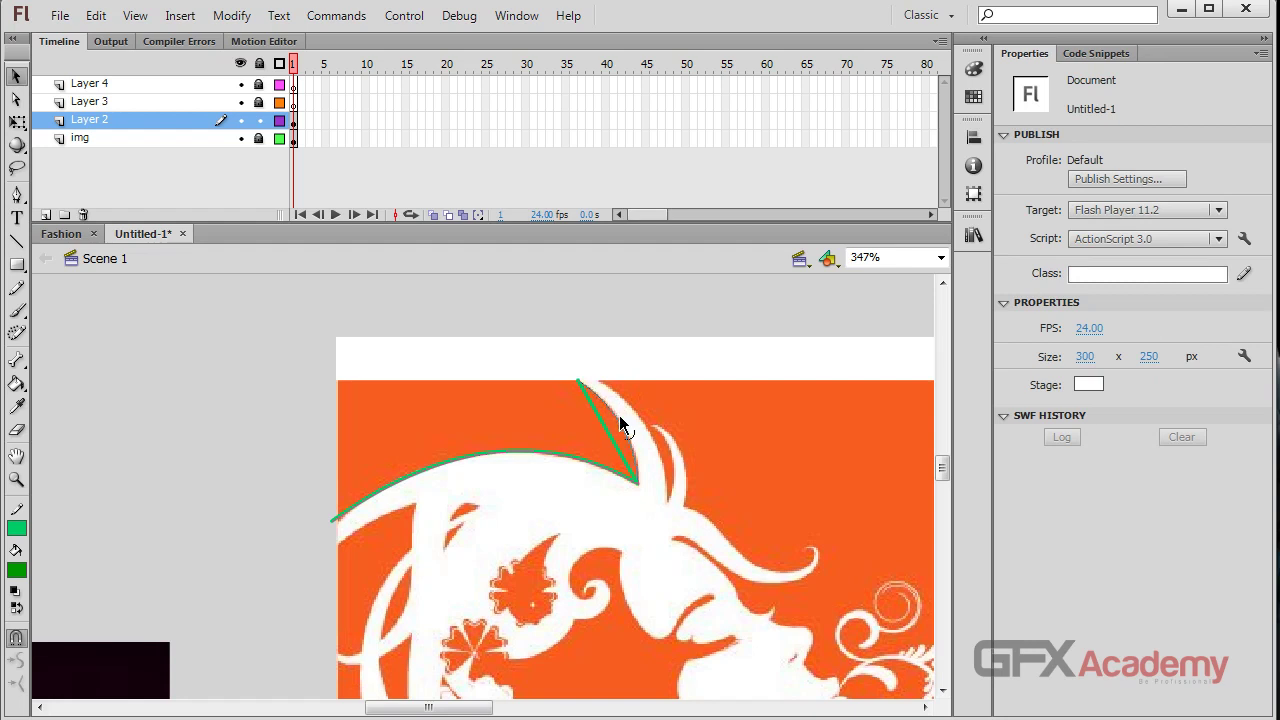
mouse_move(619, 415)
left_mouse_down()
mouse_move(648, 434)
mouse_move(678, 487)
left_mouse_up()
Trace the tall strand's right edge from its tip down to its base with a curved line.
key("n")
key("v")
left_click_drag(656, 432, 657, 434)
left_click_drag(675, 482, 667, 495)
left_click_drag(654, 444, 658, 456)
left_click_drag(597, 382, 579, 380)
Trace both edges of the shorter hair strand with curved lines that meet at its tip.
key("n")
mouse_move(667, 498)
left_mouse_down()
mouse_move(671, 425)
mouse_move(670, 458)
left_mouse_up()
key("v")
double_click(658, 430)
left_click(209, 529)
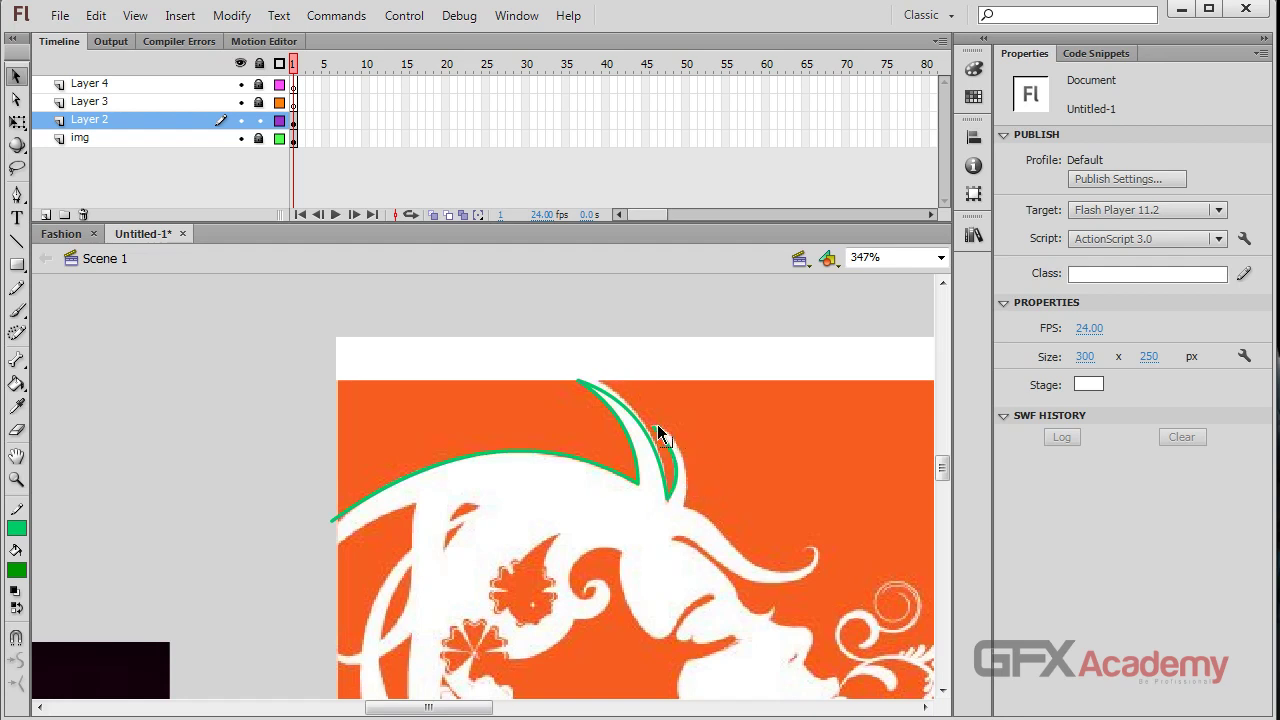
key("n")
left_click_drag(655, 427, 708, 438)
key("v")
Draw a line from the shorter strand's base towards the front lock's curl and bend it along the lock's upper edge.
scroll(763, 447, "down", 3)
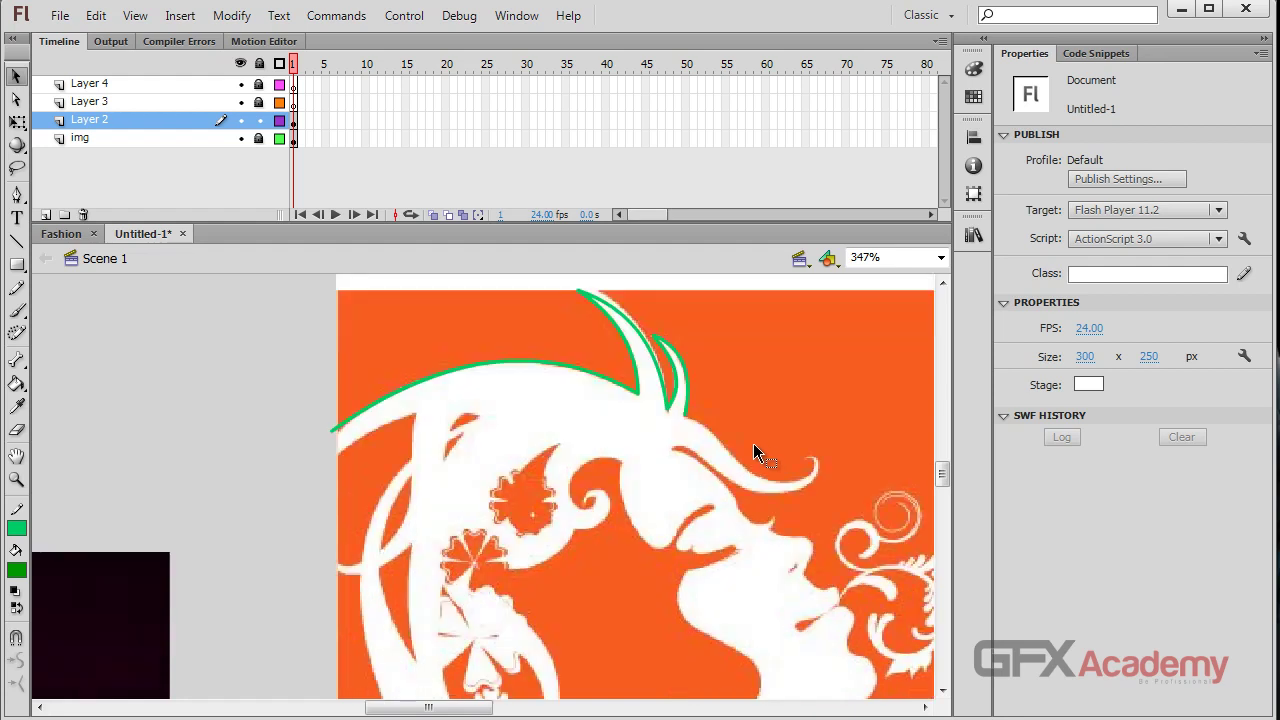
key("n")
mouse_move(685, 416)
left_mouse_down()
mouse_move(748, 424)
mouse_move(776, 470)
mouse_move(815, 462)
left_mouse_up()
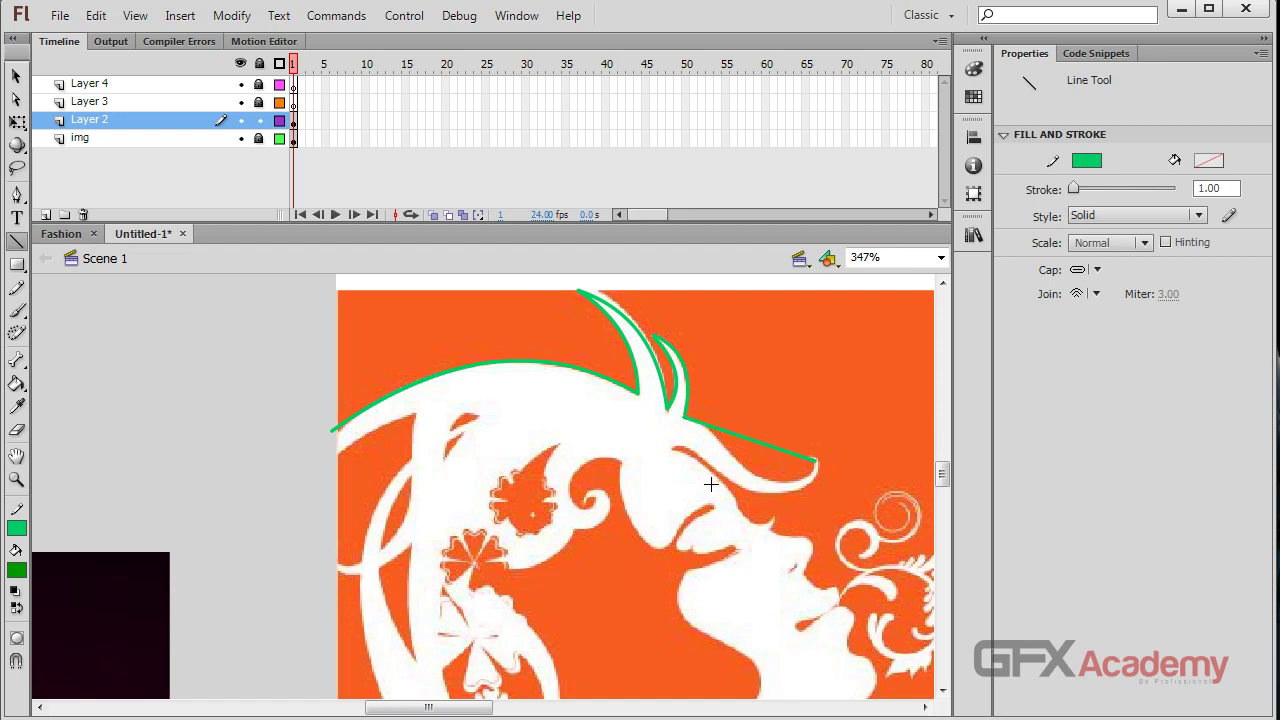
key("v")
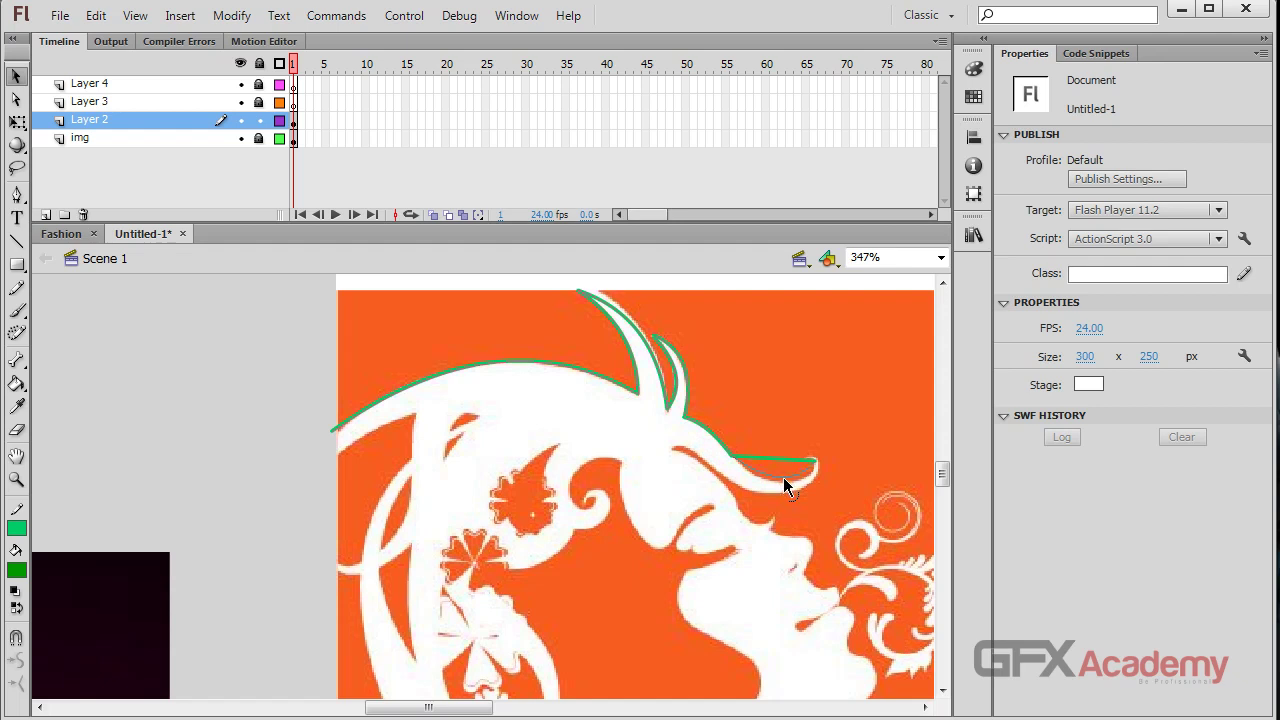
mouse_move(778, 487)
left_mouse_down()
mouse_move(810, 471)
mouse_move(797, 481)
left_mouse_up()
Extend the front lock's trace with a line to the curl's tip, bent along the curl's inner edge.
left_click_drag(832, 437, 742, 548)
left_click(857, 478)
left_click_drag(857, 430, 771, 523)
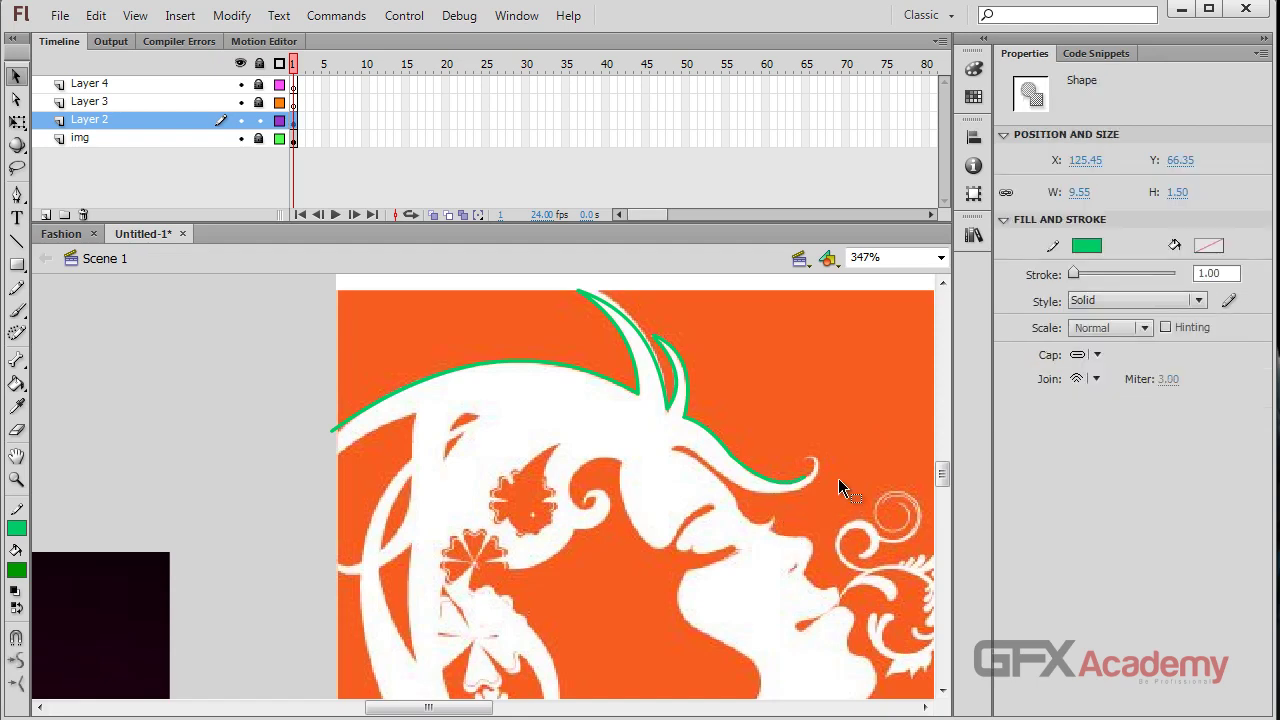
left_click(859, 453)
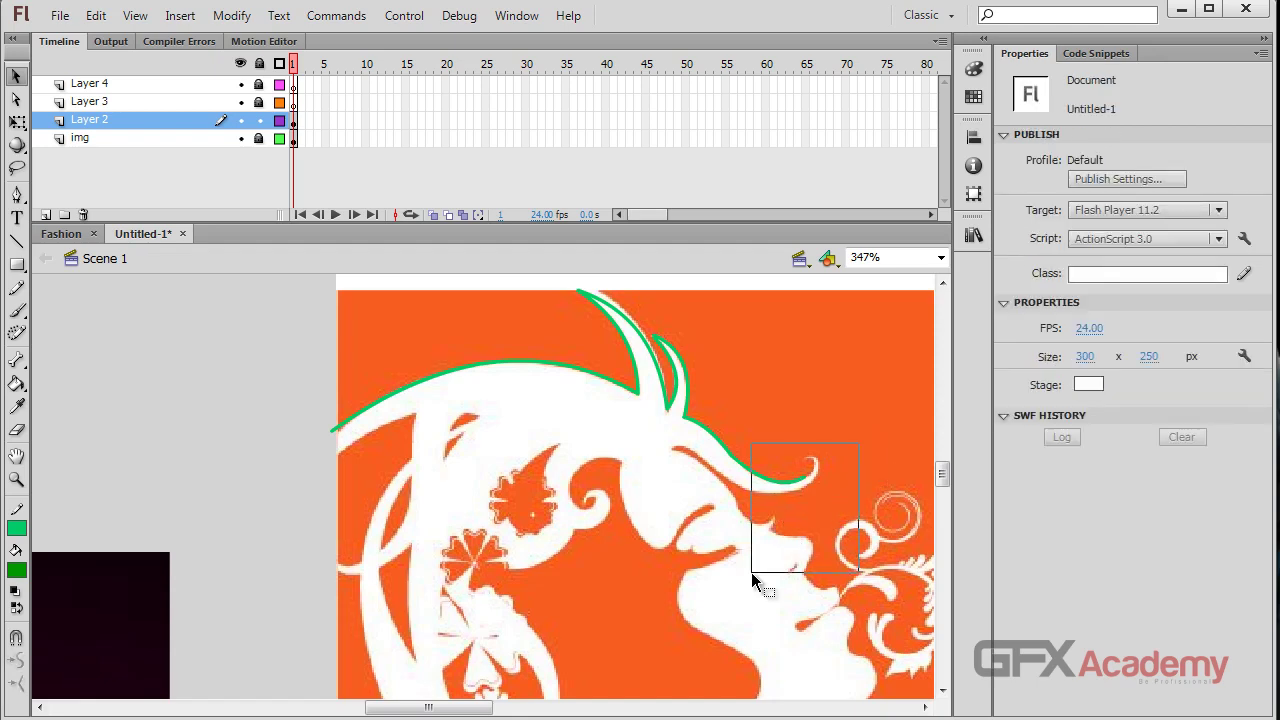
left_click_drag(751, 572, 751, 572)
key("ctrl+equal")
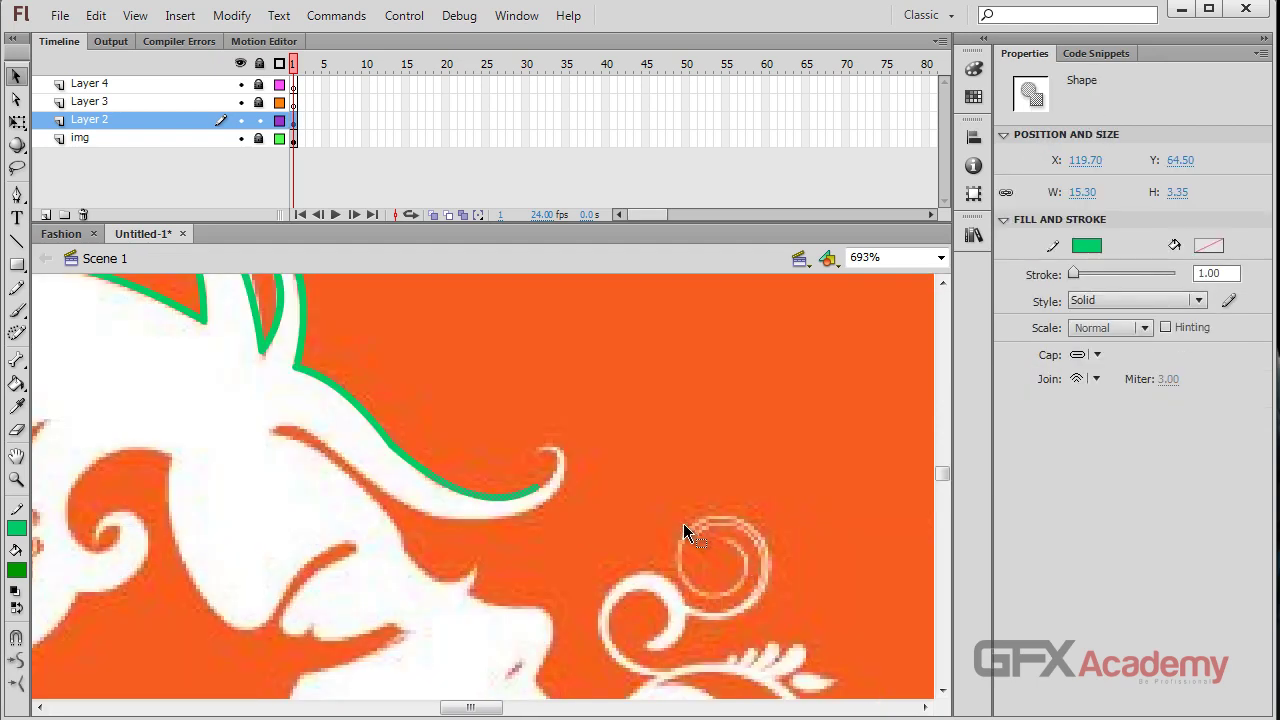
key("n")
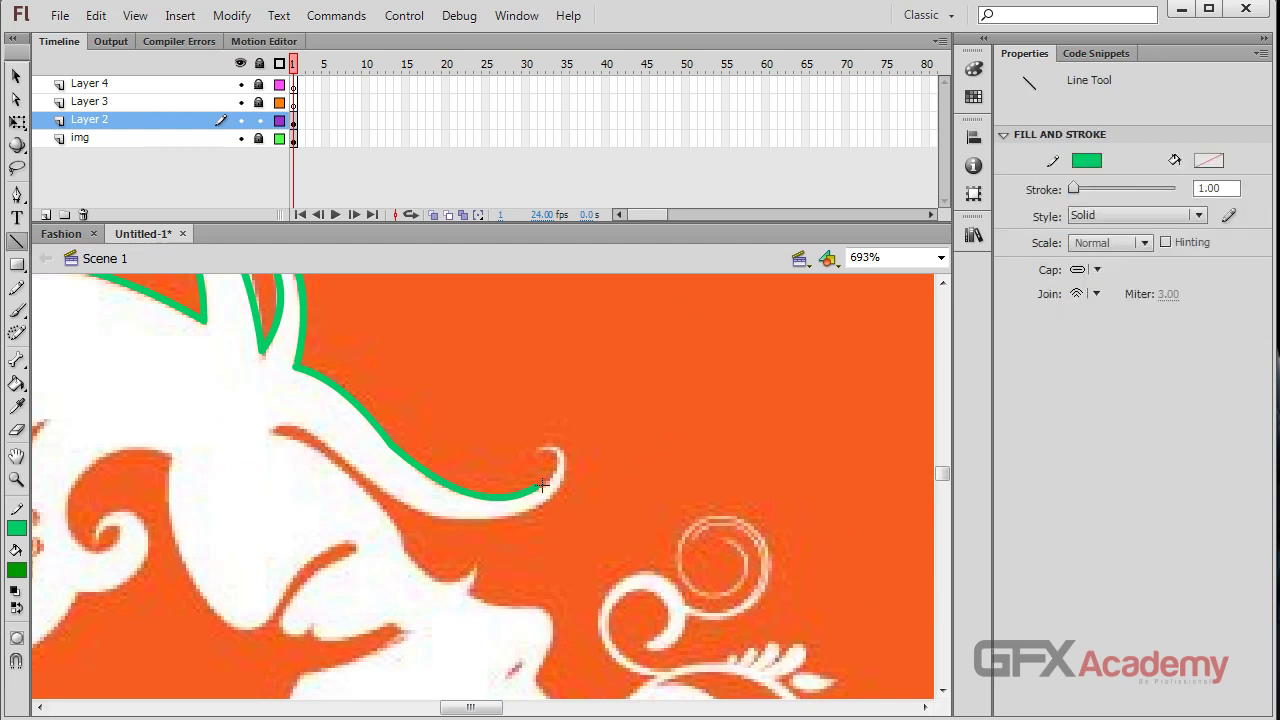
left_click_drag(535, 487, 540, 447)
key("v")
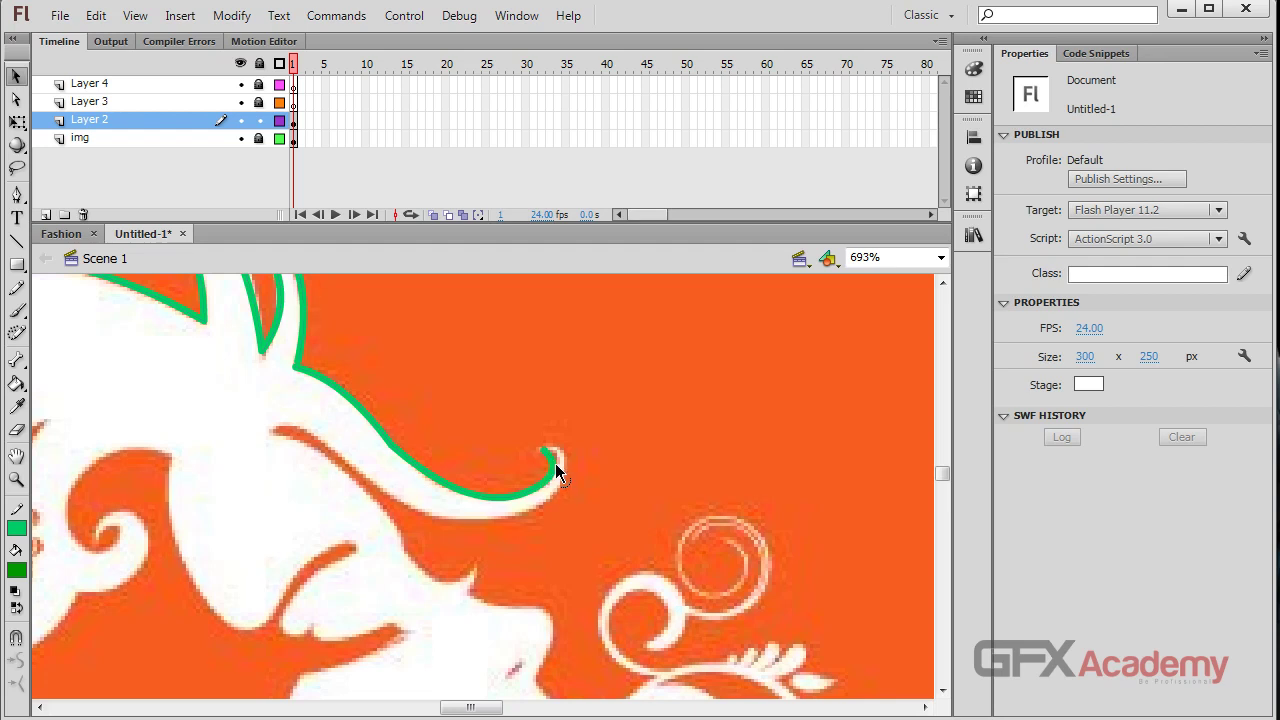
Draw a line from the curl's tip down to the lock's underside and bend it around the curl's outer edge.
key("n")
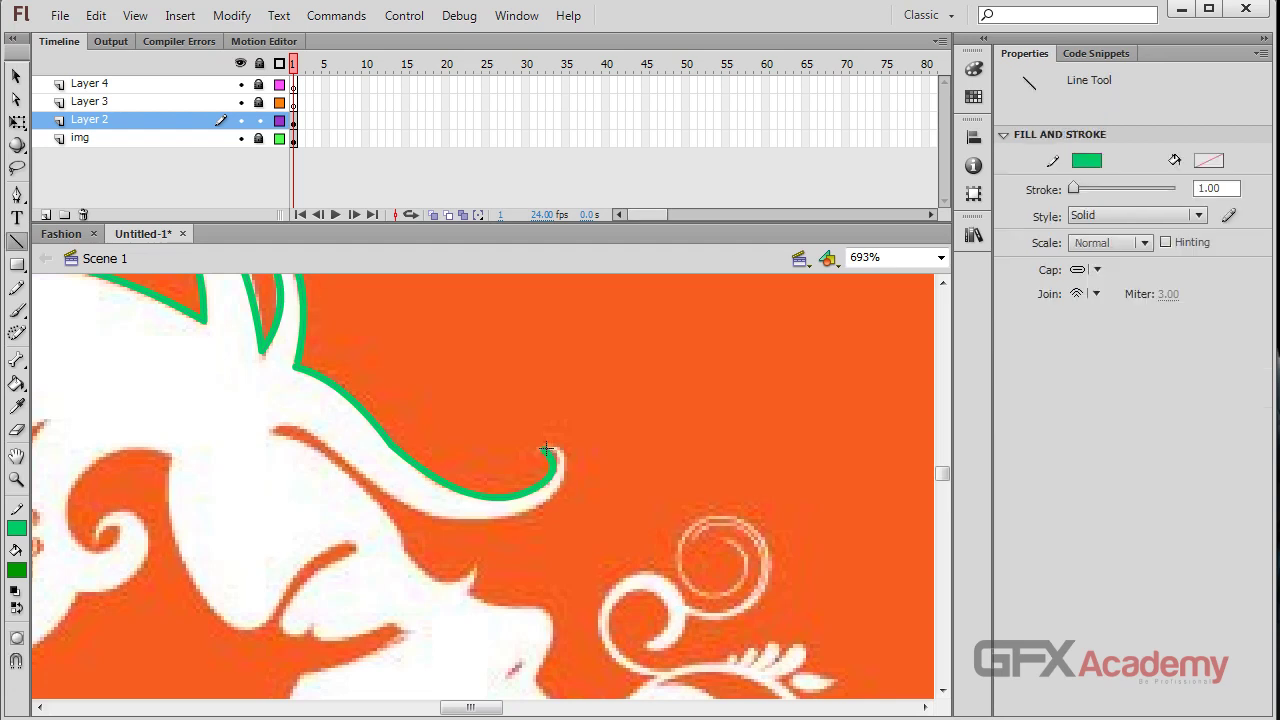
mouse_move(545, 450)
left_mouse_down()
mouse_move(650, 489)
mouse_move(600, 446)
mouse_move(534, 502)
mouse_move(545, 509)
left_mouse_up()
key("v")
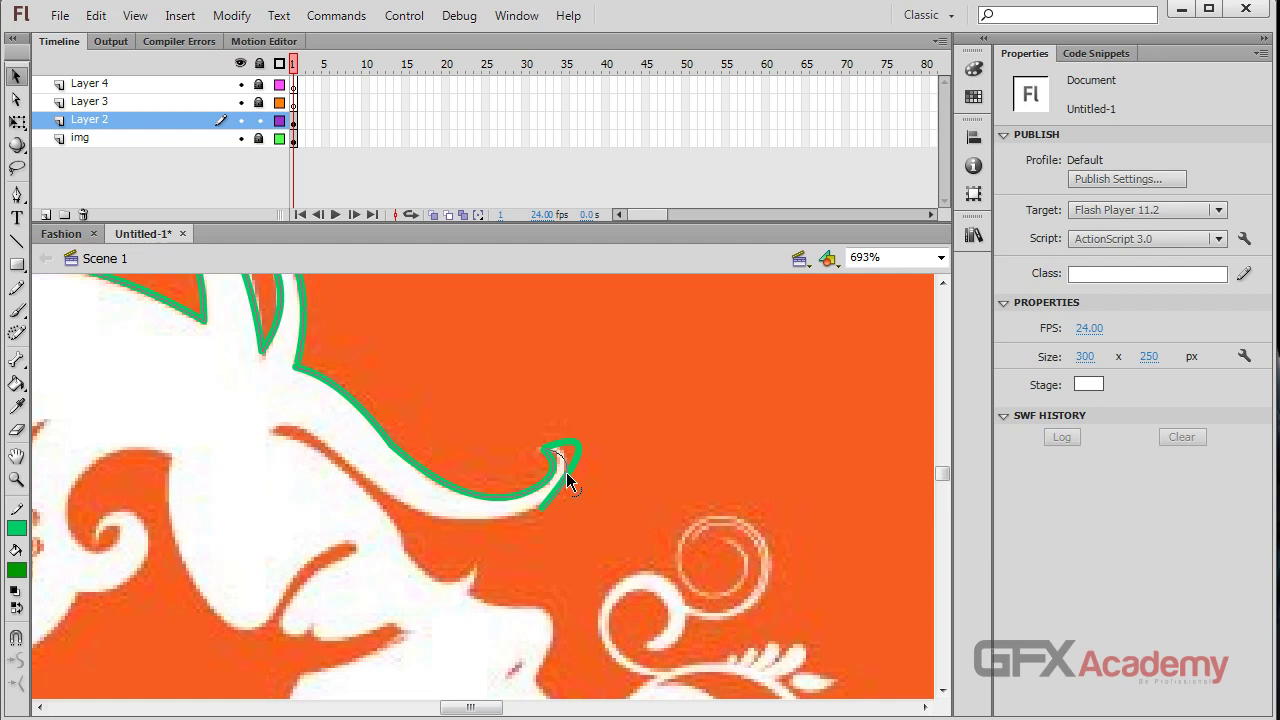
Trace the front lock's underside from the curl back to the forehead crease, adjusting the line's ends and bends to the outline.
key("n")
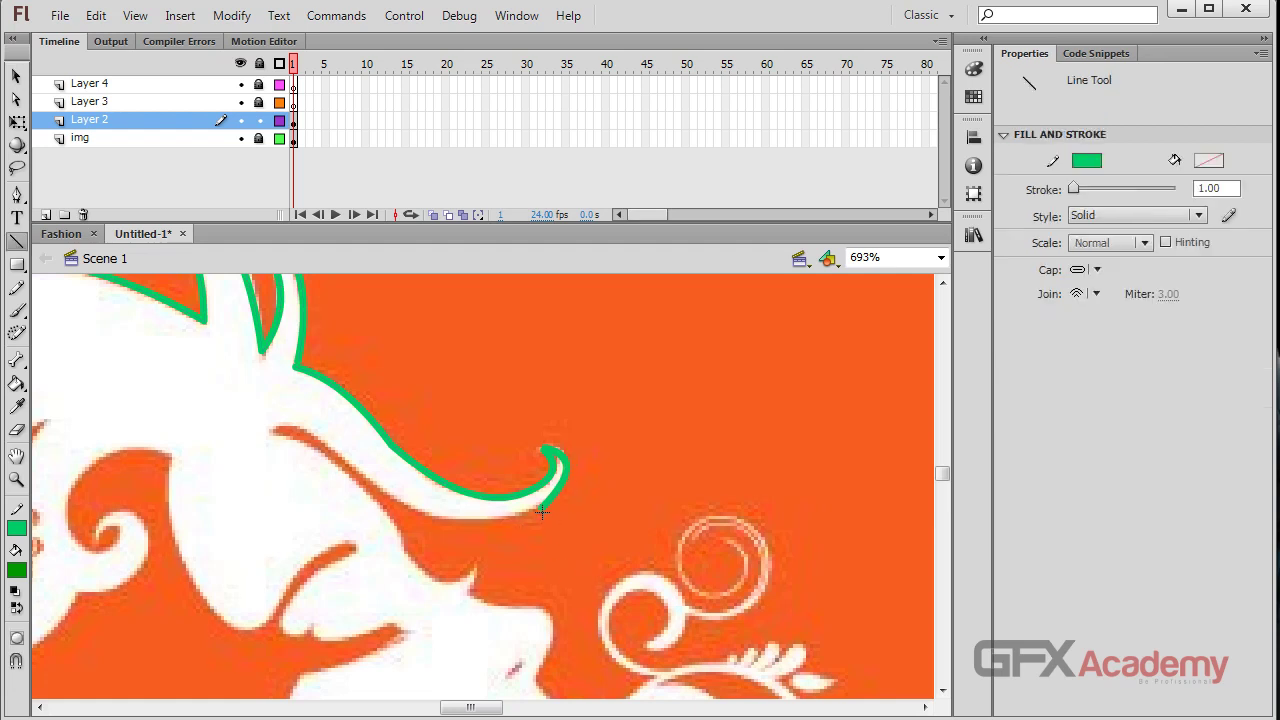
mouse_move(541, 510)
left_mouse_down()
mouse_move(286, 503)
mouse_move(278, 477)
left_mouse_up()
key("v")
left_click_drag(394, 494, 392, 520)
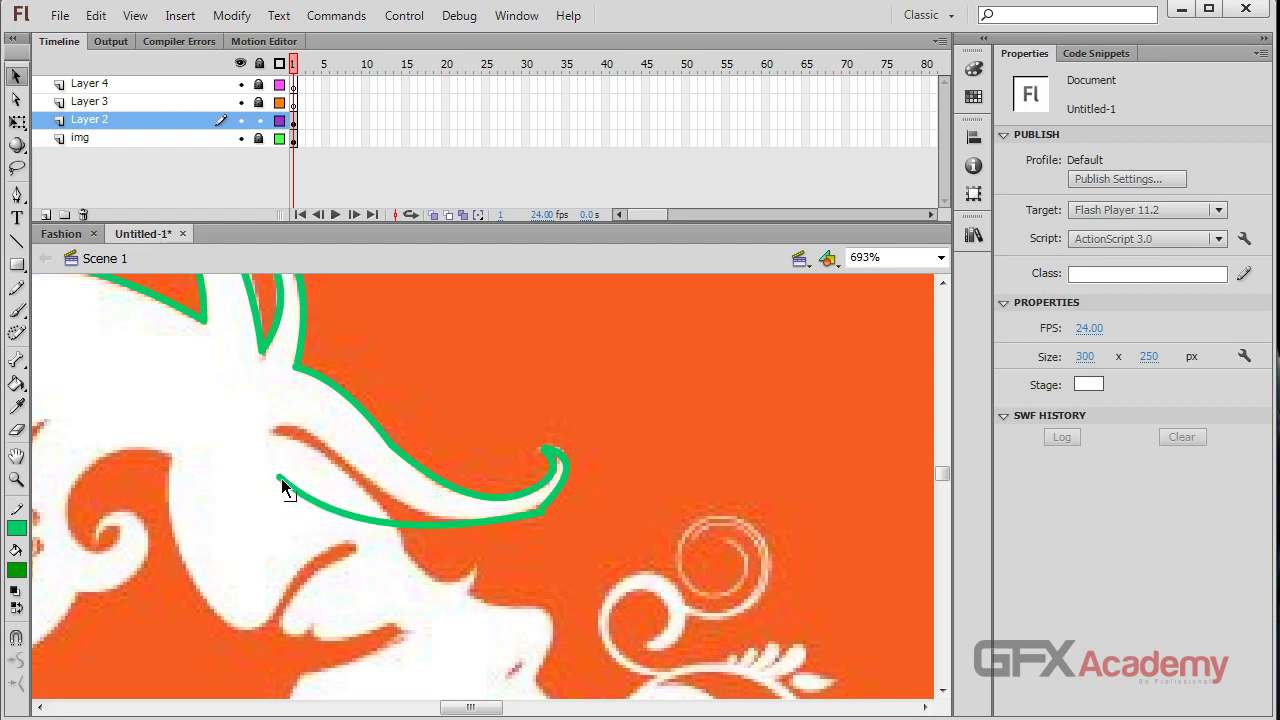
left_click_drag(281, 478, 276, 430)
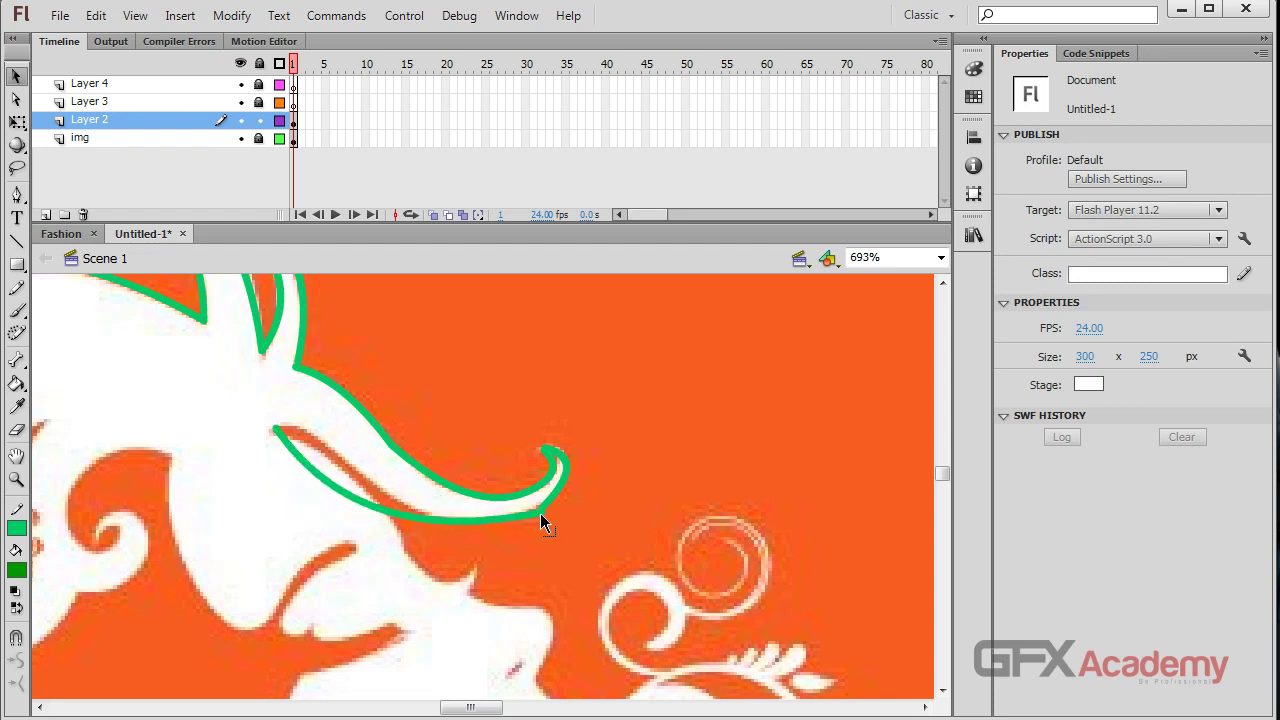
left_click_drag(541, 510, 529, 525)
left_click_drag(422, 516, 433, 522)
left_click_drag(345, 489, 398, 514)
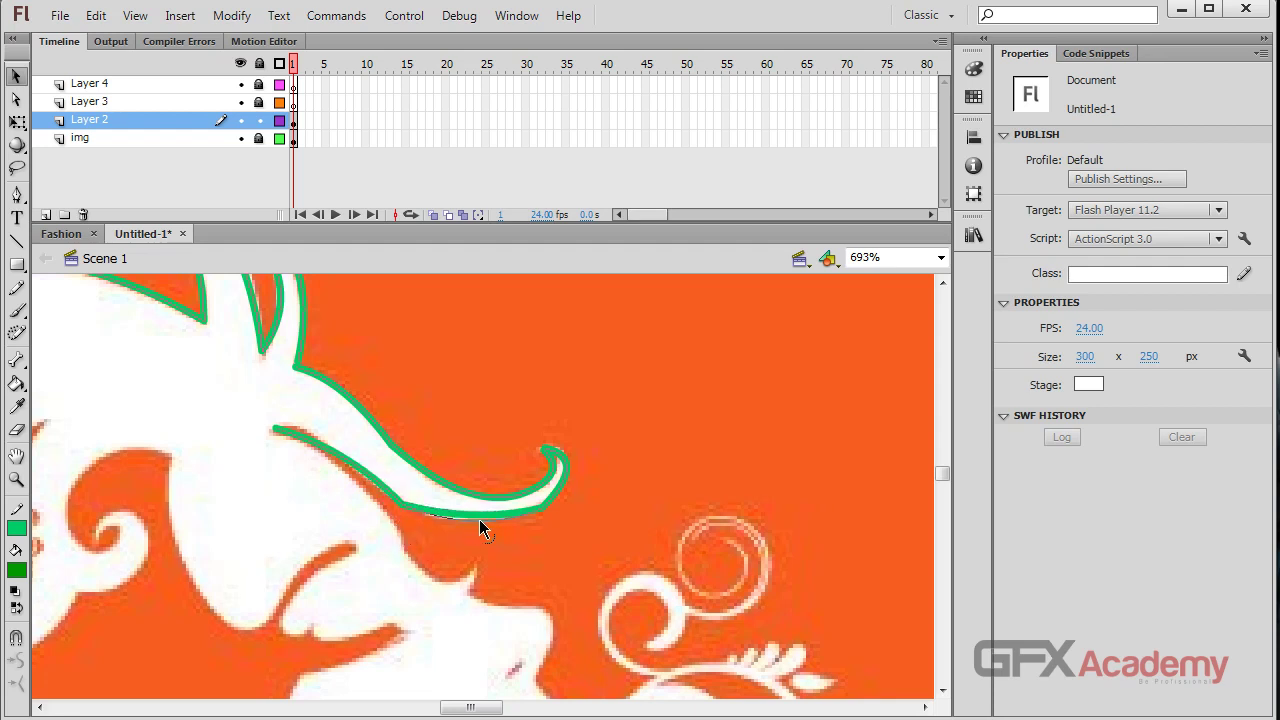
Refine the bends of the front lock's underside trace so they follow the lock's edge up to the forehead crease.
left_click_drag(479, 519, 478, 522)
left_click_drag(340, 463, 335, 450)
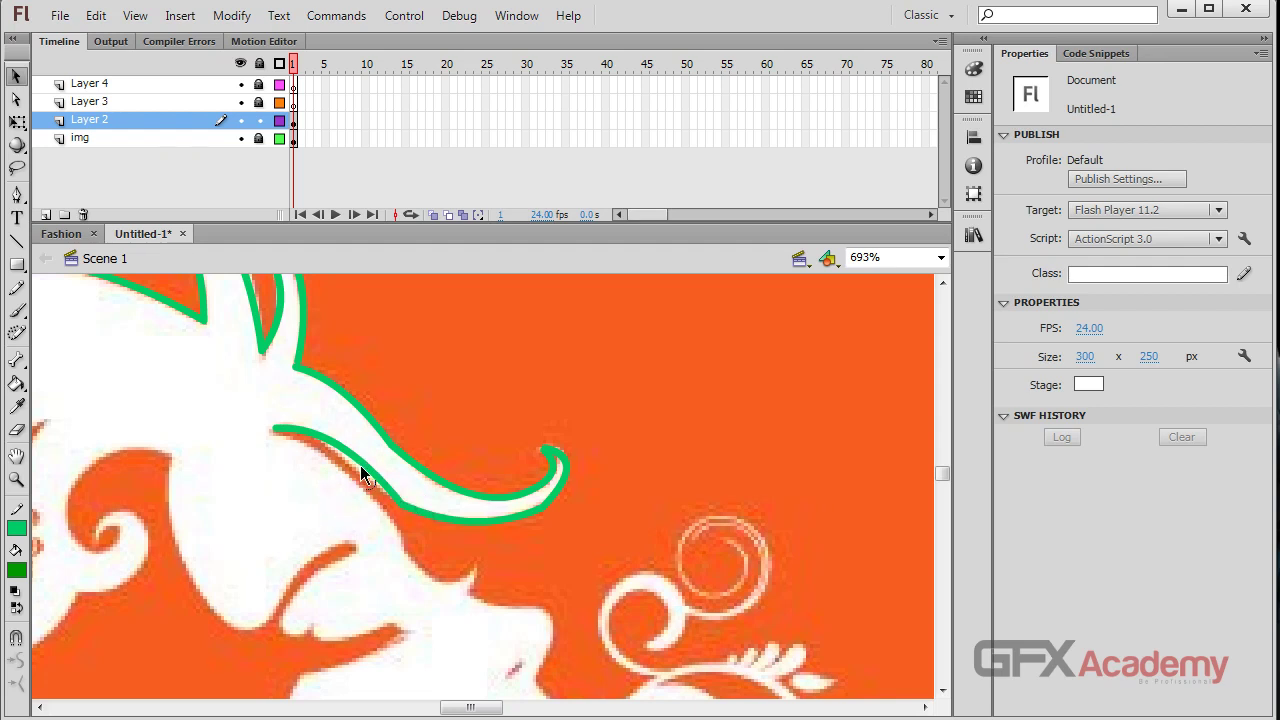
left_click_drag(360, 468, 275, 439)
Trace the forehead from the crease to the brow, then around the eye hollow to the lash tip, bending the lines to the outline.
key("n")
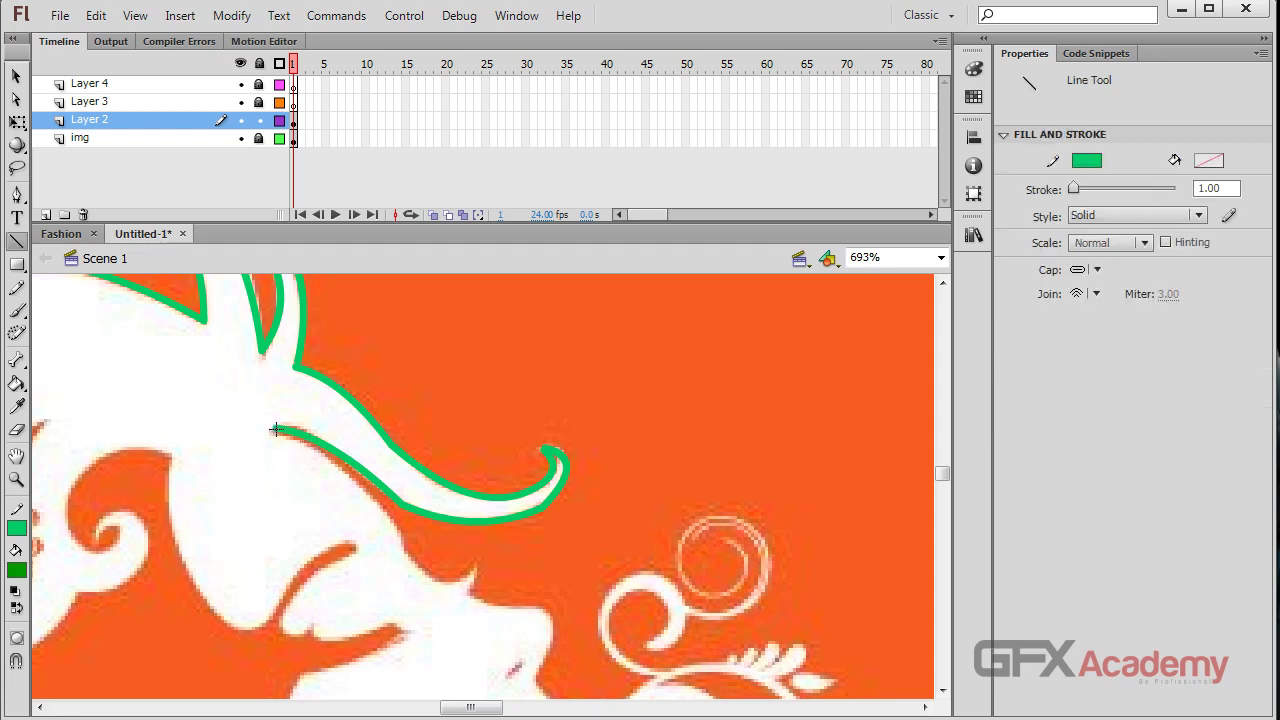
left_click_drag(274, 431, 452, 600)
key("v")
key("n")
key("v")
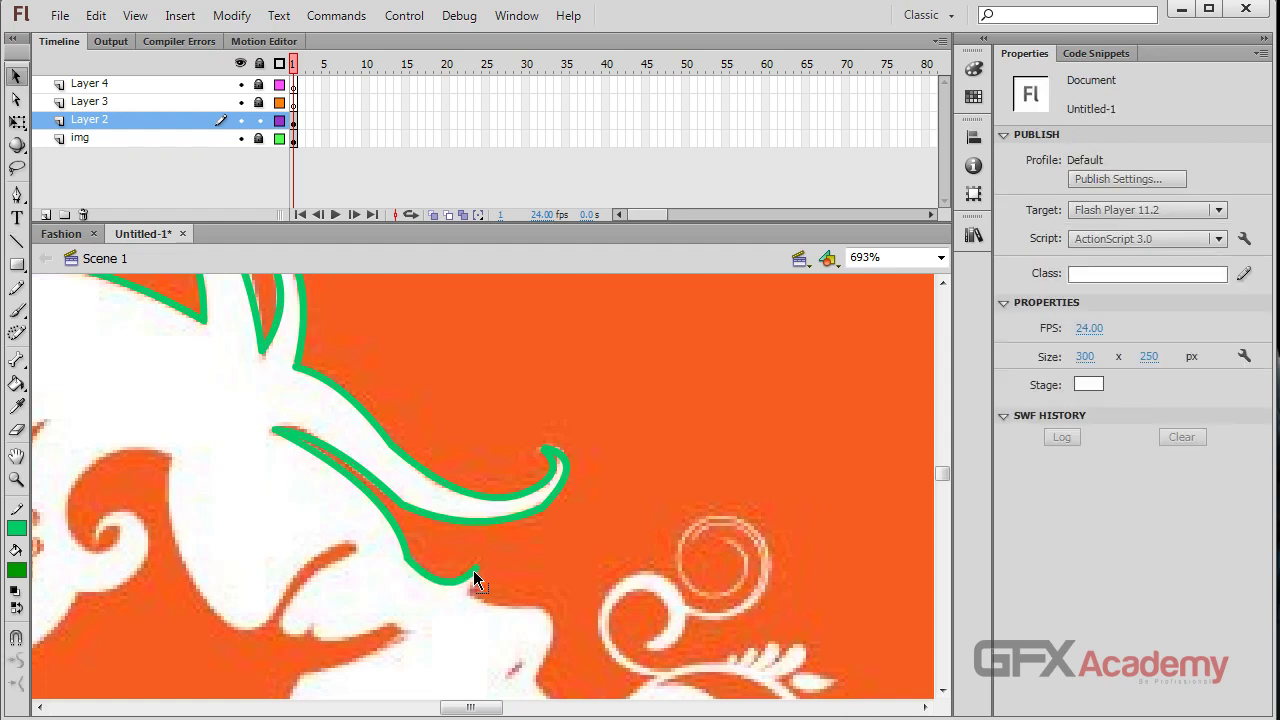
Draw lines from the lash tip down to the nose bridge and on to the nose tip, bending the latter along the bridge.
key("n")
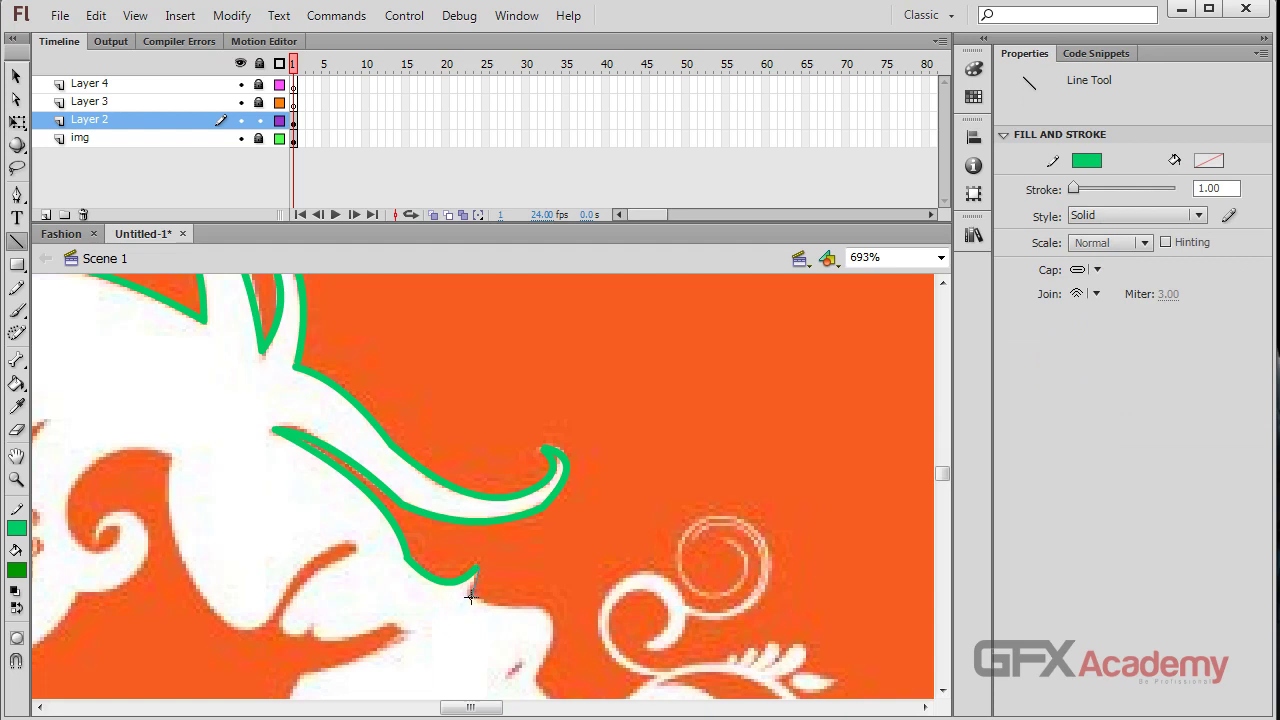
key("v")
left_click_drag(470, 596, 548, 608)
key("n")
key("v")
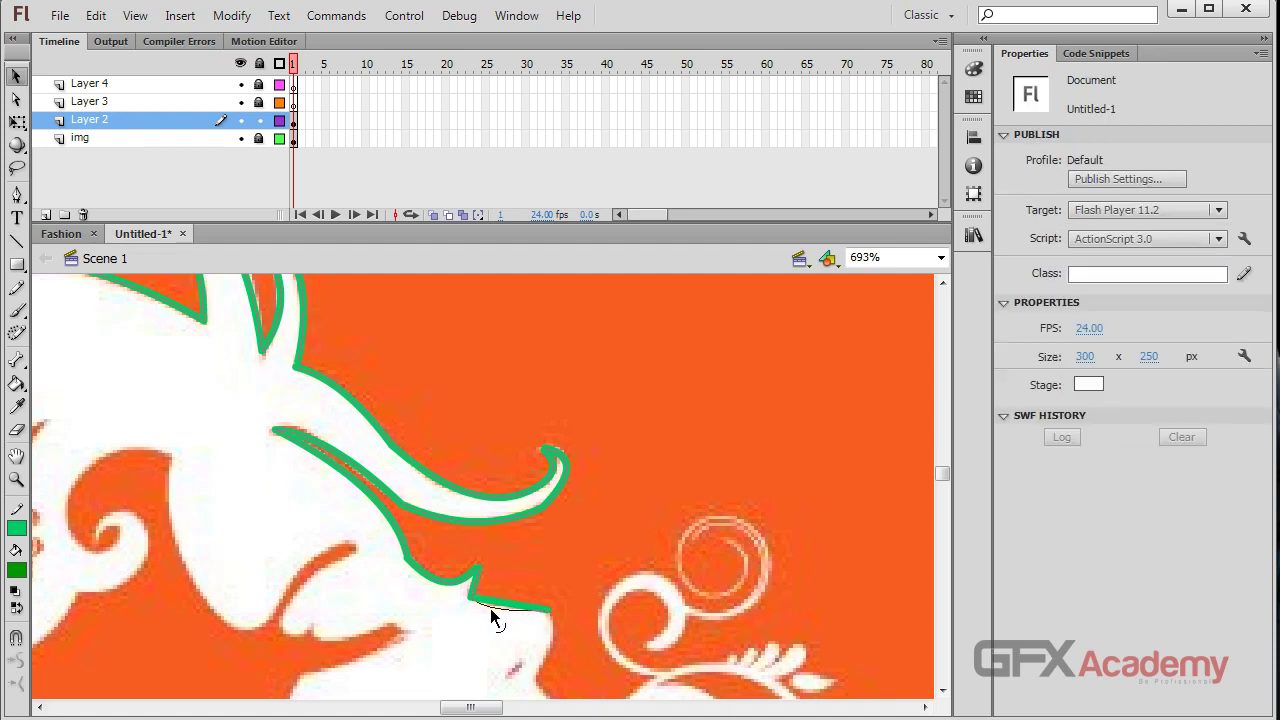
Draw a line from the nose tip to the nose's base above the upper lip and bend it around the underside.
scroll(400, 588, "down", 3)
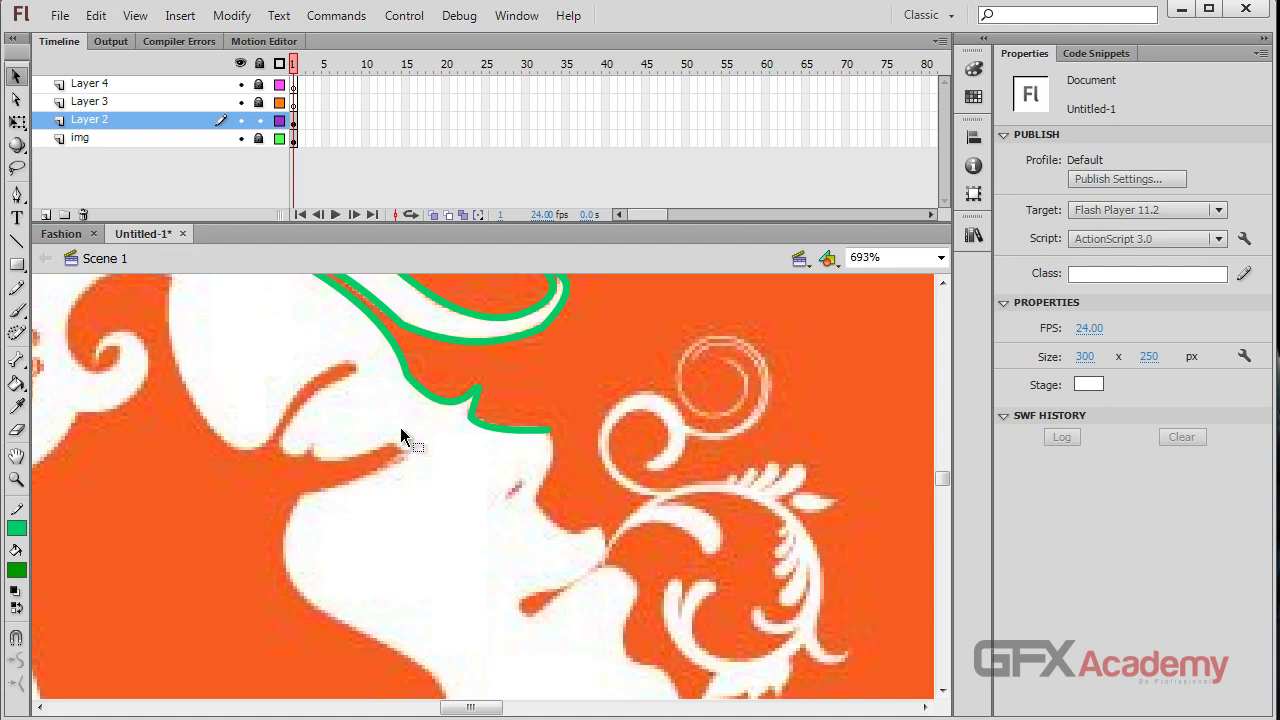
key("n")
mouse_move(548, 434)
left_mouse_down()
mouse_move(533, 498)
mouse_move(553, 467)
left_mouse_up()
key("v")
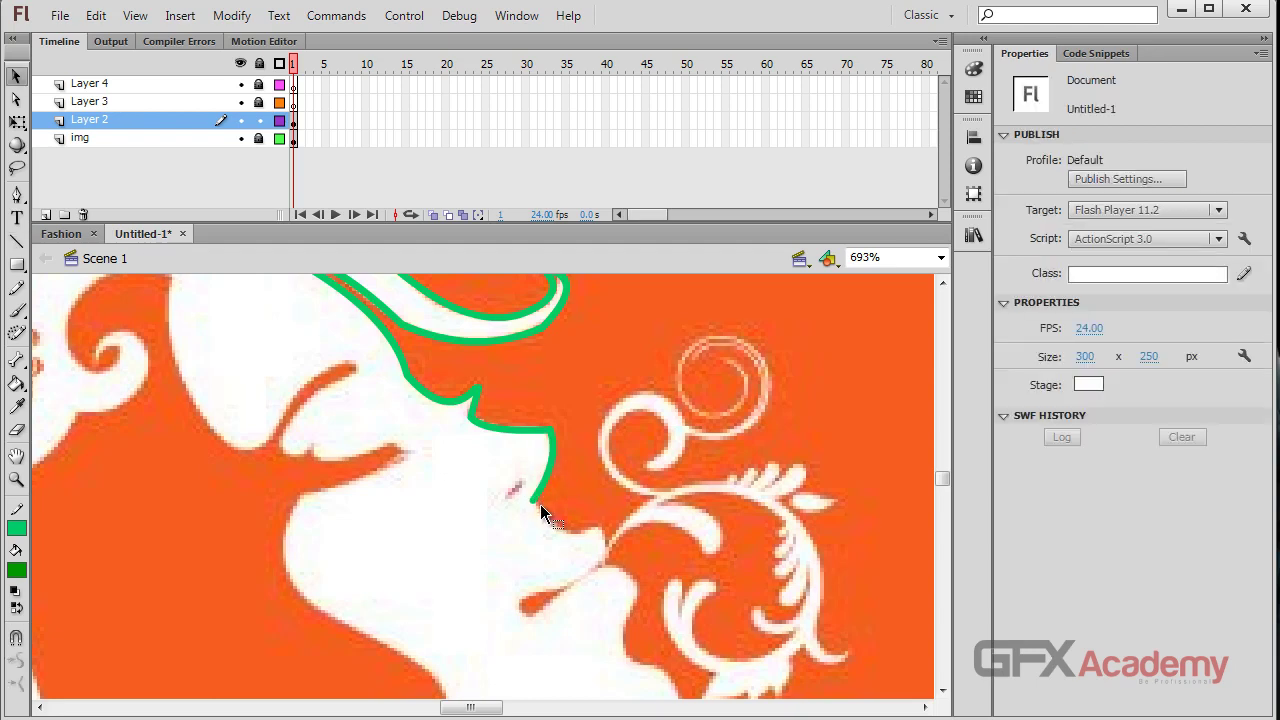
Trace the upper lip from the nose's base to the lip tip and back to the mouth corner, bending the lines around the lip.
key("n")
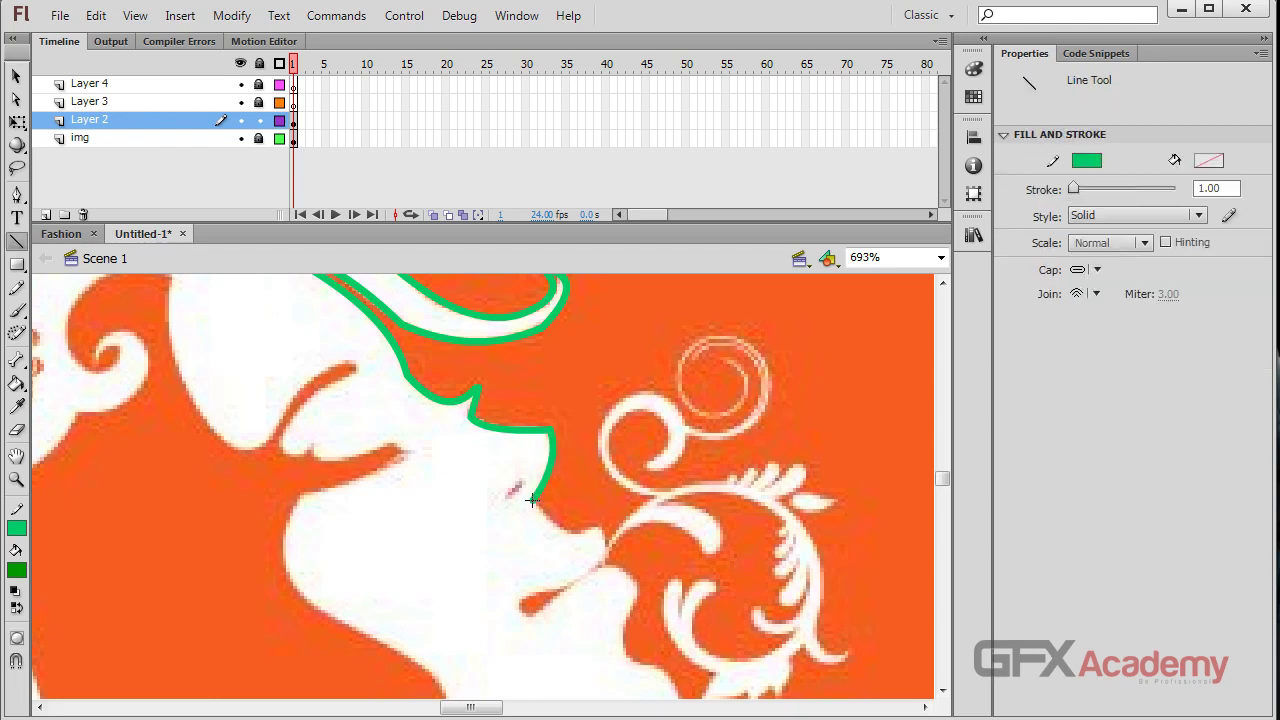
mouse_move(533, 498)
left_mouse_down()
mouse_move(600, 528)
mouse_move(566, 548)
mouse_move(600, 537)
mouse_move(518, 604)
left_mouse_up()
key("v")
key("n")
key("v")
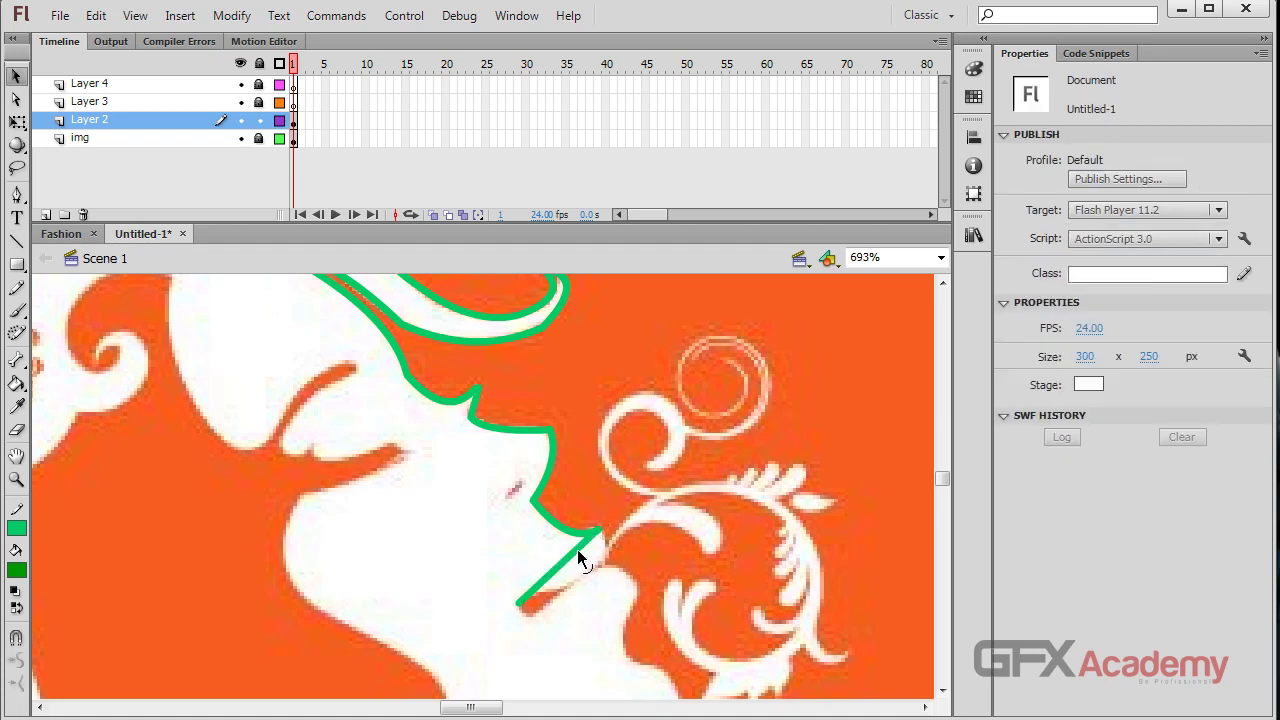
left_click_drag(577, 549, 628, 550)
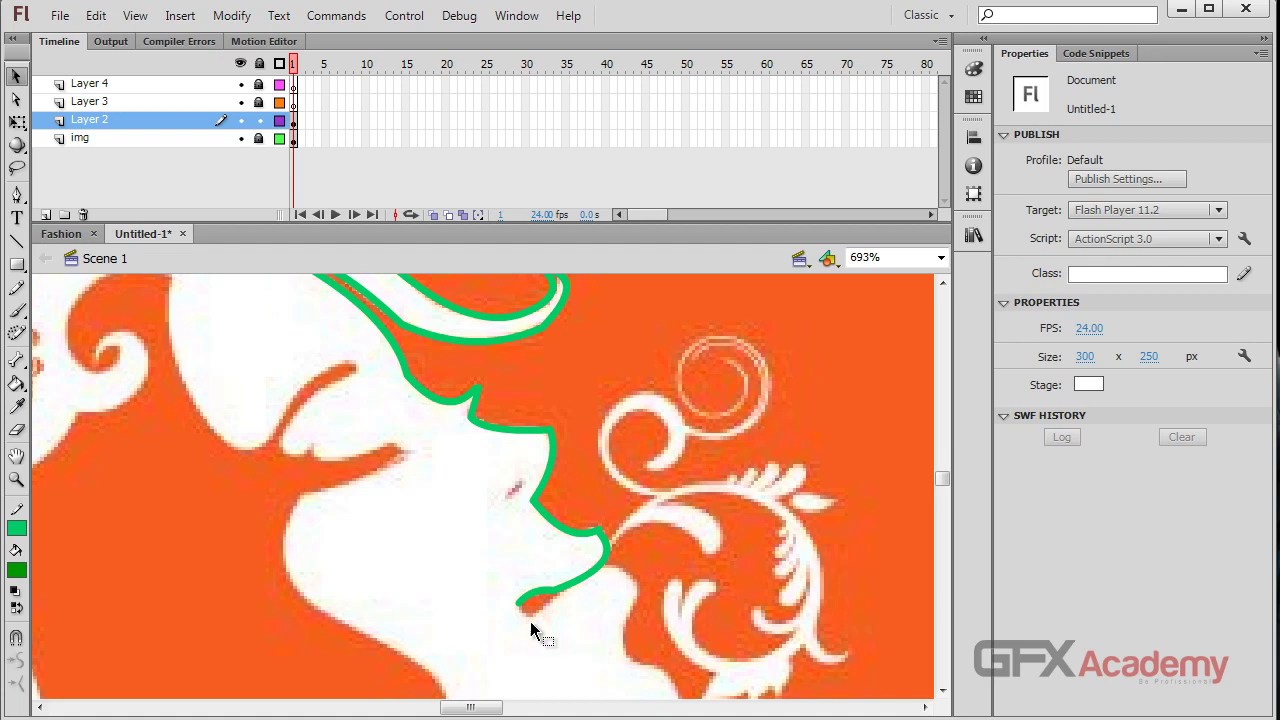
Draw a line from the mouth corner to the top of the lower lip and fit its corner end to the outline.
key("n")
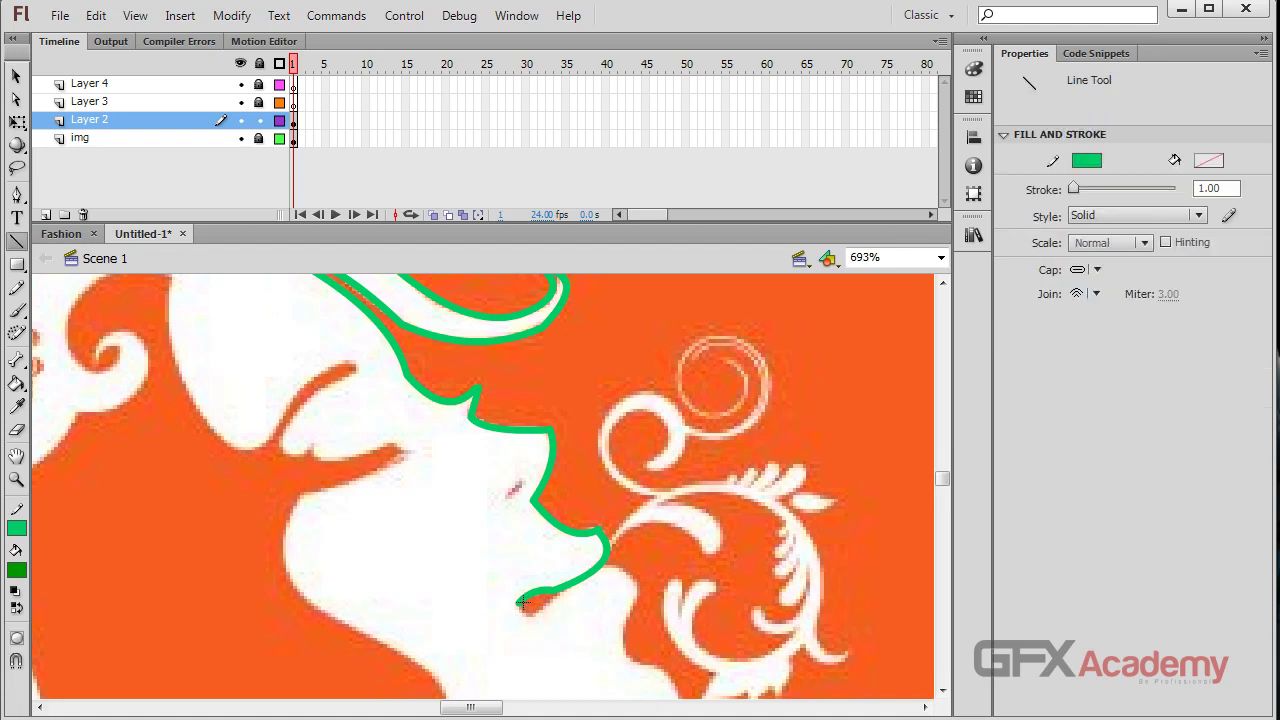
left_click_drag(518, 600, 601, 573)
key("v")
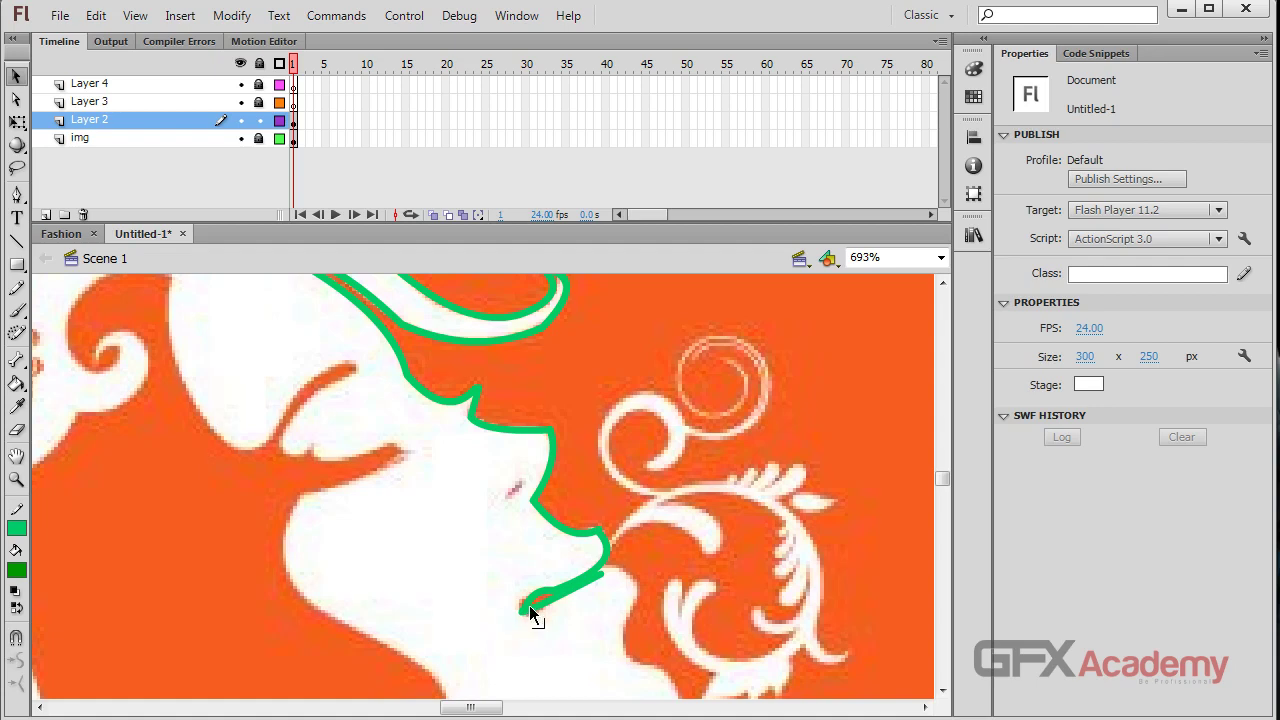
left_click_drag(533, 598, 522, 598)
Trace the lower lip and the hollow above the chin with two connected lines bent to the outline.
key("n")
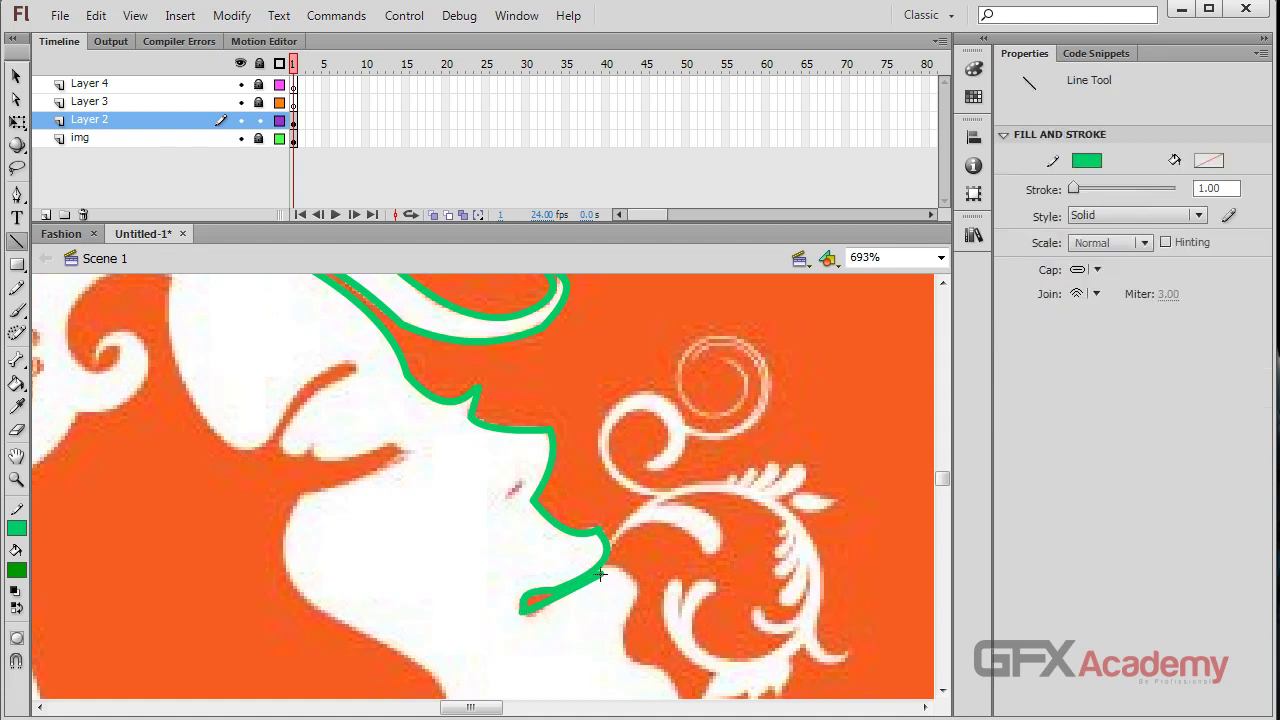
left_click_drag(599, 574, 630, 614)
key("v")
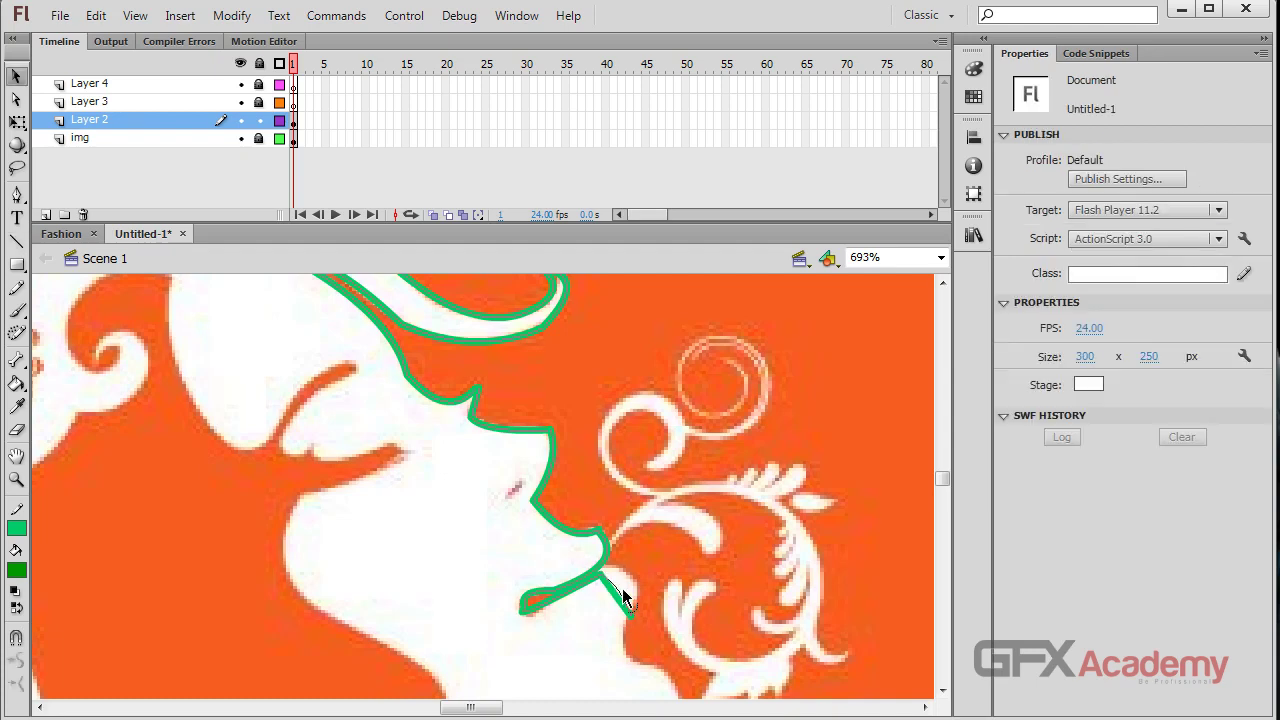
key("n")
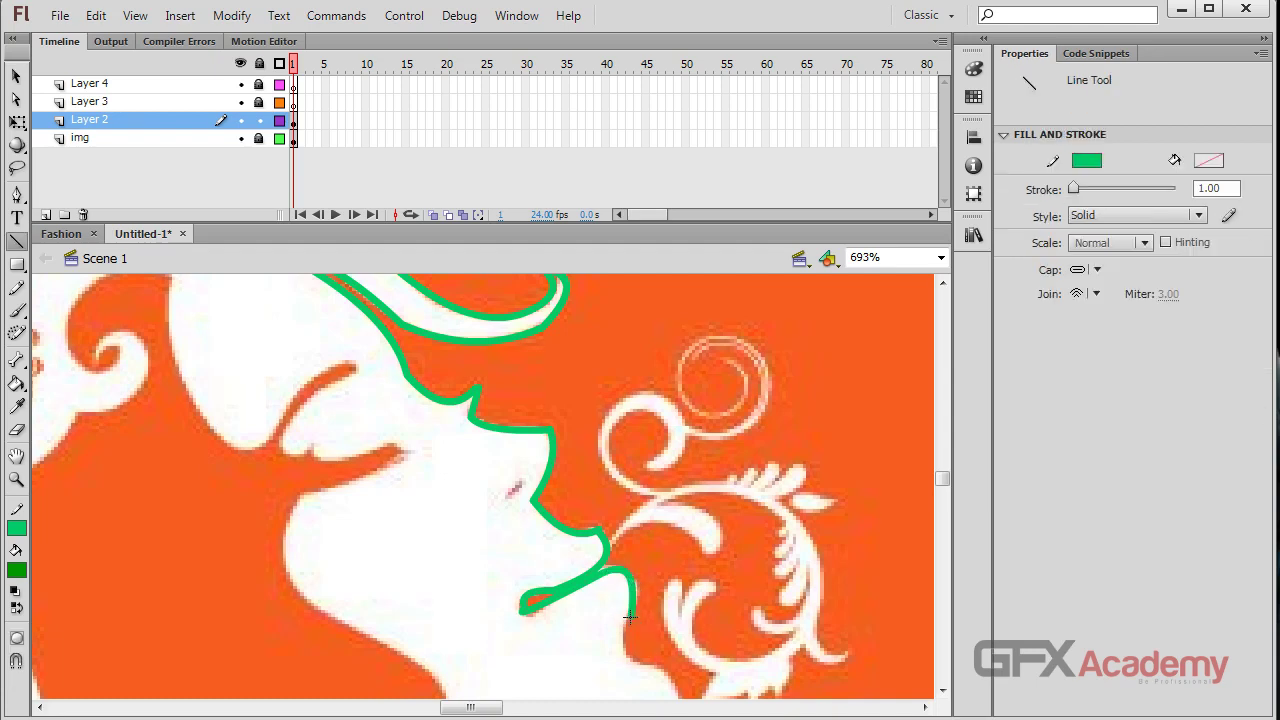
mouse_move(630, 615)
left_mouse_down()
mouse_move(675, 675)
mouse_move(648, 660)
left_mouse_up()
key("v")
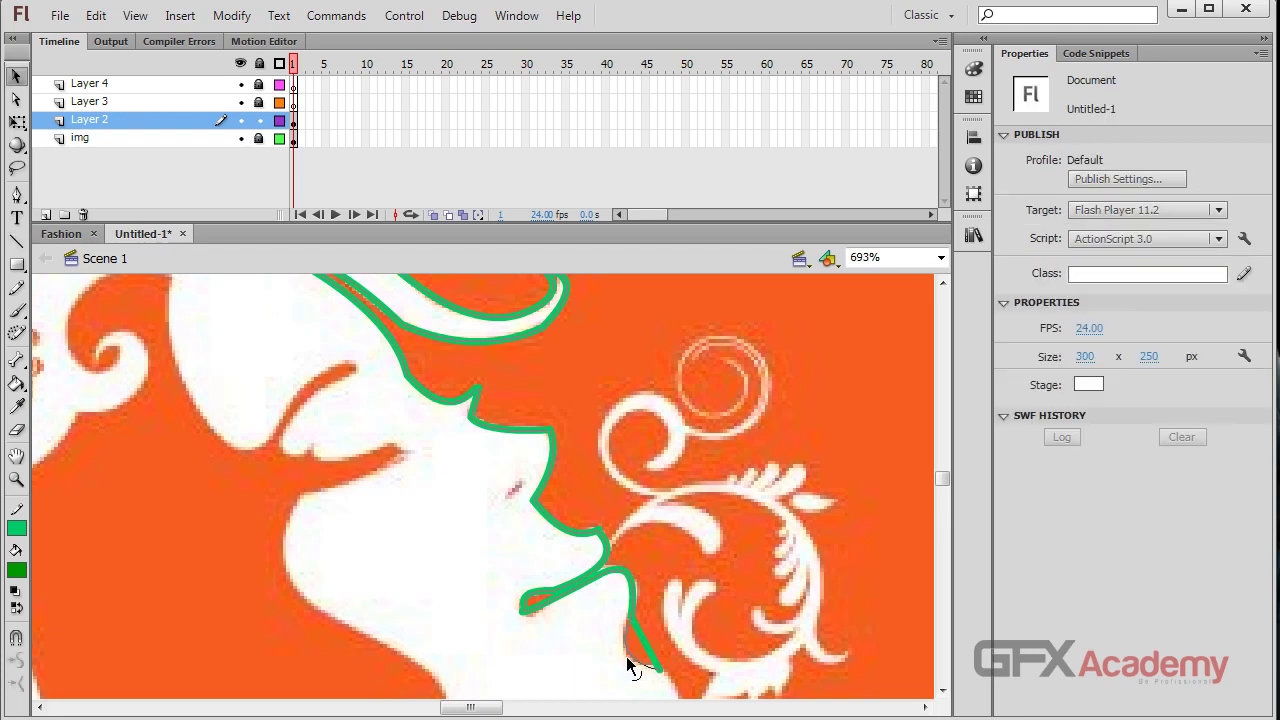
Draw a line from the hollow above the chin to the jaw's underside and bend it around the chin.
scroll(628, 660, "down", 3)
key("n")
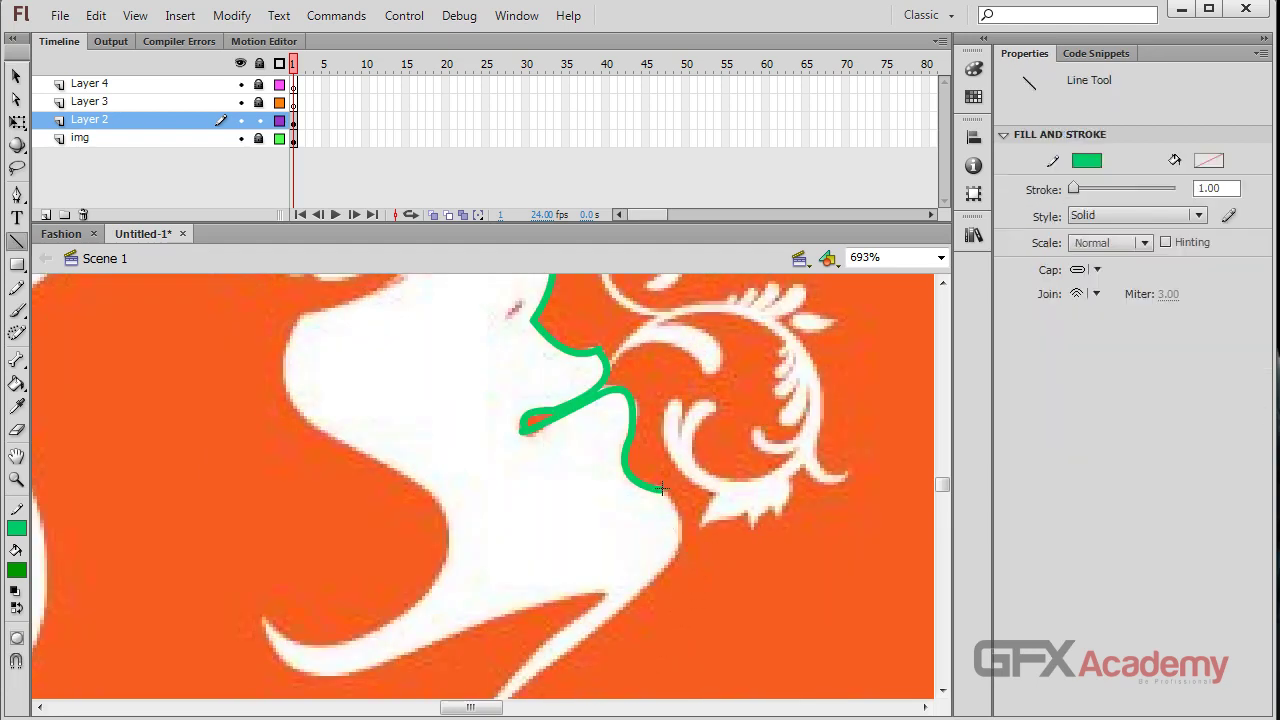
left_click_drag(661, 490, 600, 625)
key("v")
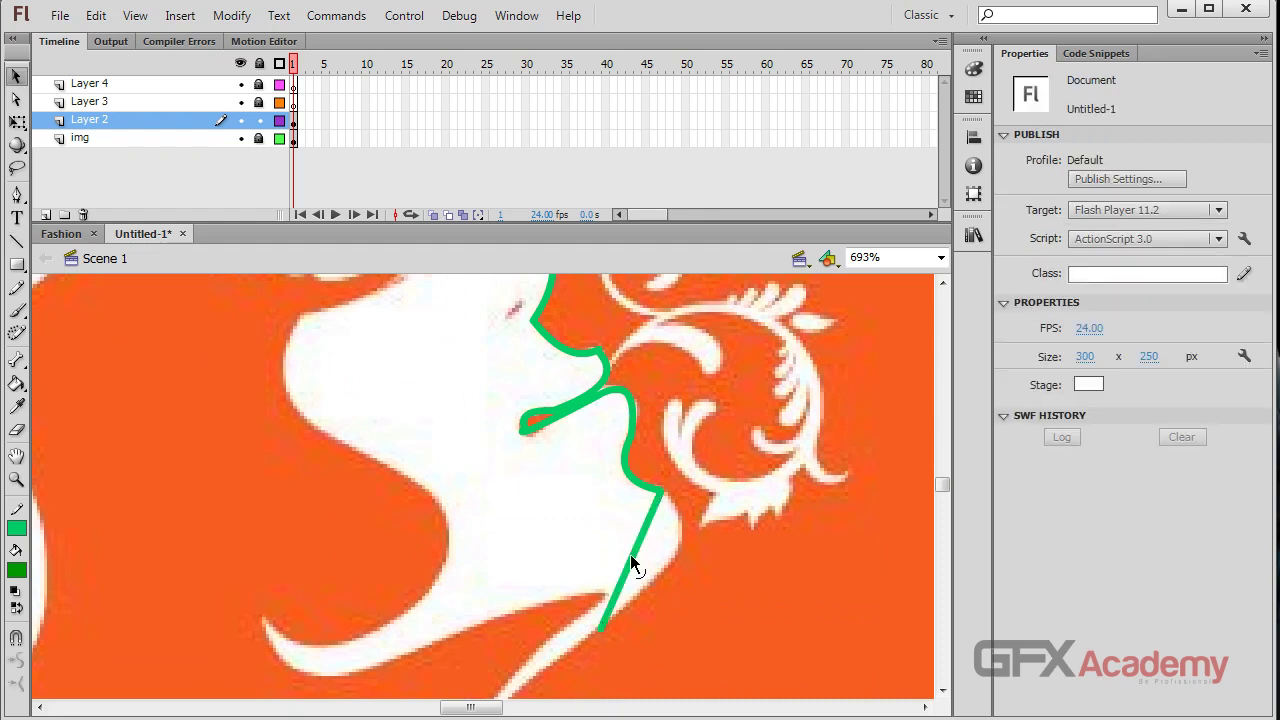
mouse_move(631, 556)
left_mouse_down()
mouse_move(680, 556)
mouse_move(682, 540)
left_mouse_up()
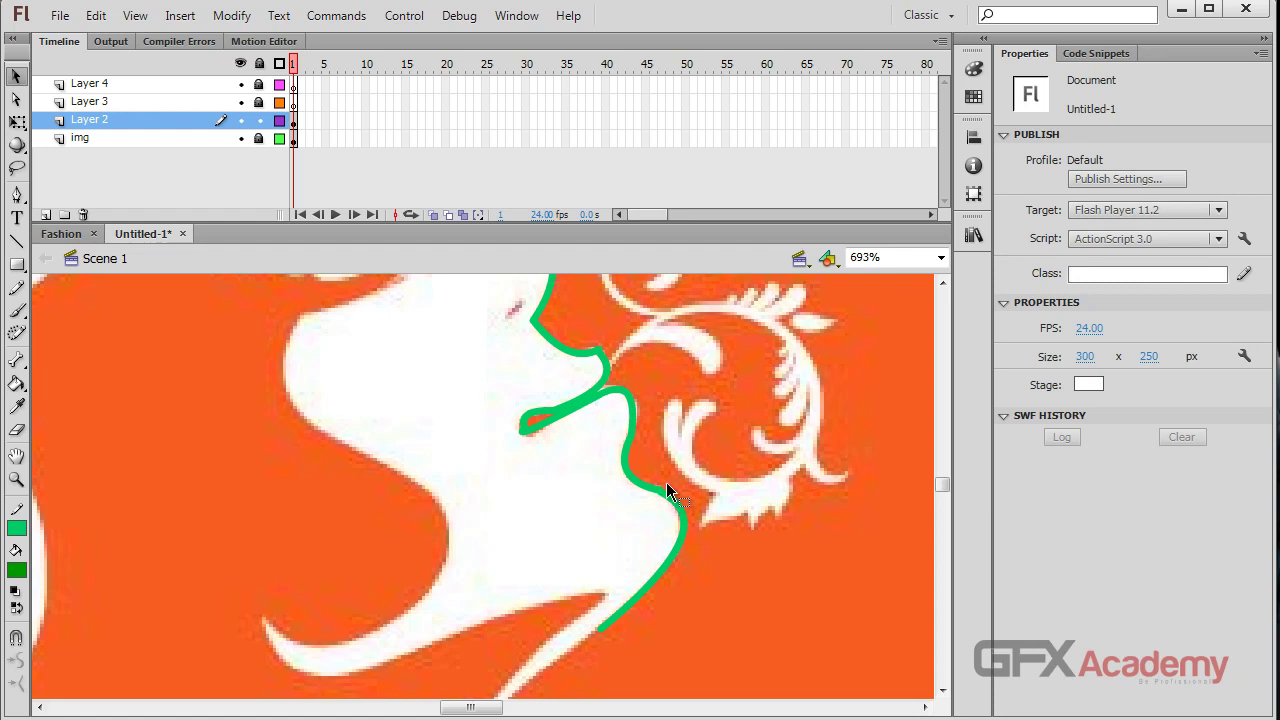
Adjust the joint between the hollow's curve and the chin's curve to smooth the outline.
left_click(669, 495)
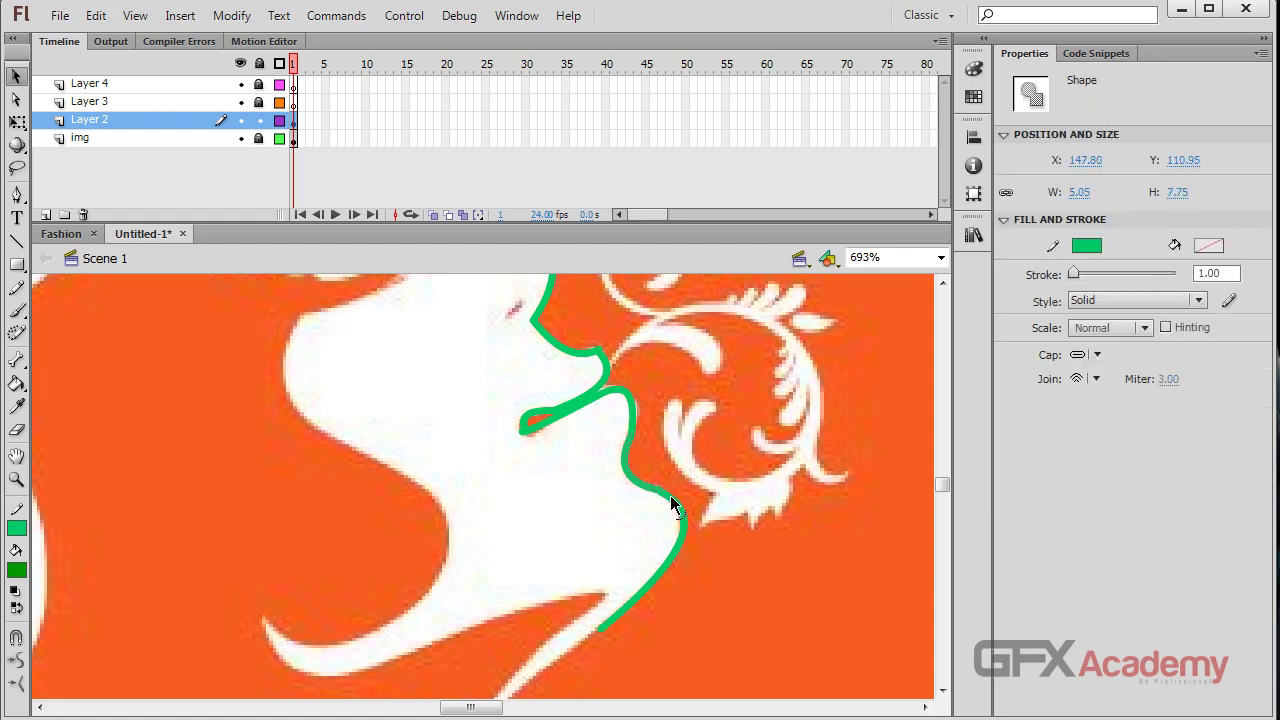
left_click(657, 513)
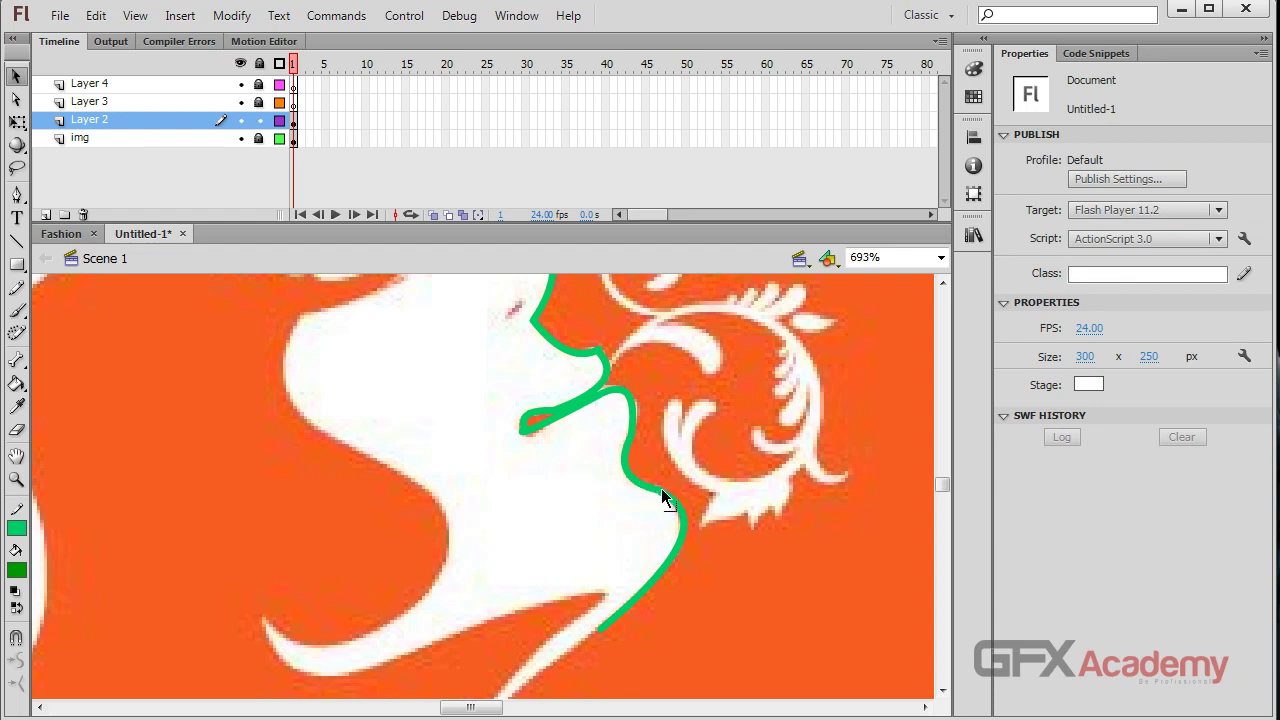
mouse_move(664, 487)
left_mouse_down()
mouse_move(650, 512)
mouse_move(613, 512)
mouse_move(665, 492)
left_mouse_up()
left_click(672, 505)
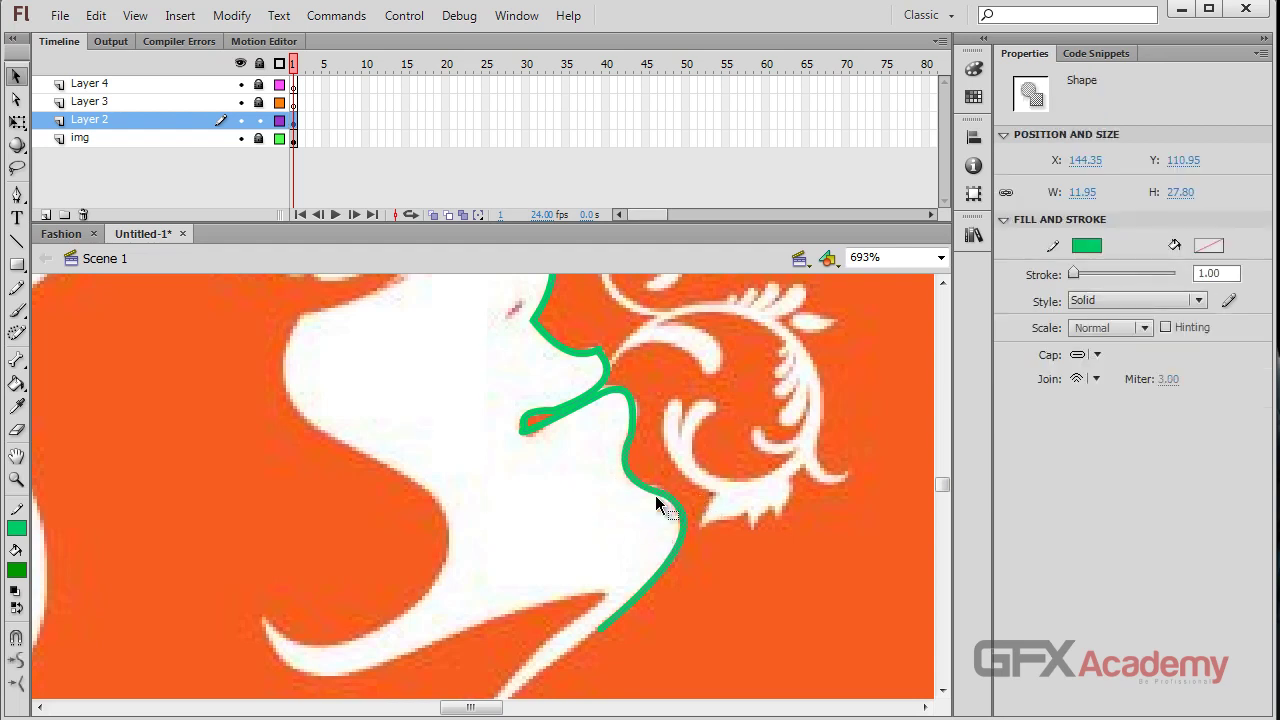
Smooth the joint below the lower lip by adjusting the neighbouring curves at a closer zoom.
left_click(630, 436)
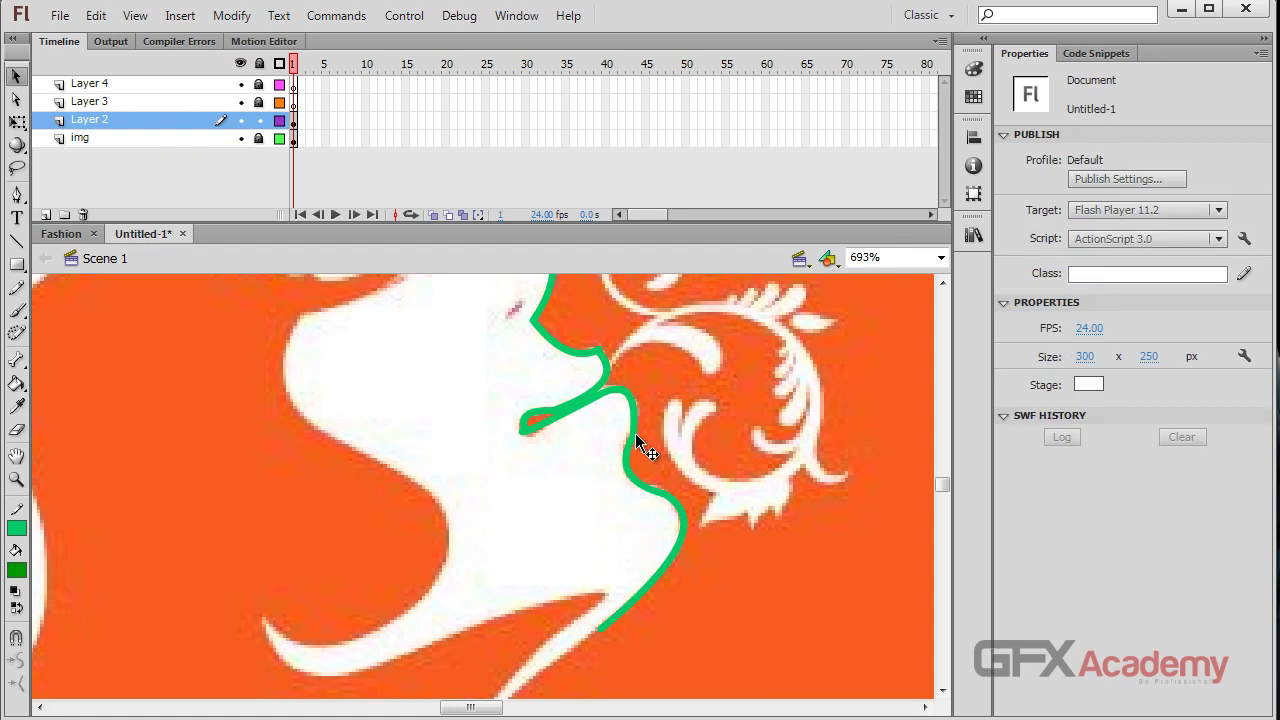
left_click(636, 438)
left_click(627, 448)
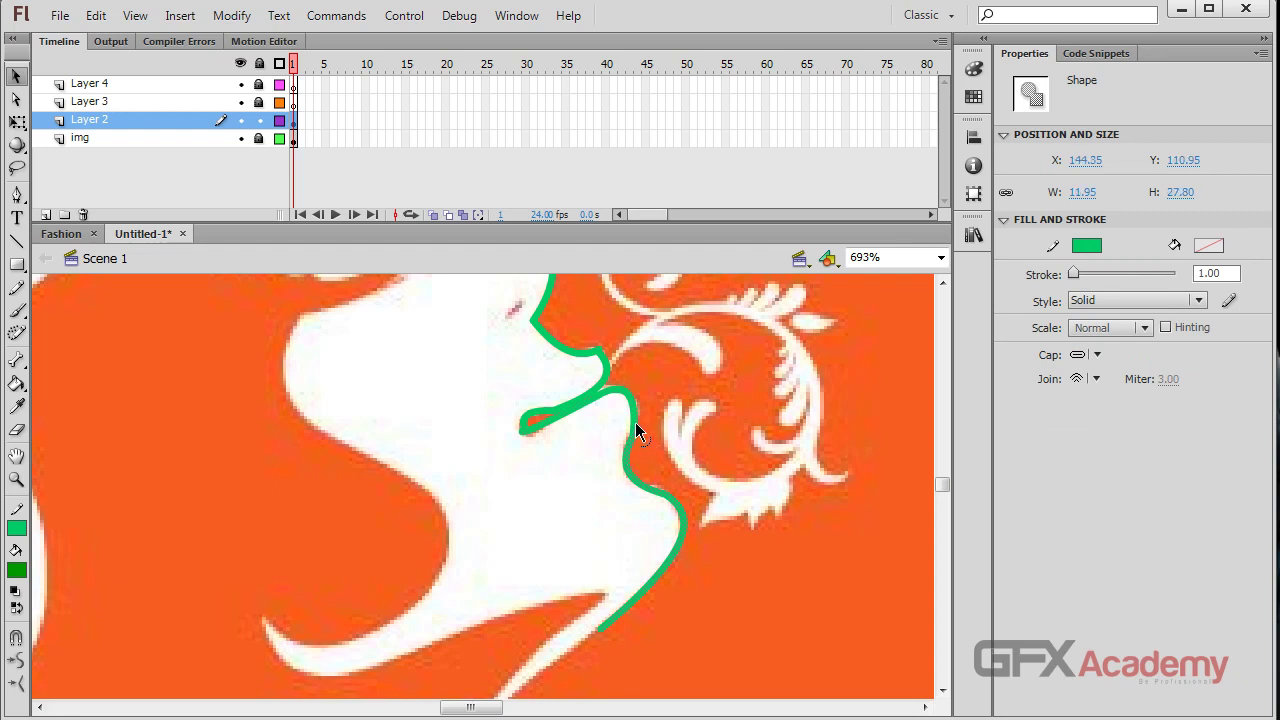
left_click(637, 441)
left_click_drag(679, 432, 611, 449)
key("ctrl+equal")
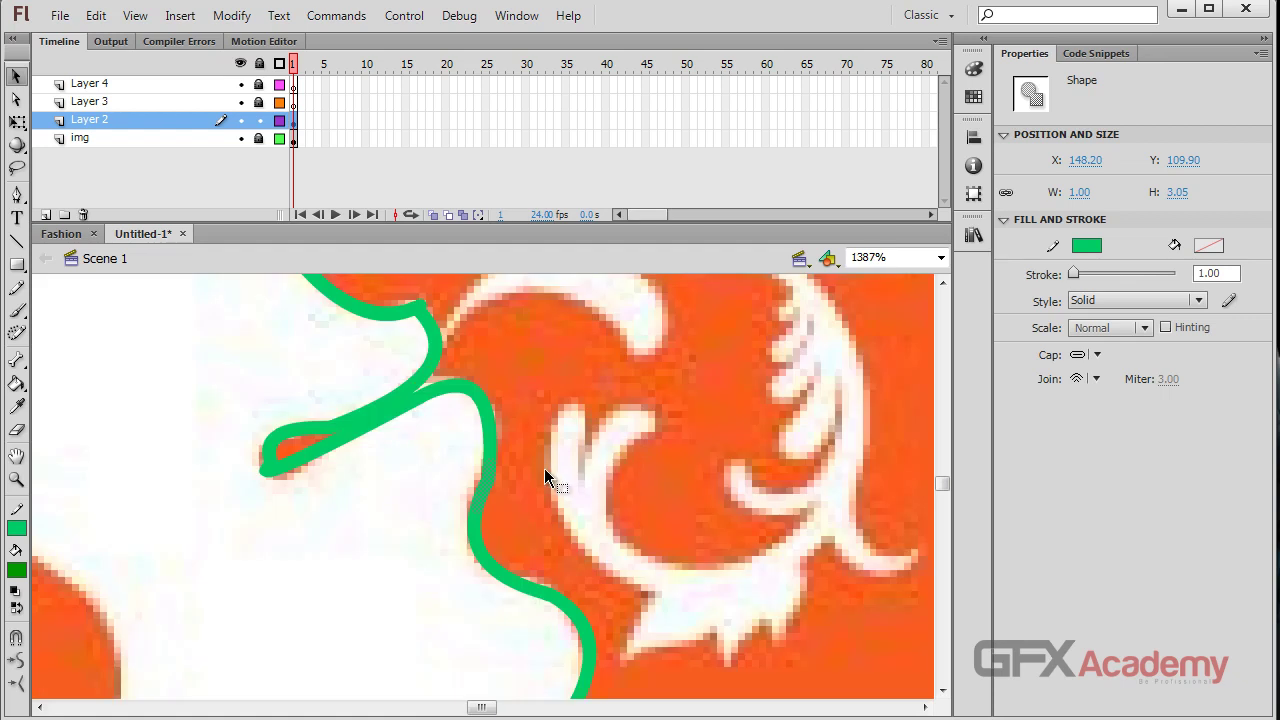
left_click(440, 490)
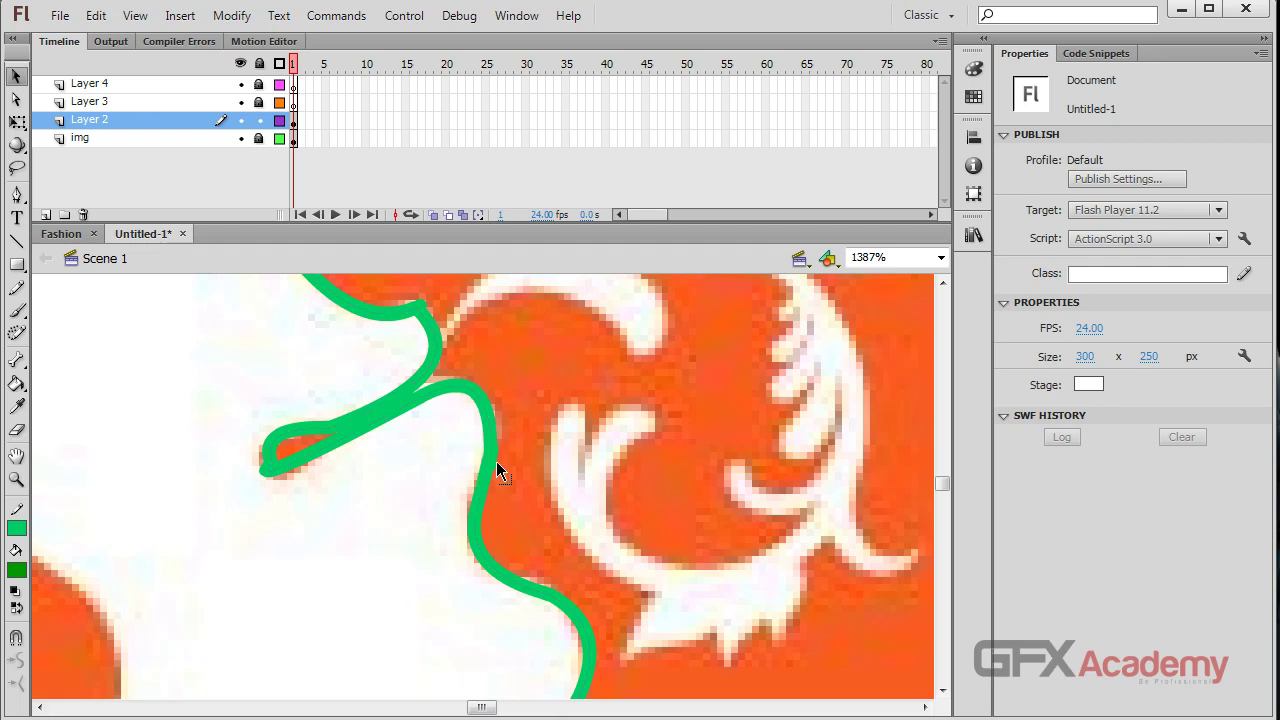
left_click(490, 491)
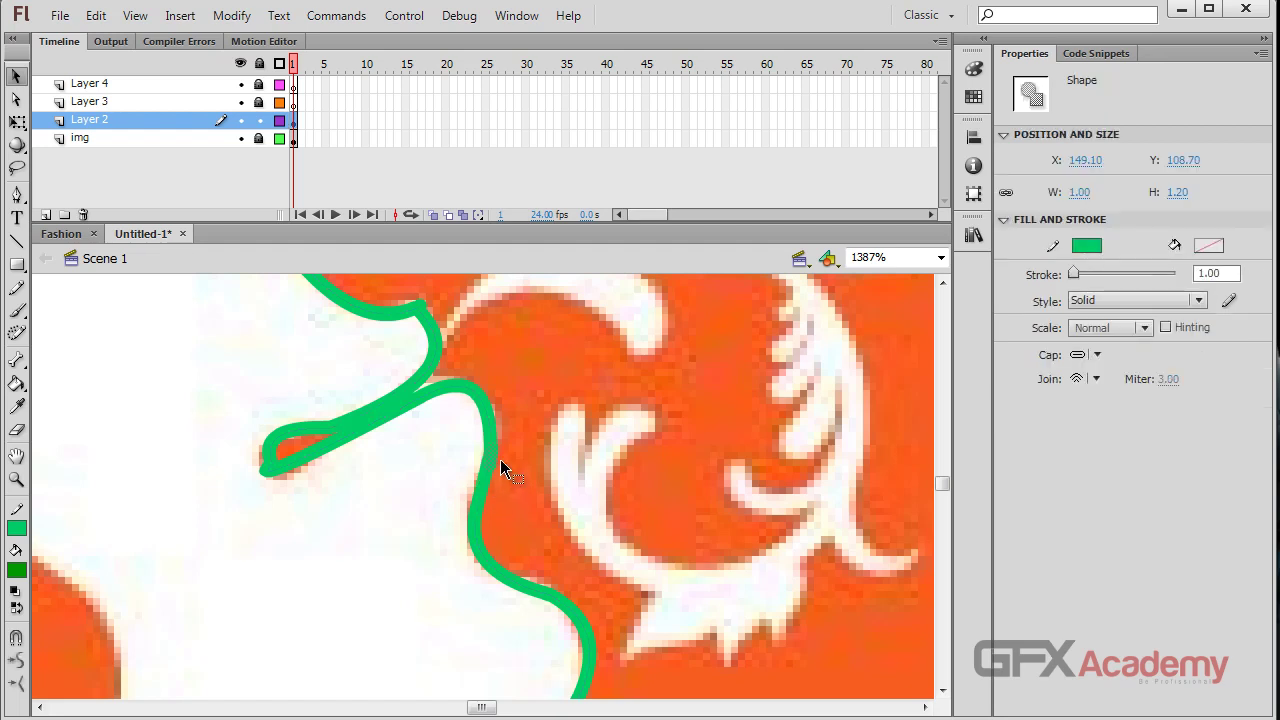
left_click(471, 512)
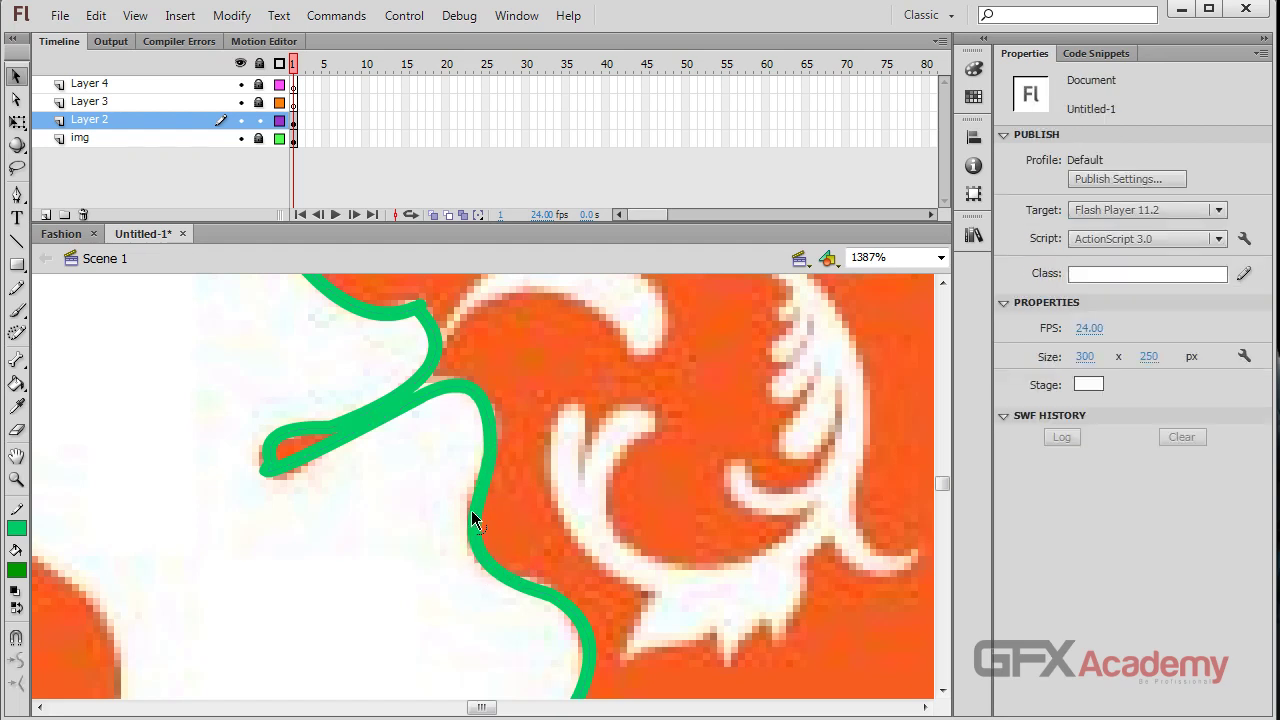
left_click(489, 463)
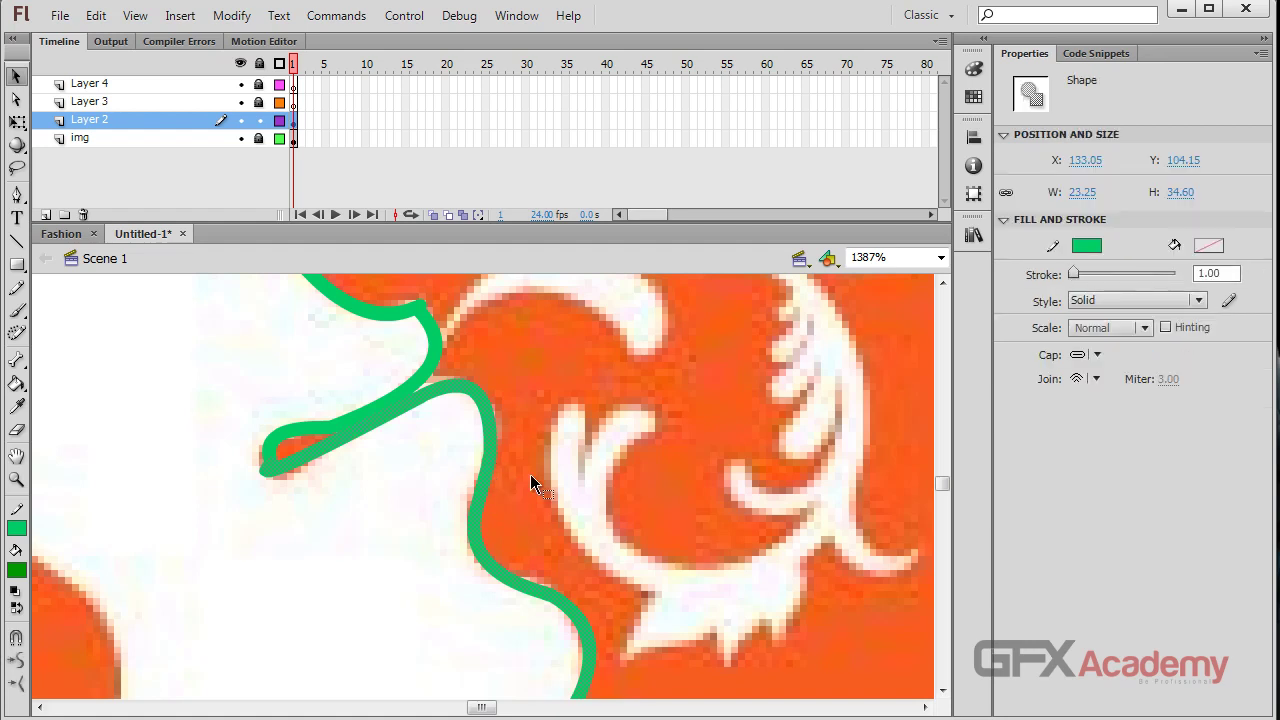
Move the mouth corner's point outward and adjust the curve of the mouth opening to match the image.
left_click(270, 487)
left_click(261, 470)
left_click(270, 466)
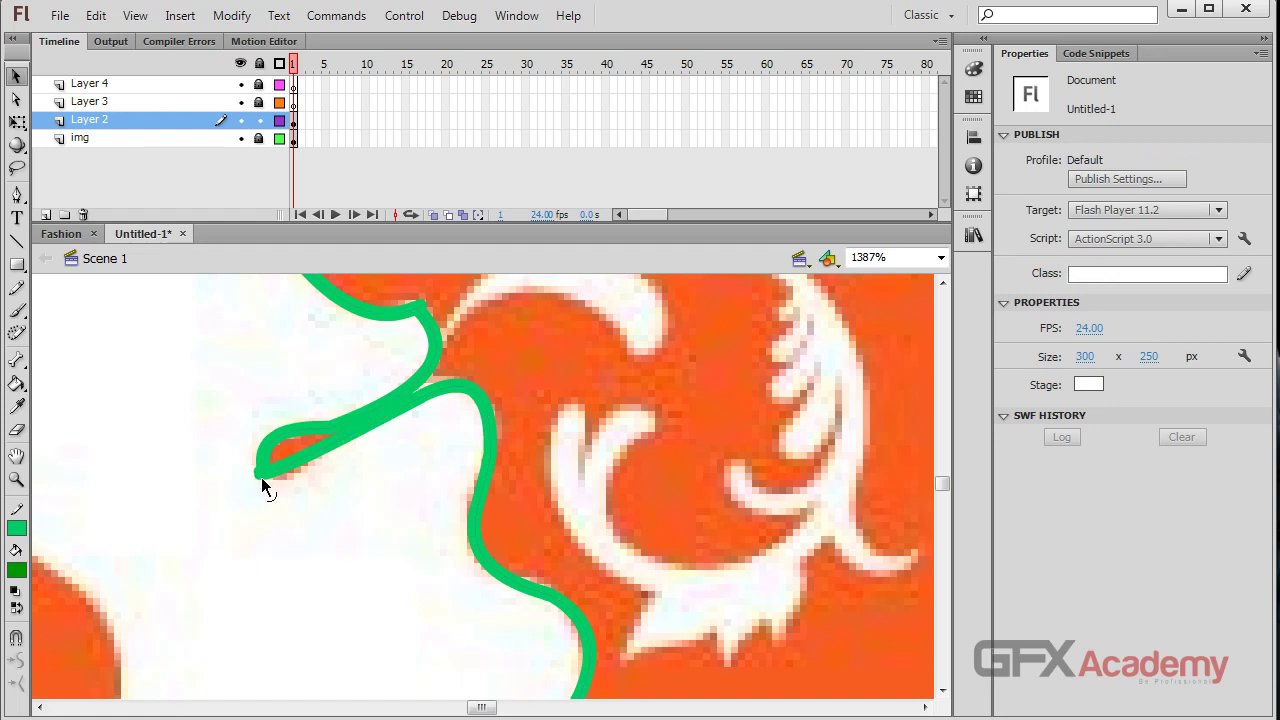
left_click(257, 477)
left_click(275, 487)
mouse_move(260, 463)
left_mouse_down()
mouse_move(246, 486)
mouse_move(262, 457)
left_mouse_up()
left_click(258, 474)
left_click(262, 478)
scroll(347, 481, "up", 3)
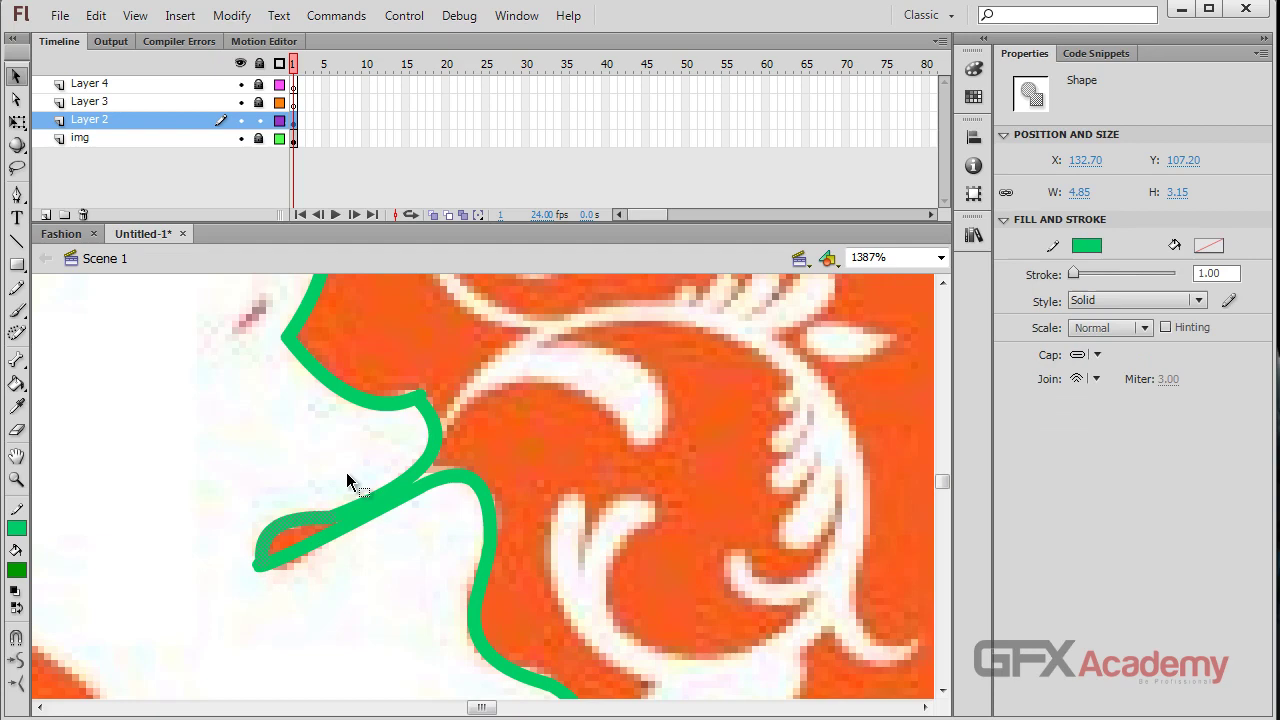
left_click(288, 492)
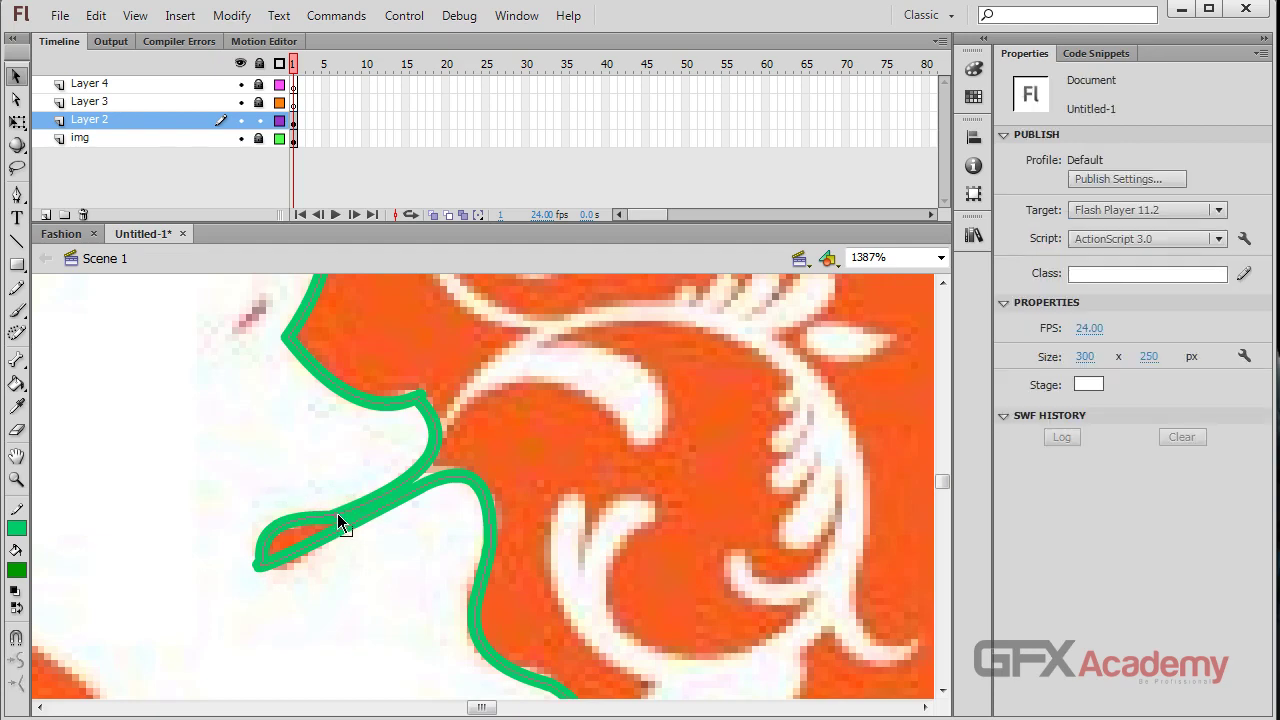
left_click(314, 528)
left_click(316, 525)
Reposition the corner point at the upper lip's tip so the adjoining curves meet on the outline.
left_click(427, 399)
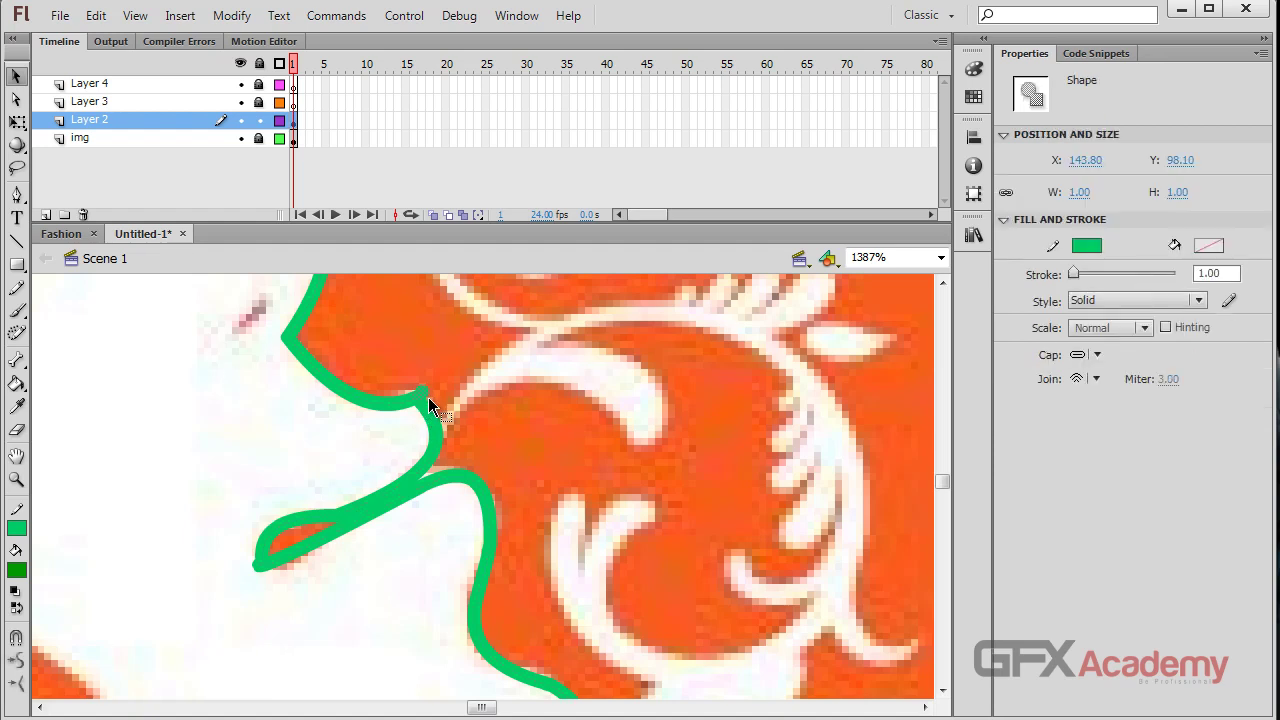
left_click(423, 402)
left_click(430, 410)
left_click(403, 428)
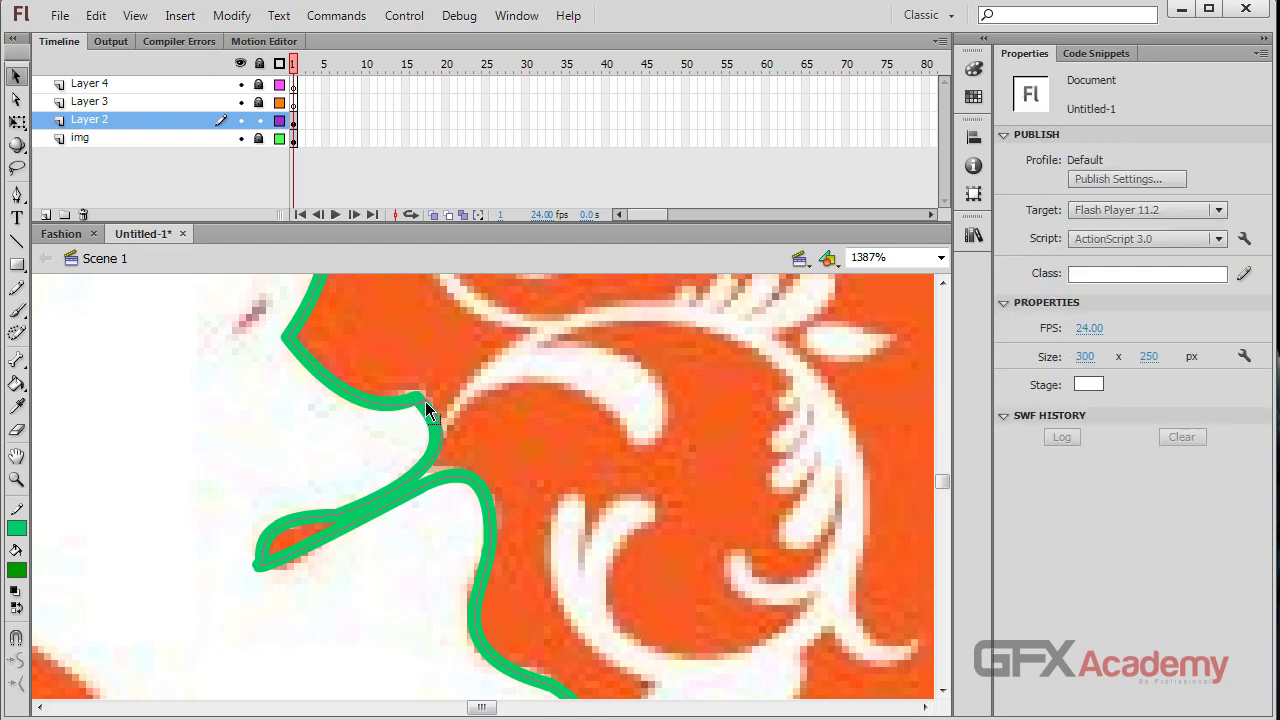
left_click_drag(425, 401, 423, 409)
left_click(355, 401)
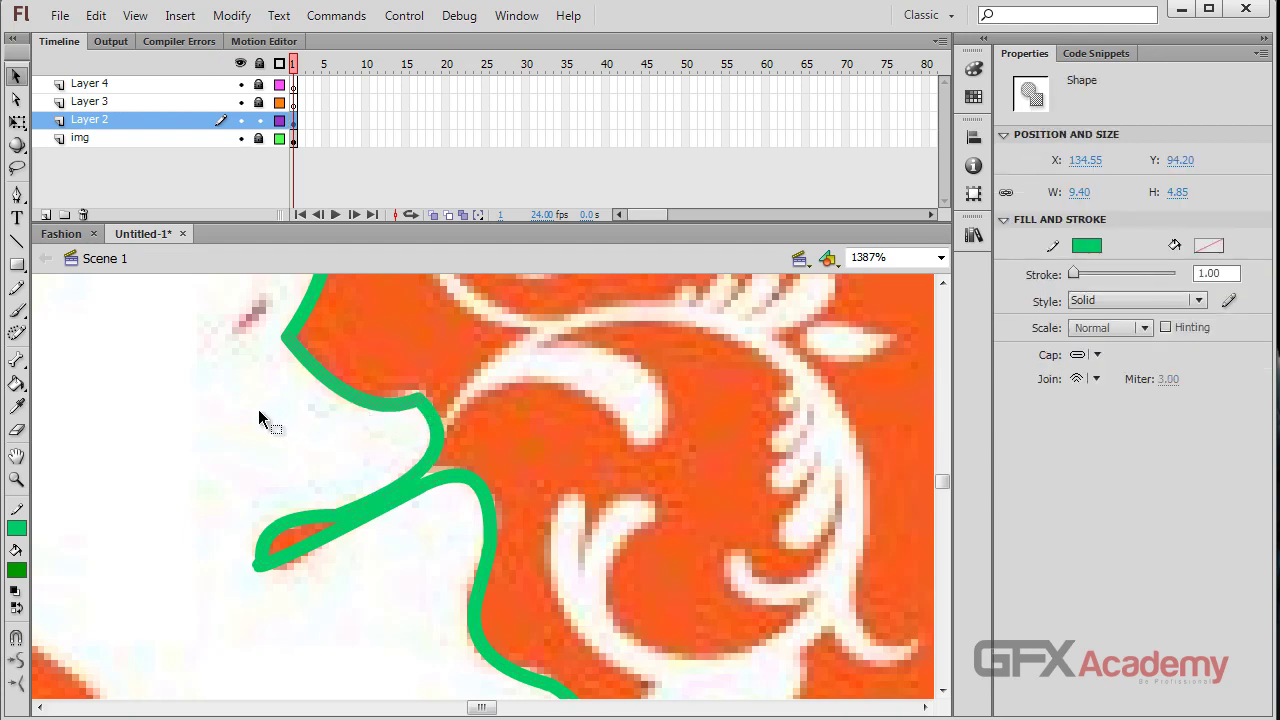
Trace the neck's front edge from below the chin down to the flowers with a curved line.
scroll(280, 450, "up", 3)
scroll(312, 471, "down", 5)
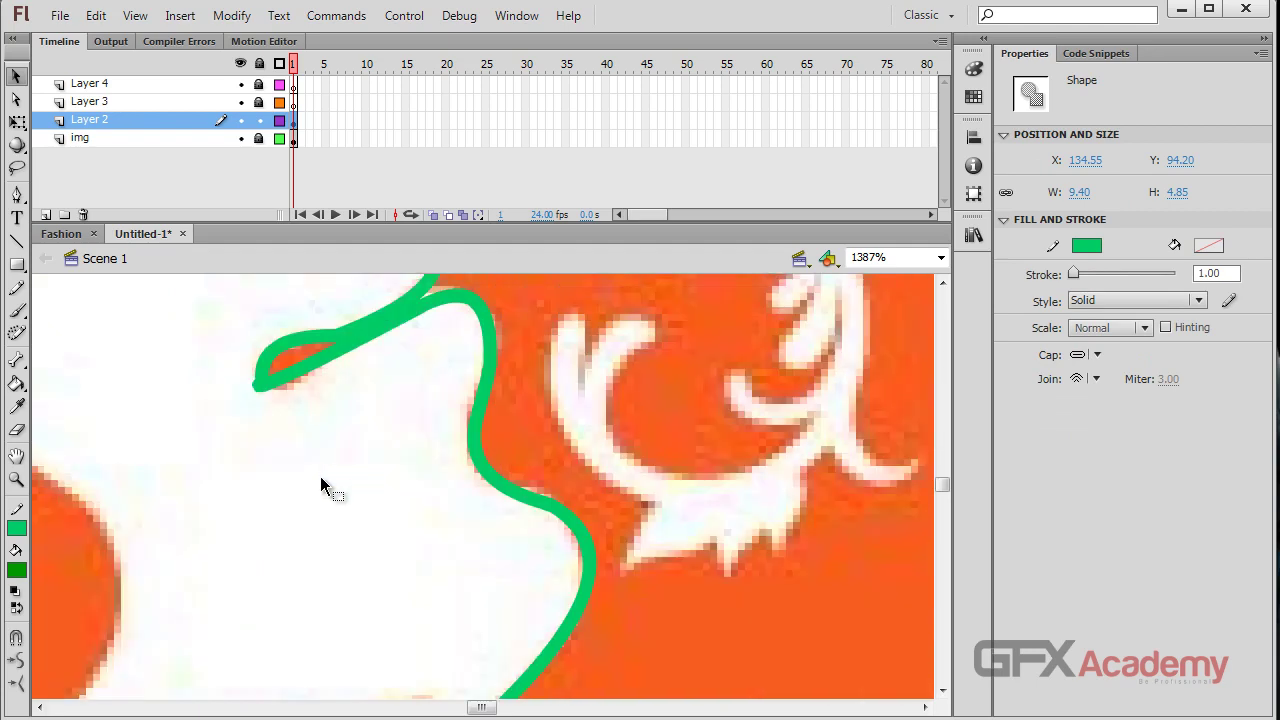
key("ctrl+minus")
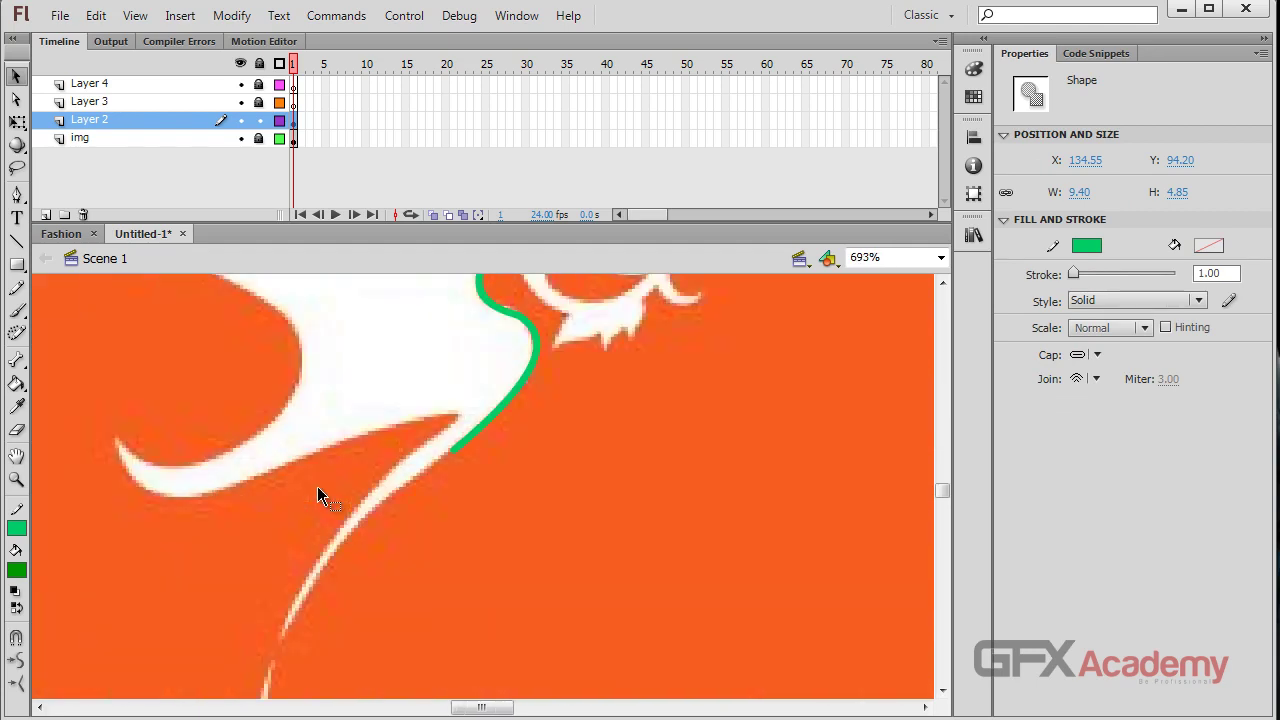
scroll(317, 486, "down", 2)
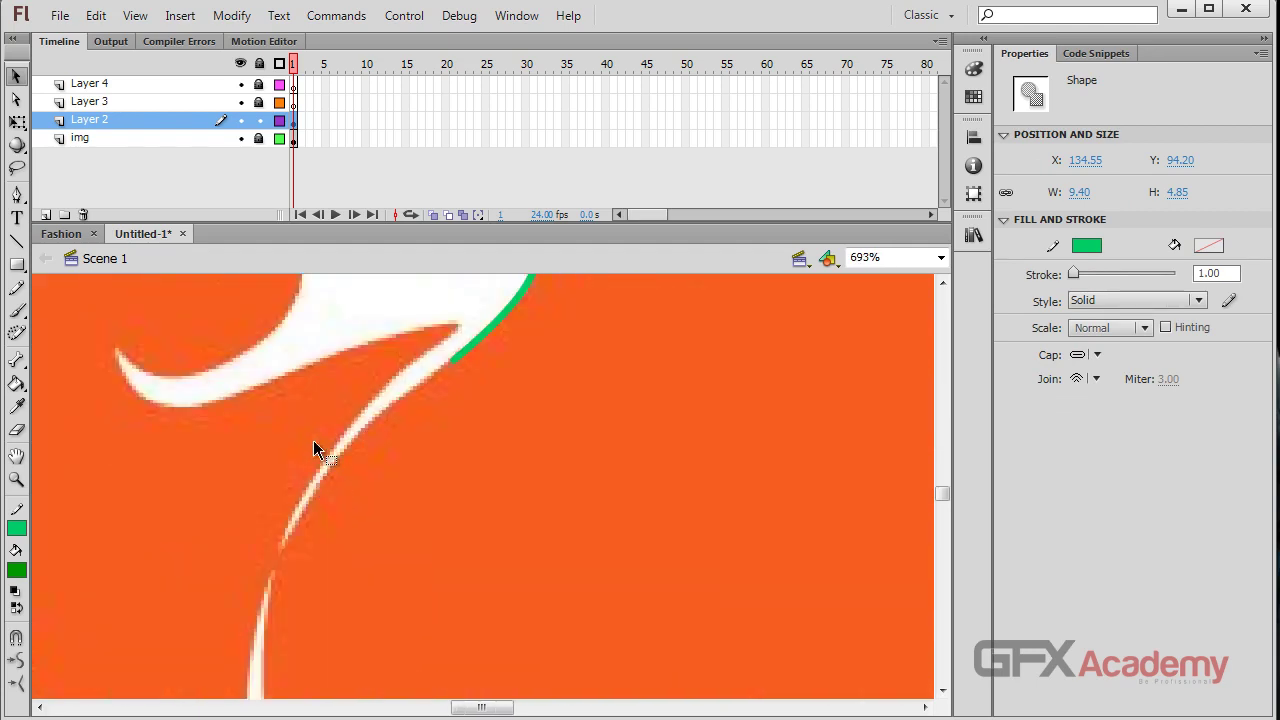
key("ctrl+minus")
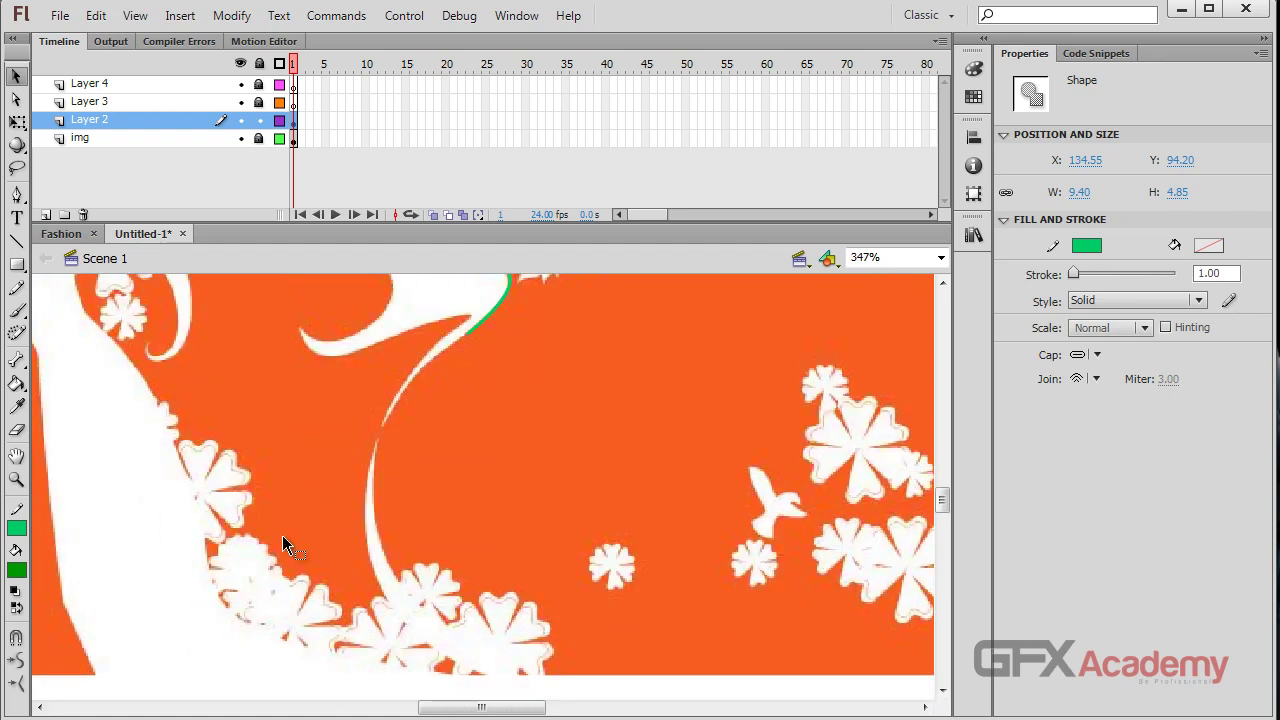
key("n")
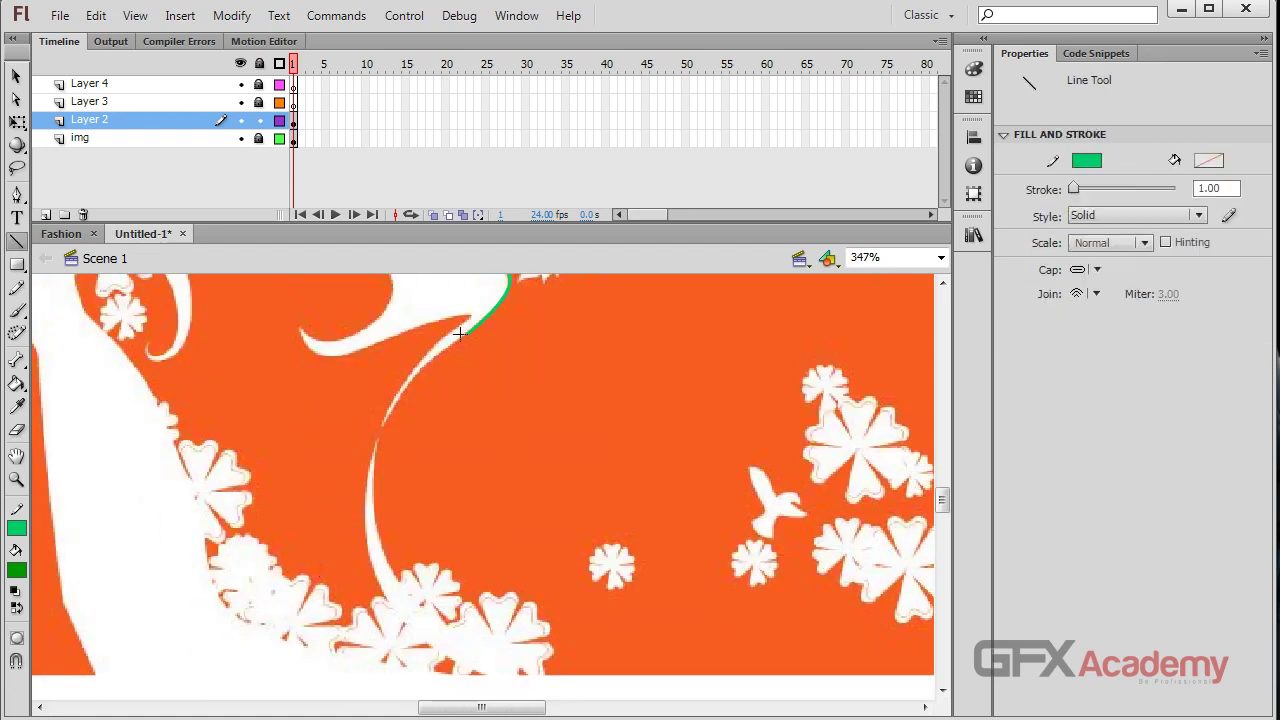
mouse_move(467, 333)
left_mouse_down()
mouse_move(337, 546)
mouse_move(470, 611)
mouse_move(519, 658)
left_mouse_up()
key("v")
mouse_move(497, 511)
left_mouse_down()
mouse_move(373, 528)
mouse_move(377, 510)
left_mouse_up()
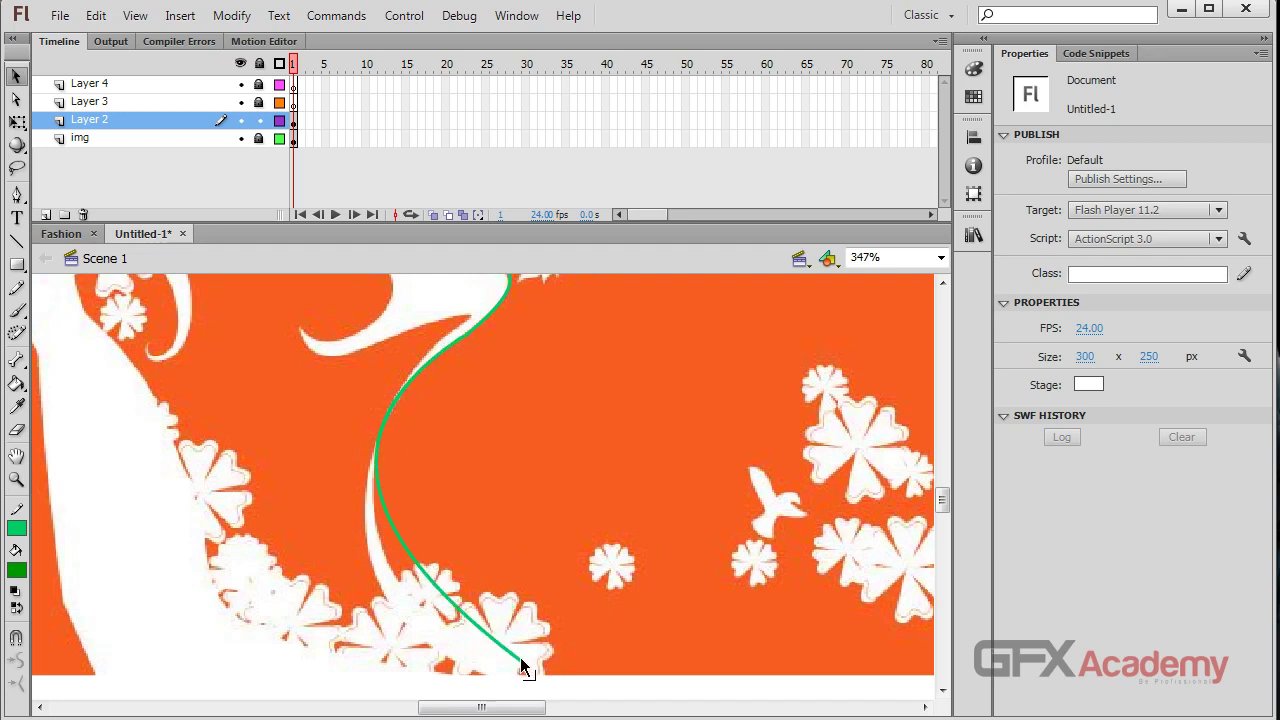
left_click_drag(521, 665, 400, 581)
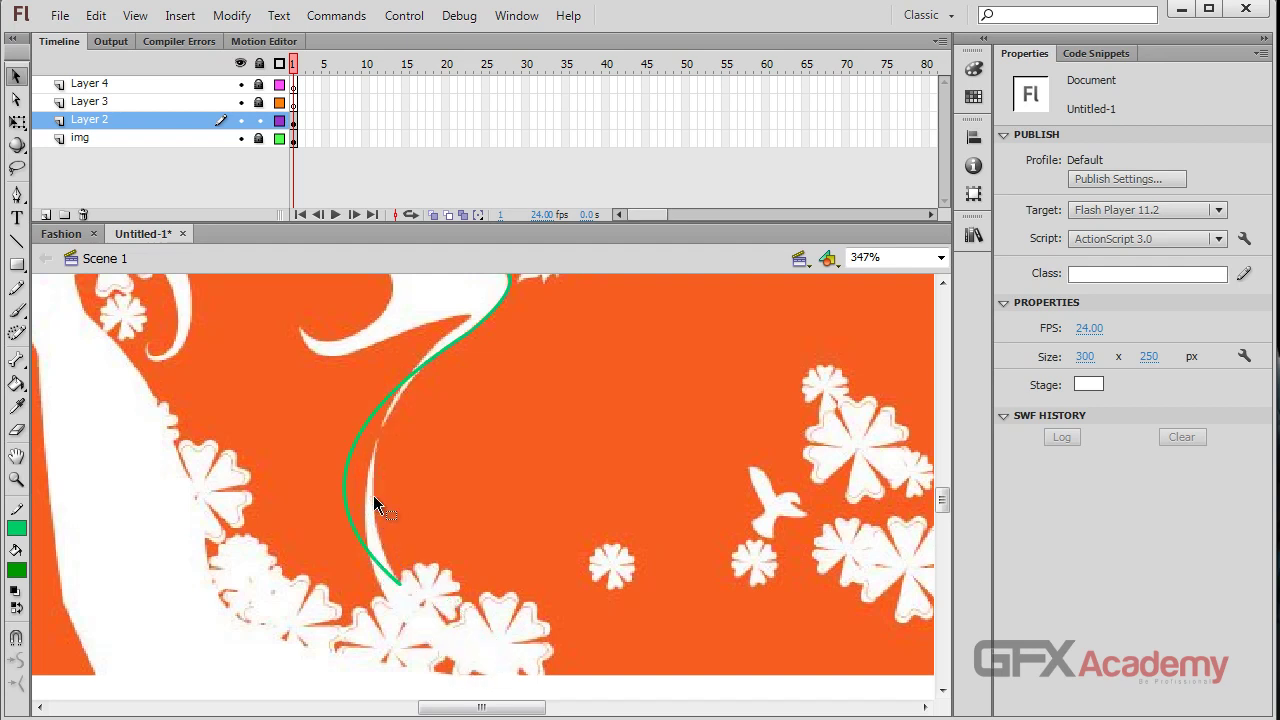
left_click_drag(352, 470, 380, 455)
Extend the front neck outline through the flowers to the image's lower edge with a line curved to continue it smoothly.
key("n")
scroll(407, 590, "down", 2)
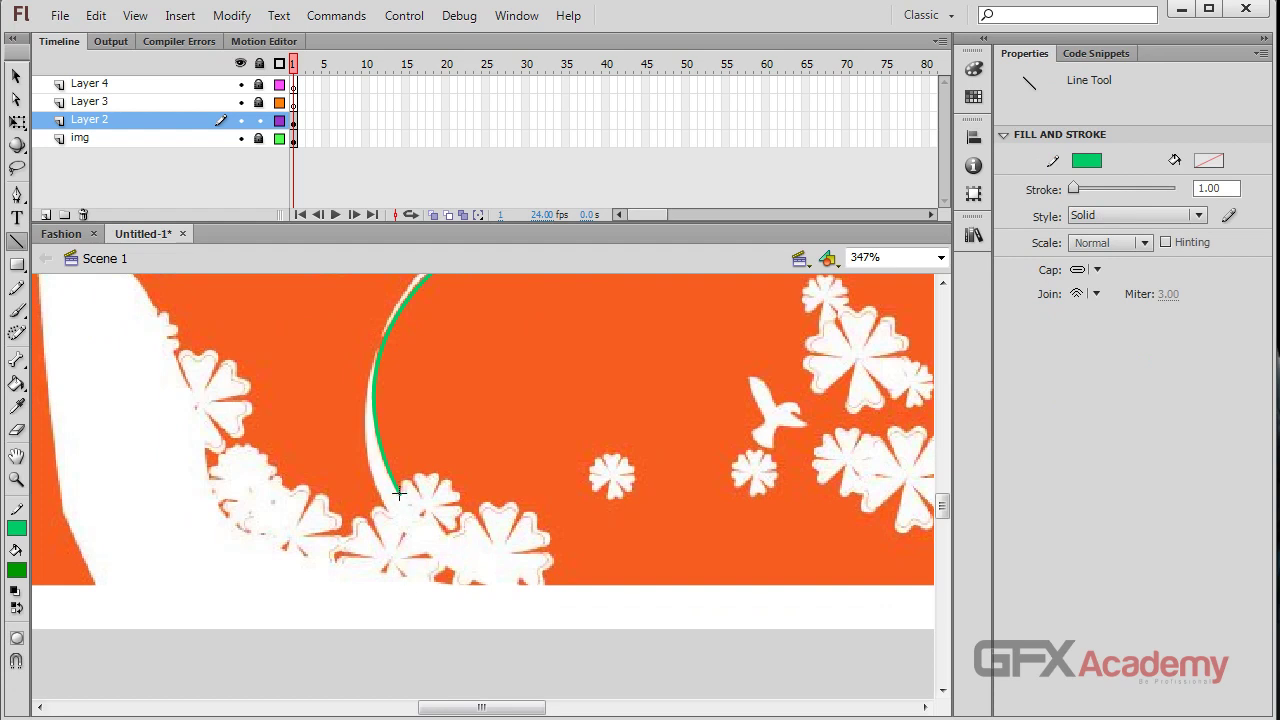
mouse_move(400, 492)
left_mouse_down()
mouse_move(497, 561)
mouse_move(507, 588)
left_mouse_up()
key("v")
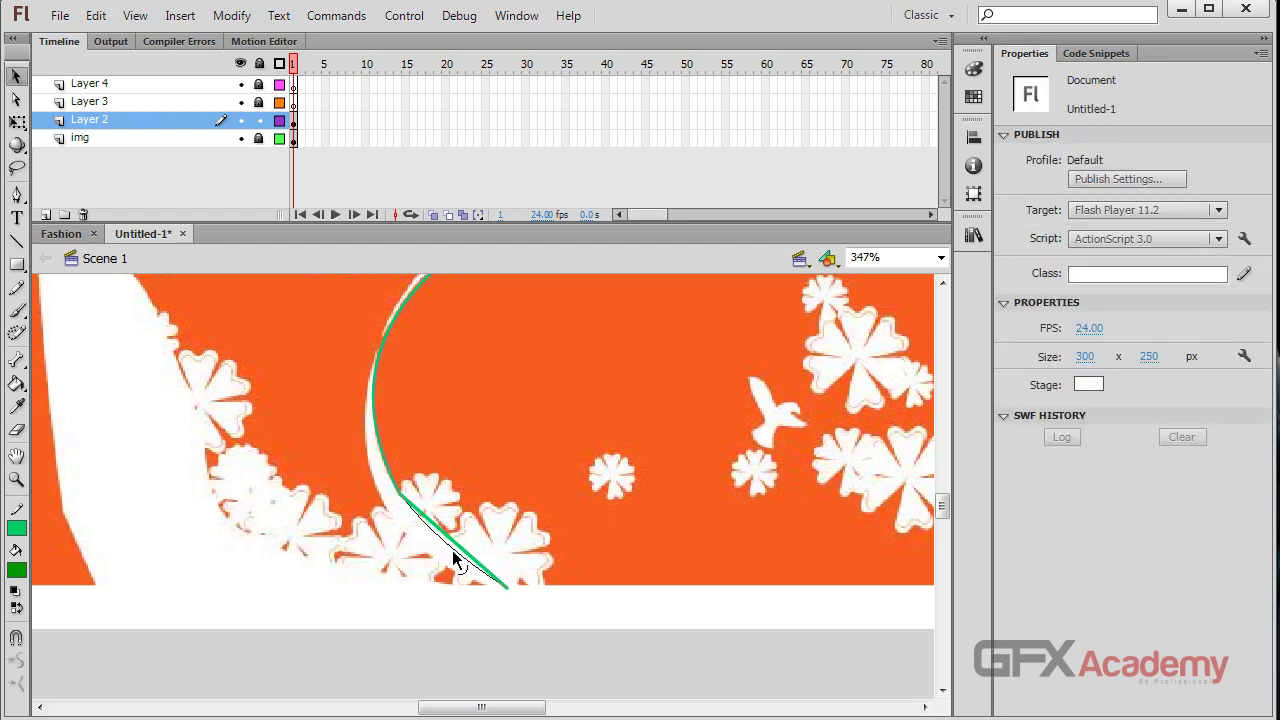
left_click_drag(452, 560, 430, 538)
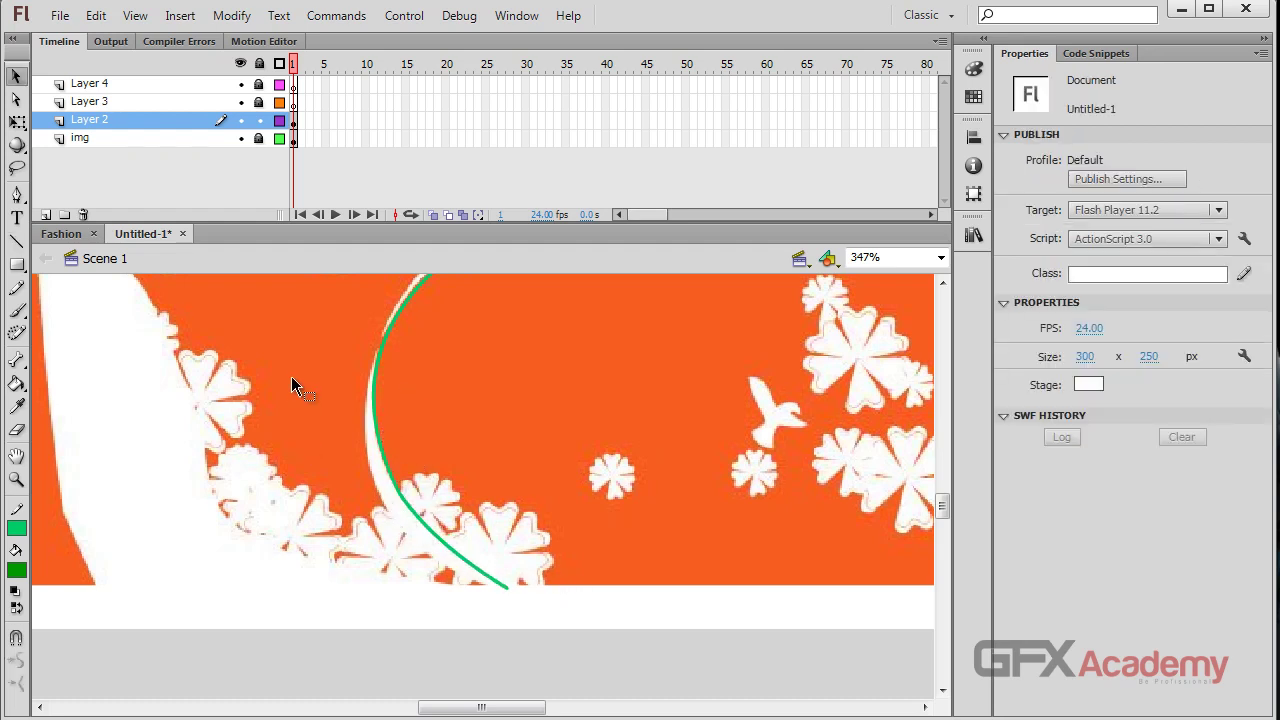
left_click_drag(452, 553, 430, 578)
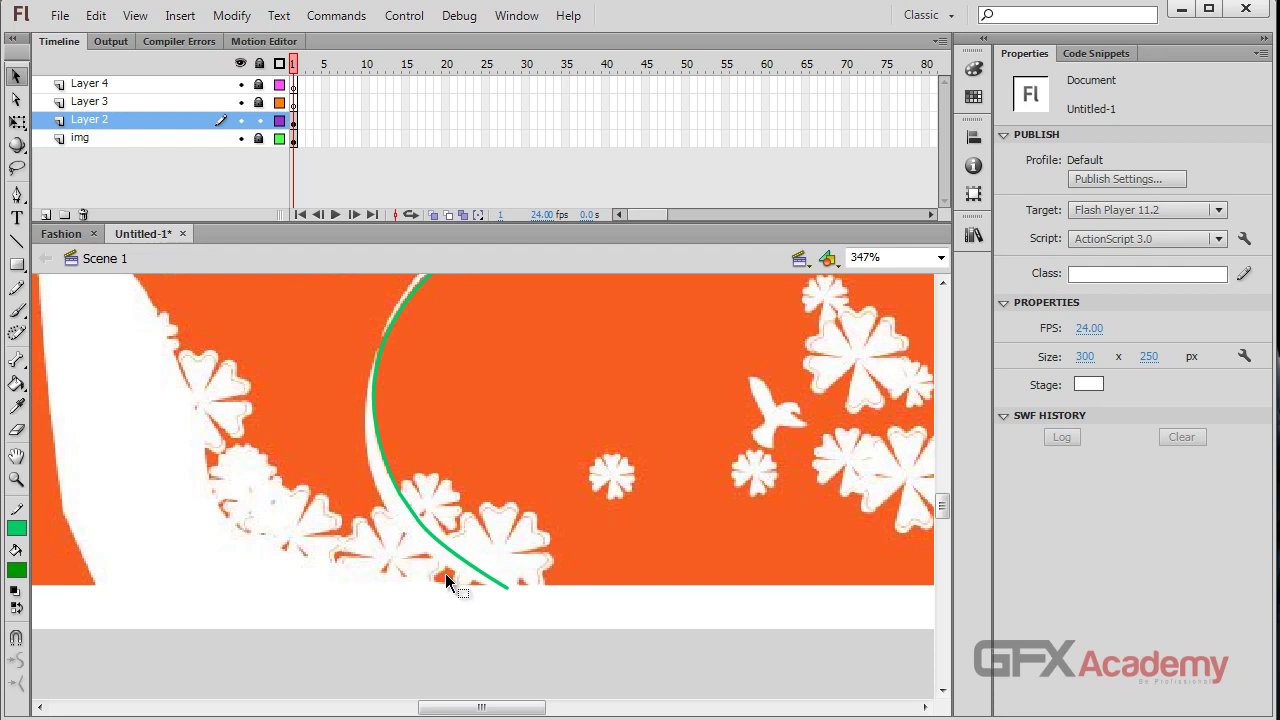
Trace the neck's back edge from the image's lower edge up to the narrow point in the neck with a curved line.
key("n")
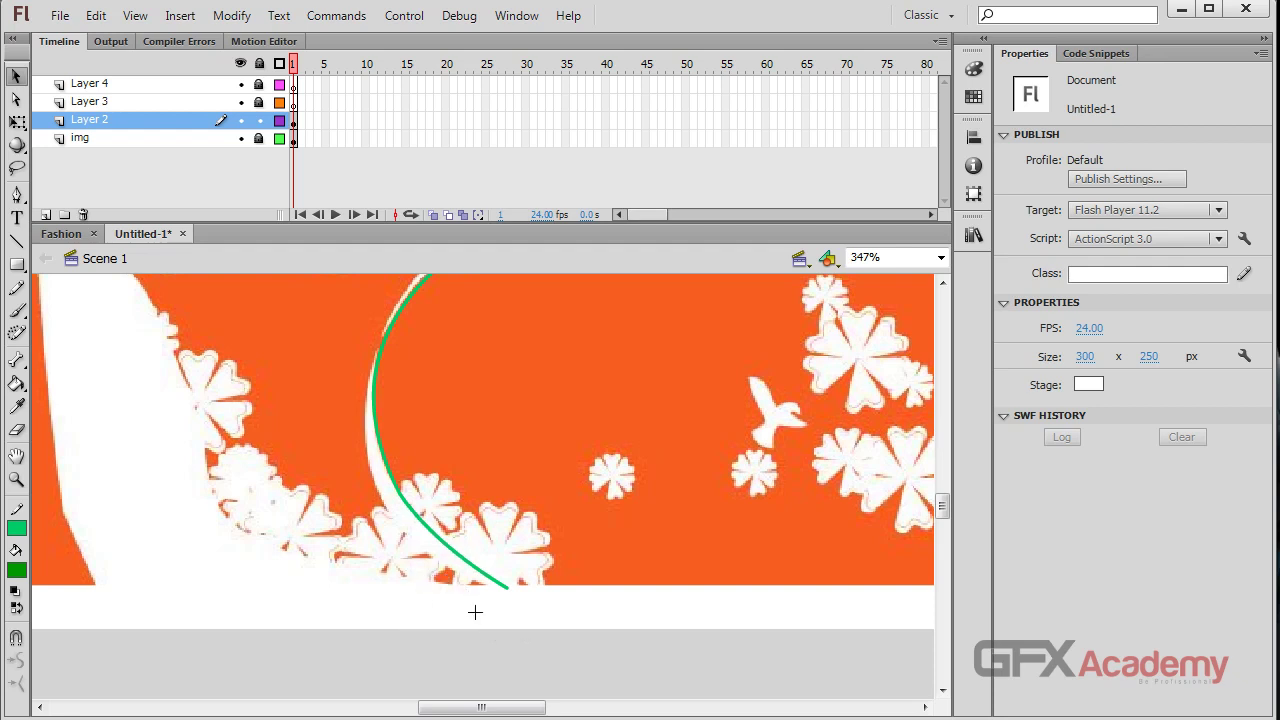
left_click_drag(485, 584, 321, 456)
key("v")
left_click_drag(408, 530, 381, 329)
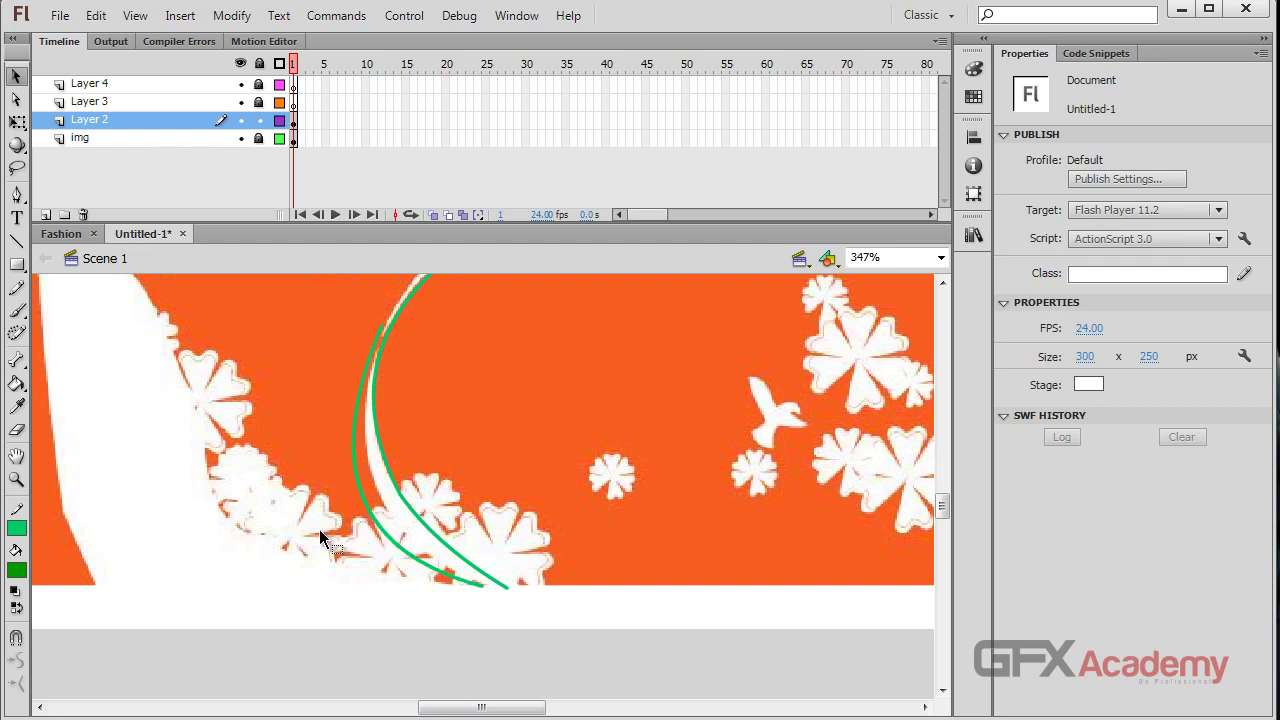
left_click_drag(392, 537, 394, 515)
Continue the neck's back edge from the narrow point up to the corner under the jaw with a curved line.
scroll(186, 479, "up", 3)
key("n")
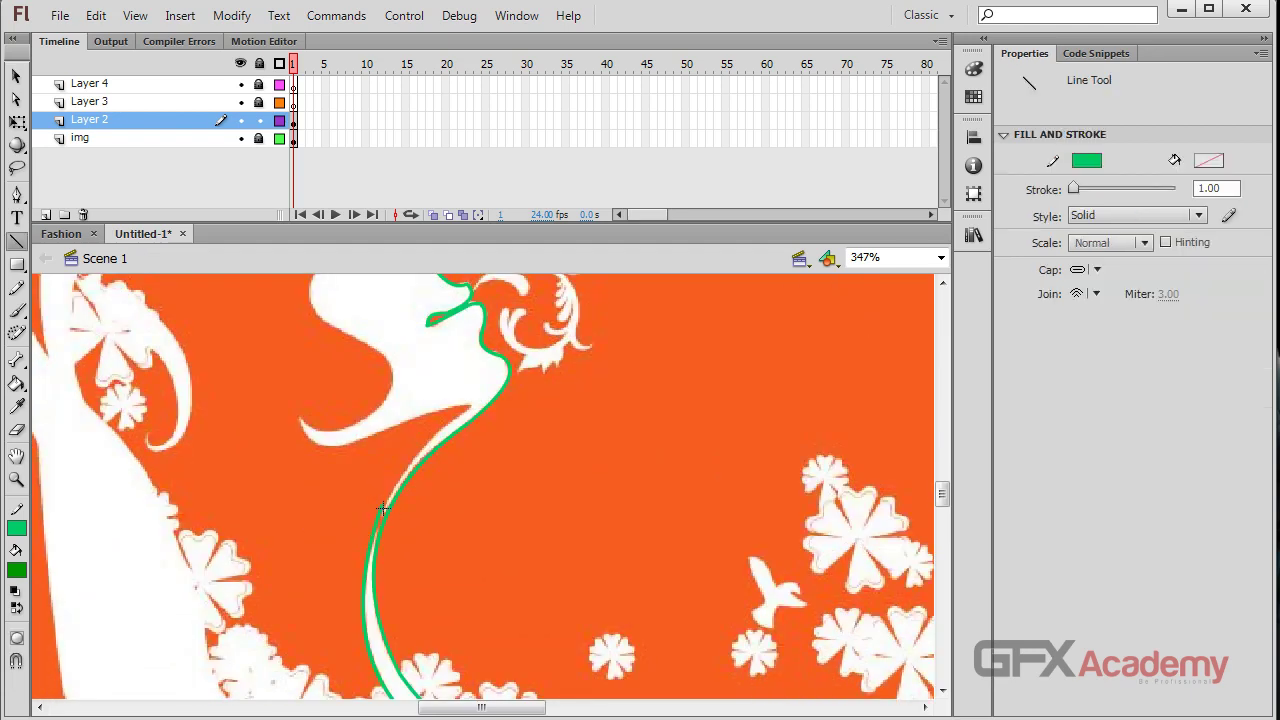
mouse_move(382, 505)
left_mouse_down()
mouse_move(455, 408)
mouse_move(440, 408)
left_mouse_up()
key("v")
left_click_drag(415, 452, 468, 404)
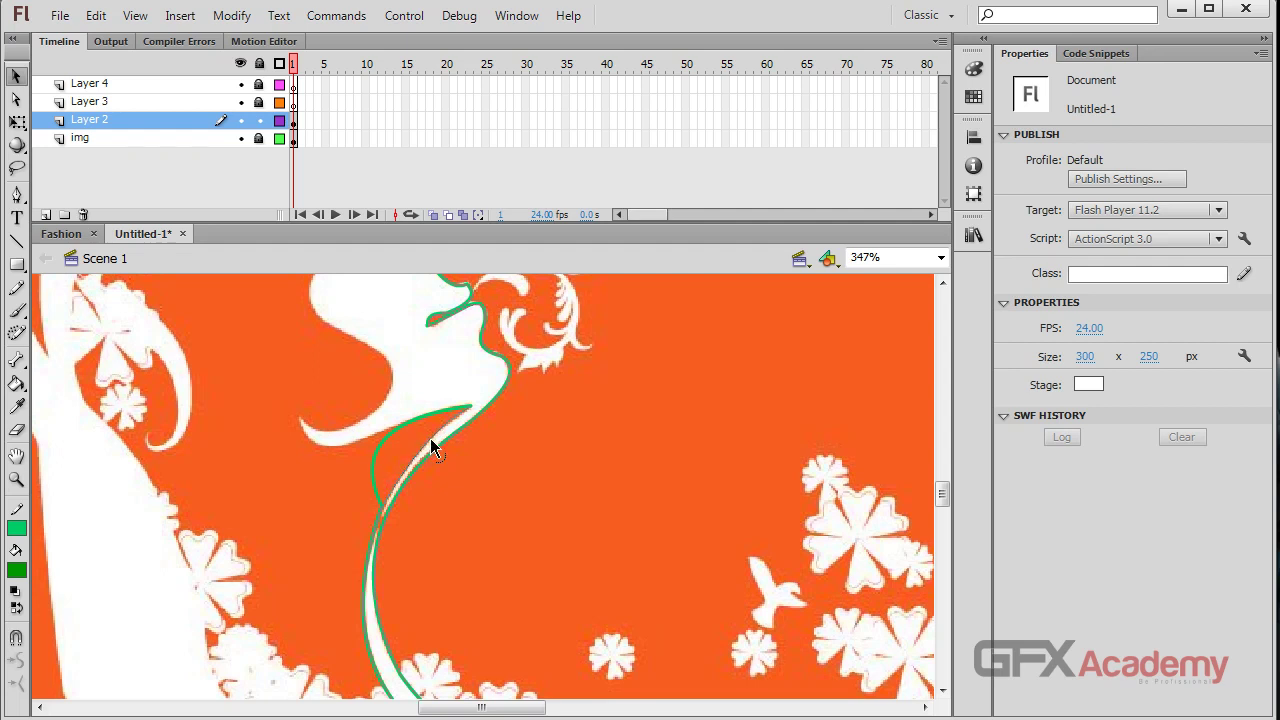
Trace the jaw's lower edge from the neck corner to the hooked tip, curving the line to match the image.
key("n")
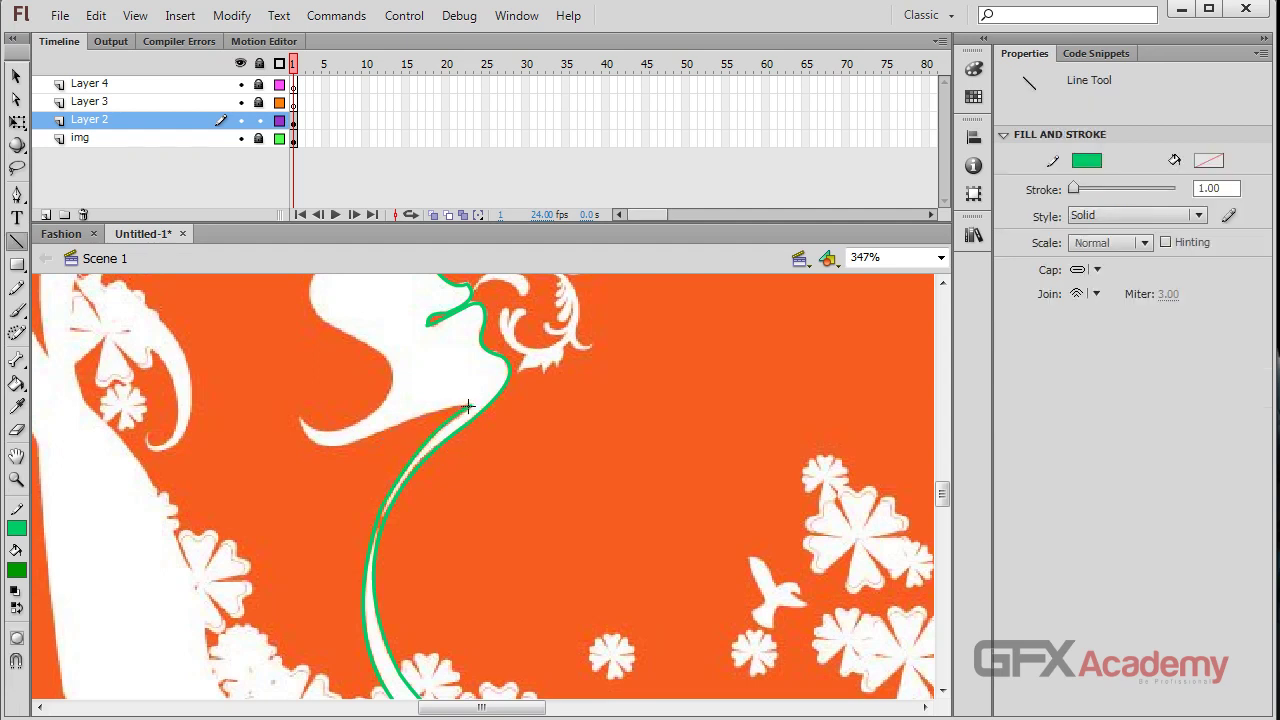
mouse_move(468, 406)
left_mouse_down()
mouse_move(323, 423)
mouse_move(309, 443)
mouse_move(300, 418)
left_mouse_up()
key("v")
left_click_drag(377, 411, 342, 446)
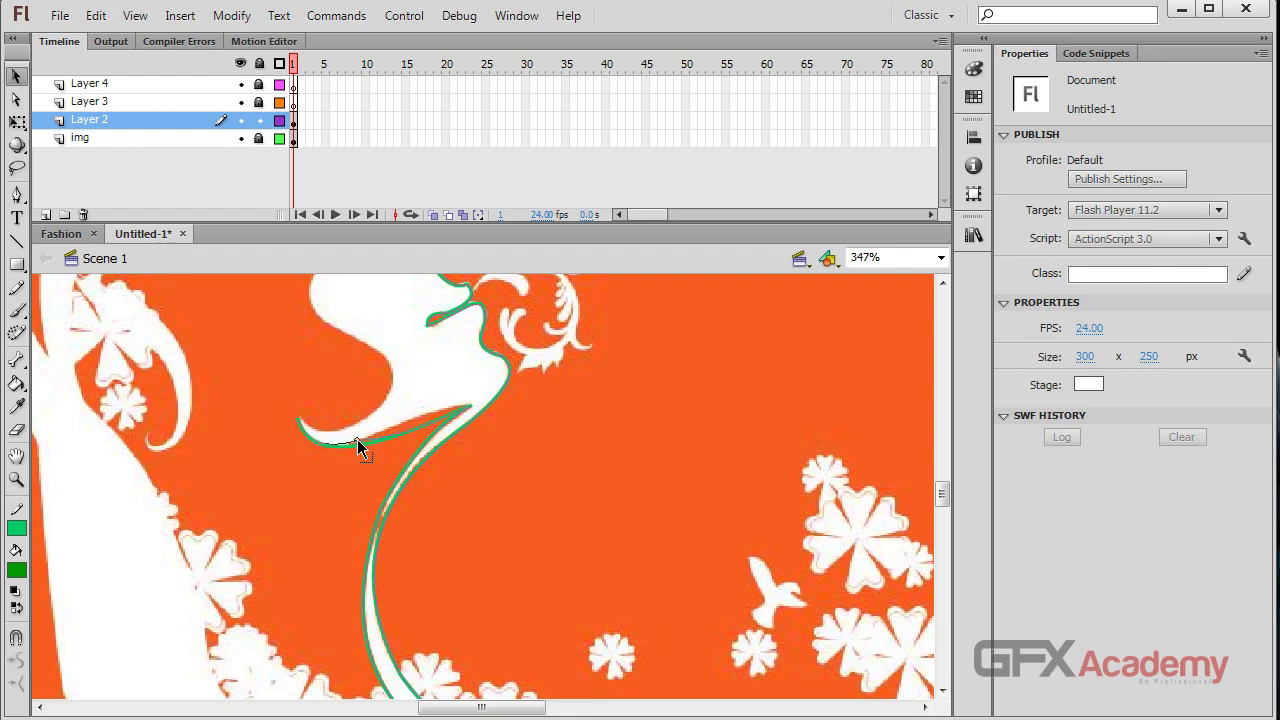
left_click_drag(395, 431, 423, 420)
Trace the hooked tip's upper edge and the bend above it towards the cheek with two connected curved lines.
key("n")
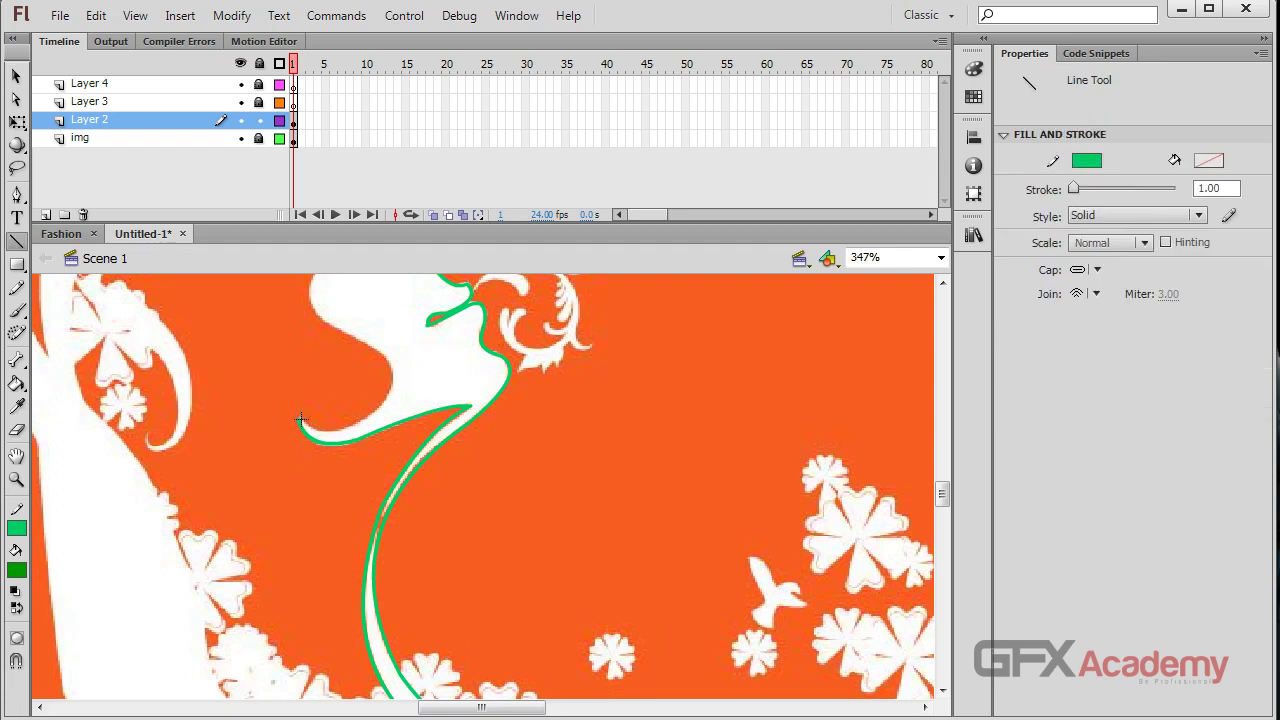
mouse_move(300, 418)
left_mouse_down()
mouse_move(405, 381)
mouse_move(393, 381)
left_mouse_up()
key("v")
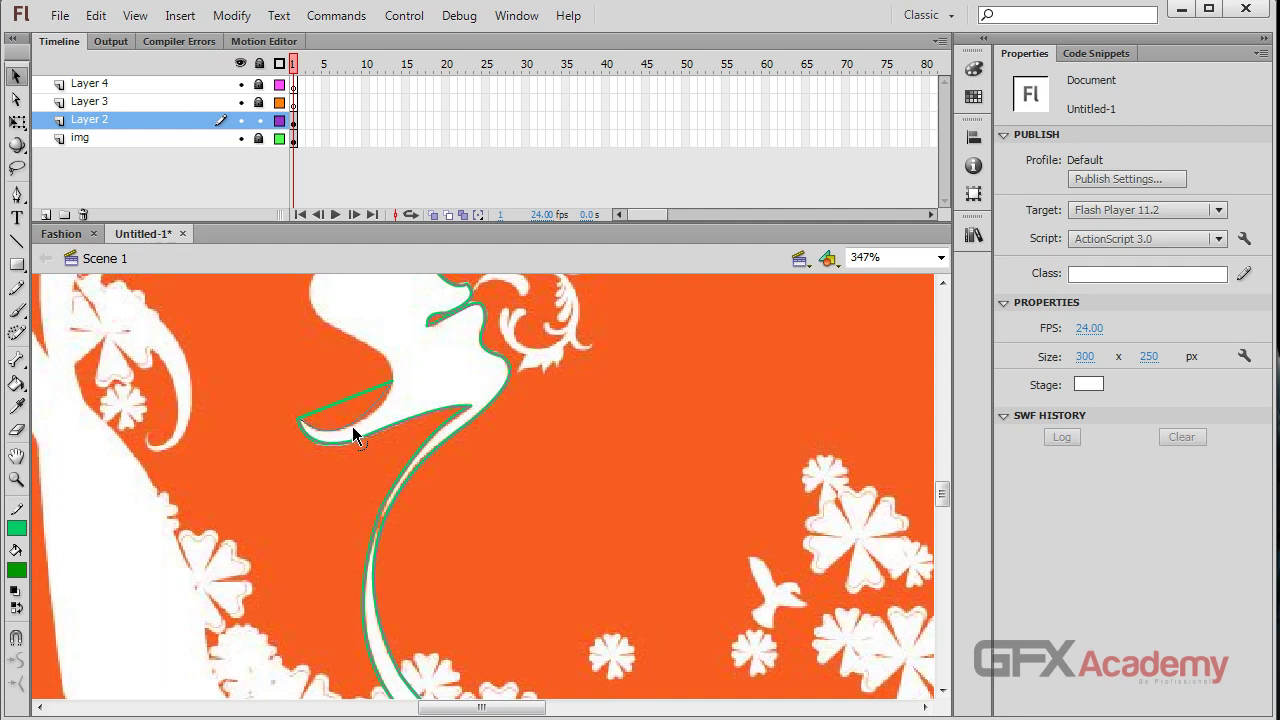
left_click_drag(352, 426, 352, 426)
mouse_move(388, 394)
left_mouse_down()
mouse_move(365, 425)
mouse_move(382, 361)
mouse_move(370, 346)
left_mouse_up()
key("n")
key("v")
Trace the rounded back edge of the cheek from the jaw bend up to below the closed eye with a curved line.
scroll(328, 390, "up", 3)
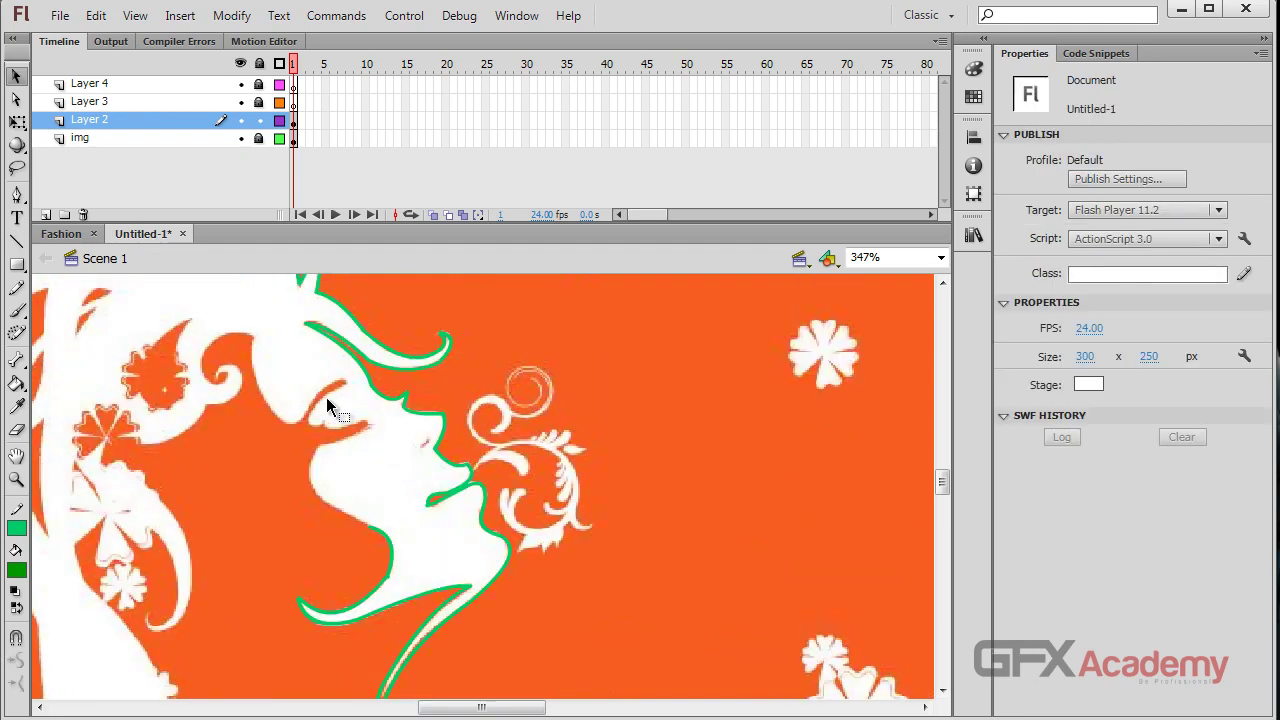
key("n")
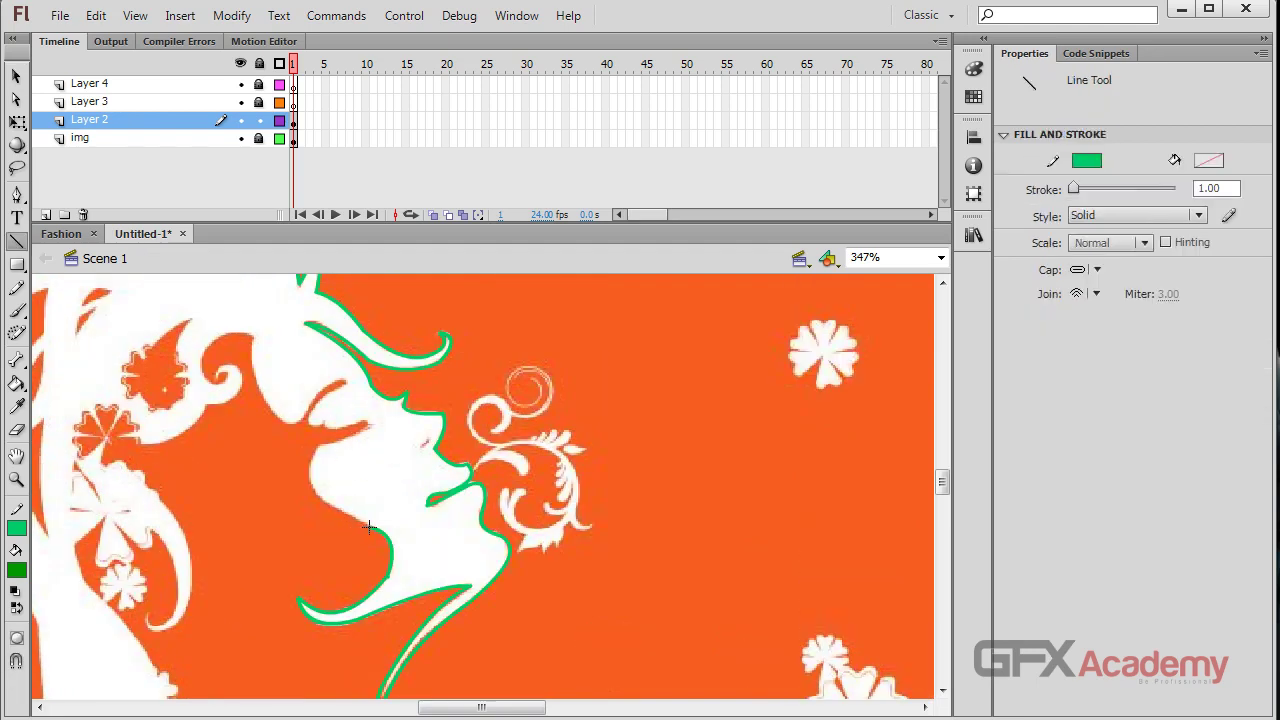
left_click_drag(368, 525, 319, 447)
key("v")
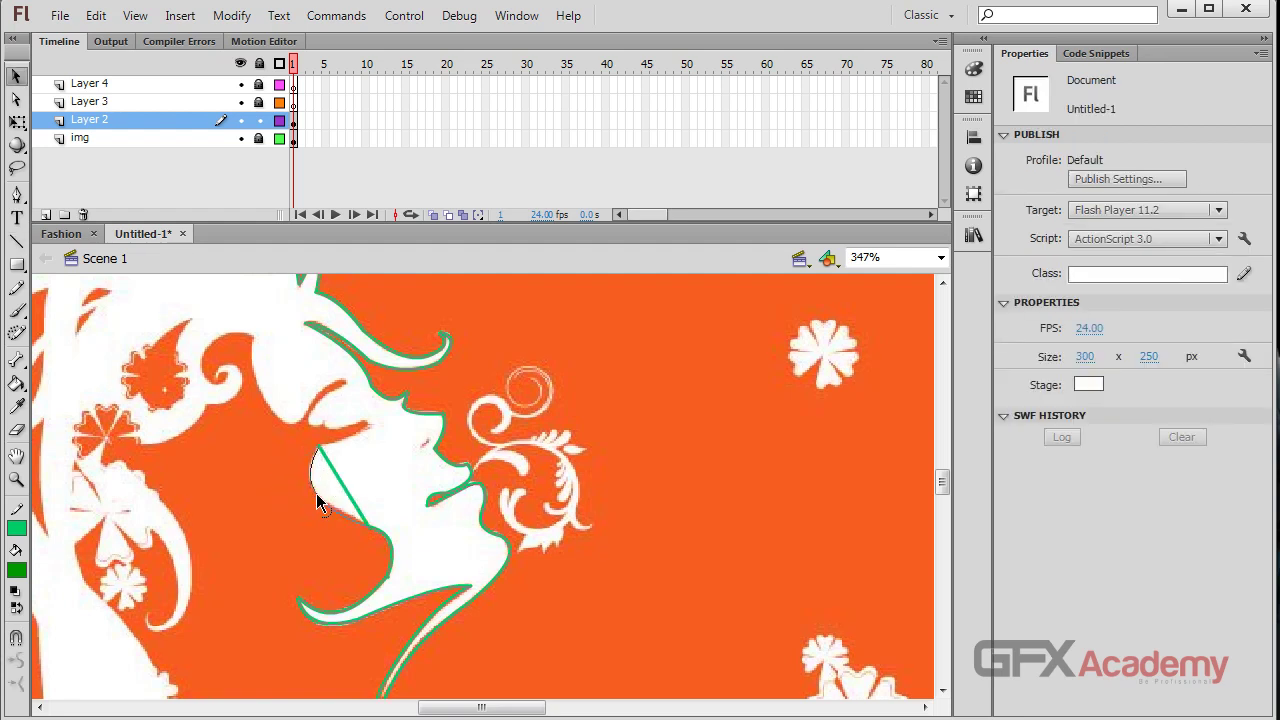
left_click_drag(317, 495, 314, 490)
Trace the lower edge of the closed eye's slit from the cheek curve to its inner end with a curved line.
key("n")
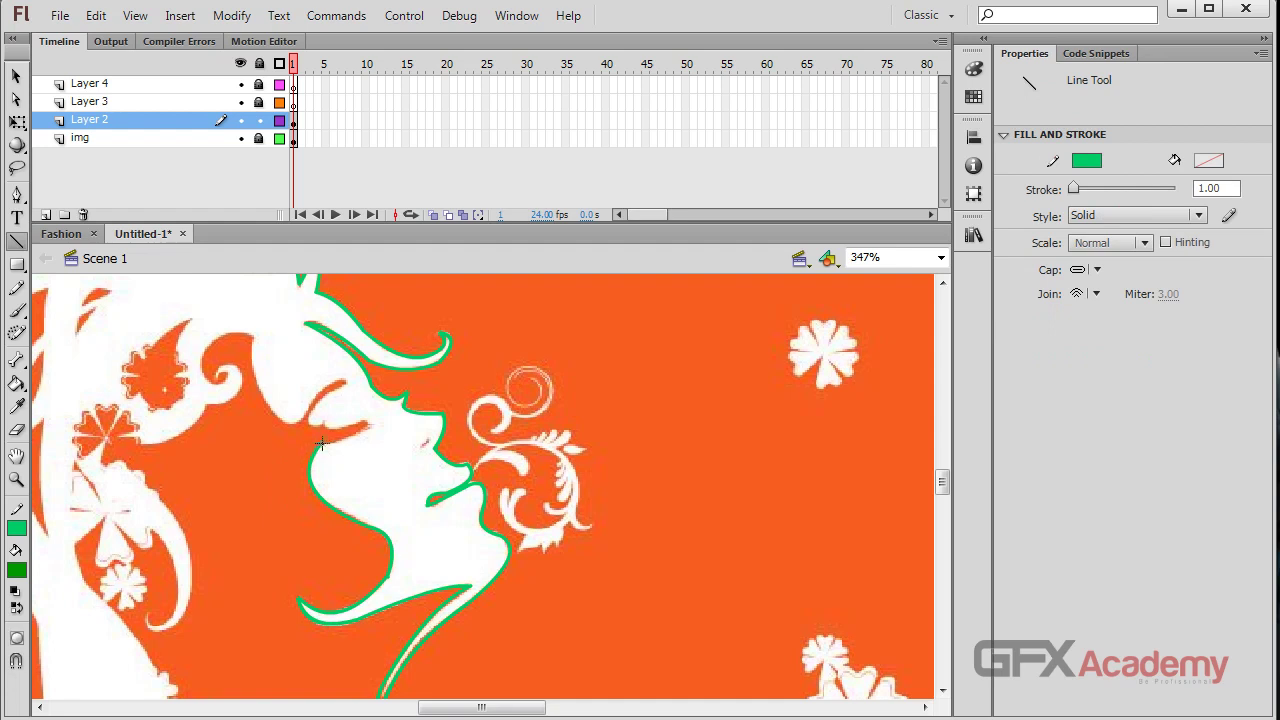
mouse_move(321, 444)
left_mouse_down()
mouse_move(368, 424)
mouse_move(352, 445)
left_mouse_up()
key("v")
left_click(316, 452)
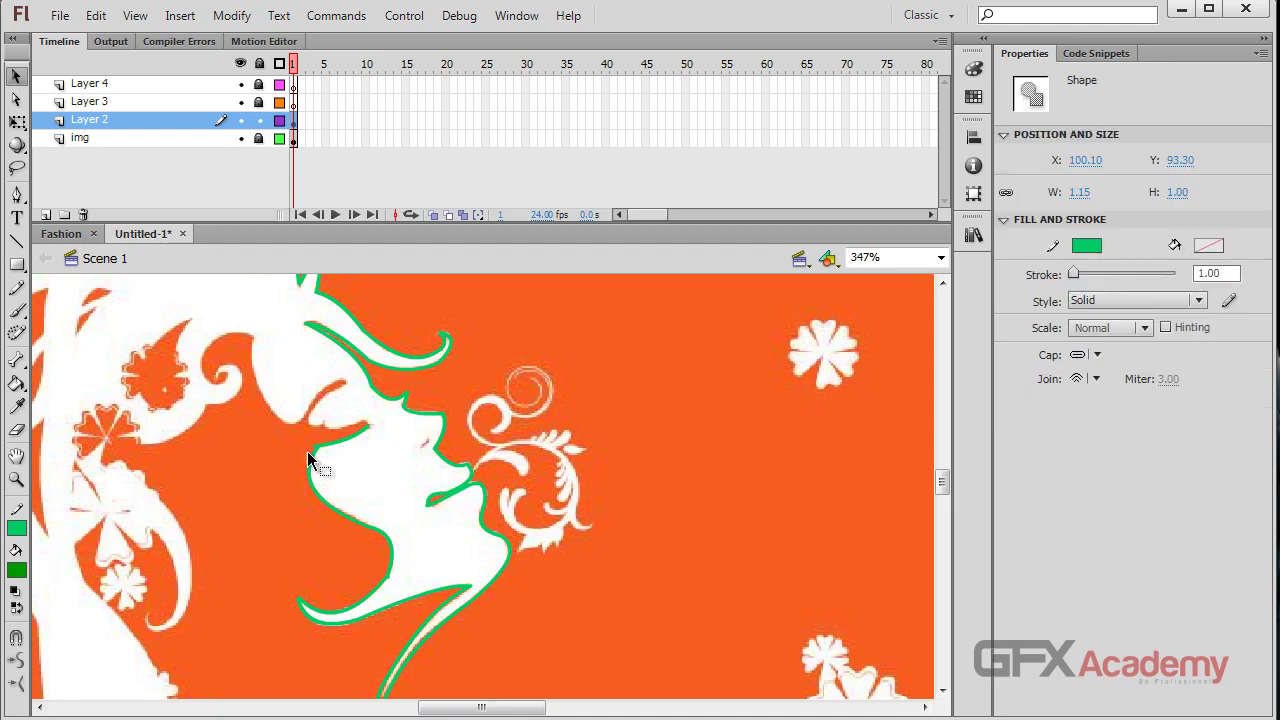
left_click(296, 506)
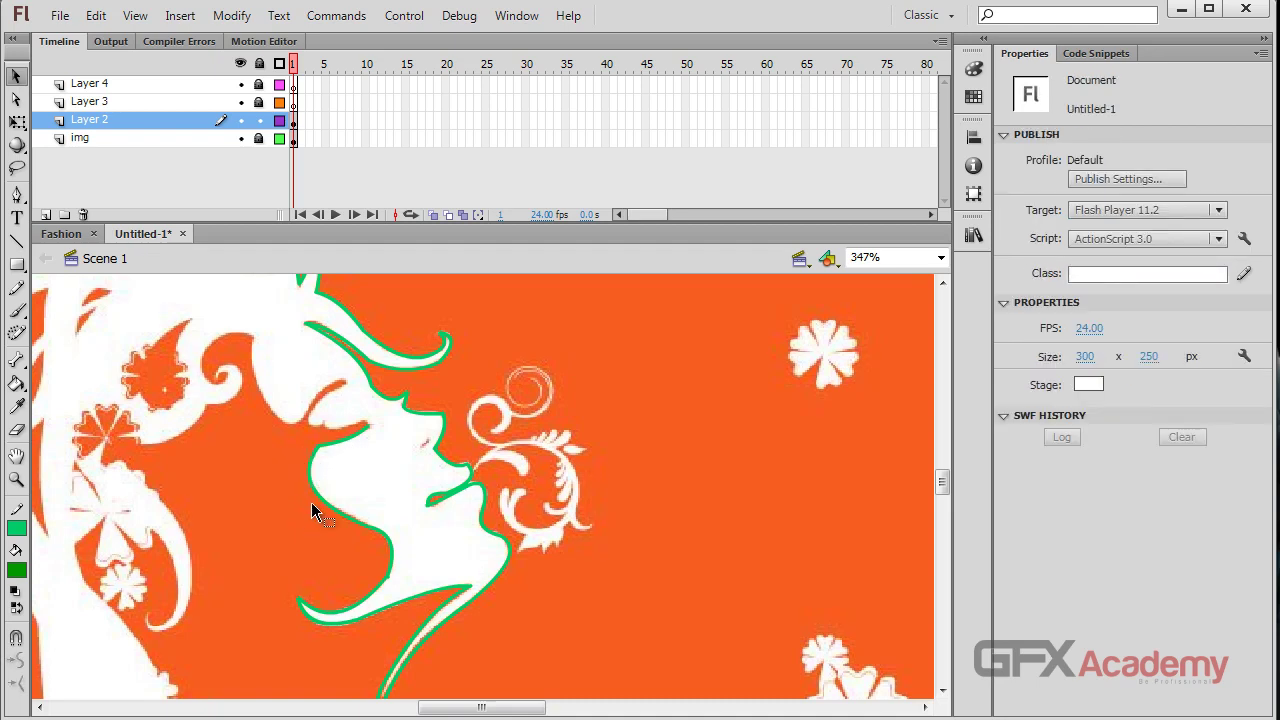
Delete the stray line end where the hooked tip's upper curve meets the jaw bend, and tidy that joint.
left_click_drag(371, 562, 438, 593)
key("ctrl+equal")
key("ctrl+equal")
left_click(532, 486)
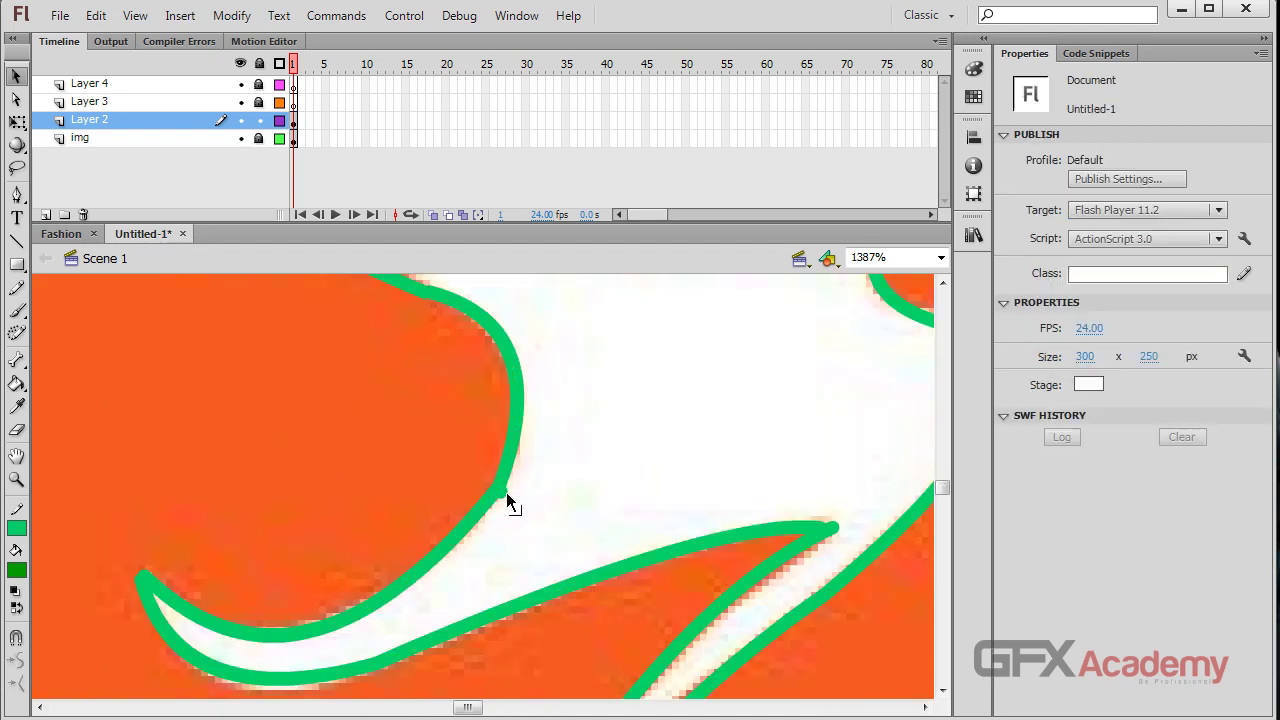
left_click(504, 492)
key("Delete")
left_click(500, 484)
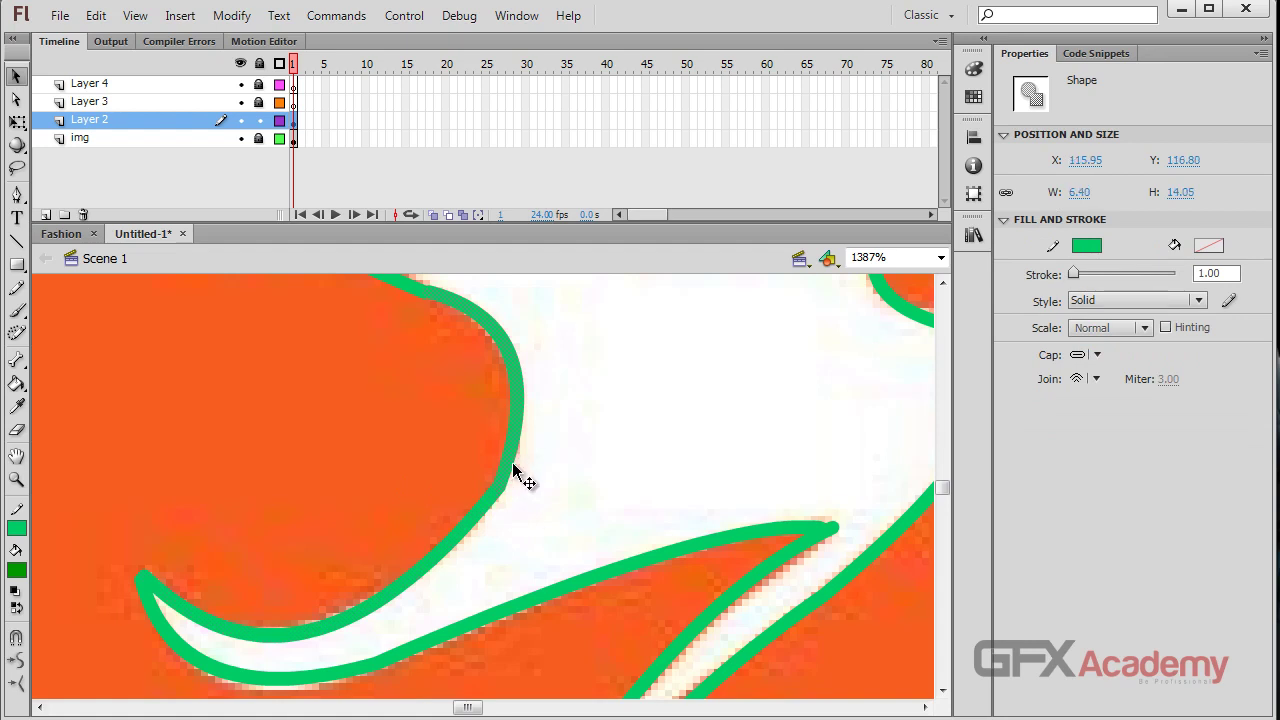
key("Delete")
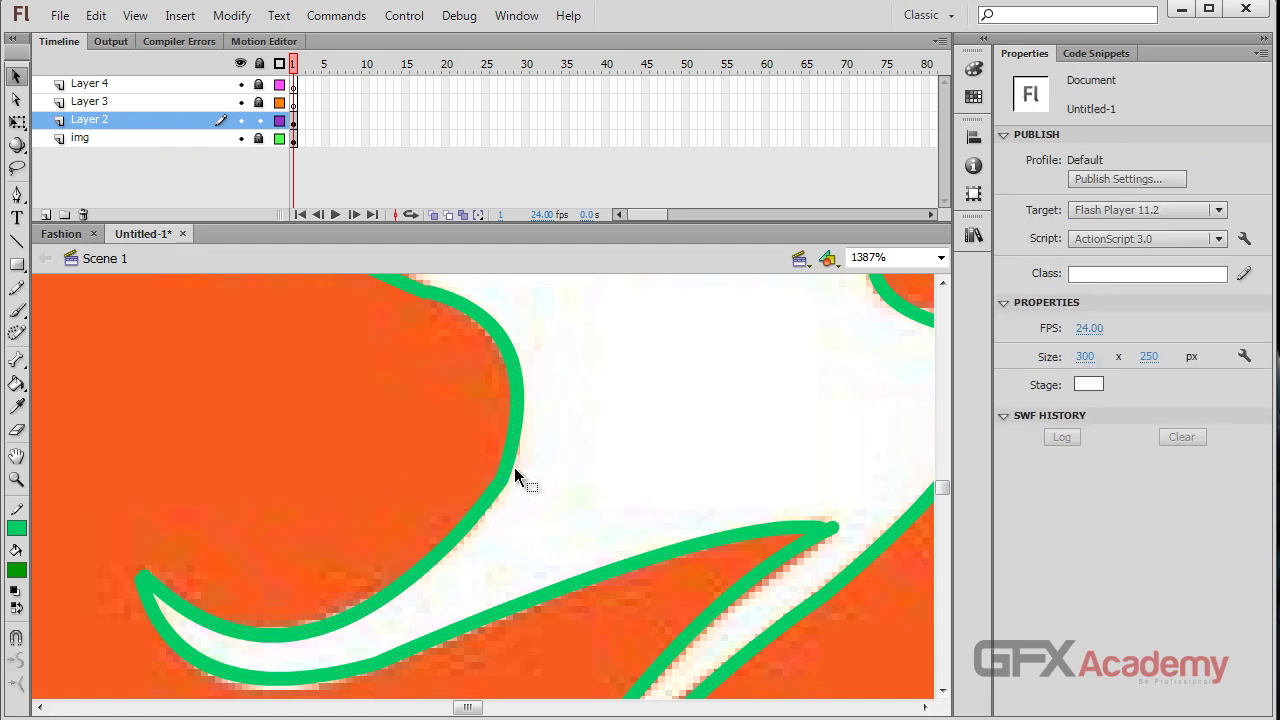
left_click(506, 489)
key("Delete")
Adjust the joints on the hooked tip's lower edge and between the cheek and jaw-bend curves to smooth the outline.
scroll(404, 475, "down", 3)
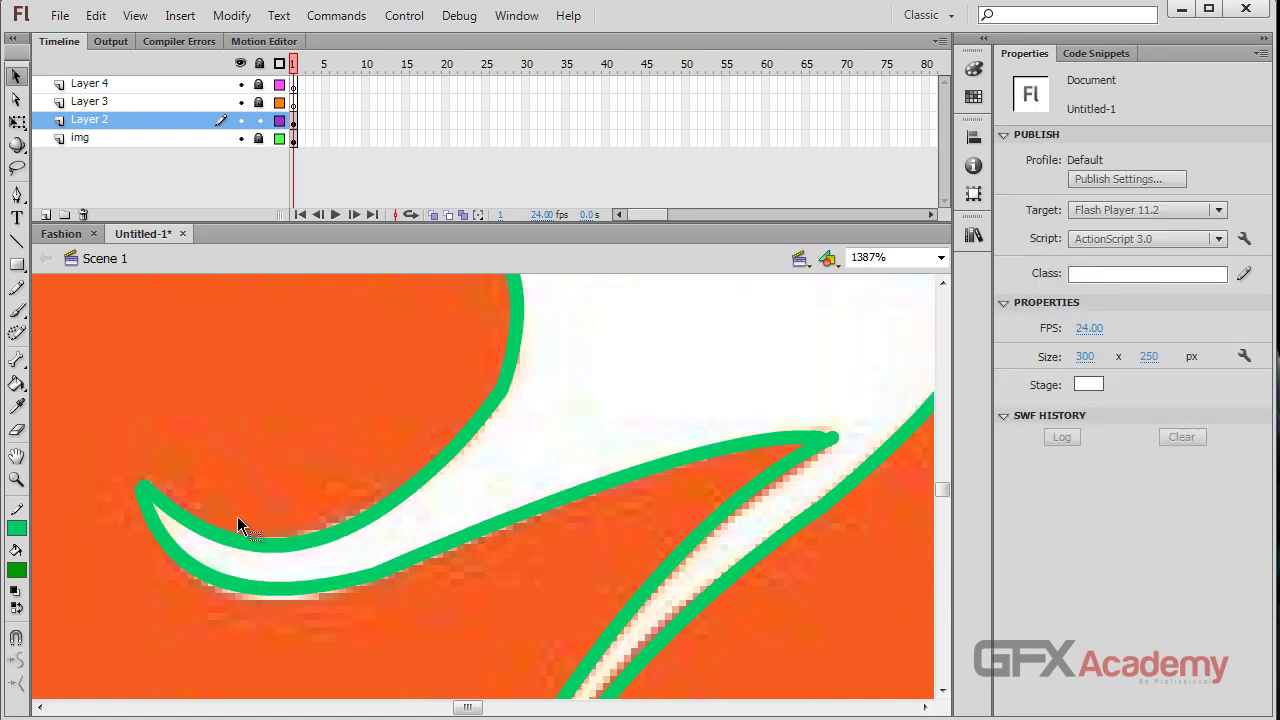
left_click(334, 580)
key("Delete")
left_click(366, 586)
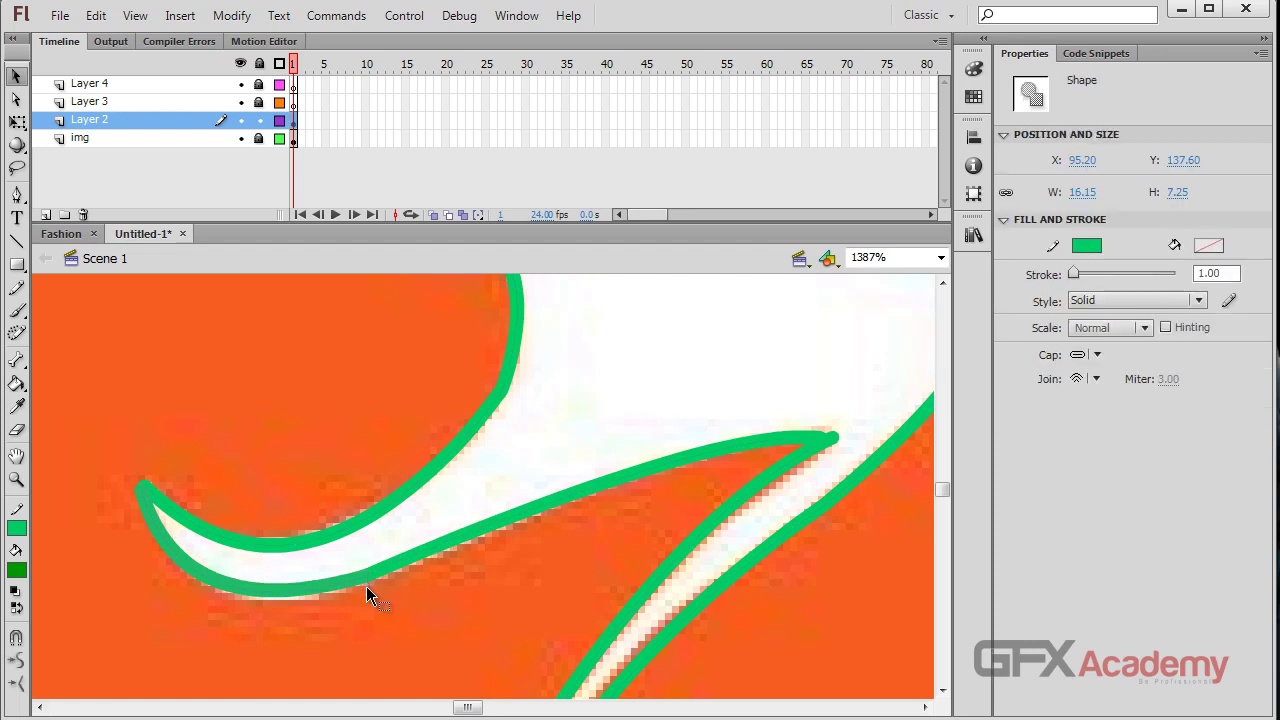
scroll(400, 494, "up", 10)
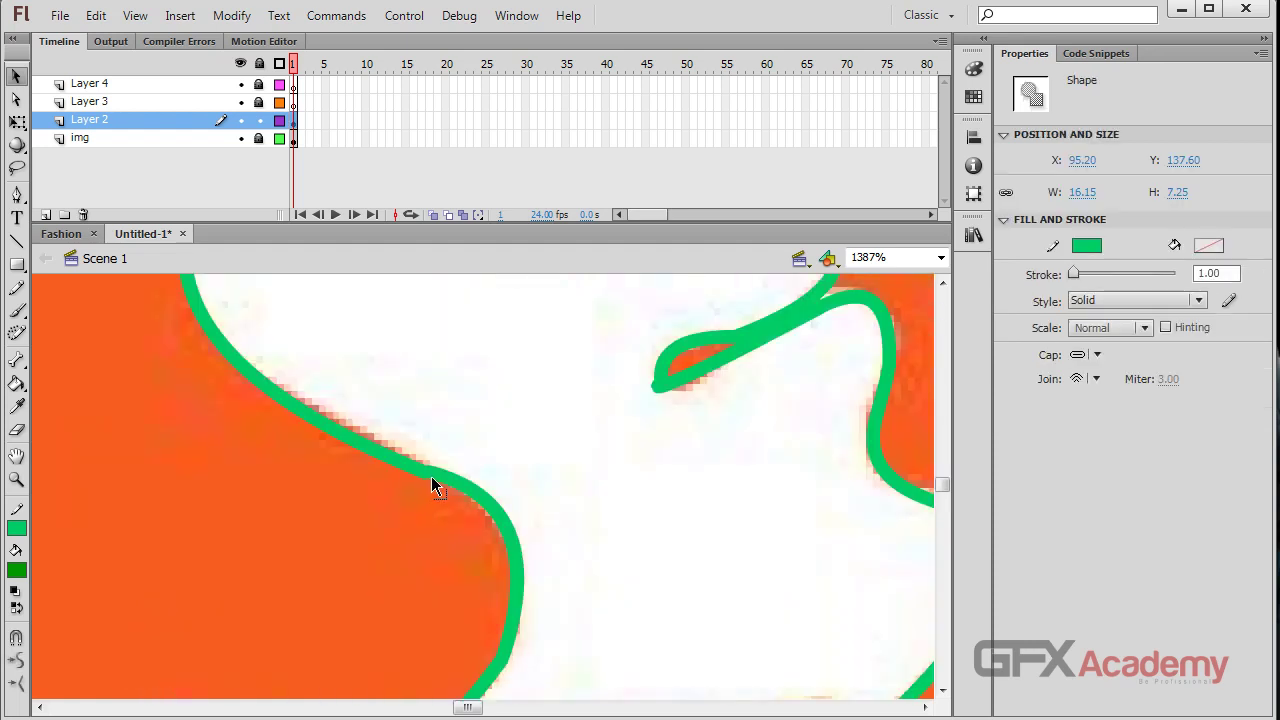
mouse_move(426, 473)
left_mouse_down()
mouse_move(394, 480)
mouse_move(421, 473)
left_mouse_up()
Trace the upper edge of the closed eye's slit with a line from its inner end to the eyelid crease, bowed downward.
scroll(250, 463, "up", 6)
scroll(250, 463, "up", 9)
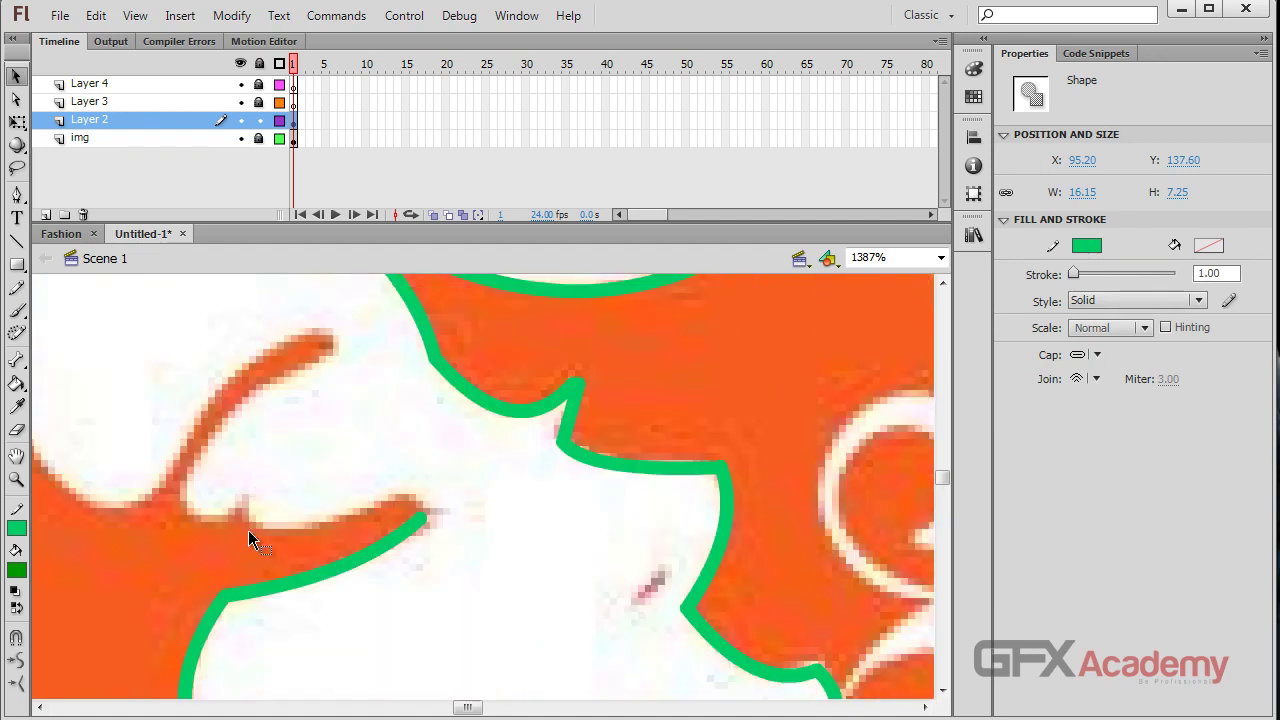
left_click_drag(231, 513, 574, 482)
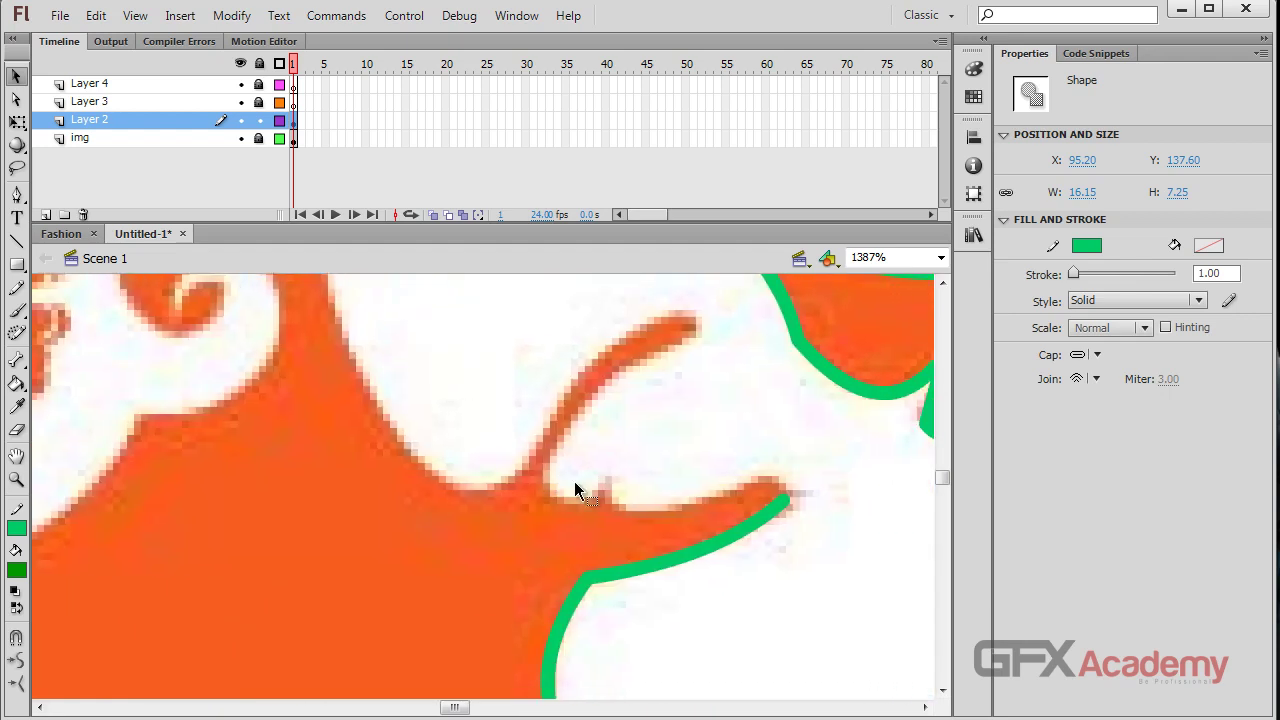
key("n")
left_click_drag(785, 497, 545, 491)
key("v")
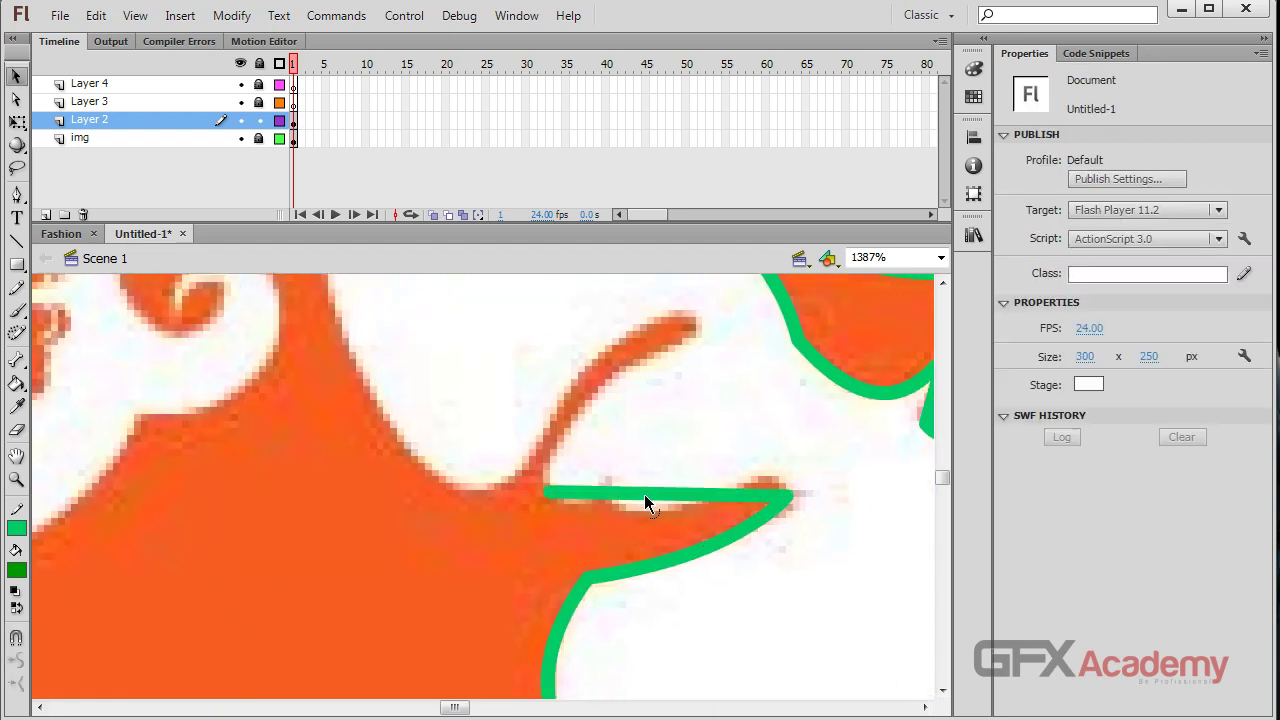
left_click_drag(644, 499, 636, 513)
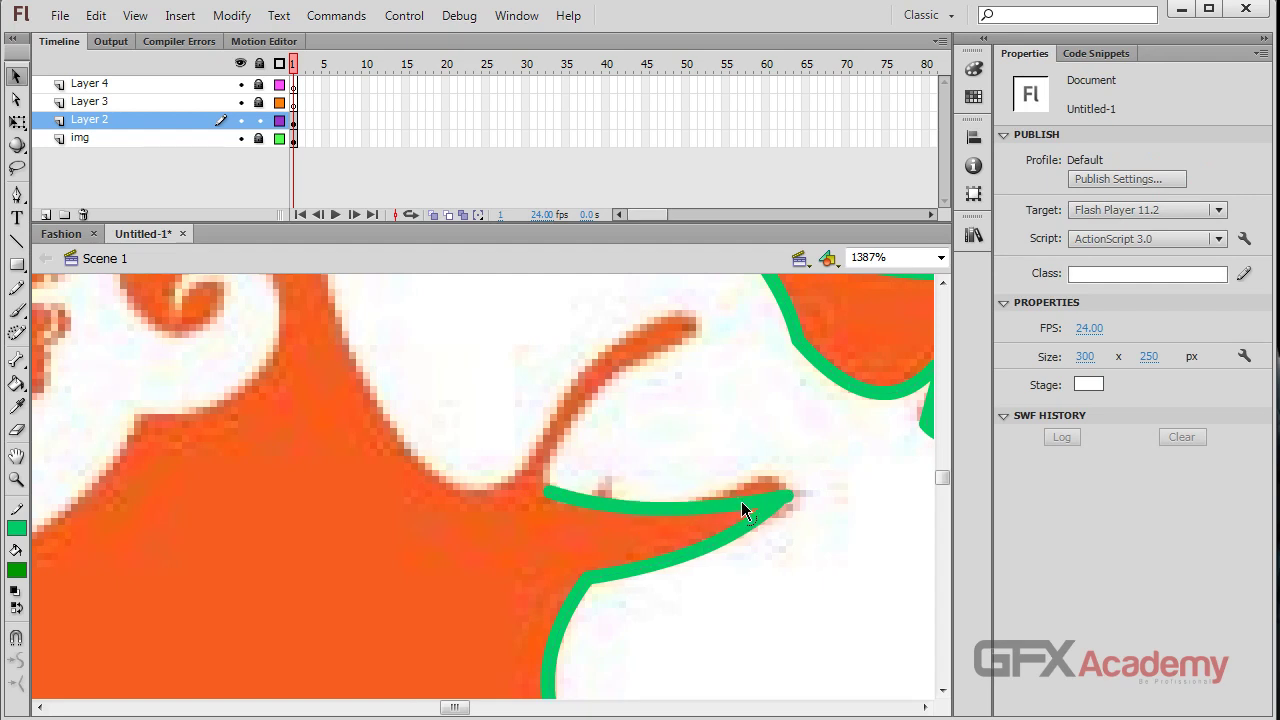
Round the closed eye slit's pointed end, deepen its upper edge, and trace the lower edge of the thin lash above it with a curved line.
mouse_move(742, 503)
left_mouse_down()
mouse_move(763, 474)
mouse_move(788, 494)
left_mouse_up()
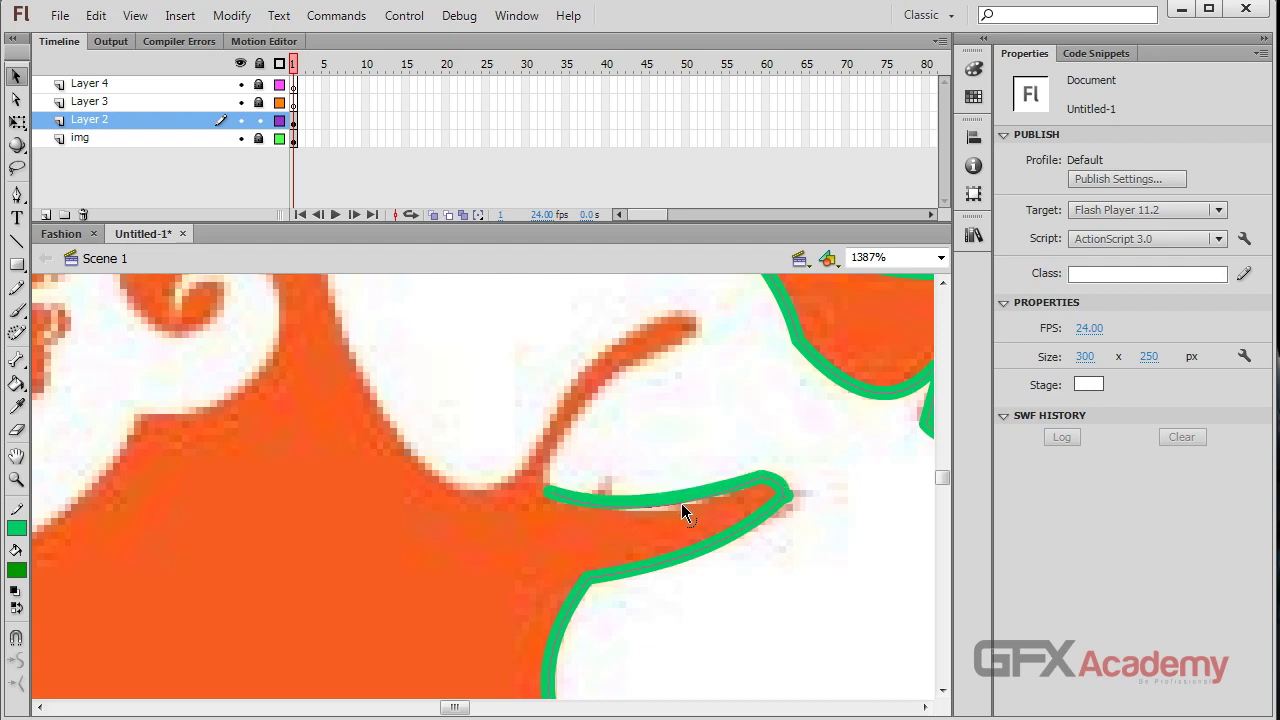
left_click_drag(697, 512, 697, 512)
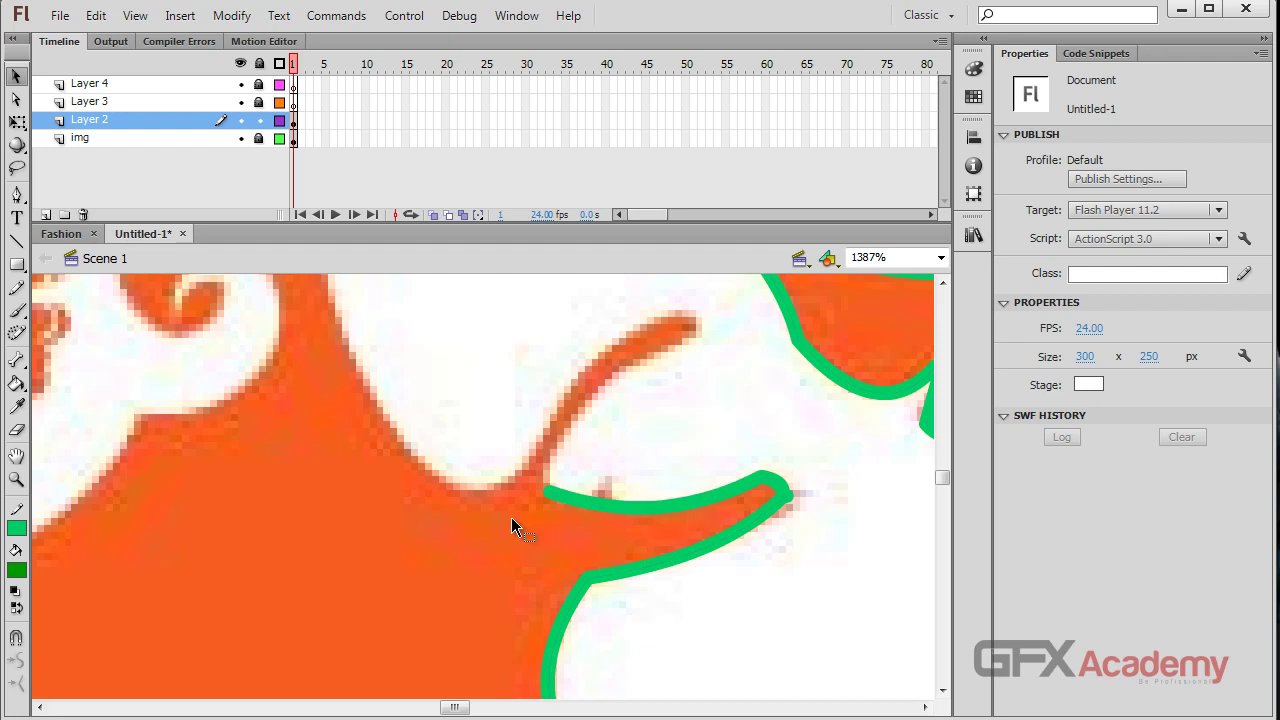
key("n")
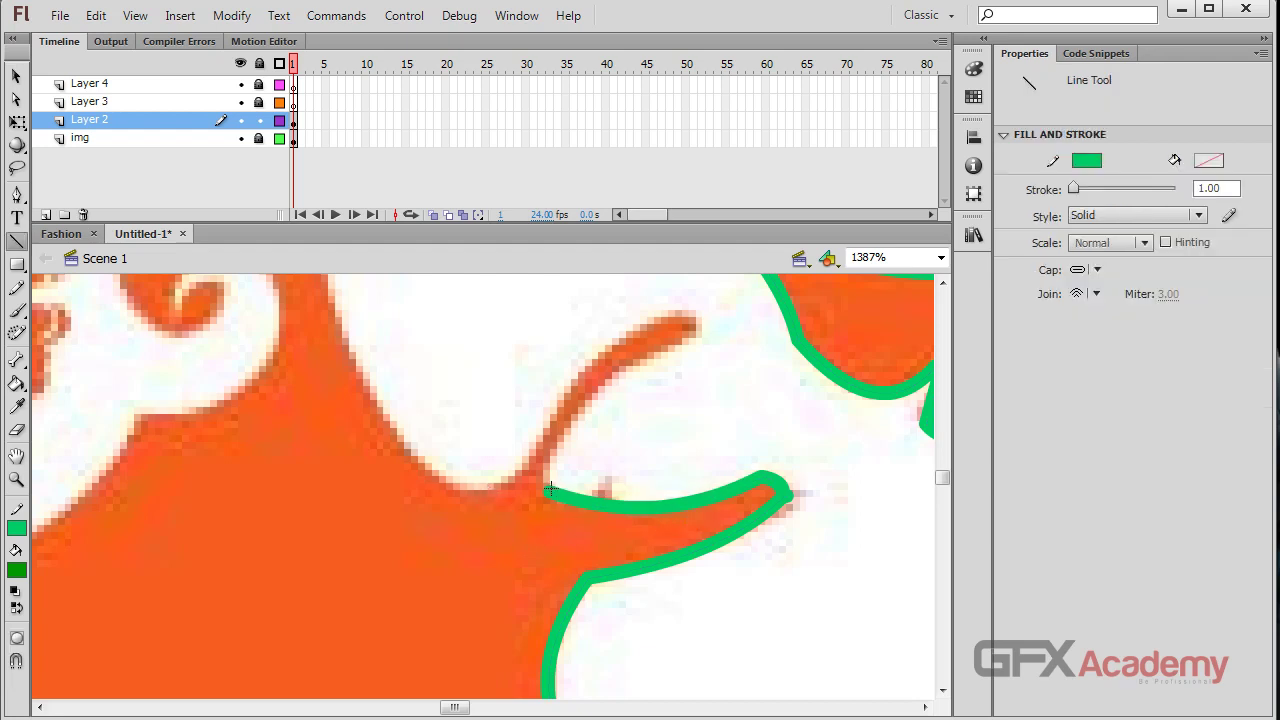
left_click_drag(547, 490, 695, 337)
key("v")
left_click_drag(624, 397, 598, 387)
Cap the thin lash's tip with a short rounded line and delete the stray line end left there.
key("n")
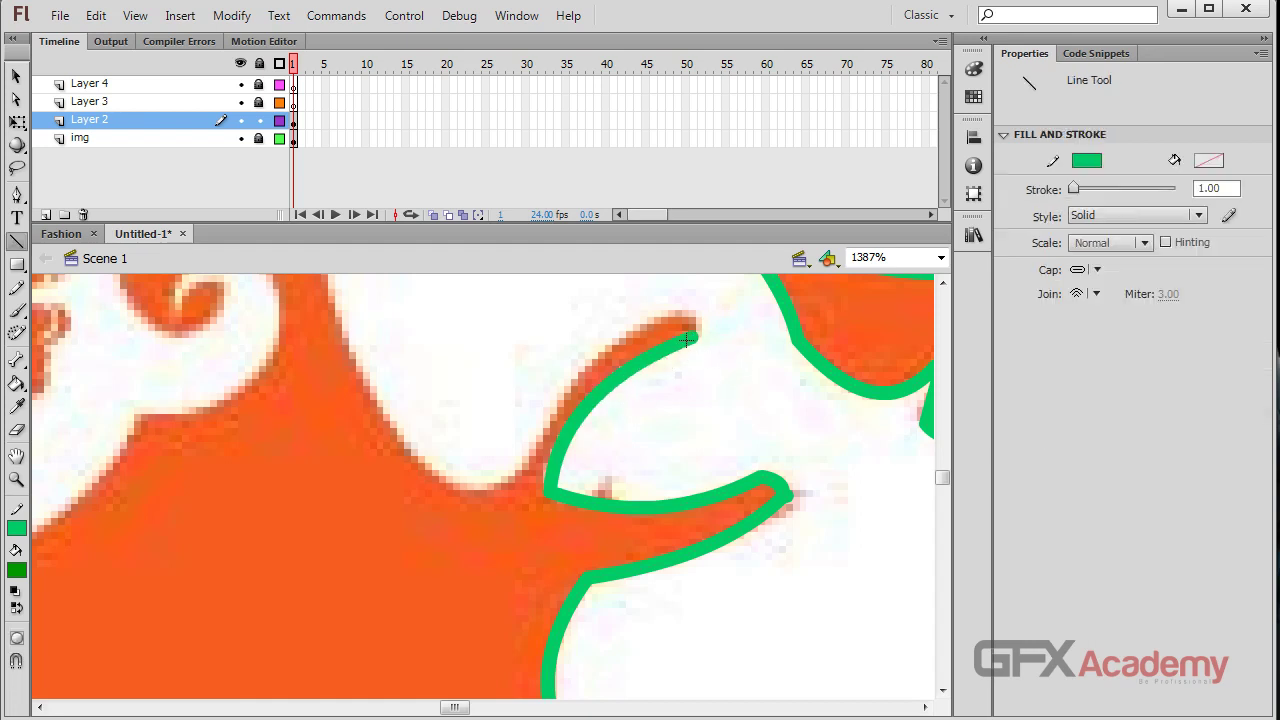
mouse_move(697, 338)
left_mouse_down()
mouse_move(645, 323)
mouse_move(674, 334)
mouse_move(691, 320)
left_mouse_up()
key("v")
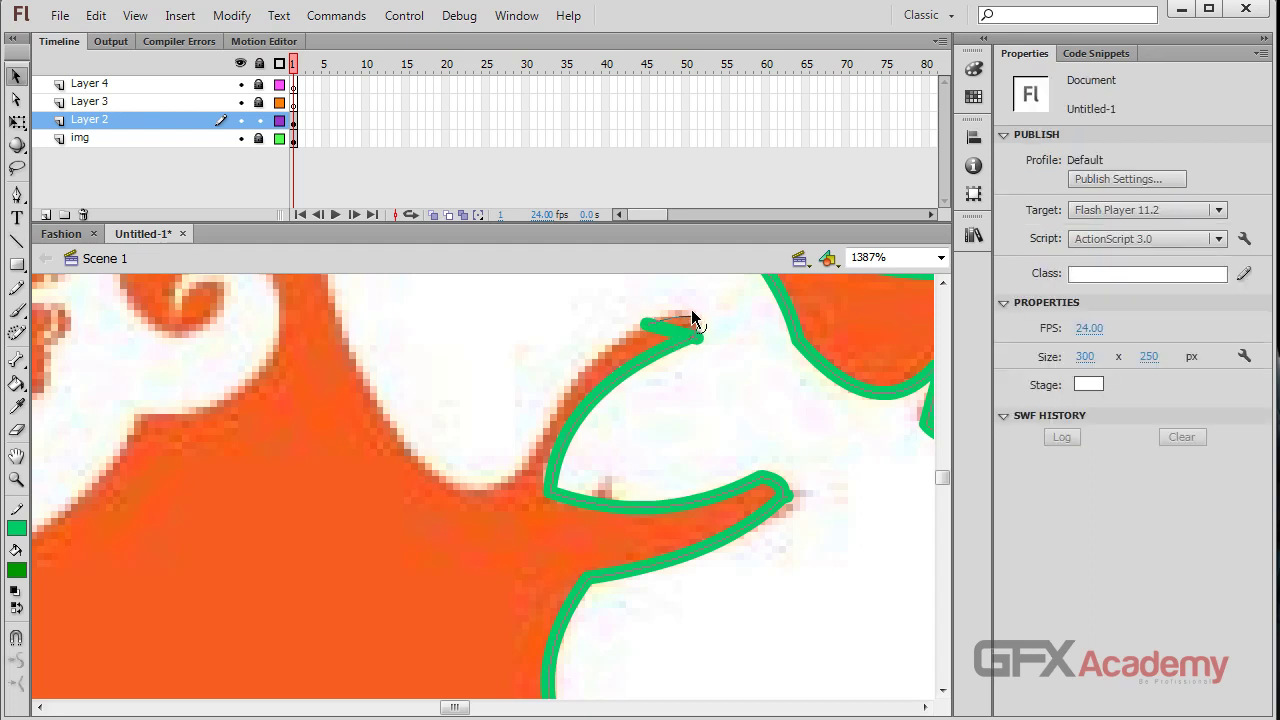
left_click(701, 340)
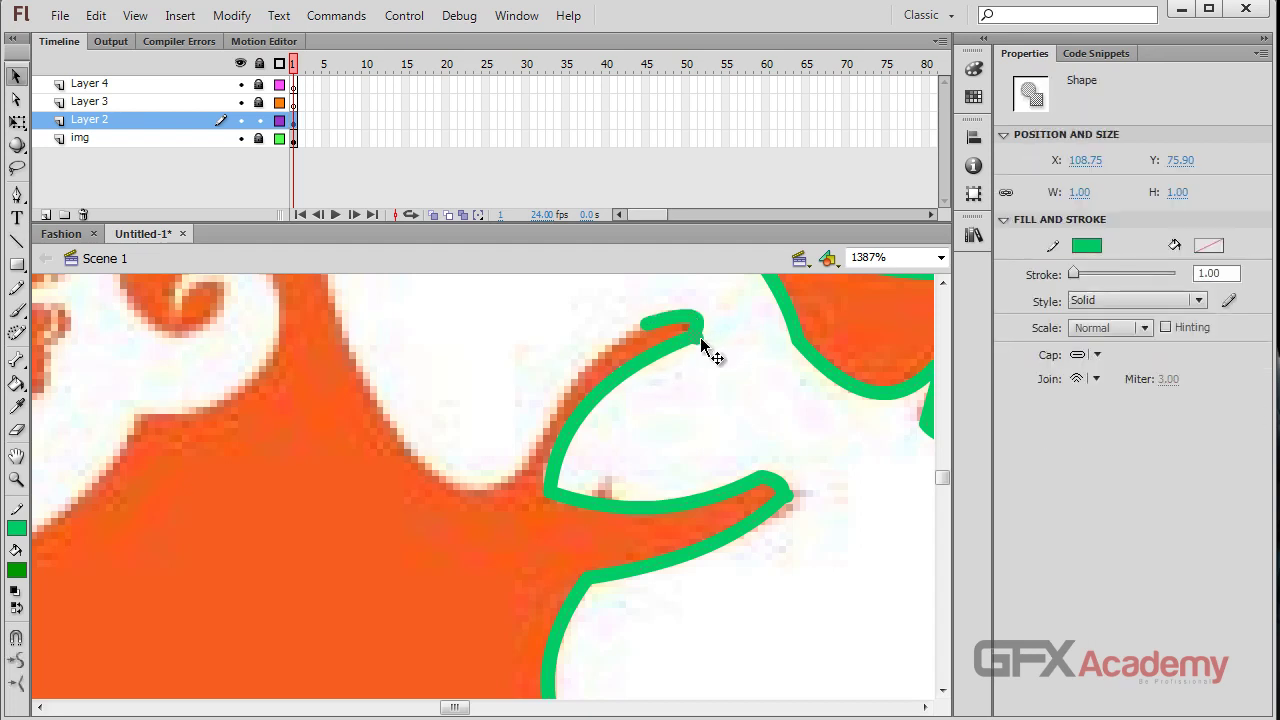
left_click(661, 405)
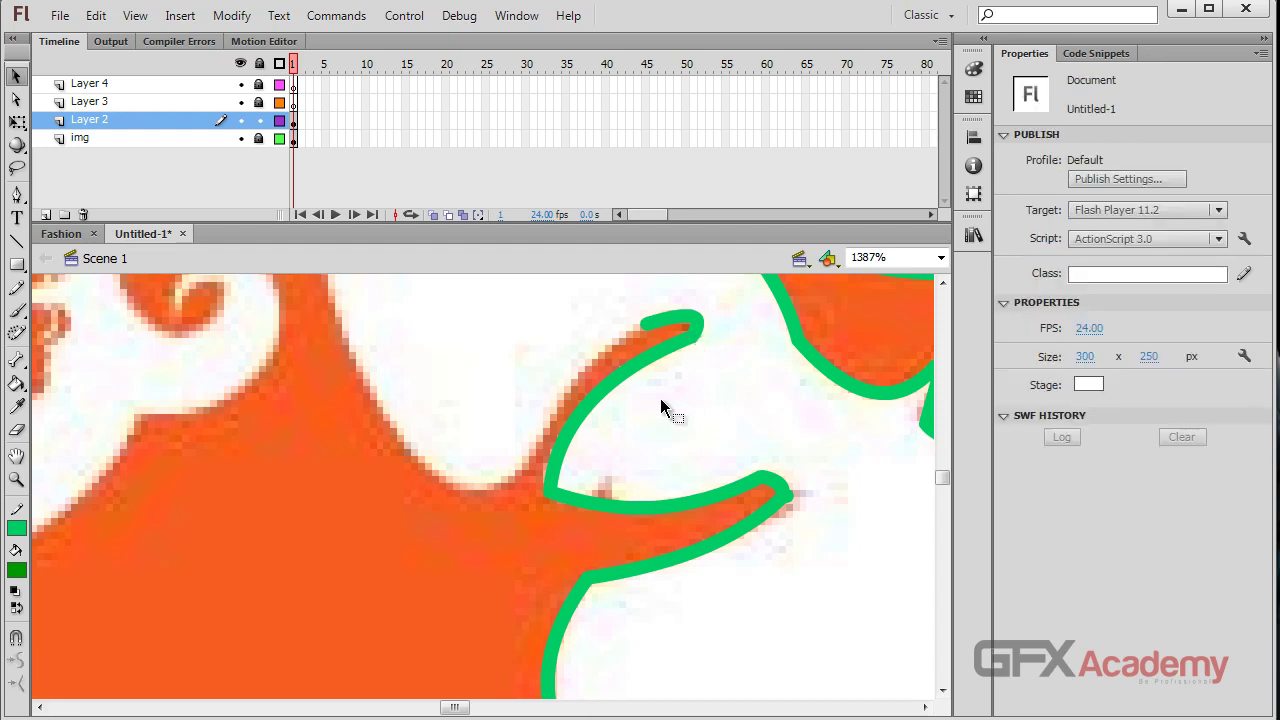
Trace the thin lash's upper edge from its rounded tip down to its base with a curved line.
key("n")
mouse_move(642, 328)
left_mouse_down()
mouse_move(605, 340)
mouse_move(457, 483)
left_mouse_up()
key("v")
left_click_drag(589, 363, 564, 414)
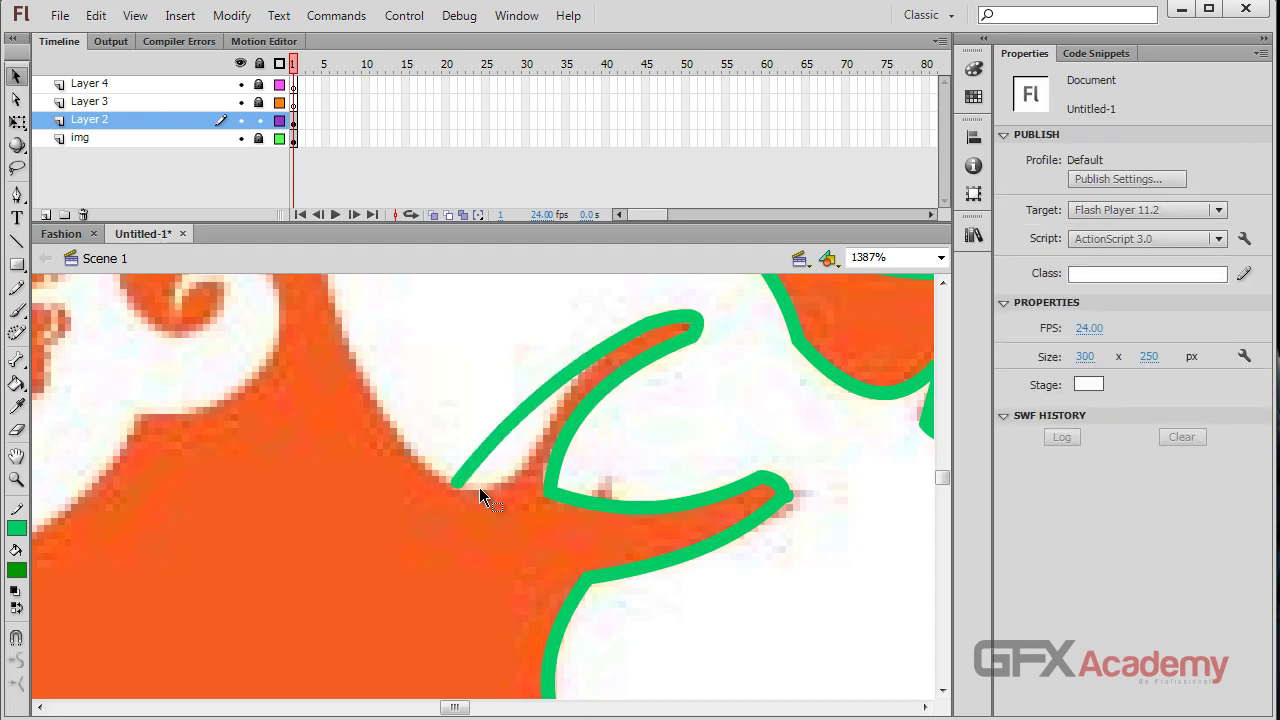
mouse_move(462, 487)
left_mouse_down()
mouse_move(518, 472)
mouse_move(511, 480)
left_mouse_up()
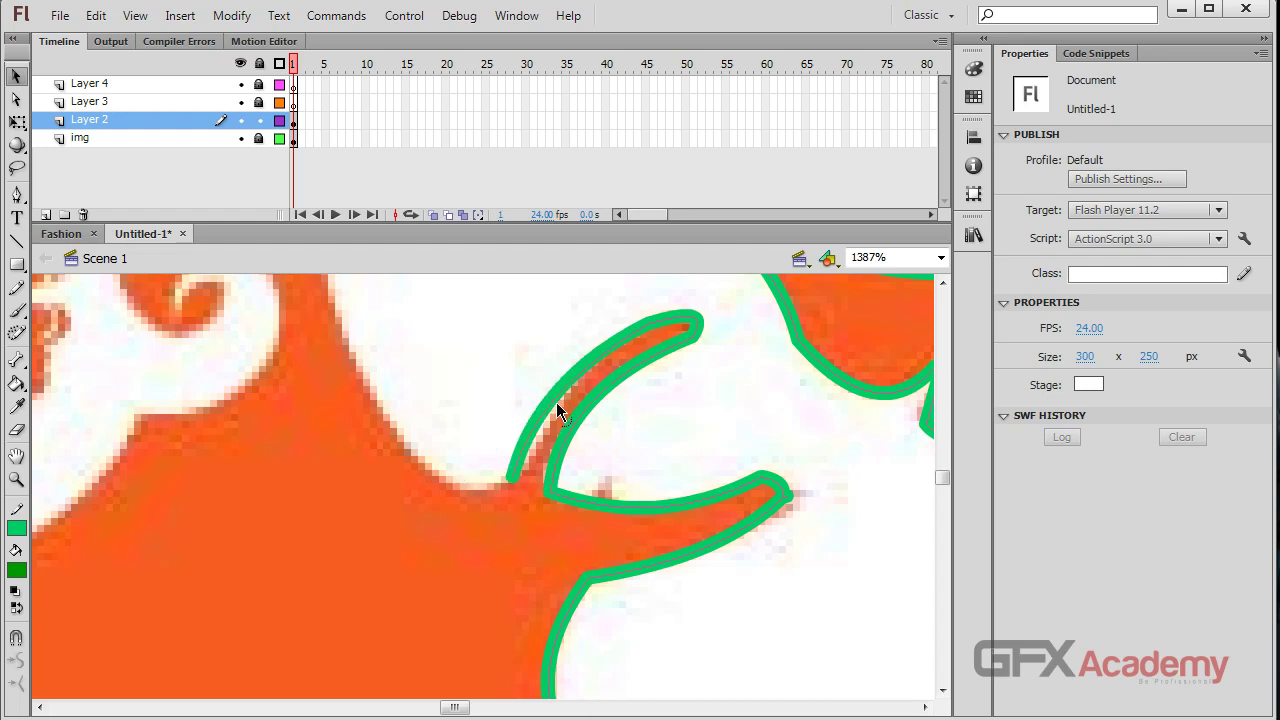
Trace the white area's rounded lower edge from the lash's base toward the swirl with a line bowed downward.
key("n")
mouse_move(508, 476)
left_mouse_down()
mouse_move(443, 466)
mouse_move(363, 380)
left_mouse_up()
key("v")
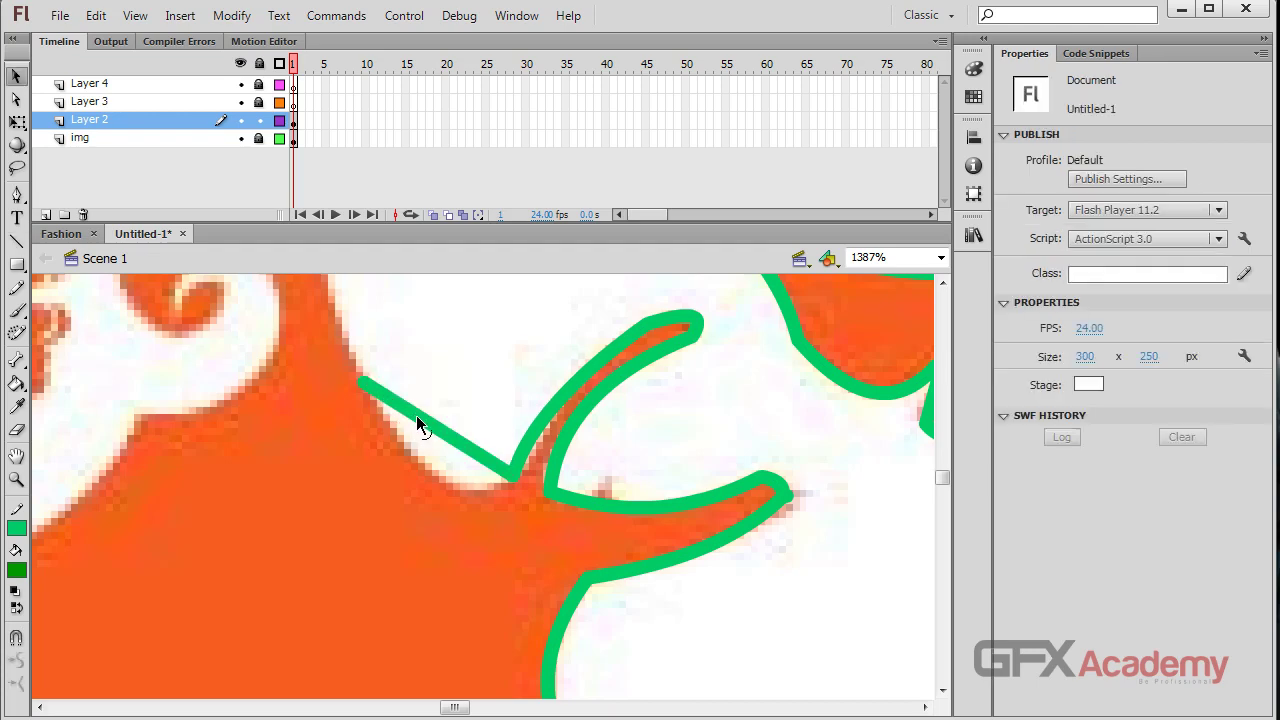
mouse_move(420, 421)
left_mouse_down()
mouse_move(428, 470)
mouse_move(414, 471)
left_mouse_up()
key("ctrl+z")
Continue the outline up the swirl's stem to the swirl's upper corner with a curved line.
scroll(300, 448, "up", 5)
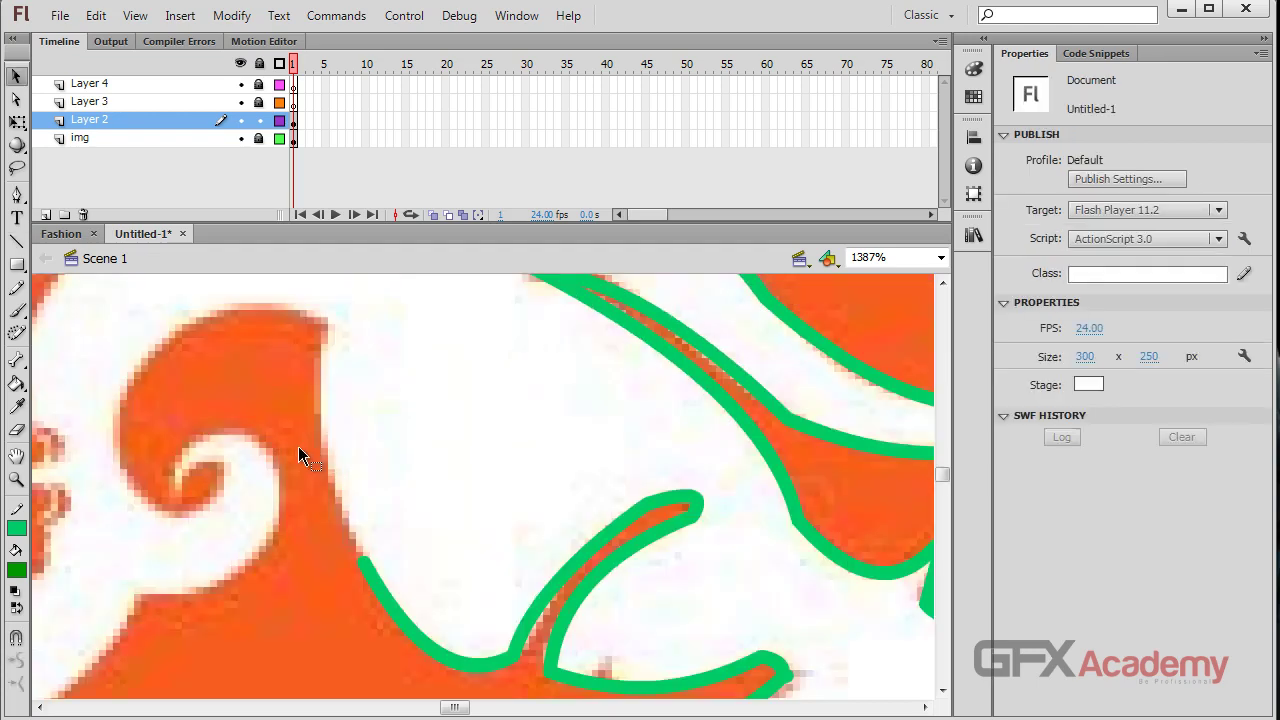
key("n")
mouse_move(362, 648)
left_mouse_down()
mouse_move(316, 496)
mouse_move(325, 410)
left_mouse_up()
key("v")
left_click_drag(341, 519, 316, 520)
scroll(294, 513, "down", 2)
Trace the swirl's outer top edge from its upper corner around to the far side with an outward-bowed line.
key("n")
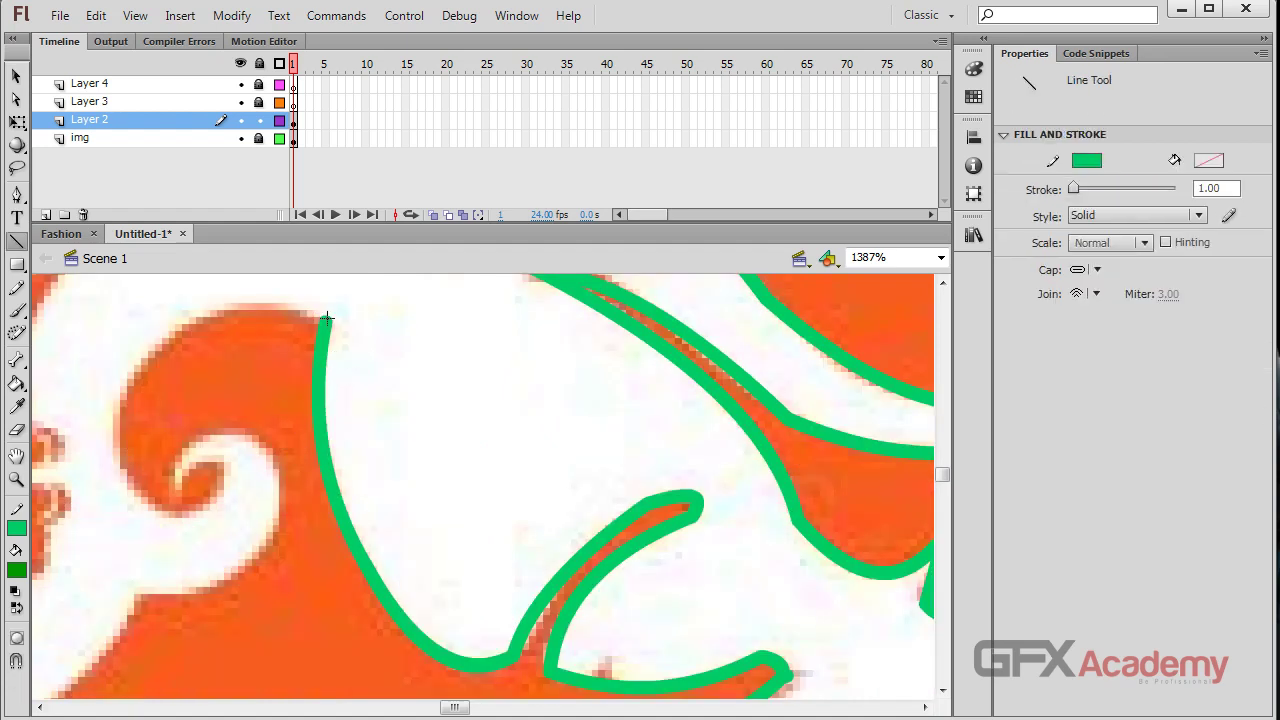
mouse_move(325, 320)
left_mouse_down()
mouse_move(82, 432)
mouse_move(120, 470)
left_mouse_up()
key("v")
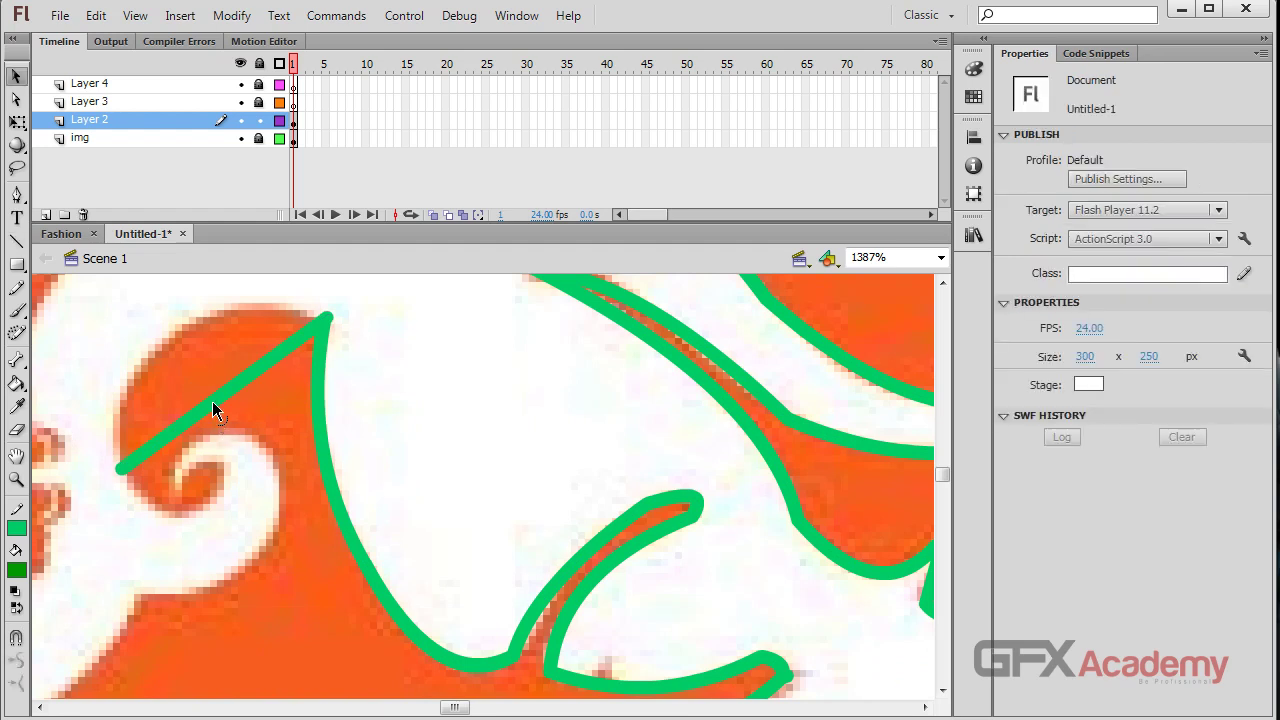
left_click_drag(158, 345, 158, 342)
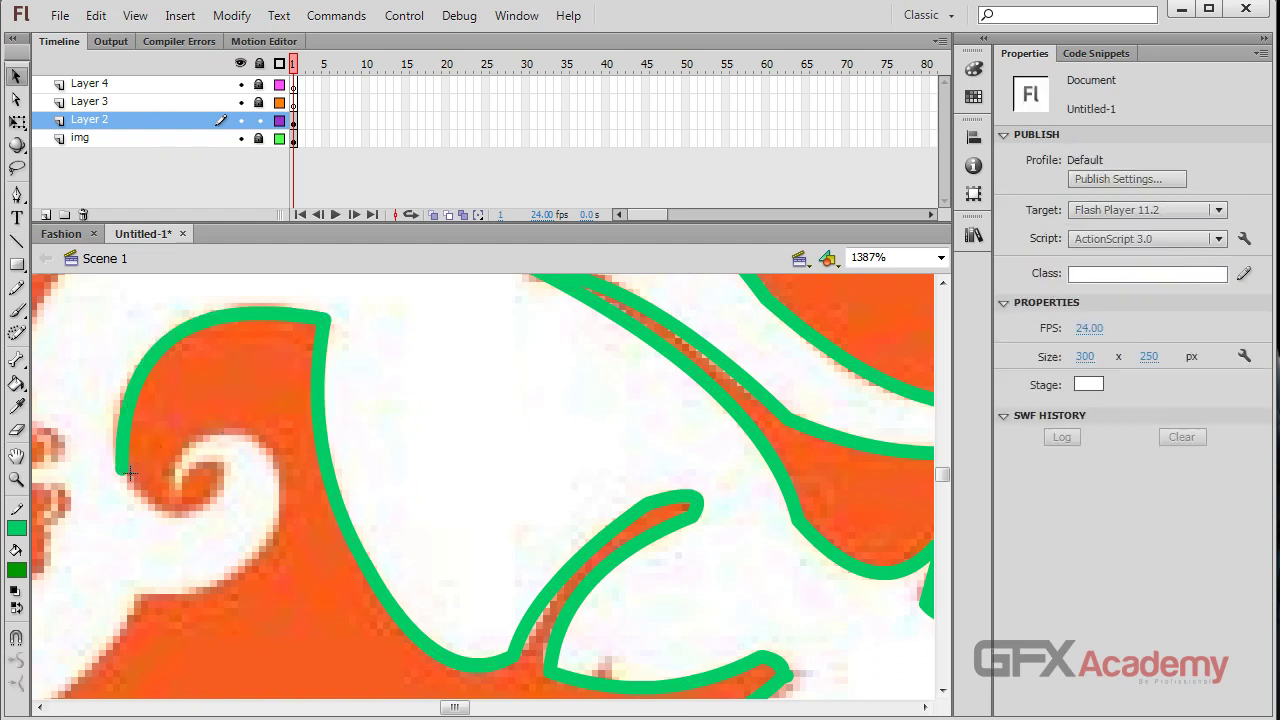
Trace the swirl's lower bend and the rounded inner end of its curl with short curved lines.
key("n")
mouse_move(120, 470)
left_mouse_down()
mouse_move(189, 511)
mouse_move(213, 492)
mouse_move(169, 515)
mouse_move(178, 522)
left_mouse_up()
key("v")
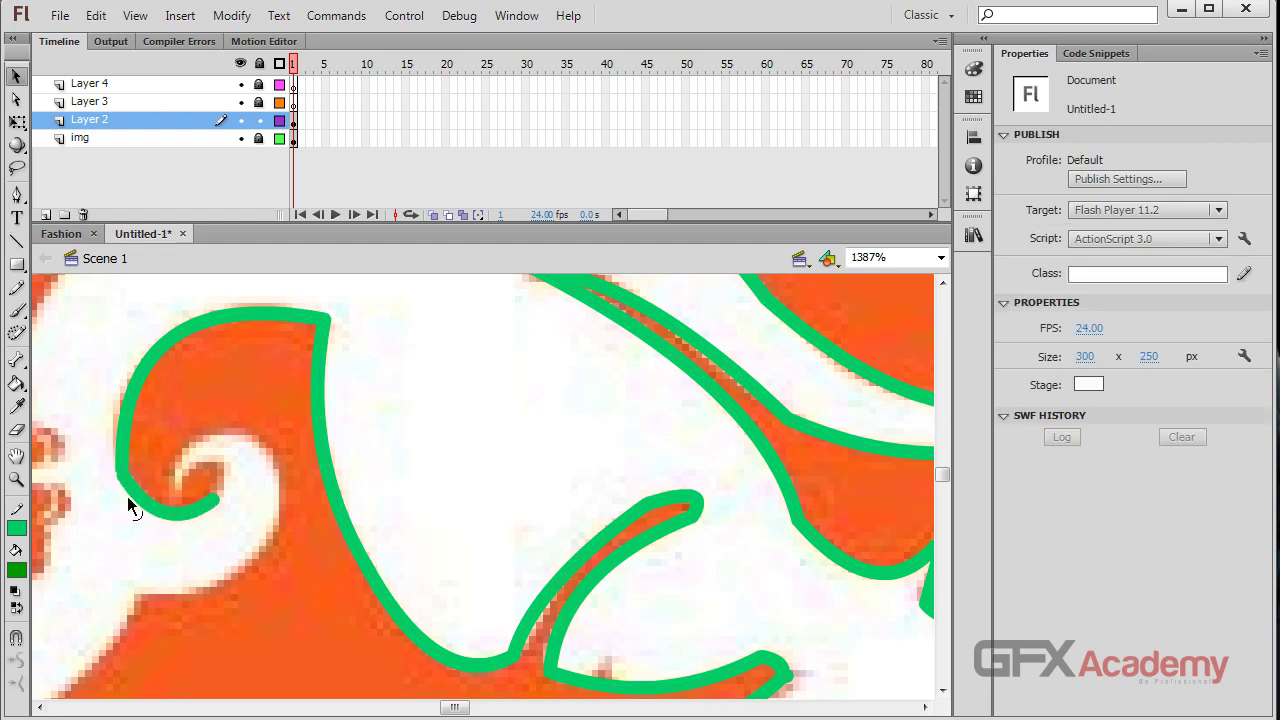
key("n")
mouse_move(203, 488)
left_mouse_down()
mouse_move(176, 487)
mouse_move(183, 470)
left_mouse_up()
key("v")
left_click_drag(181, 487, 201, 476)
Continue the curl's inner edge with short lines from its center up and across the top of the white spiral gap.
key("n")
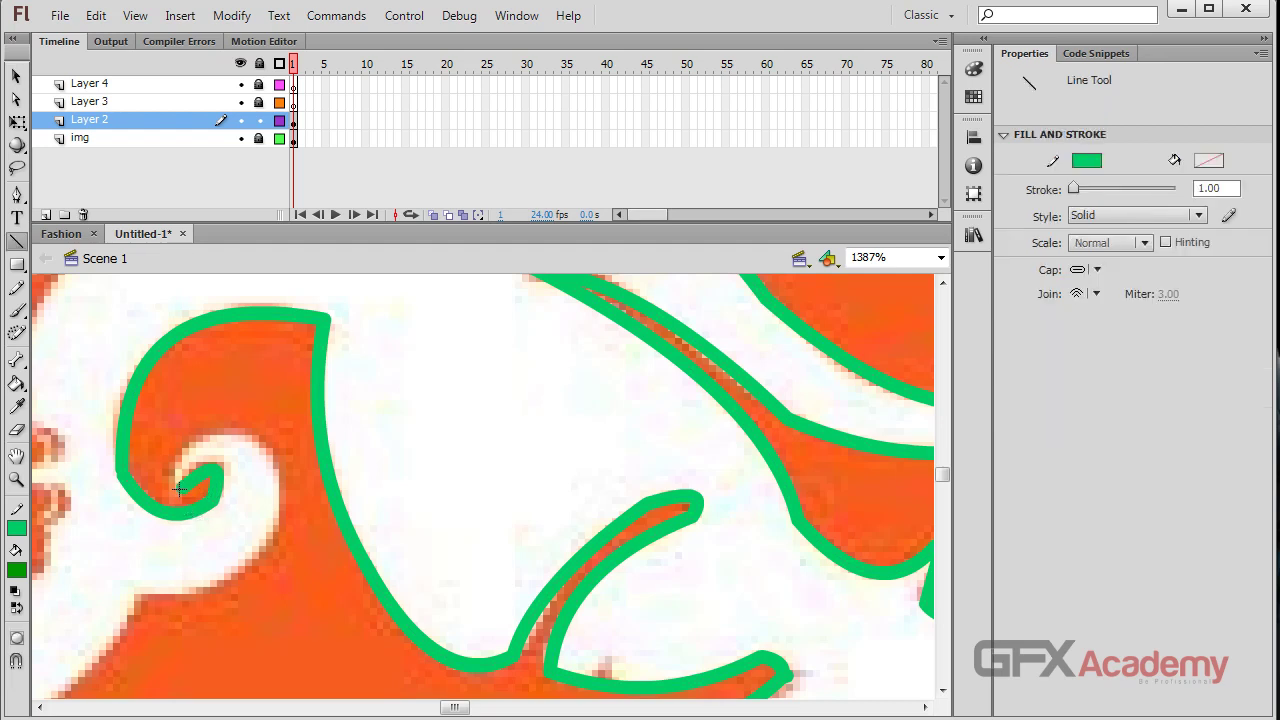
left_click_drag(180, 489, 190, 437)
key("v")
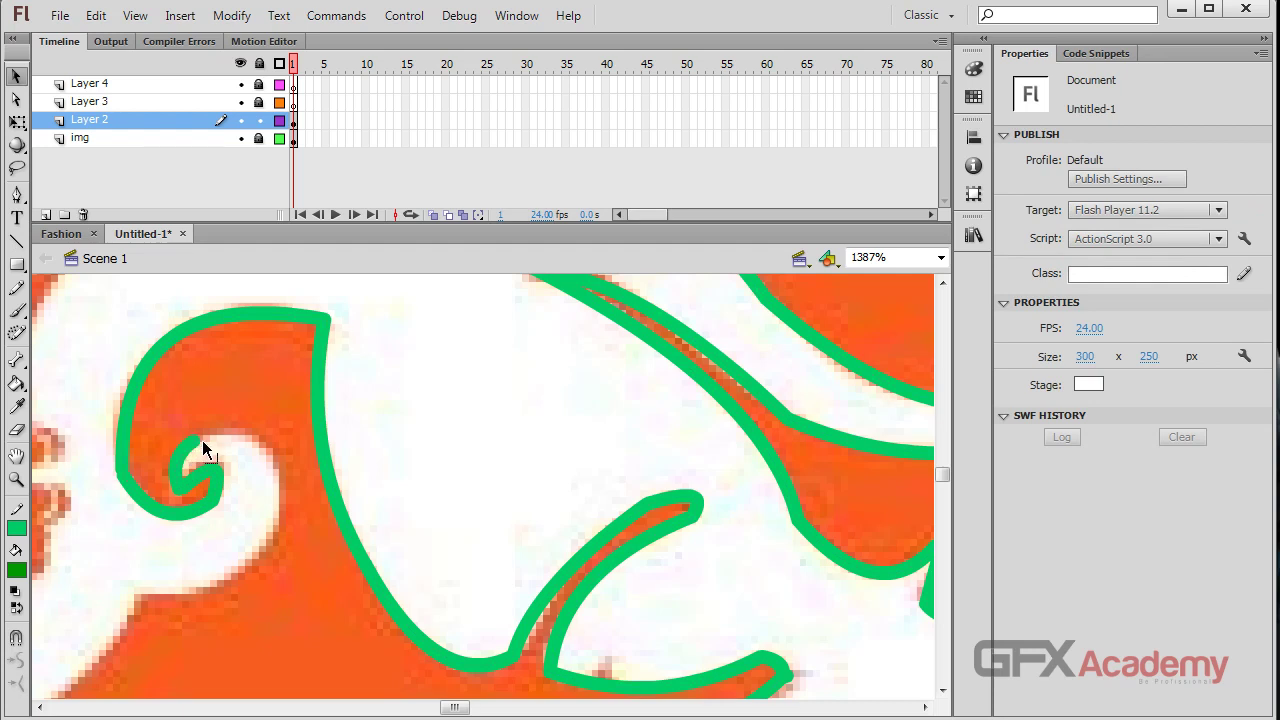
key("n")
left_click_drag(201, 441, 281, 470)
key("v")
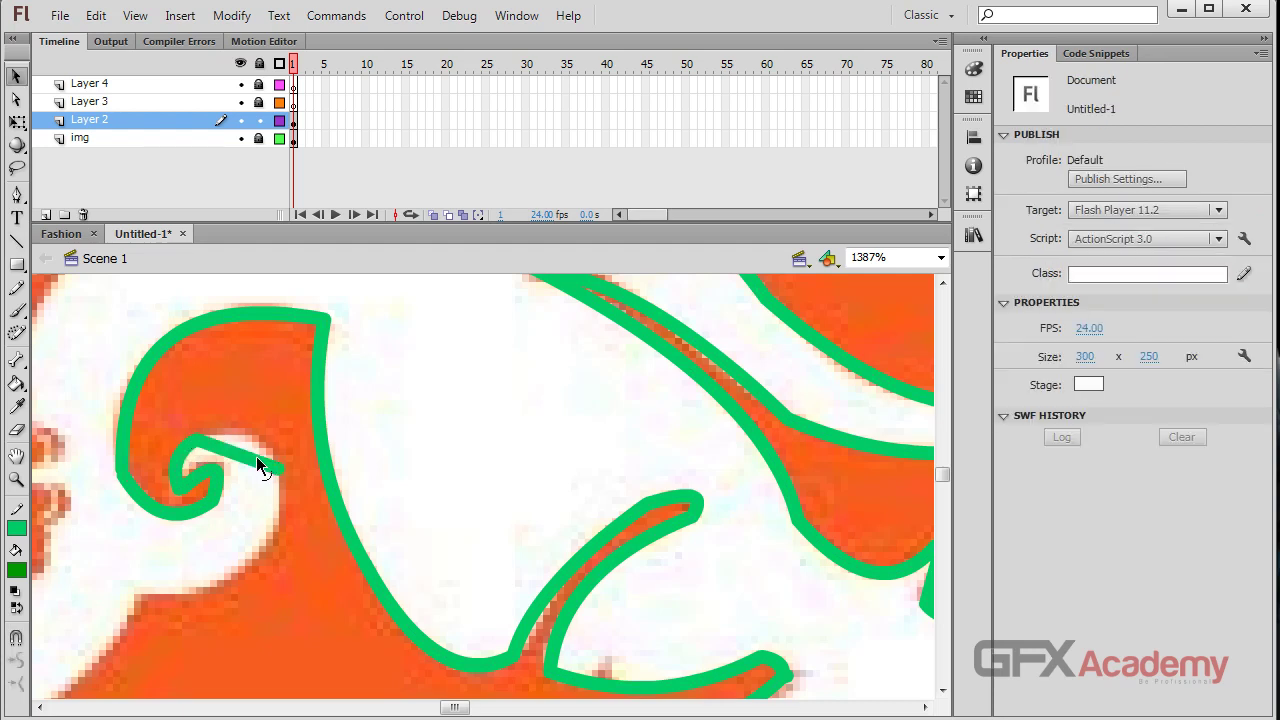
Trace the white spiral gap's outer edge down to the corner below the swirl with an outward-bowed line.
scroll(255, 450, "down", 3)
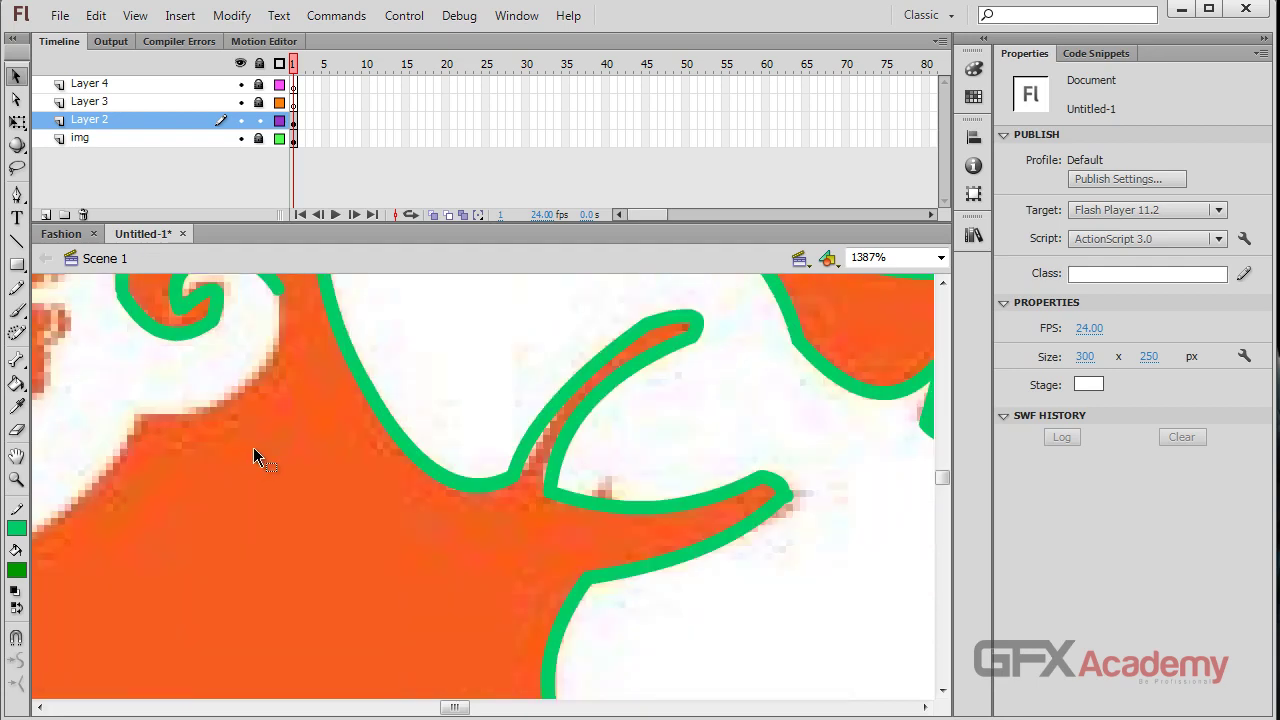
key("n")
mouse_move(279, 294)
left_mouse_down()
mouse_move(118, 438)
mouse_move(133, 420)
left_mouse_up()
key("v")
left_click_drag(201, 364, 243, 403)
Trace the long edge from the corner below the swirl to the heart-petaled flower with a line bowed downward.
left_click_drag(166, 528, 614, 491)
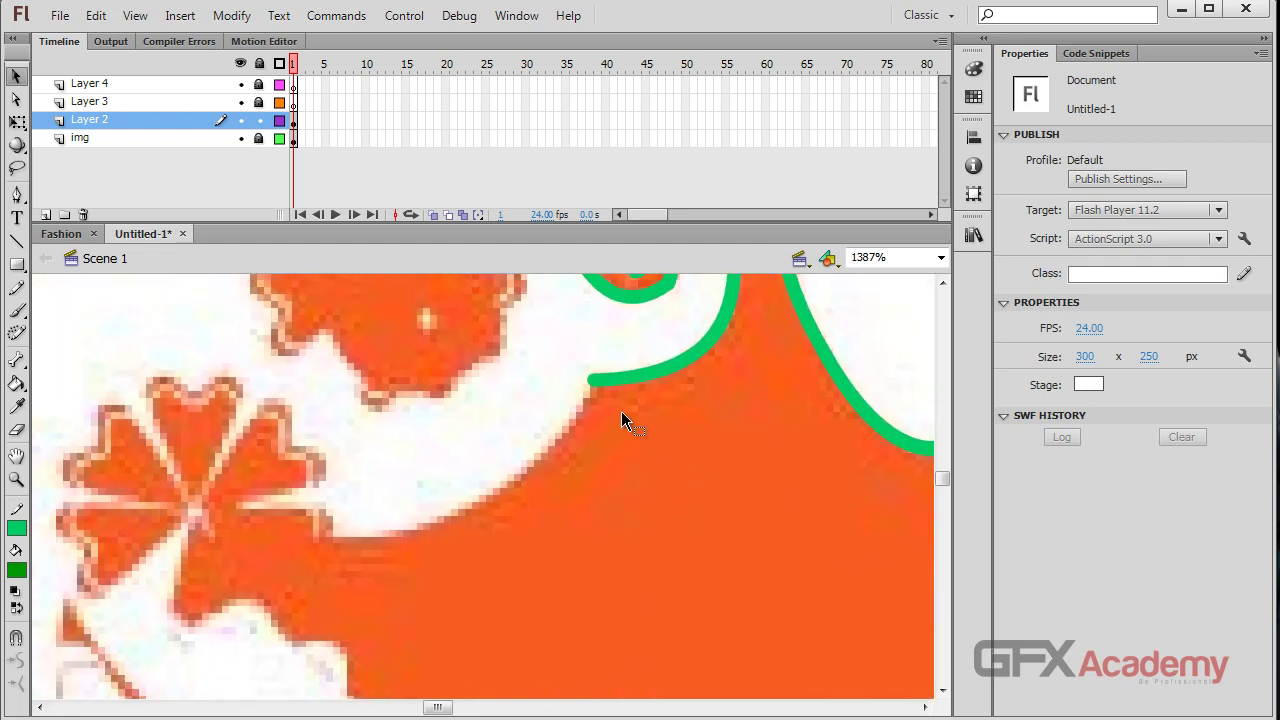
key("n")
mouse_move(590, 381)
left_mouse_down()
mouse_move(322, 516)
mouse_move(328, 533)
left_mouse_up()
key("v")
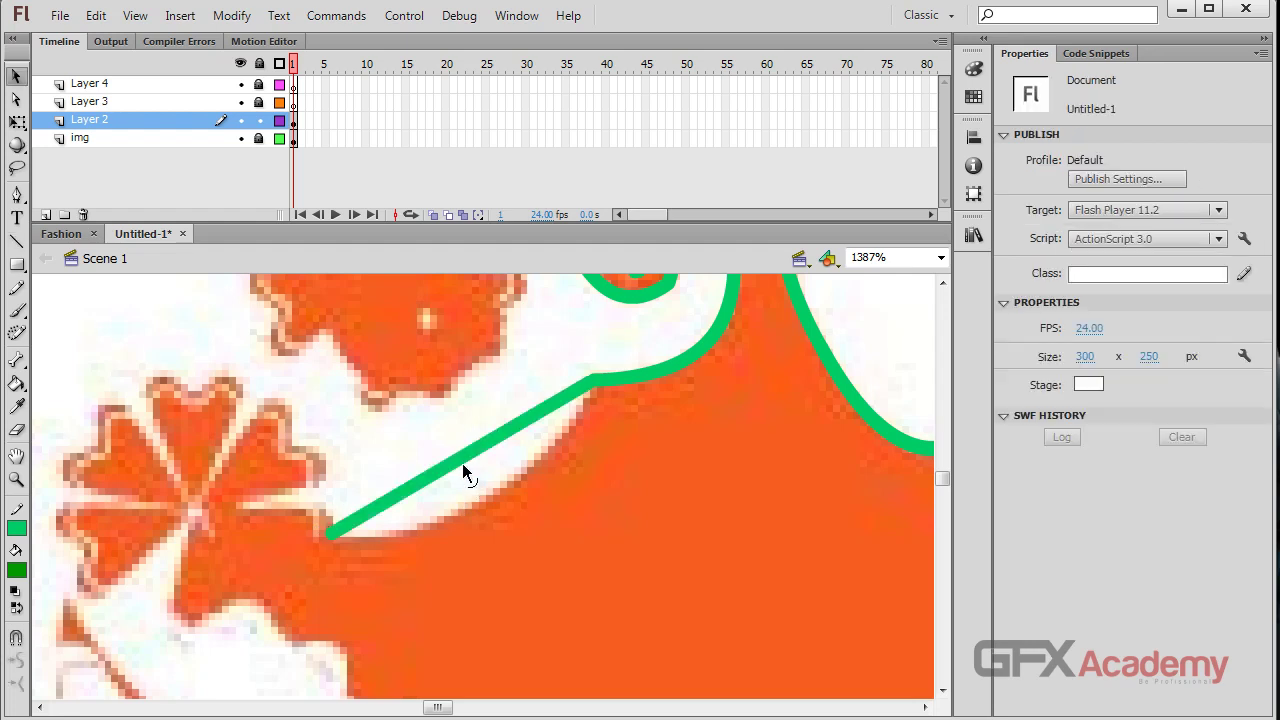
mouse_move(463, 466)
left_mouse_down()
mouse_move(455, 497)
mouse_move(469, 520)
mouse_move(489, 511)
mouse_move(486, 526)
left_mouse_up()
Draw a straight line across the flower's lower petal, from the traced edge's end to the notch beneath it.
key("ctrl+minus")
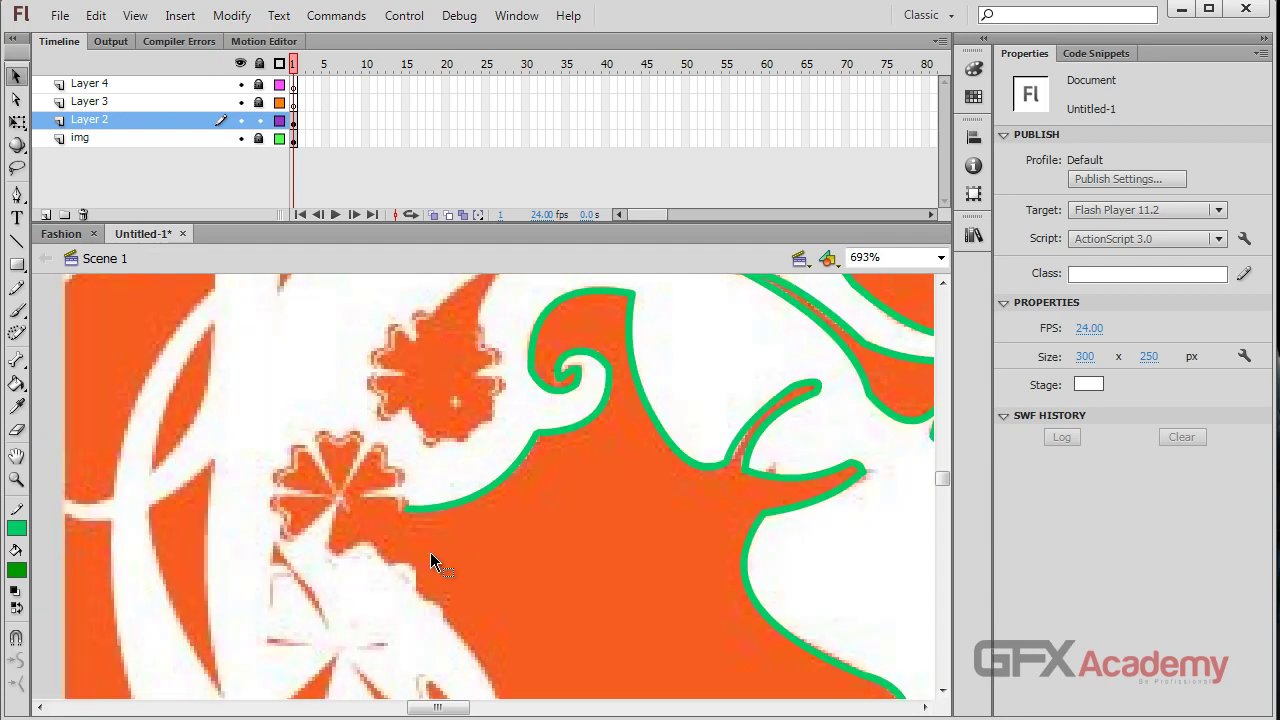
scroll(430, 552, "up", 2)
scroll(430, 552, "down", 2)
scroll(334, 420, "down", 2)
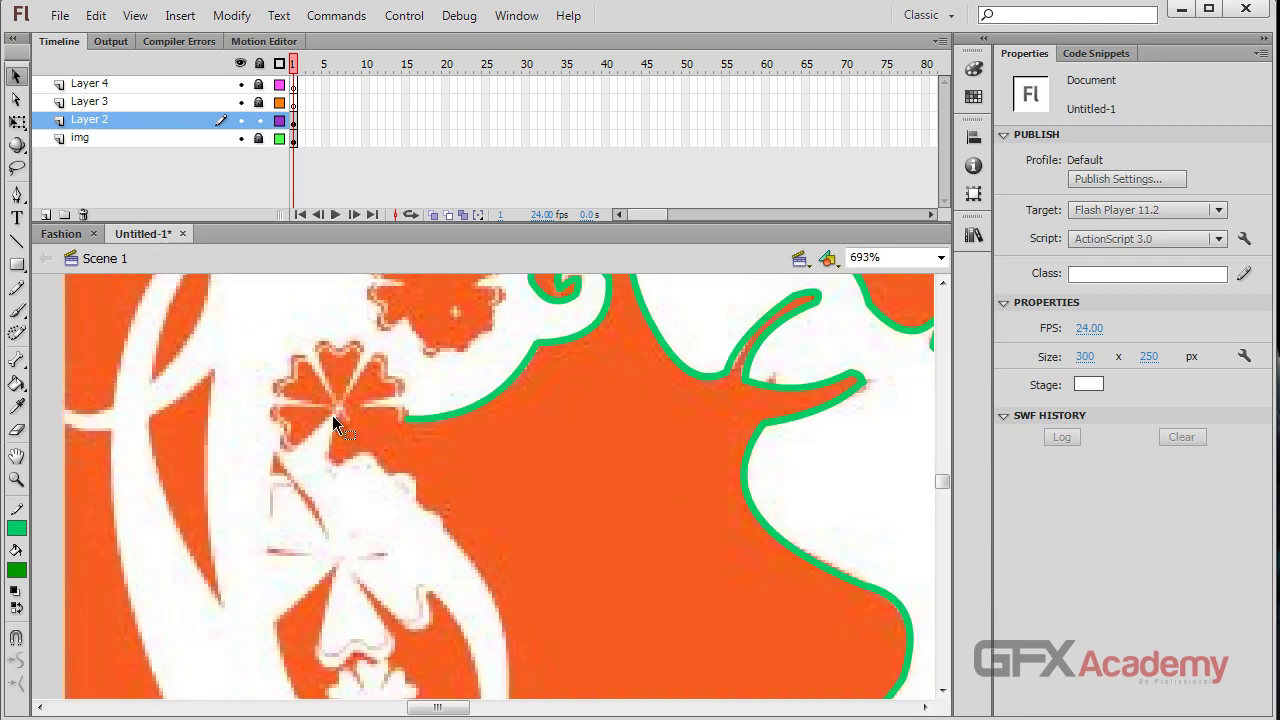
scroll(440, 418, "up", 1)
scroll(654, 423, "up", 3)
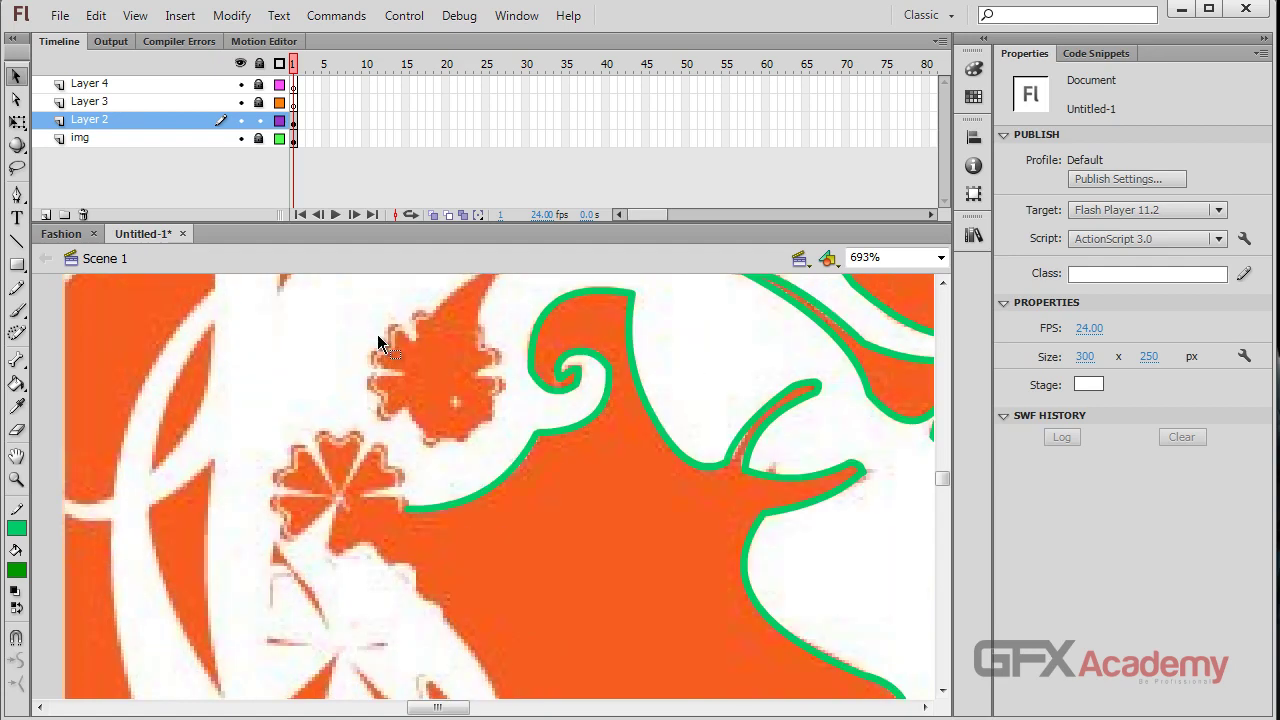
scroll(300, 450, "up", 8)
scroll(370, 520, "down", 8)
key("n")
left_click_drag(406, 506, 368, 546)
Trace the first scallop of the white petal below the notch with a line bent to its stepped edge.
scroll(370, 546, "down", 3)
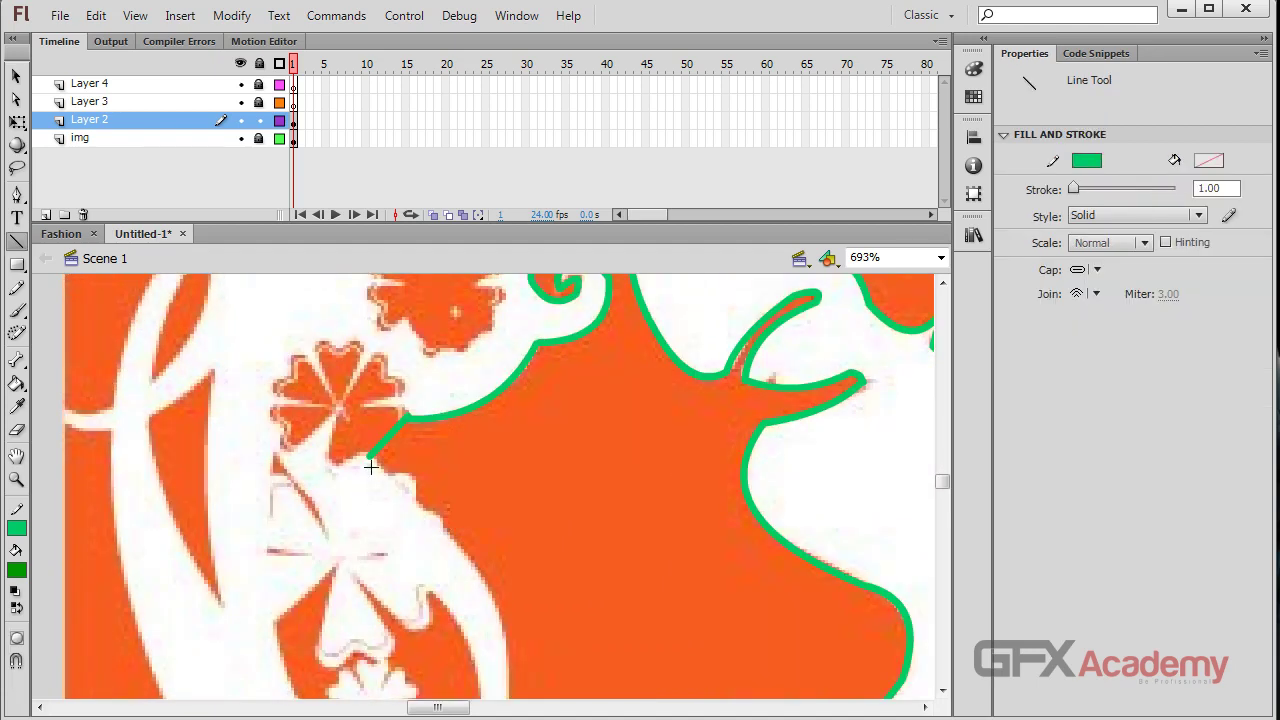
mouse_move(370, 456)
left_mouse_down()
mouse_move(423, 497)
mouse_move(408, 494)
left_mouse_up()
key("v")
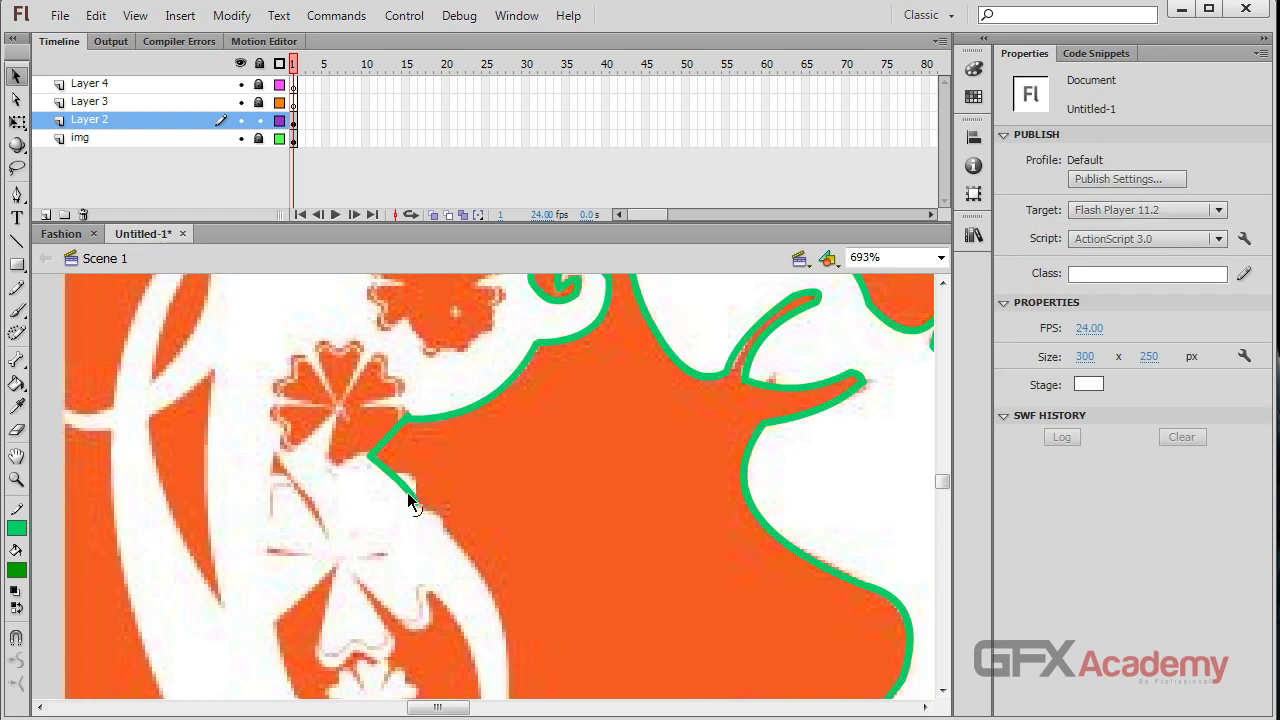
key("ctrl+z")
left_click_drag(400, 491, 391, 471)
Trace the next small scallop down to the start of the white tendril with a short curved line.
scroll(411, 508, "down", 2)
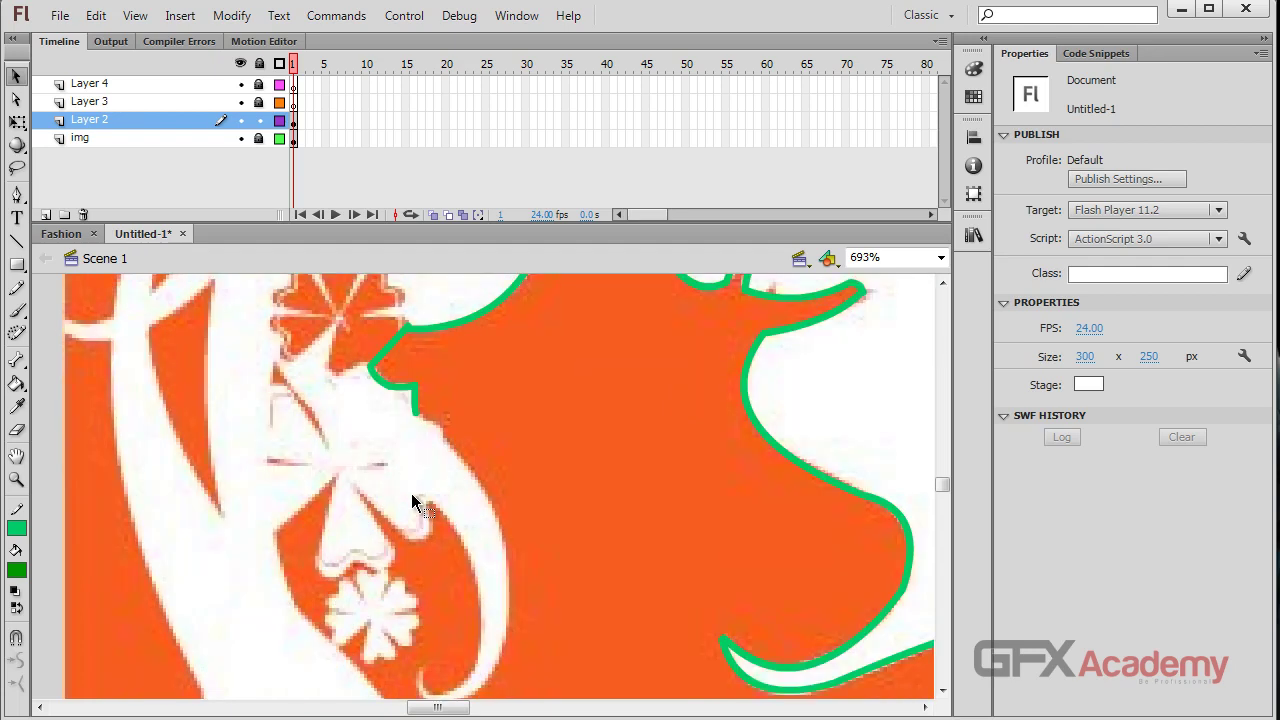
key("n")
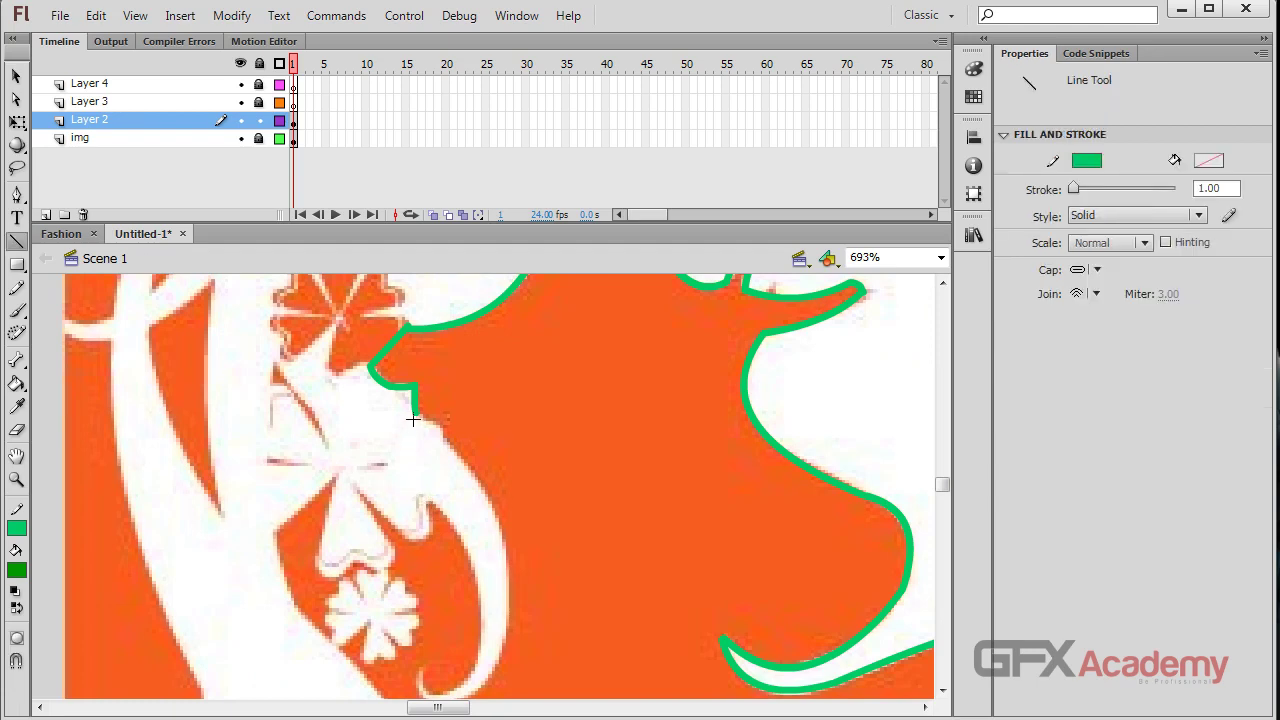
left_click_drag(413, 412, 445, 439)
key("v")
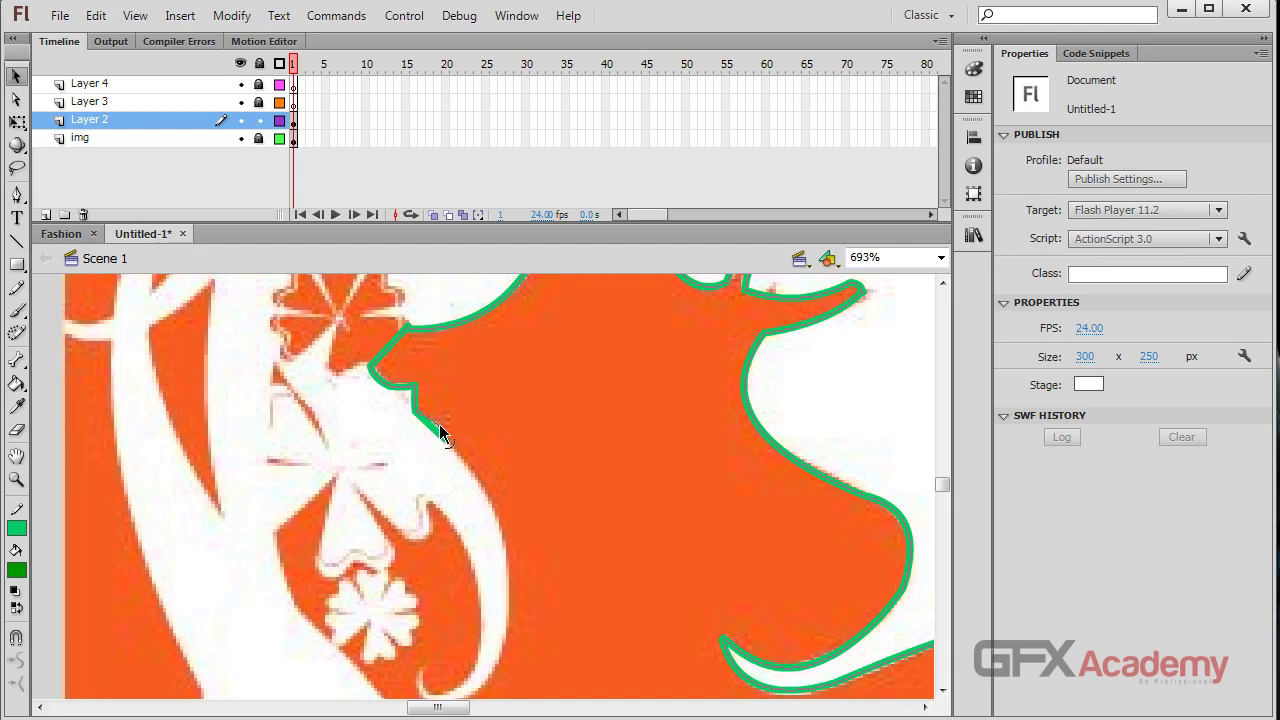
Trace the white tendril's long outer edge from the scallop to near its lower bend with an outward-bowed line.
scroll(448, 455, "down", 2)
key("n")
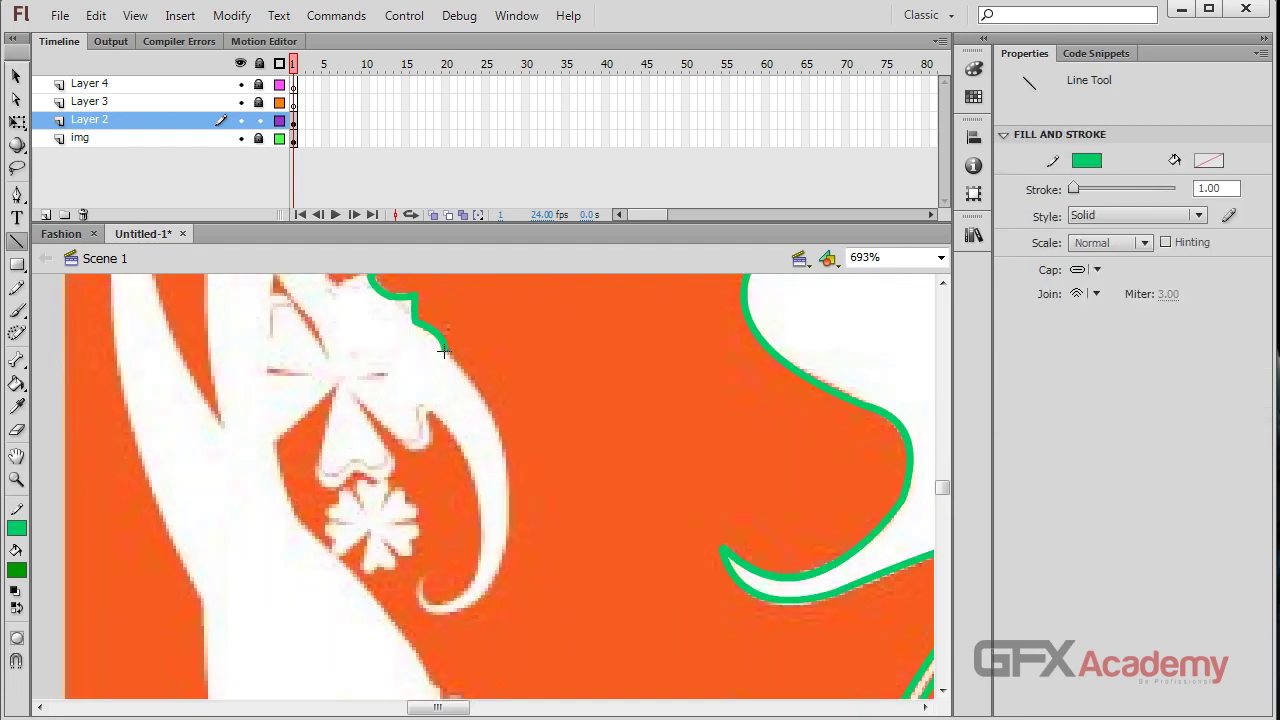
left_click_drag(444, 351, 498, 571)
key("v")
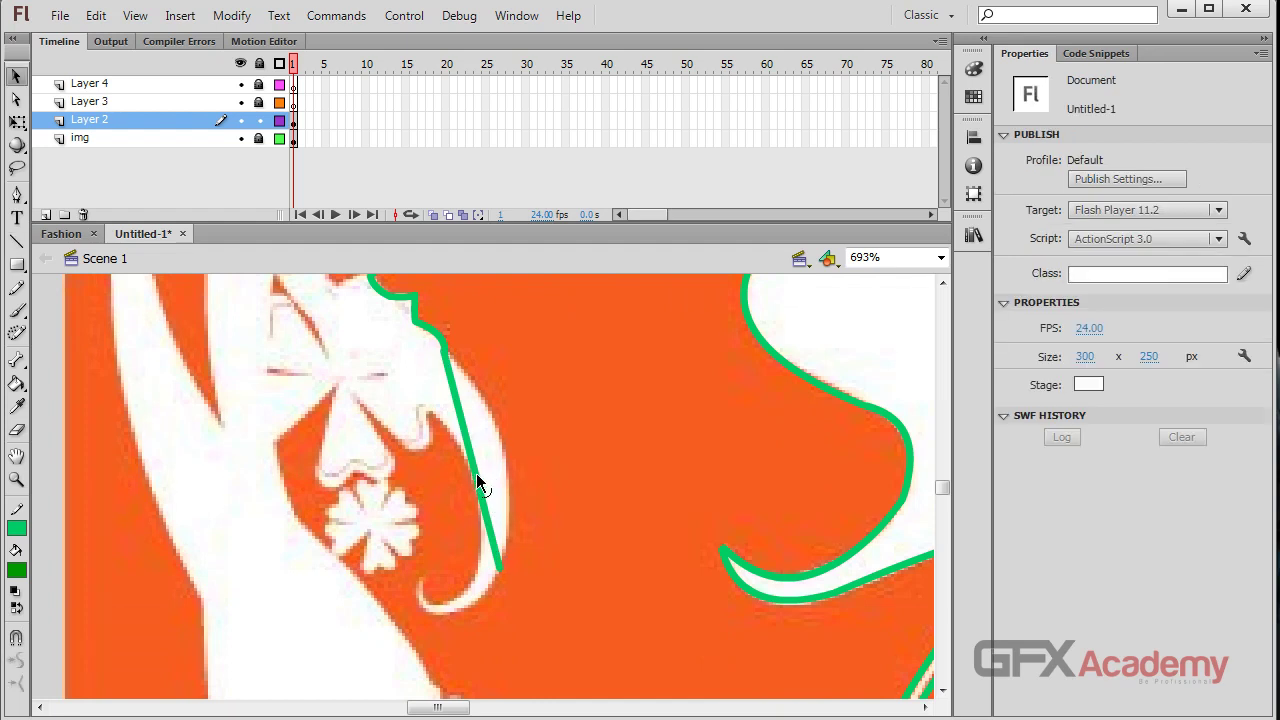
left_click_drag(477, 476, 514, 478)
Trace the tendril's lower bend to its hooked end with a curved line and smooth the joint with the outer edge.
key("n")
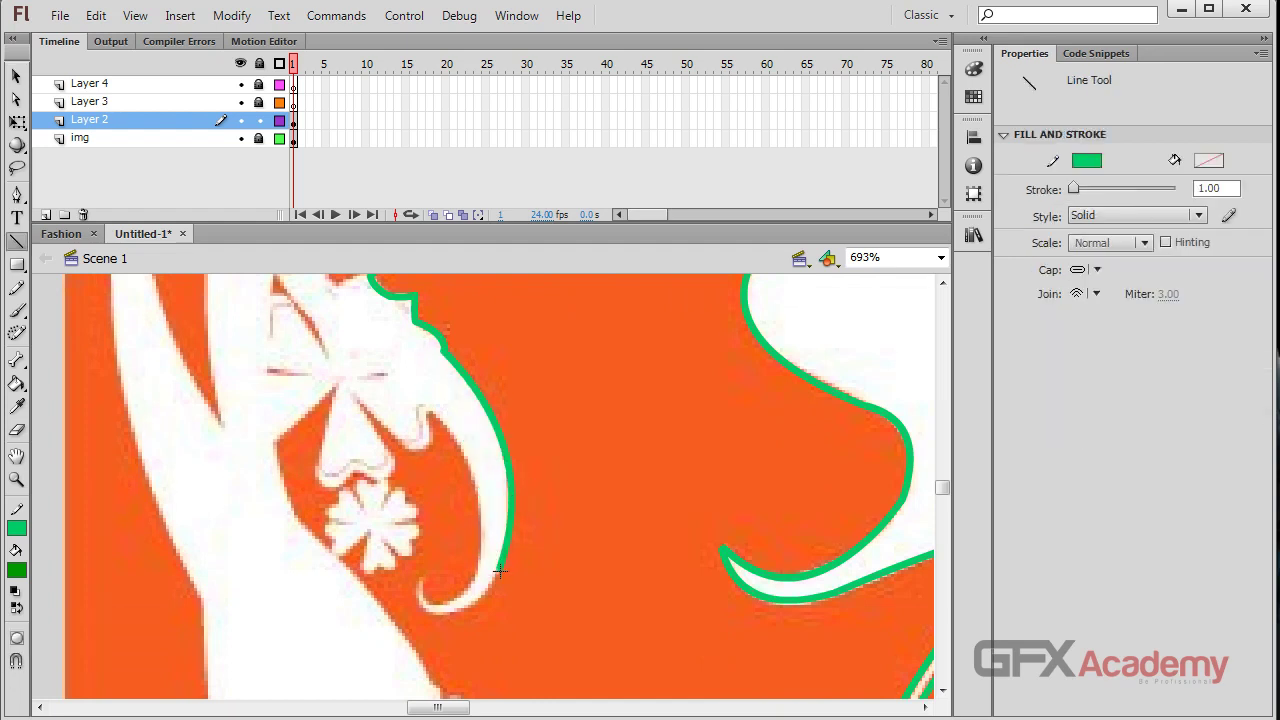
left_click_drag(500, 572, 420, 607)
key("v")
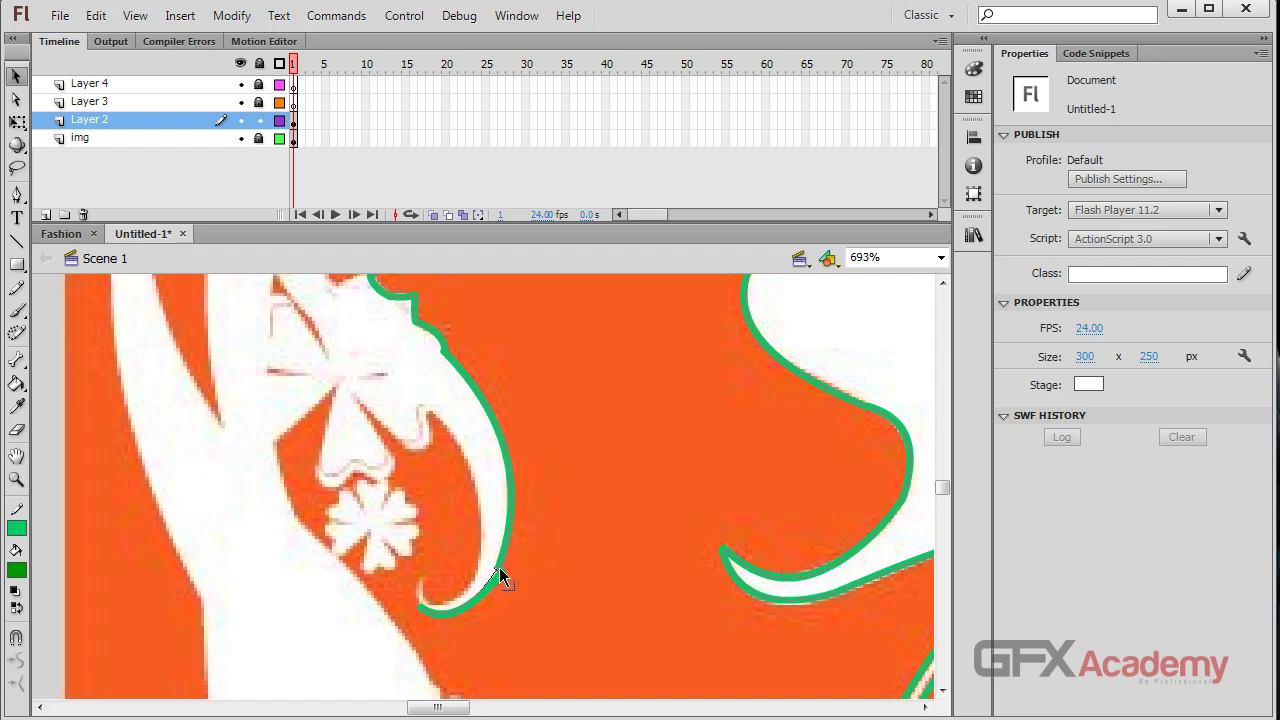
left_click_drag(499, 567, 499, 582)
key("n")
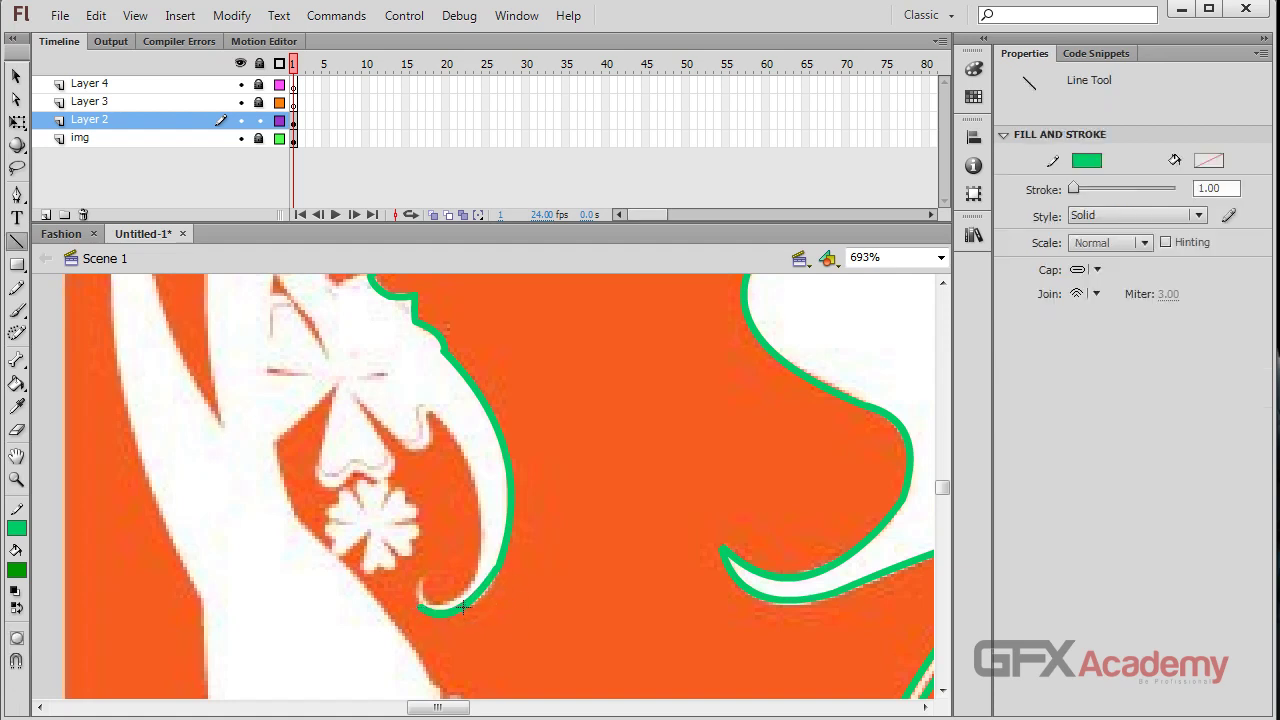
key("v")
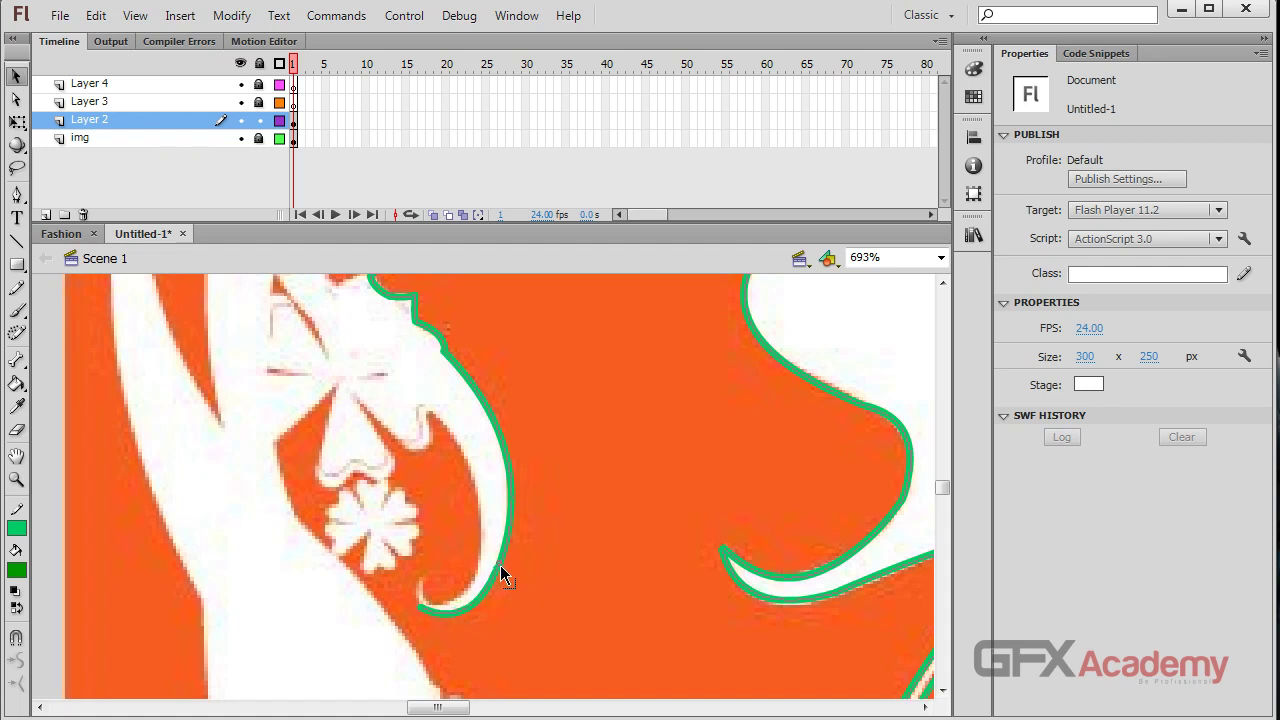
Trace the white tendril's hooked tip and the inside of its lower bend with short curved lines.
key("n")
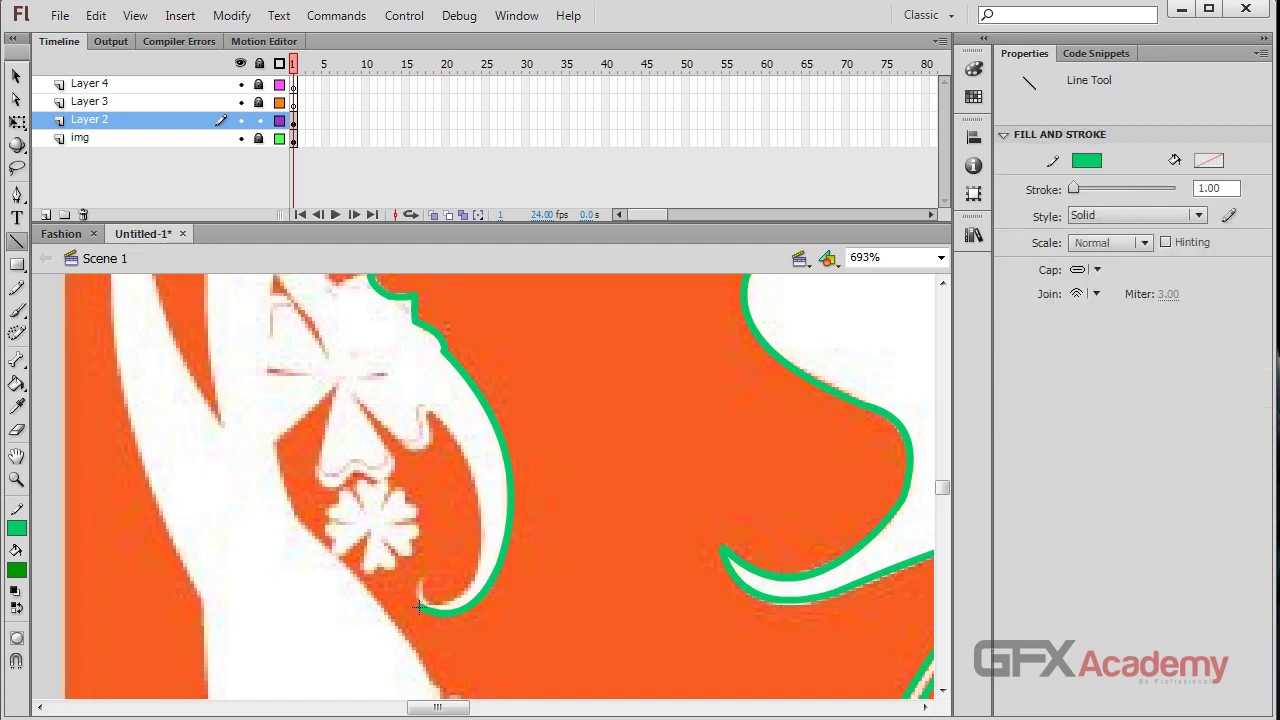
key("v")
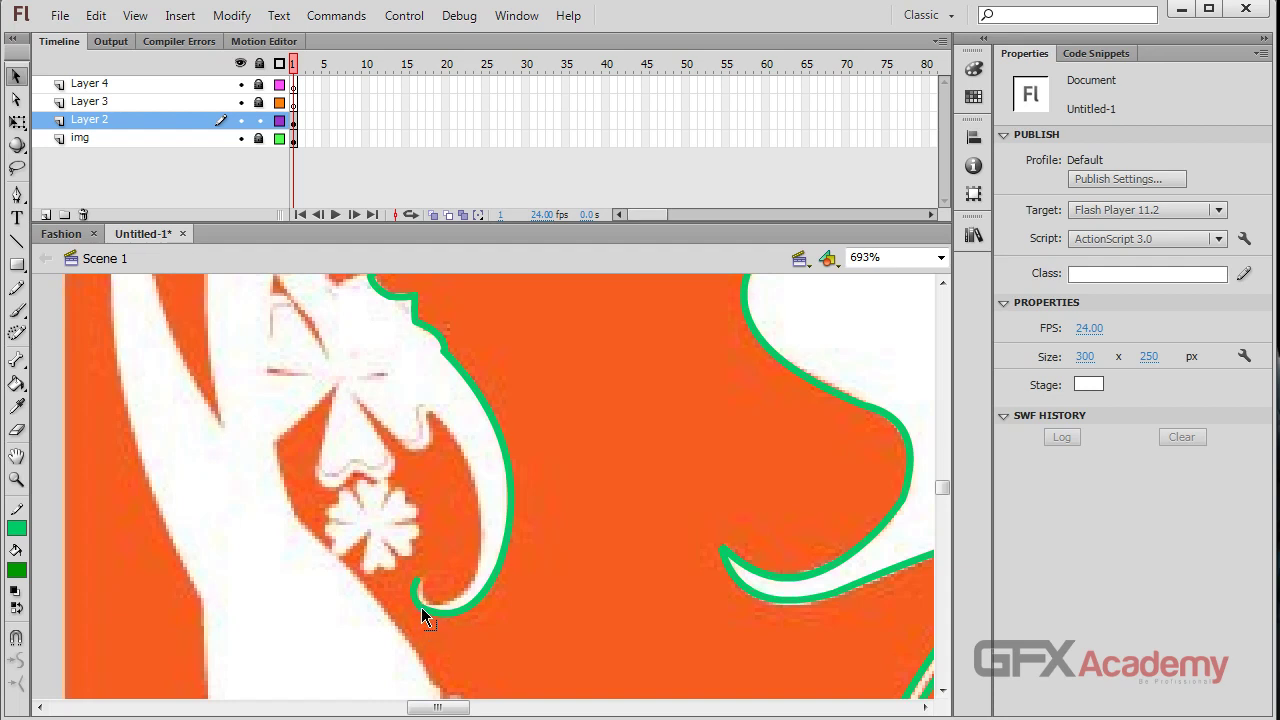
key("n")
left_click_drag(420, 580, 470, 590)
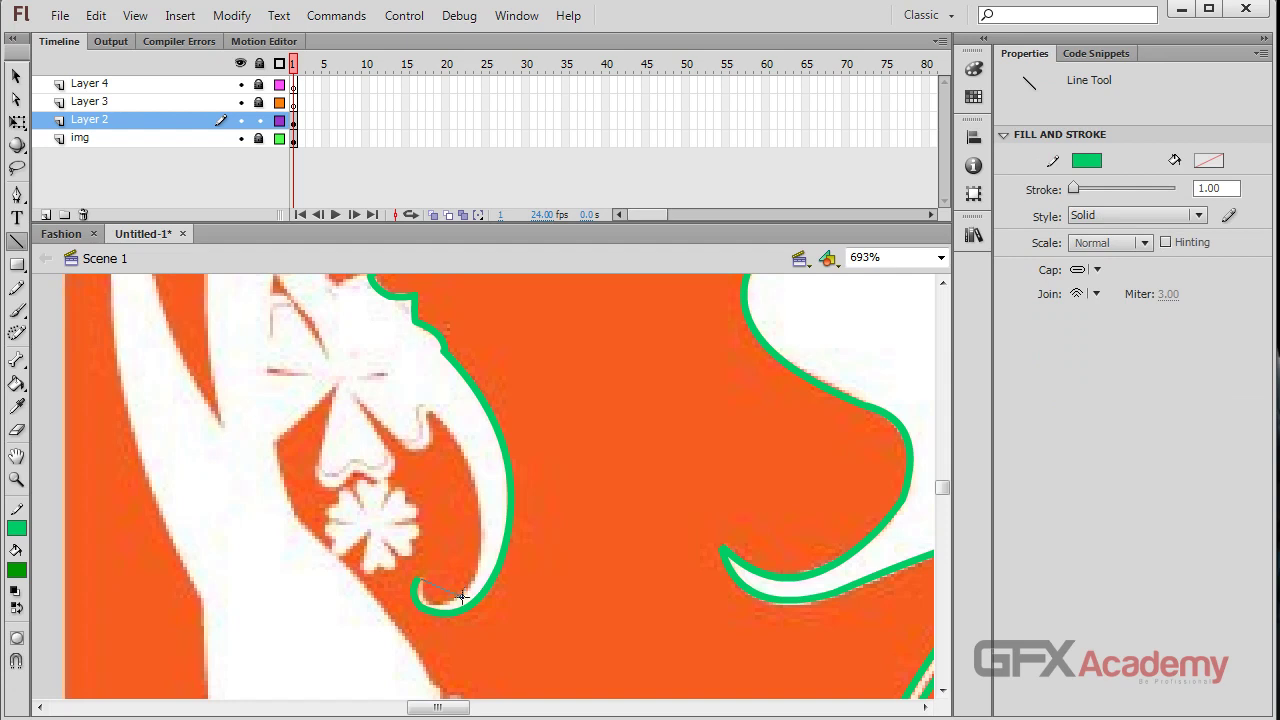
key("v")
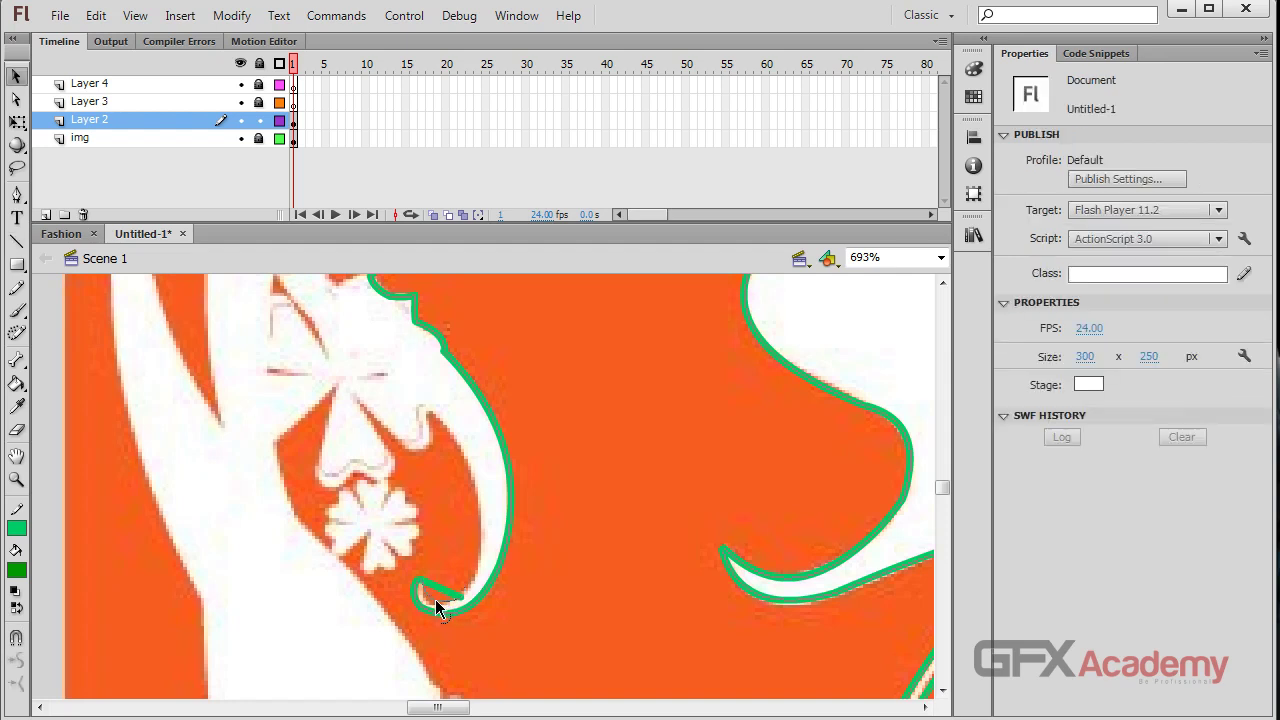
mouse_move(440, 598)
left_mouse_down()
mouse_move(432, 612)
mouse_move(466, 445)
mouse_move(428, 411)
left_mouse_up()
Trace the tendril's long inner edge from the lower bend up toward the white flower with an outward-bowed line.
key("n")
key("v")
left_click_drag(480, 499, 480, 499)
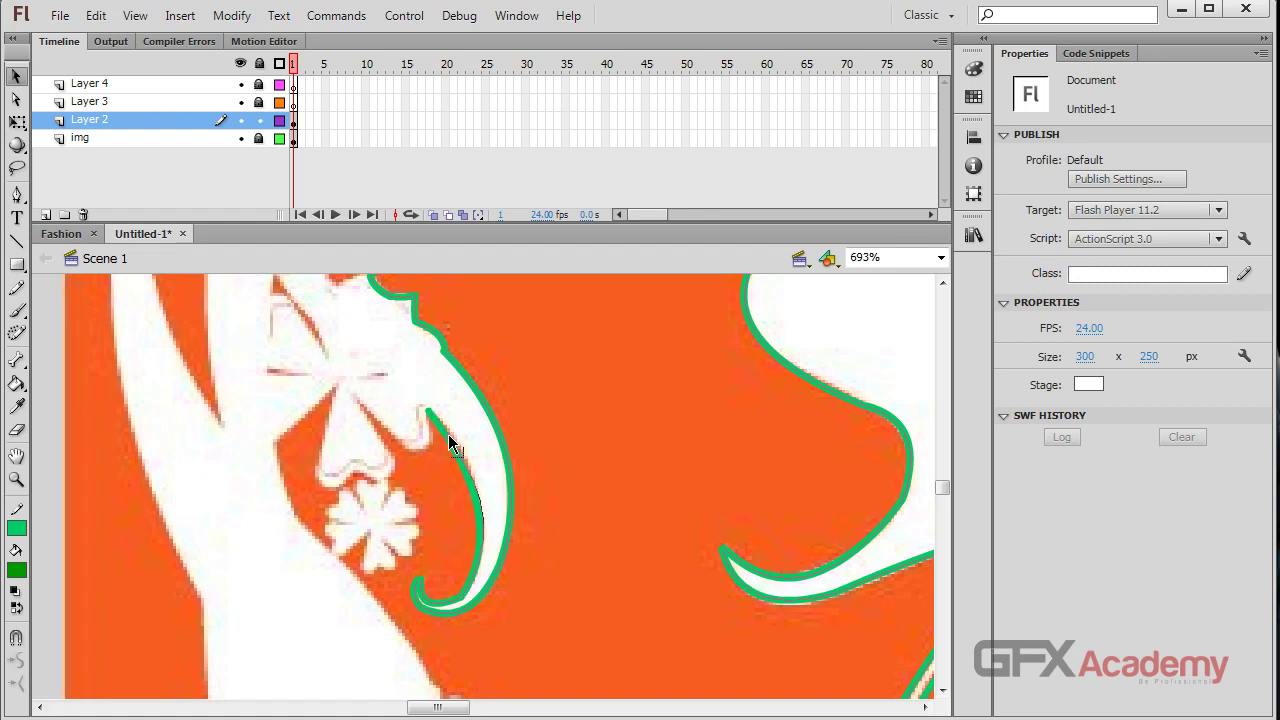
Extend the tendril's inner edge across the white flower to the point below the orange flower with a gently bowed line.
scroll(424, 448, "up", 3)
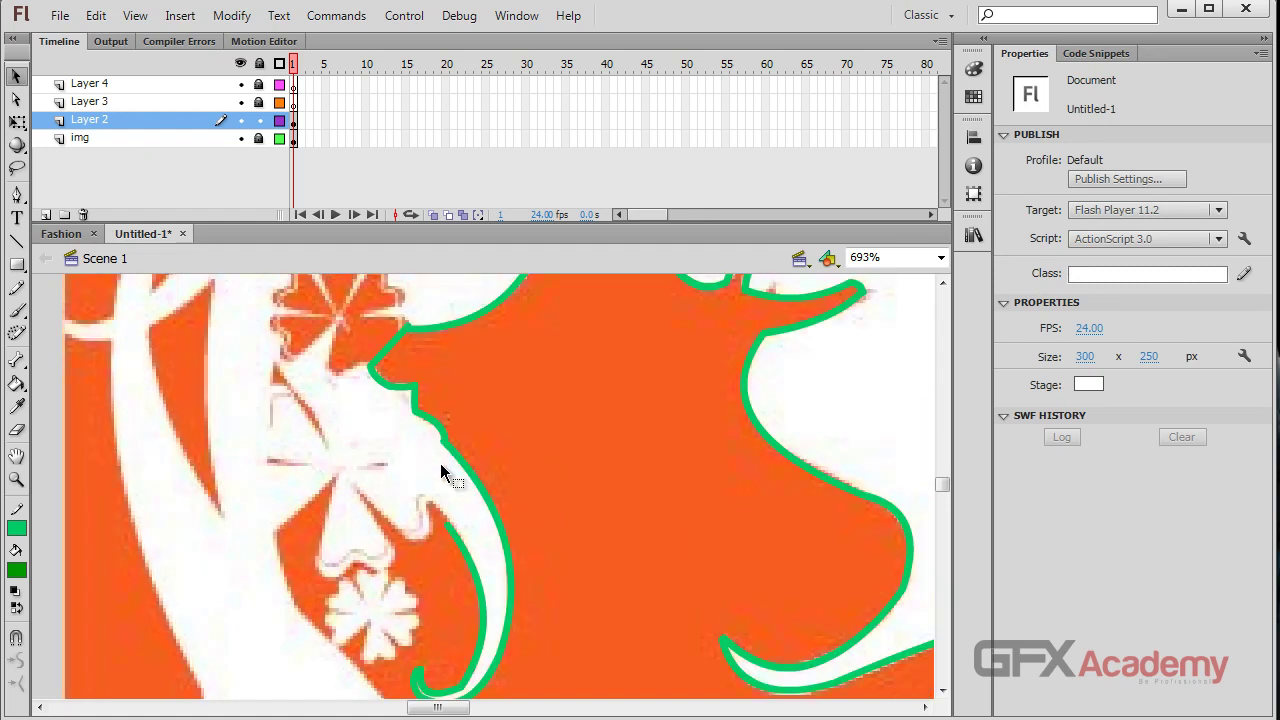
key("n")
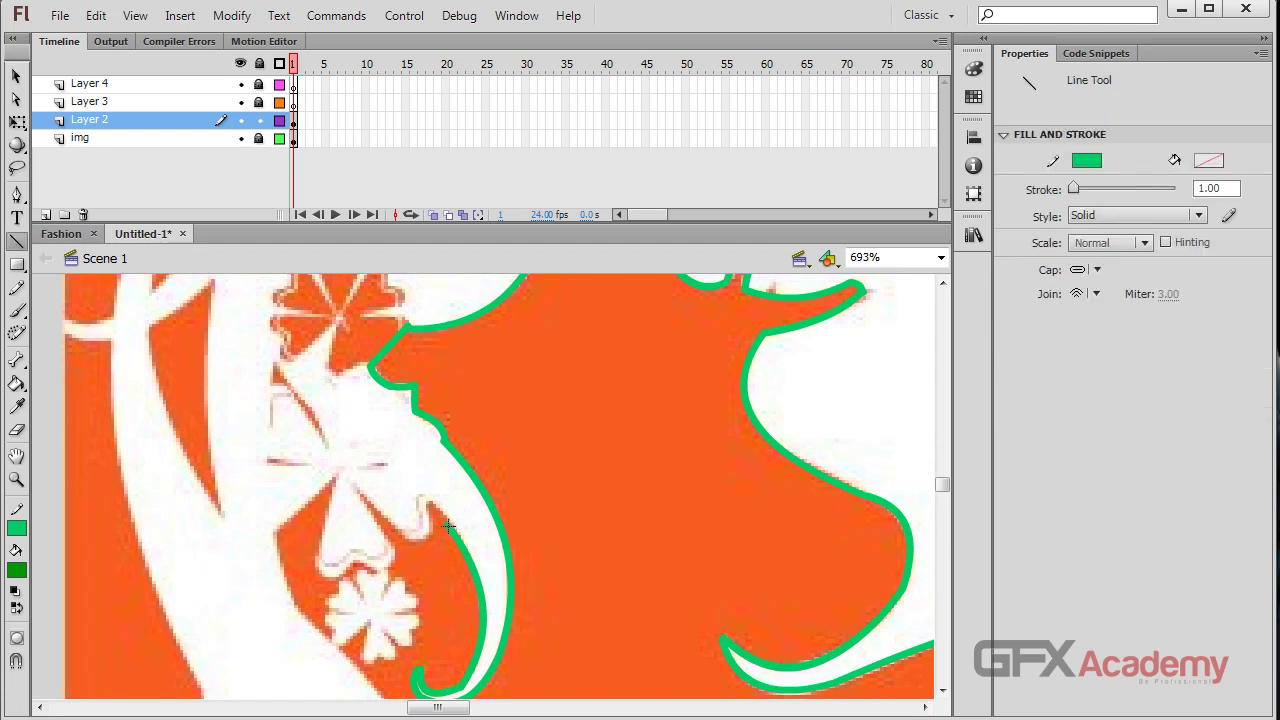
mouse_move(430, 505)
left_mouse_down()
mouse_move(380, 486)
mouse_move(344, 432)
mouse_move(260, 394)
mouse_move(272, 375)
left_mouse_up()
key("v")
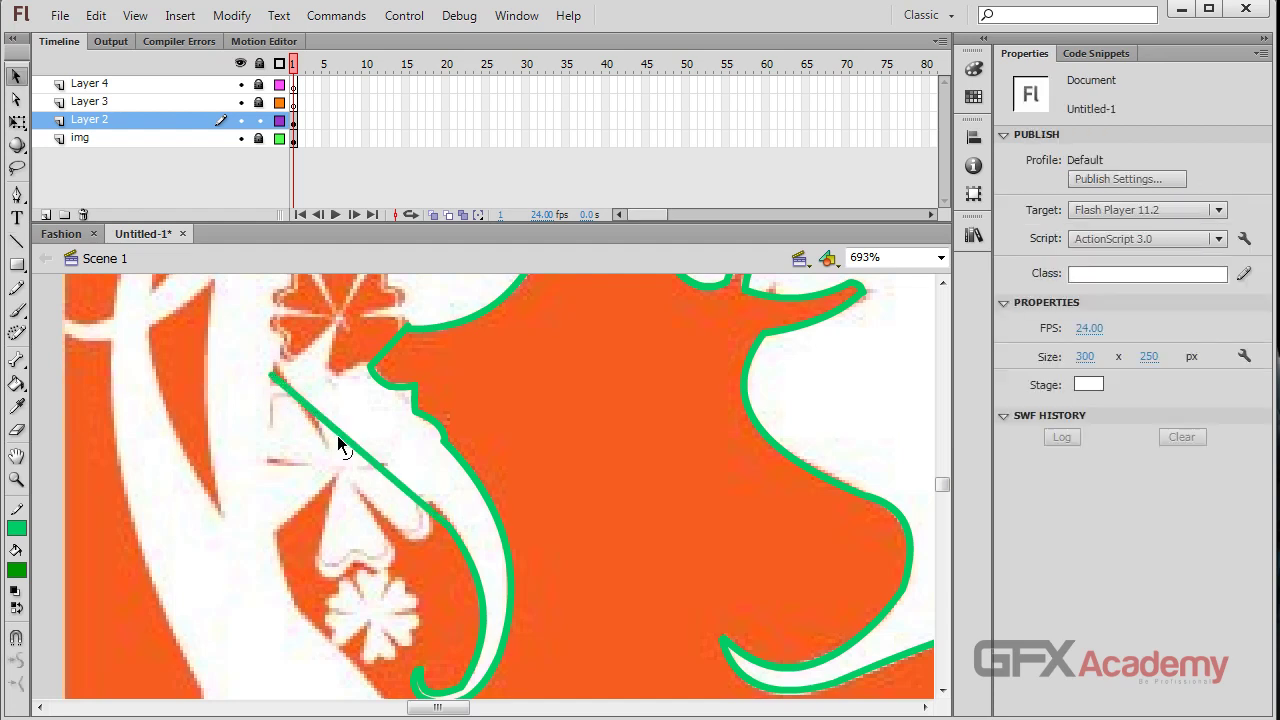
left_click_drag(354, 437, 323, 466)
scroll(286, 463, "up", 3)
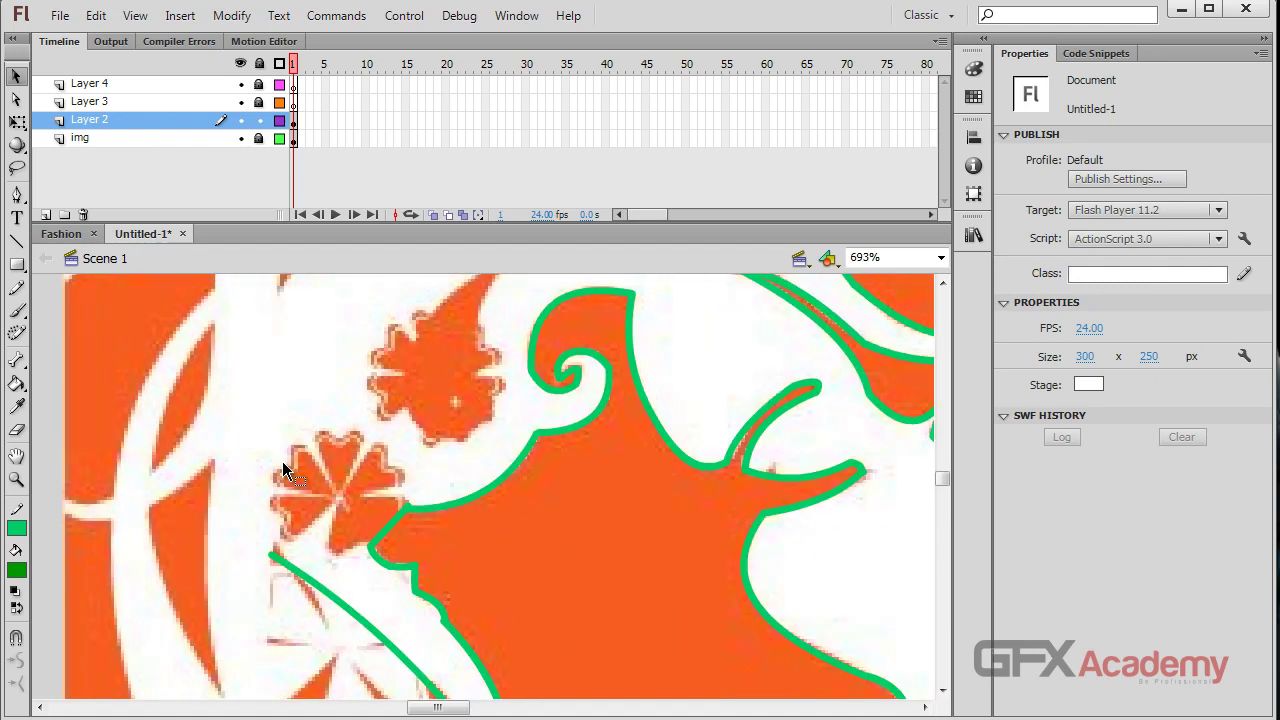
Trace the hair edge from below the orange flower down past the white petals, bending the line to the orange gap's corner.
scroll(283, 461, "down", 3)
key("n")
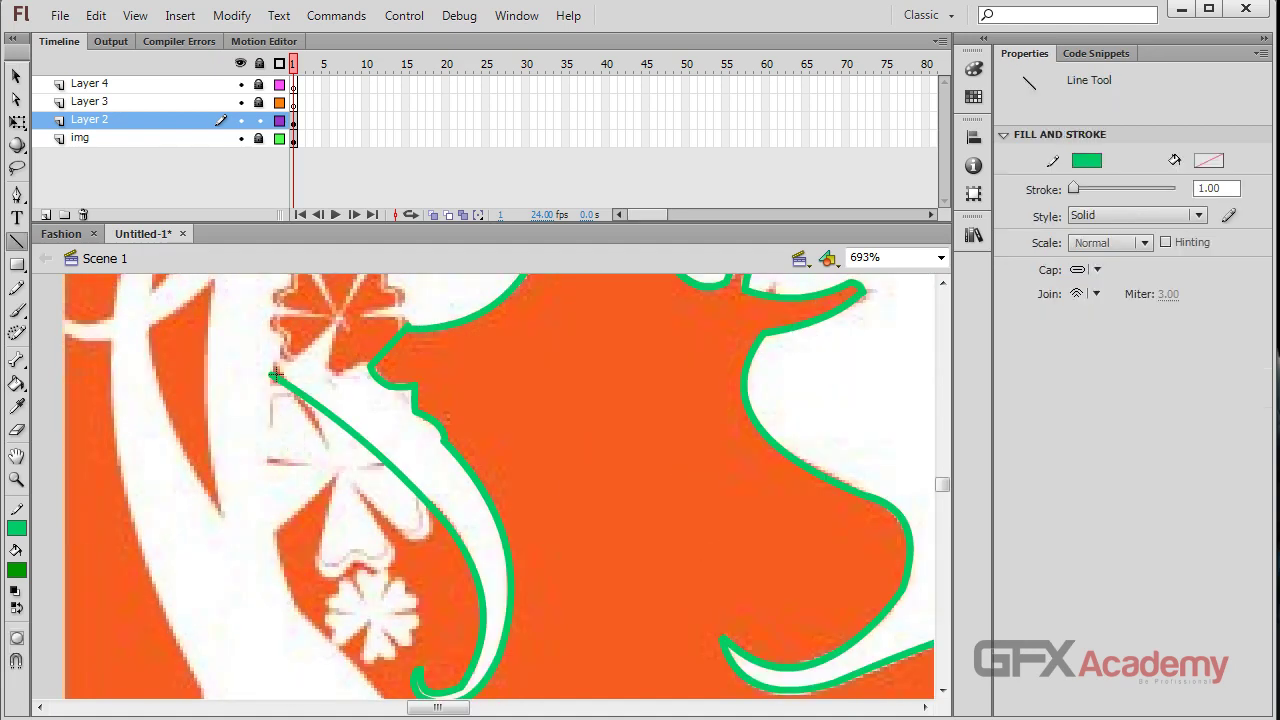
mouse_move(272, 375)
left_mouse_down()
mouse_move(268, 566)
mouse_move(294, 604)
left_mouse_up()
key("v")
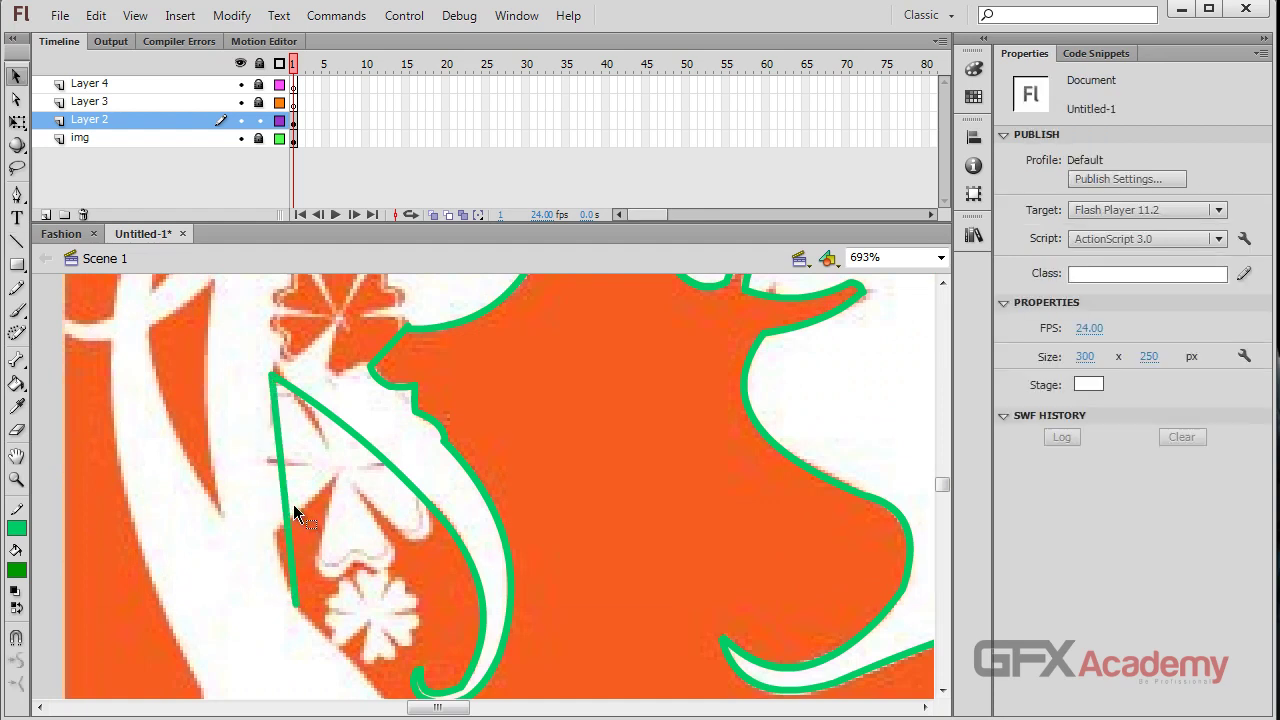
left_click_drag(283, 503, 270, 514)
Dismiss the antivirus pop-up and trace the body's inner edge from the small white flower down to the large flower with a curved line.
scroll(335, 491, "down", 5)
key("n")
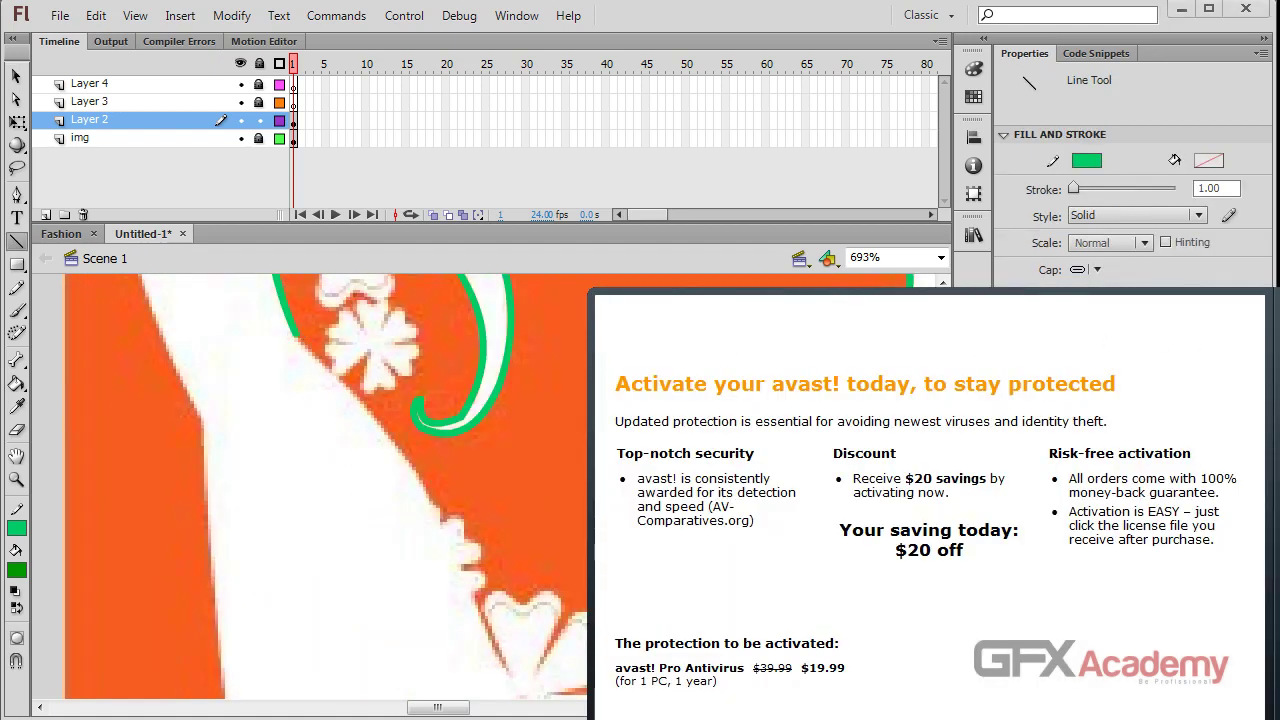
left_click(1256, 300)
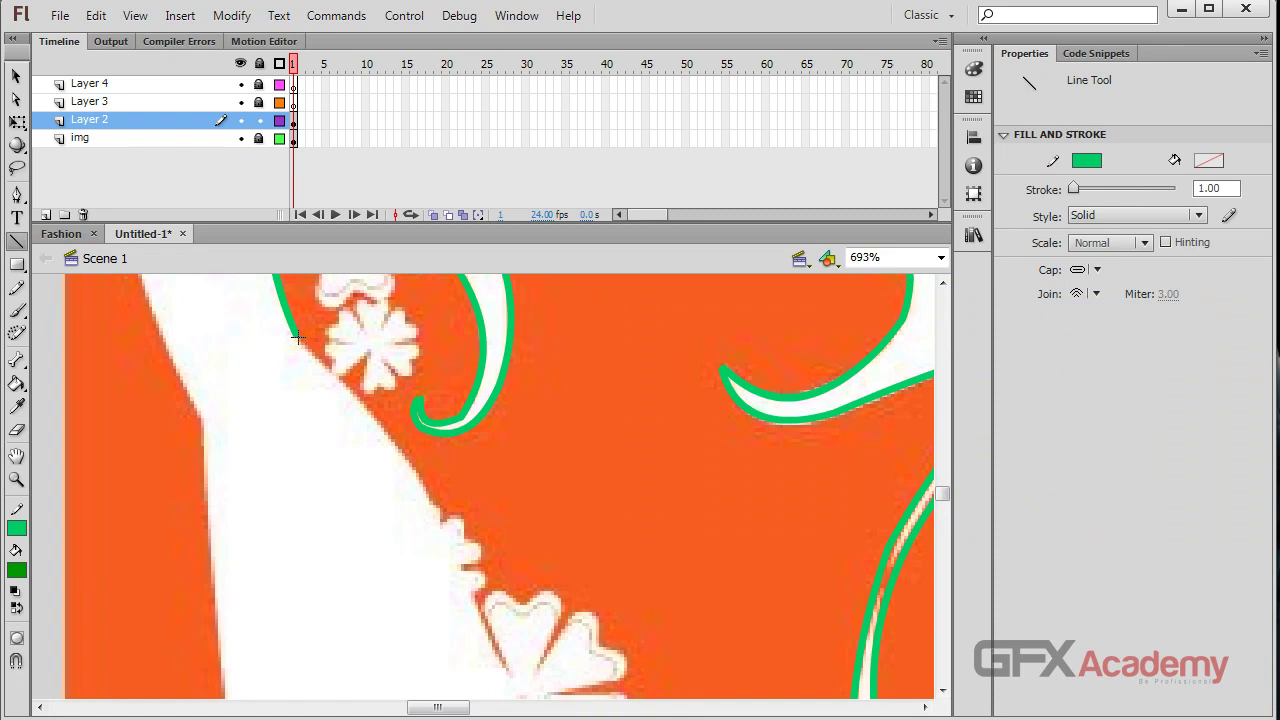
mouse_move(297, 337)
left_mouse_down()
mouse_move(429, 557)
mouse_move(494, 617)
mouse_move(471, 571)
mouse_move(469, 628)
mouse_move(504, 668)
left_mouse_up()
key("v")
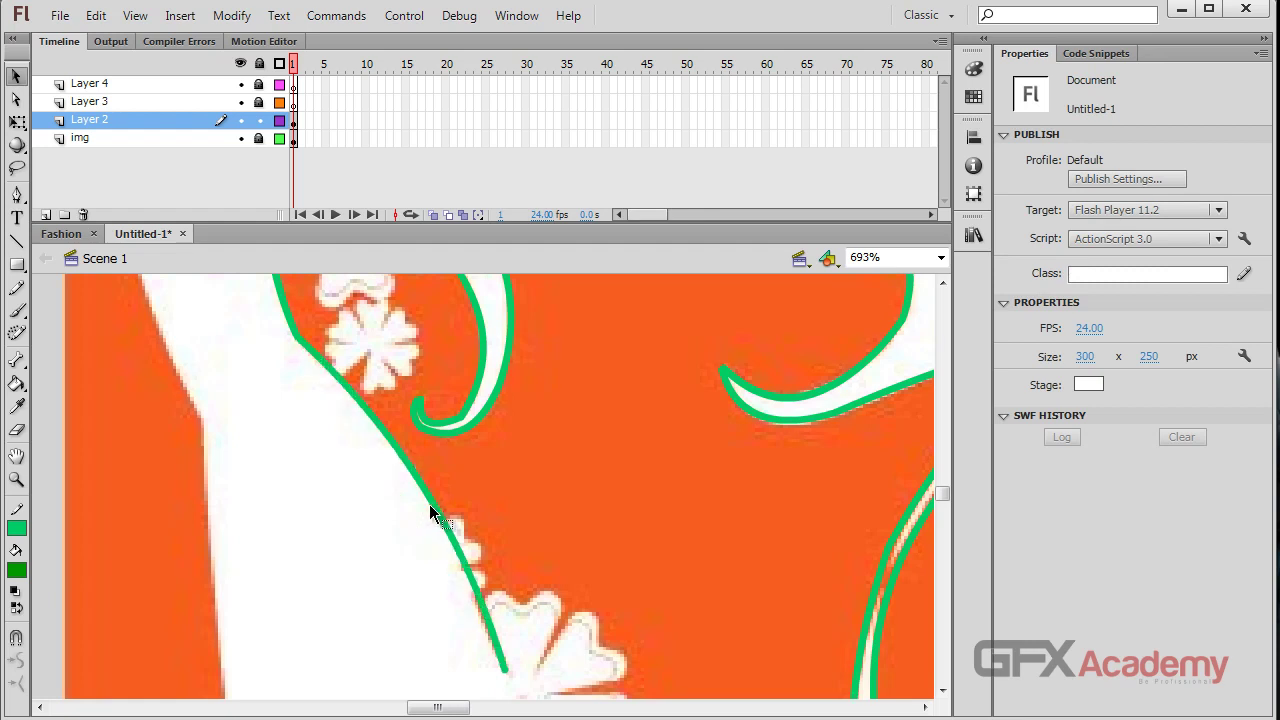
Continue the body's inner edge past the large white flower to the lower flower cluster with a slightly bowed line.
scroll(431, 509, "down", 5)
left_click_drag(504, 397, 555, 621)
key("n")
key("v")
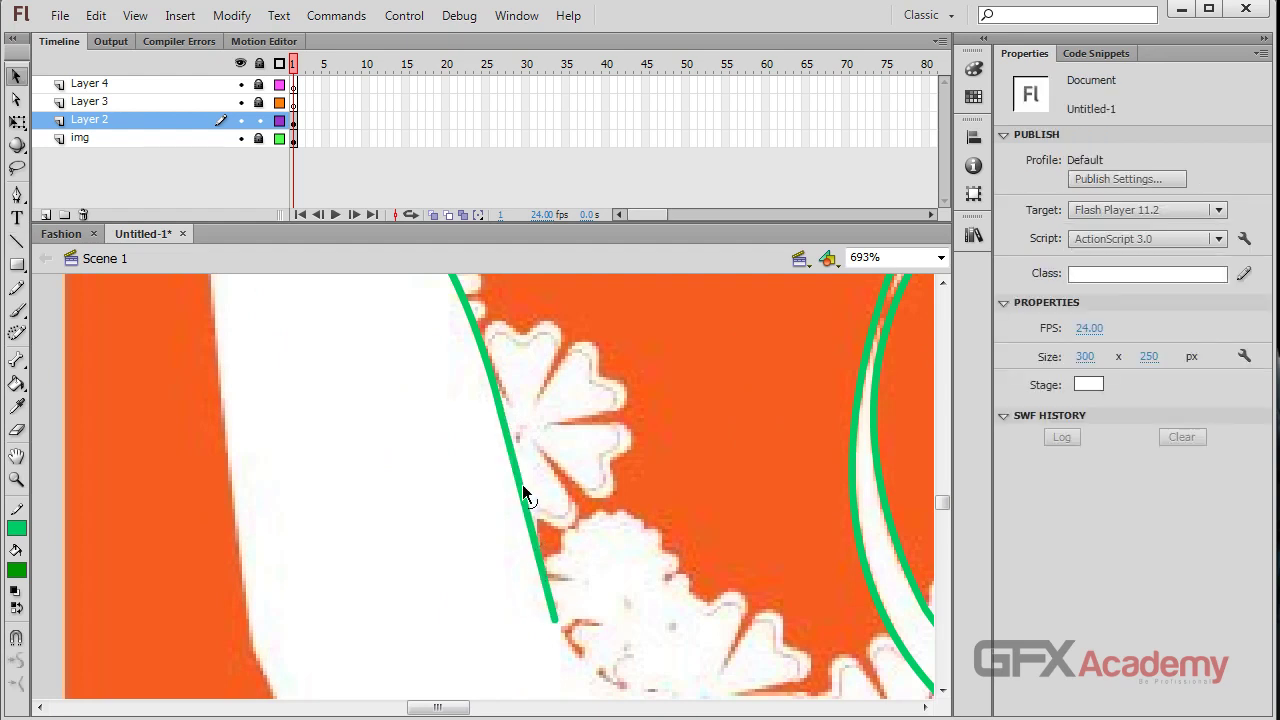
left_click_drag(524, 495, 532, 525)
Join the body's inner edge to the neck strand's lower end with a line bowed beneath the flower cluster.
scroll(537, 534, "down", 3)
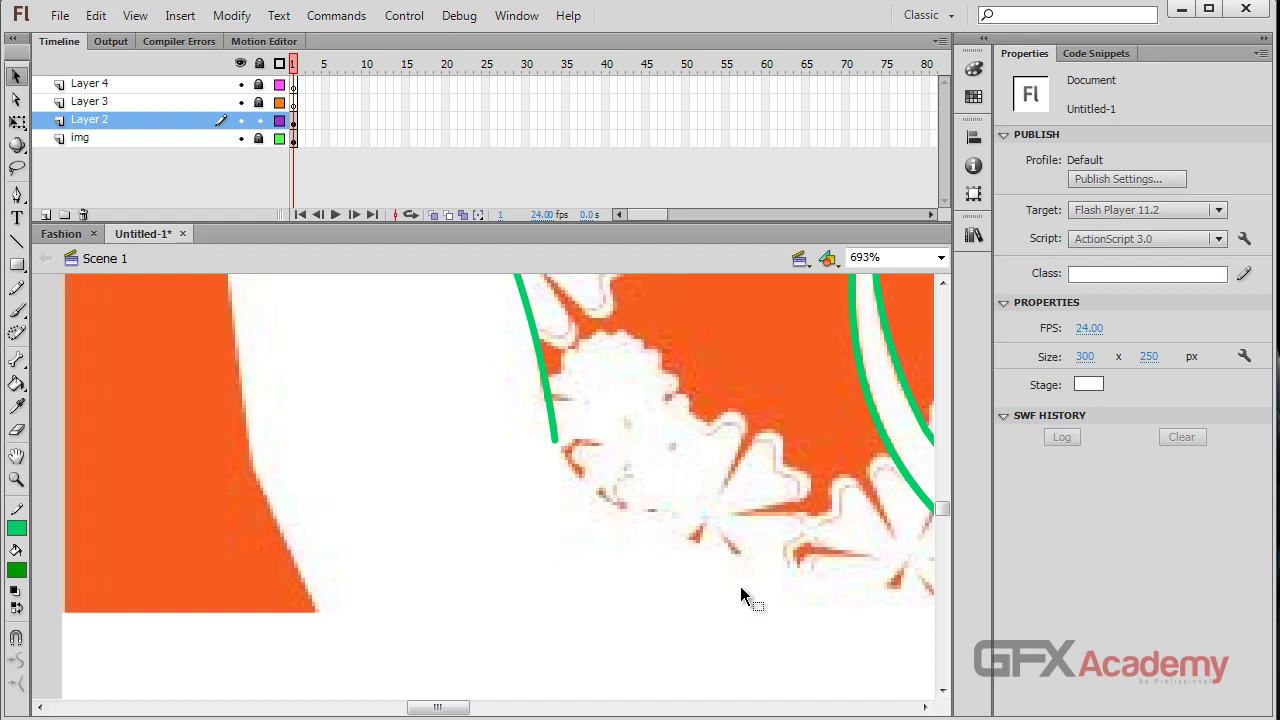
left_click_drag(743, 594, 437, 551)
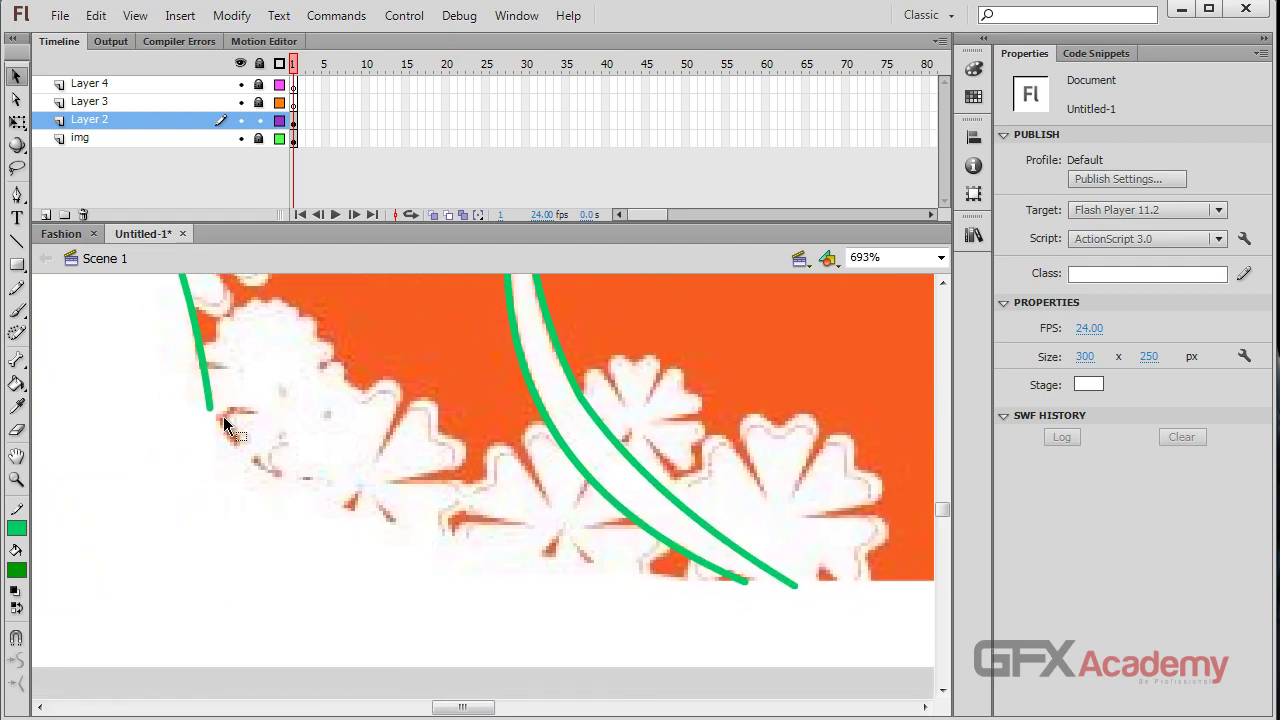
key("n")
left_click_drag(209, 407, 744, 586)
key("v")
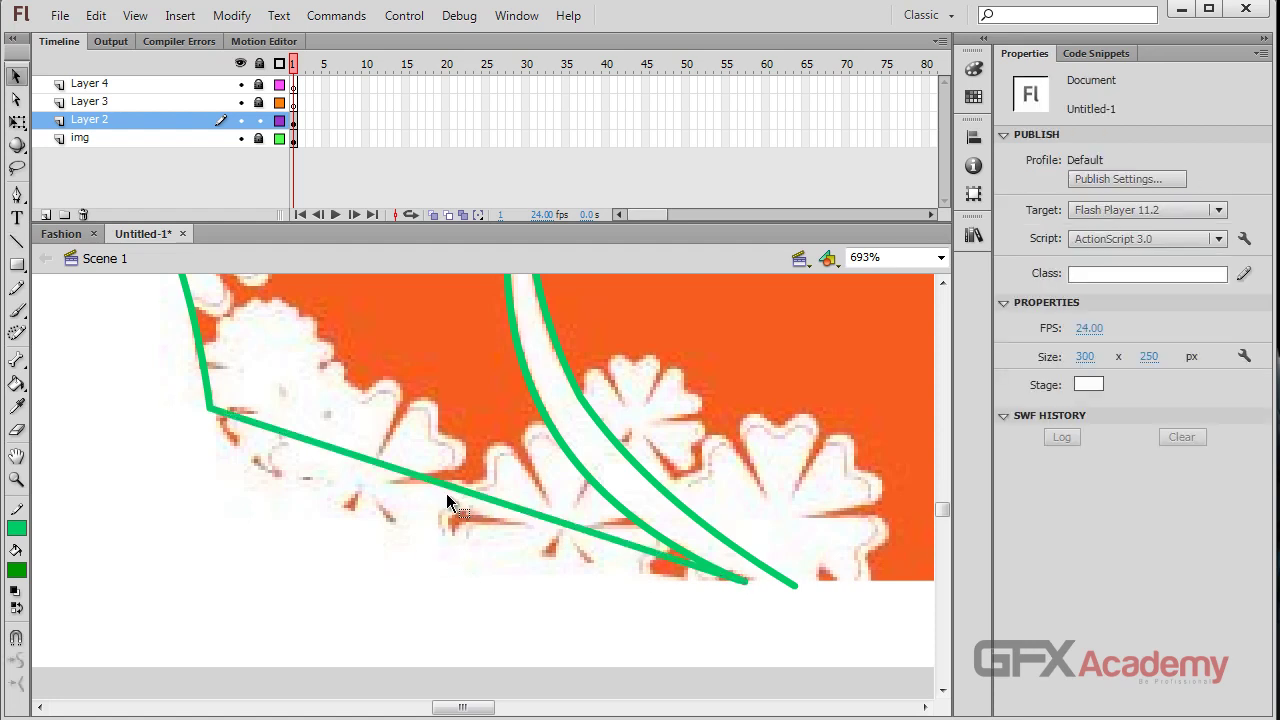
mouse_move(451, 490)
left_mouse_down()
mouse_move(403, 534)
mouse_move(360, 545)
left_mouse_up()
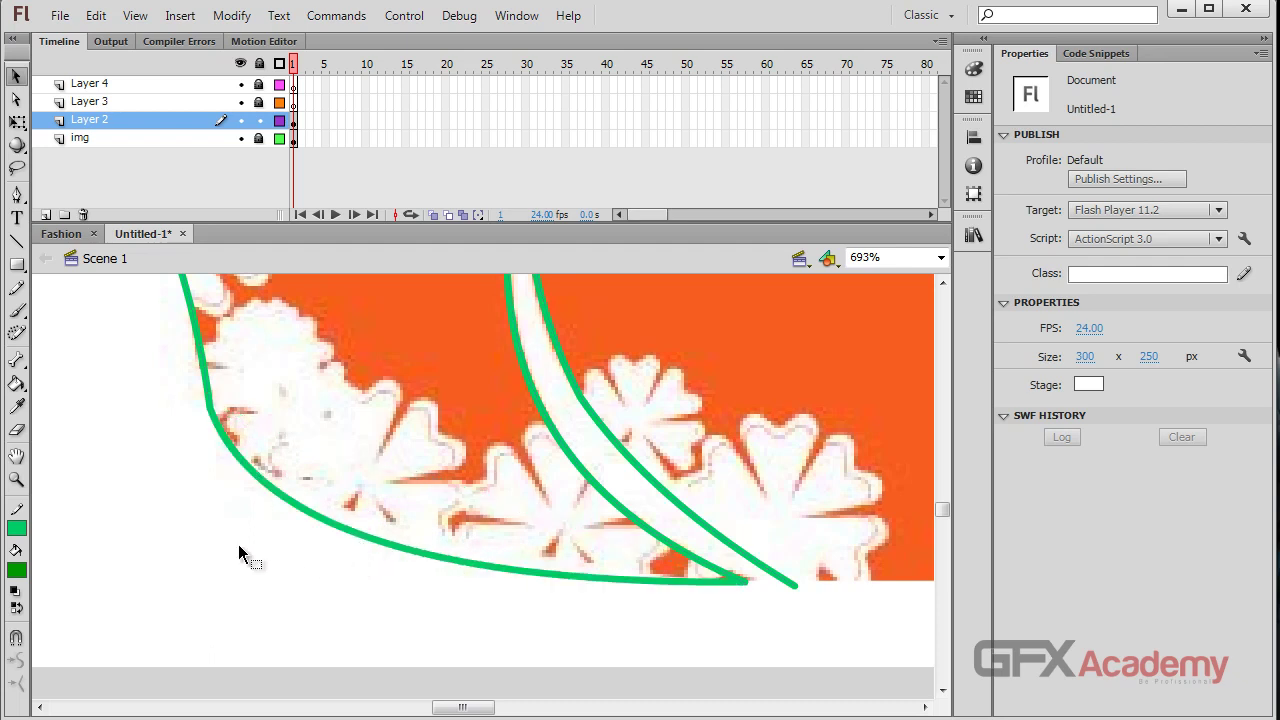
Trace the body's outer edge from the image's lower border up through its corner with two connected lines.
key("ctrl+minus")
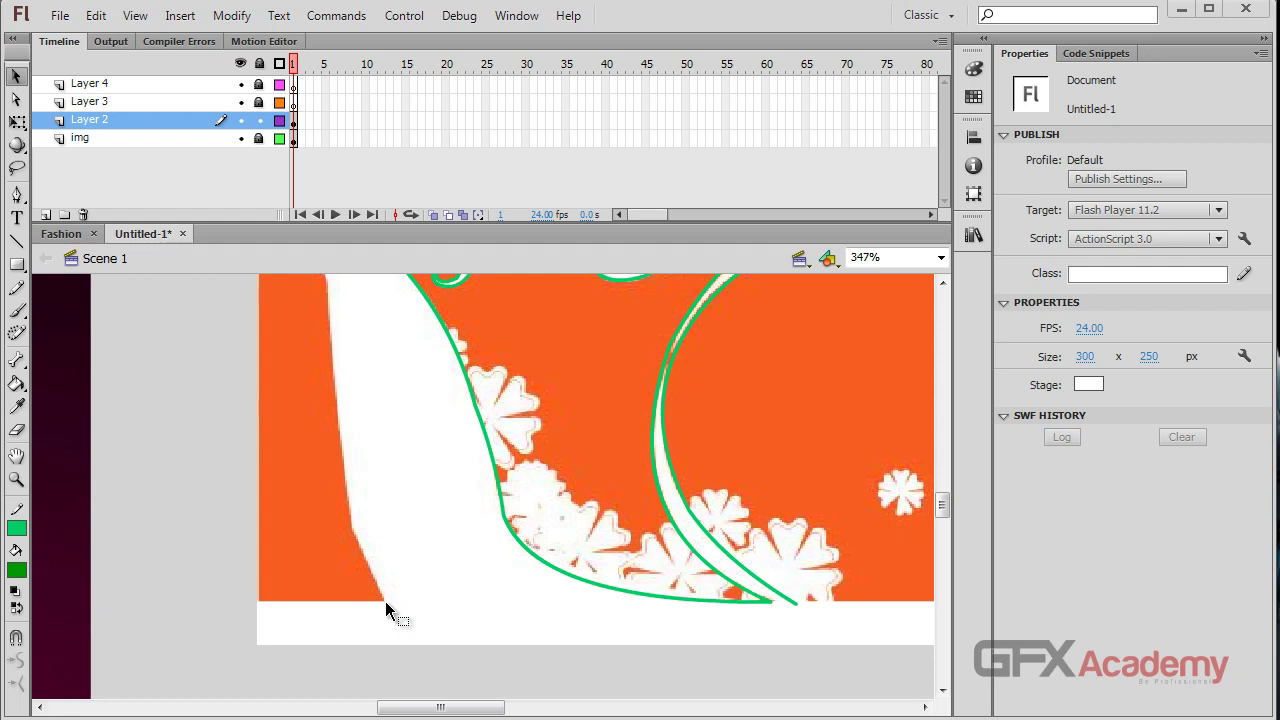
key("n")
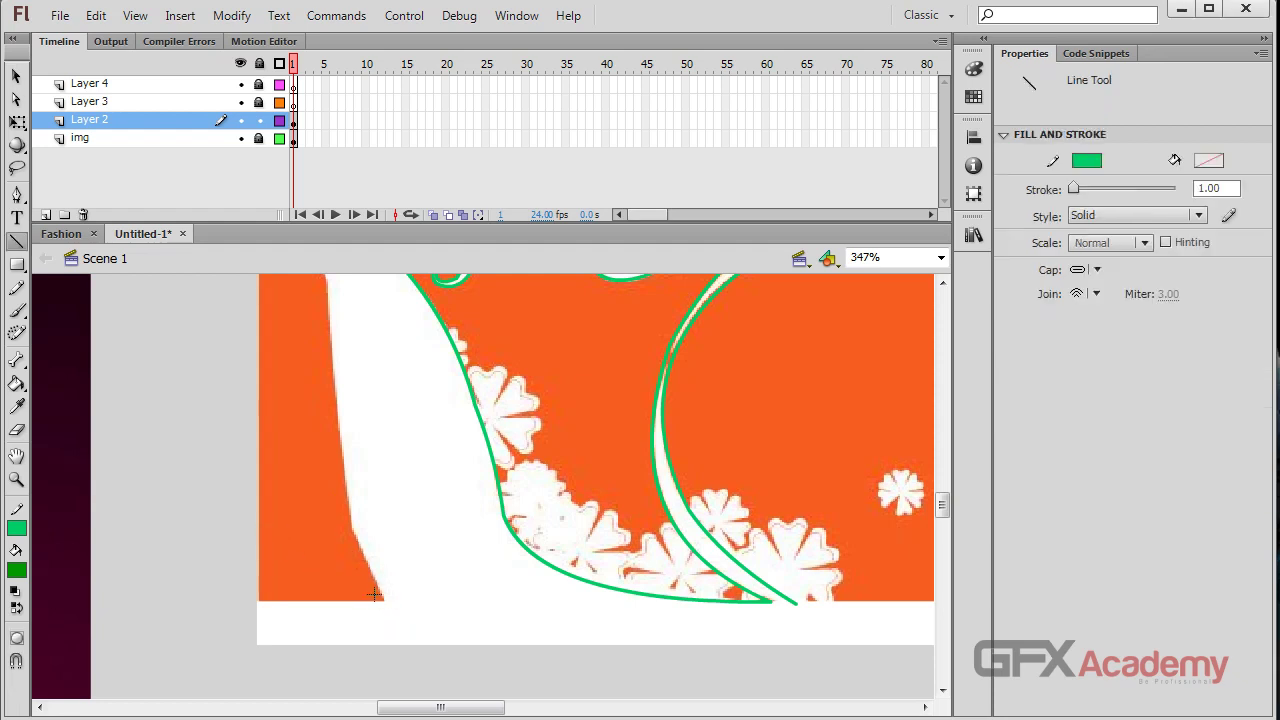
left_click_drag(384, 601, 351, 528)
mouse_move(351, 528)
left_mouse_down()
mouse_move(341, 296)
mouse_move(327, 277)
left_mouse_up()
key("v")
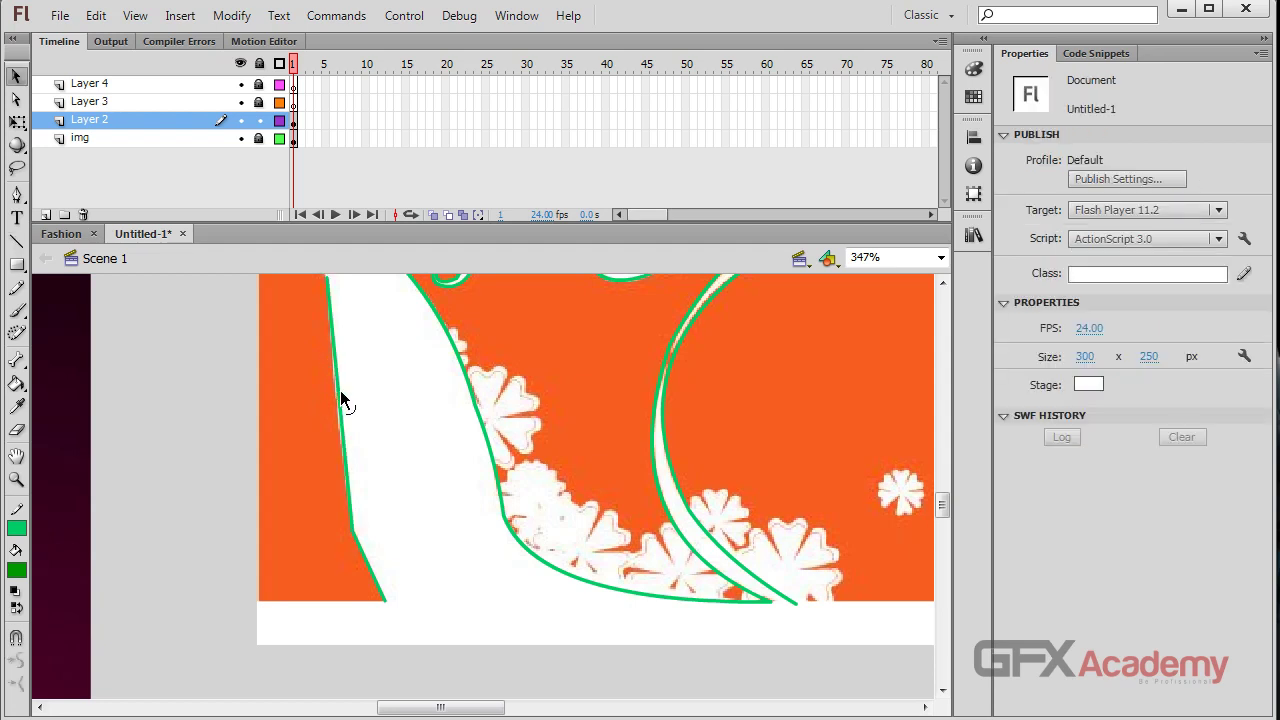
Trace the outer edge of the back hair strand from the body up to the head with an outward-bowed line.
scroll(391, 491, "up", 5)
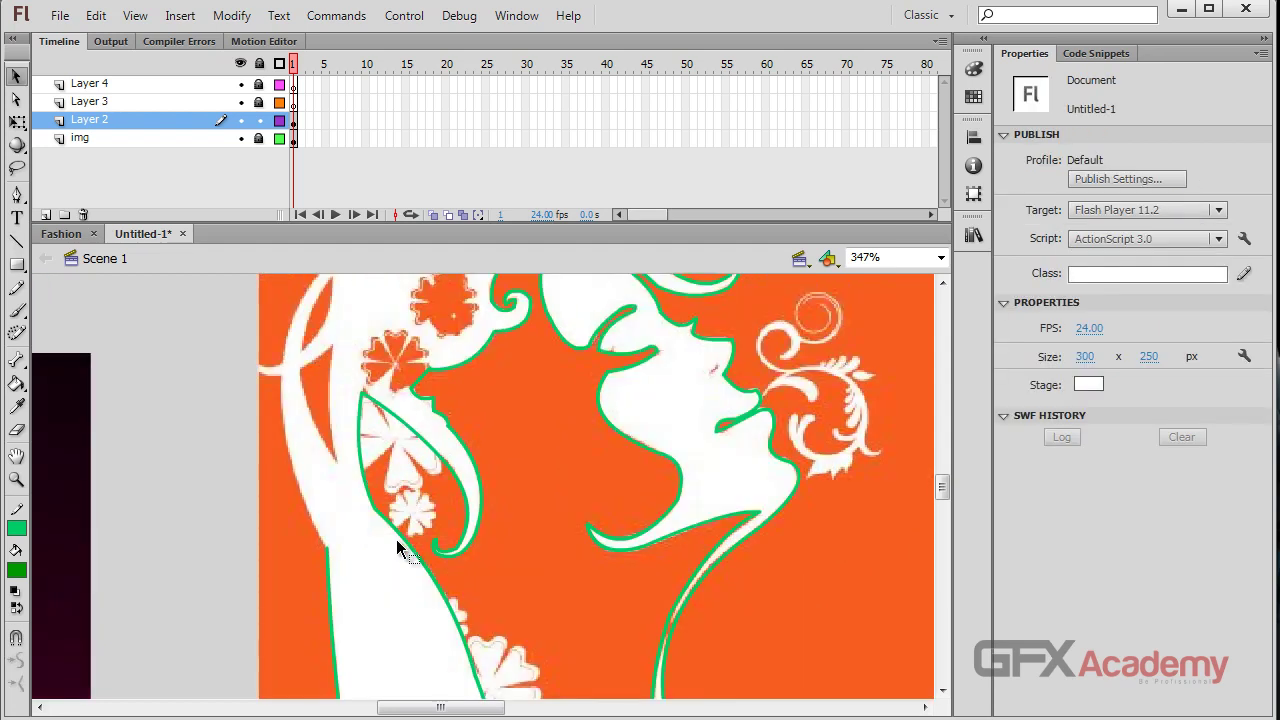
key("n")
mouse_move(324, 546)
left_mouse_down()
mouse_move(276, 378)
mouse_move(294, 423)
mouse_move(341, 298)
mouse_move(330, 261)
left_mouse_up()
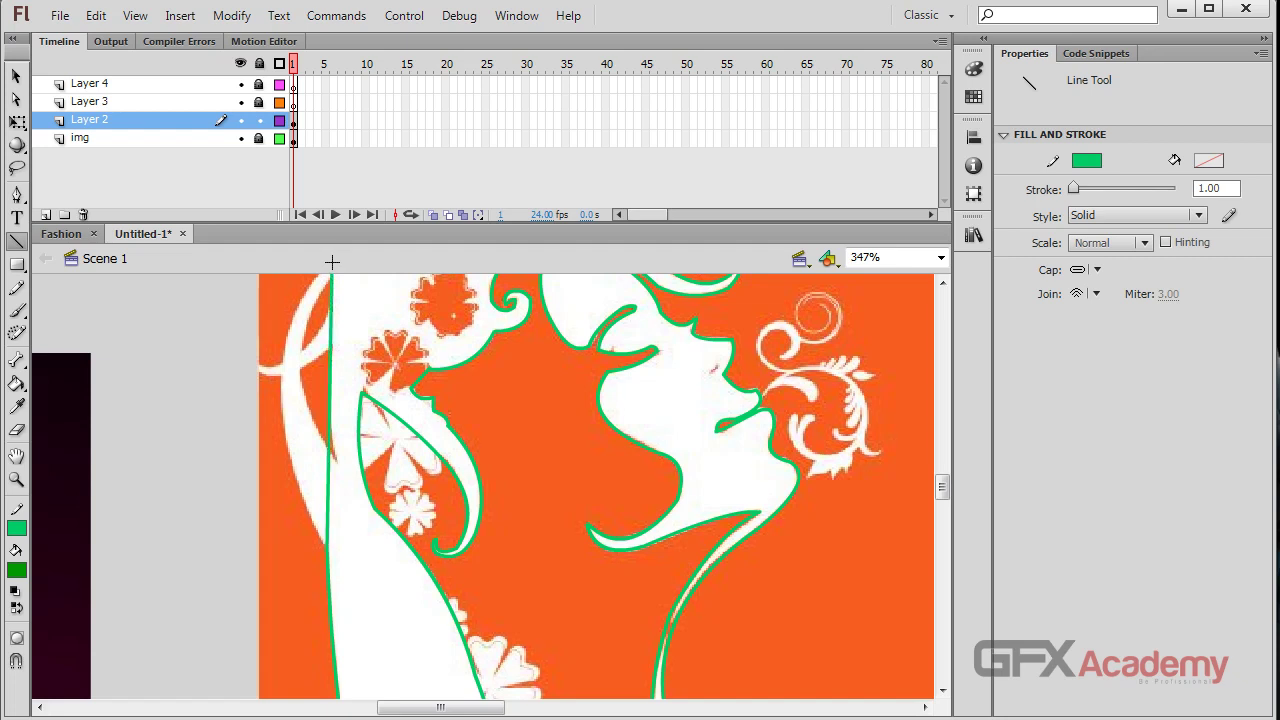
key("v")
mouse_move(329, 395)
left_mouse_down()
mouse_move(283, 386)
mouse_move(275, 371)
left_mouse_up()
Connect the back hair strand to the upper strand, trace that strand's lower edge to its cut end, and refine the fit.
scroll(343, 419, "up", 3)
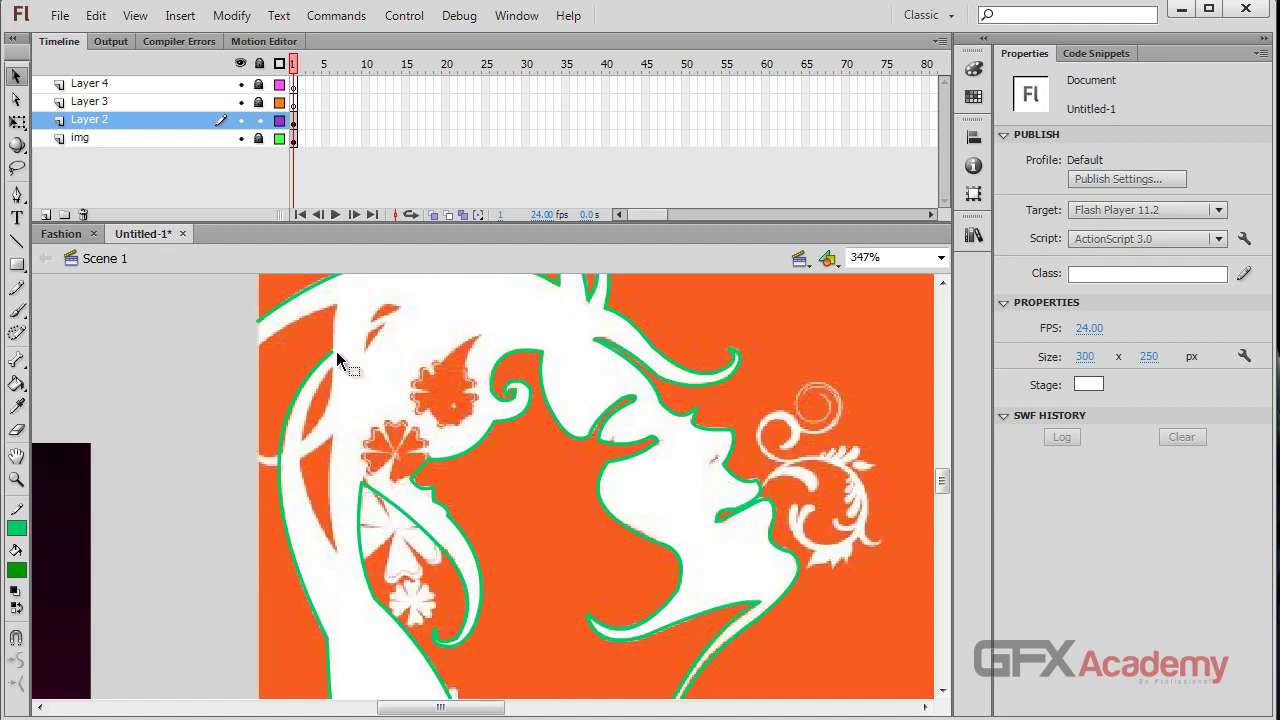
key("n")
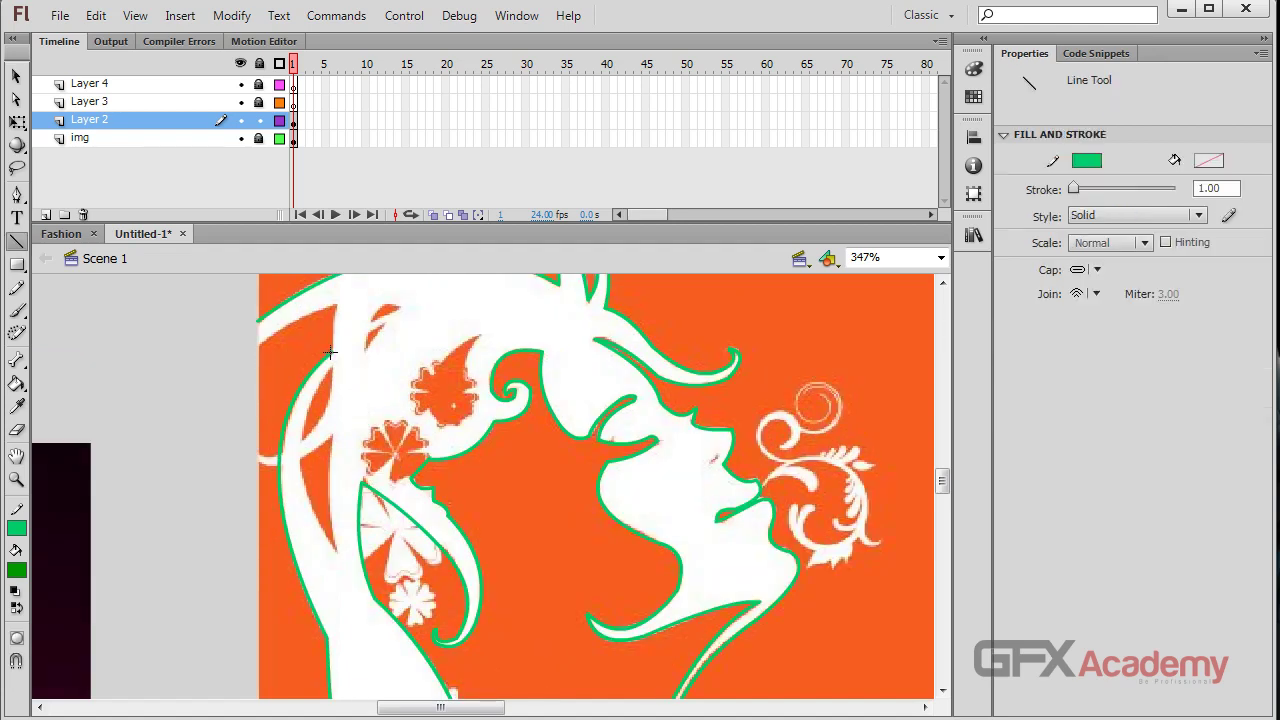
mouse_move(330, 352)
left_mouse_down()
mouse_move(337, 298)
mouse_move(256, 346)
mouse_move(263, 328)
left_mouse_up()
key("v")
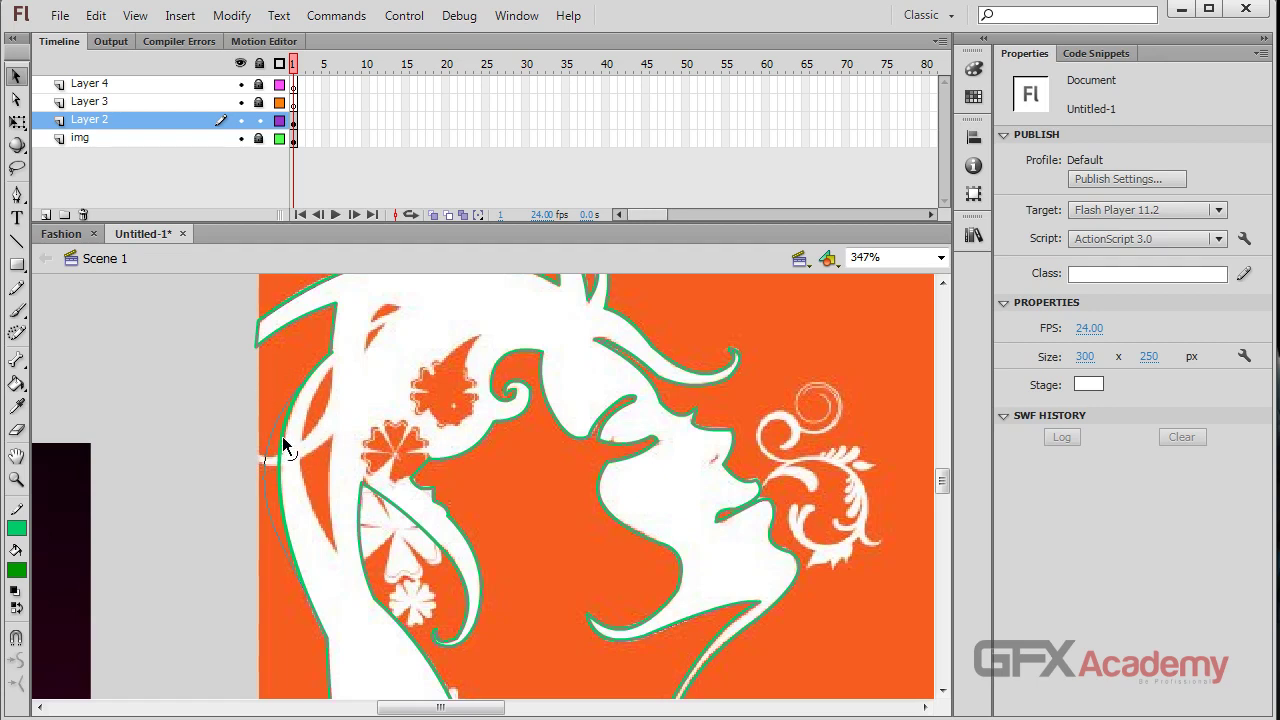
left_click_drag(283, 437, 294, 451)
Trace the lower orange gap inside the back hair as a closed outline of lines bent to its edges.
key("n")
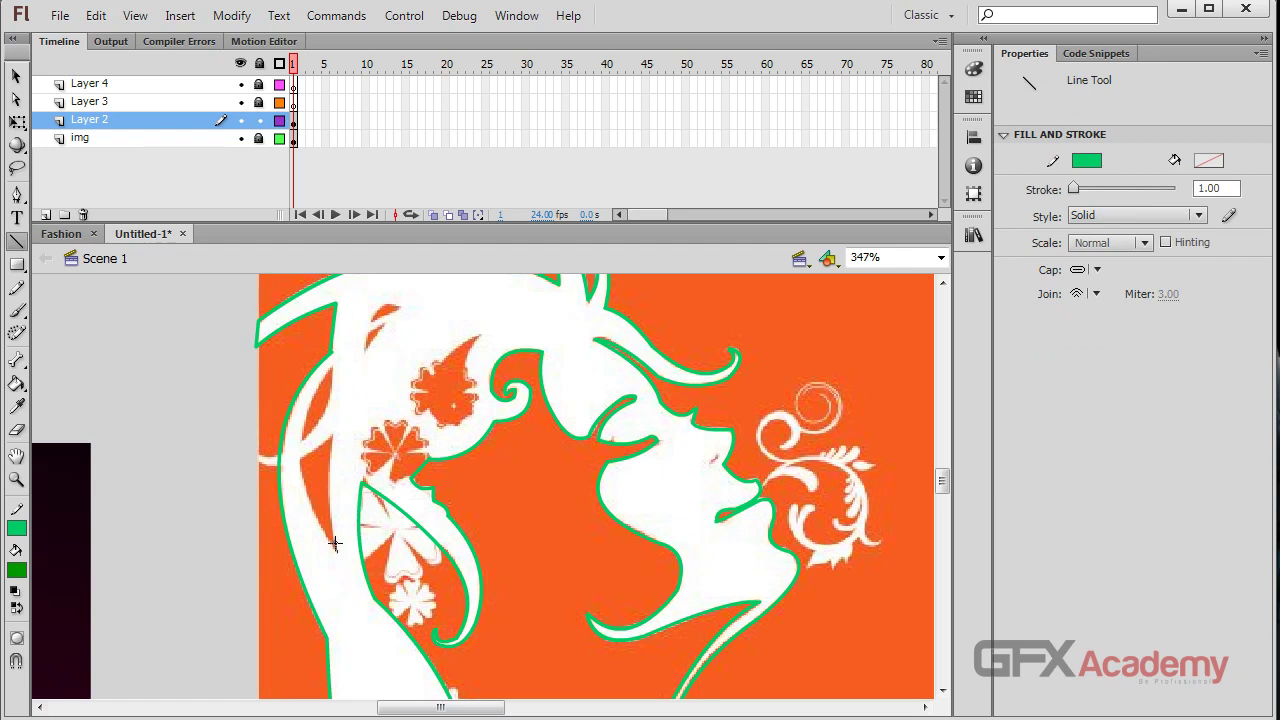
mouse_move(336, 548)
left_mouse_down()
mouse_move(331, 432)
mouse_move(327, 474)
mouse_move(306, 446)
mouse_move(296, 460)
mouse_move(318, 574)
mouse_move(331, 551)
left_mouse_up()
key("v")
key("n")
key("v")
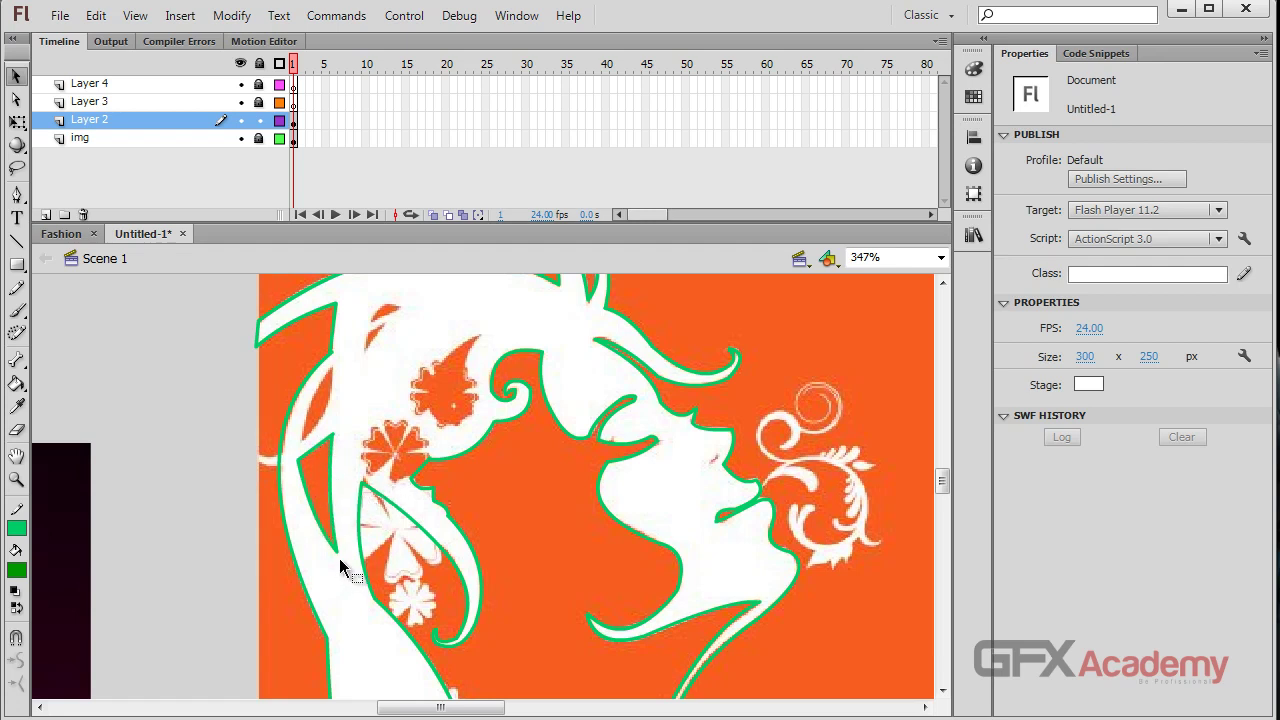
Turn on Snap to Objects and trace the upper orange gap in the back hair with lines bent to its edges.
left_click(16, 637)
key("n")
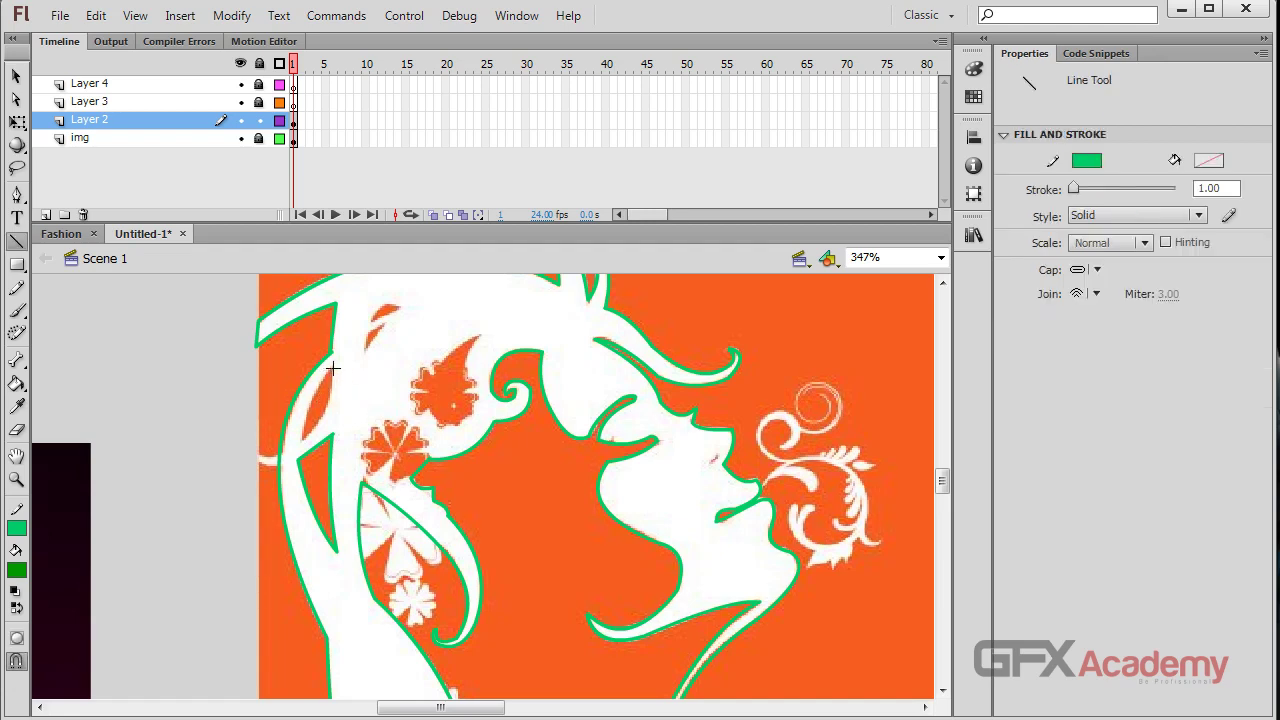
key("v")
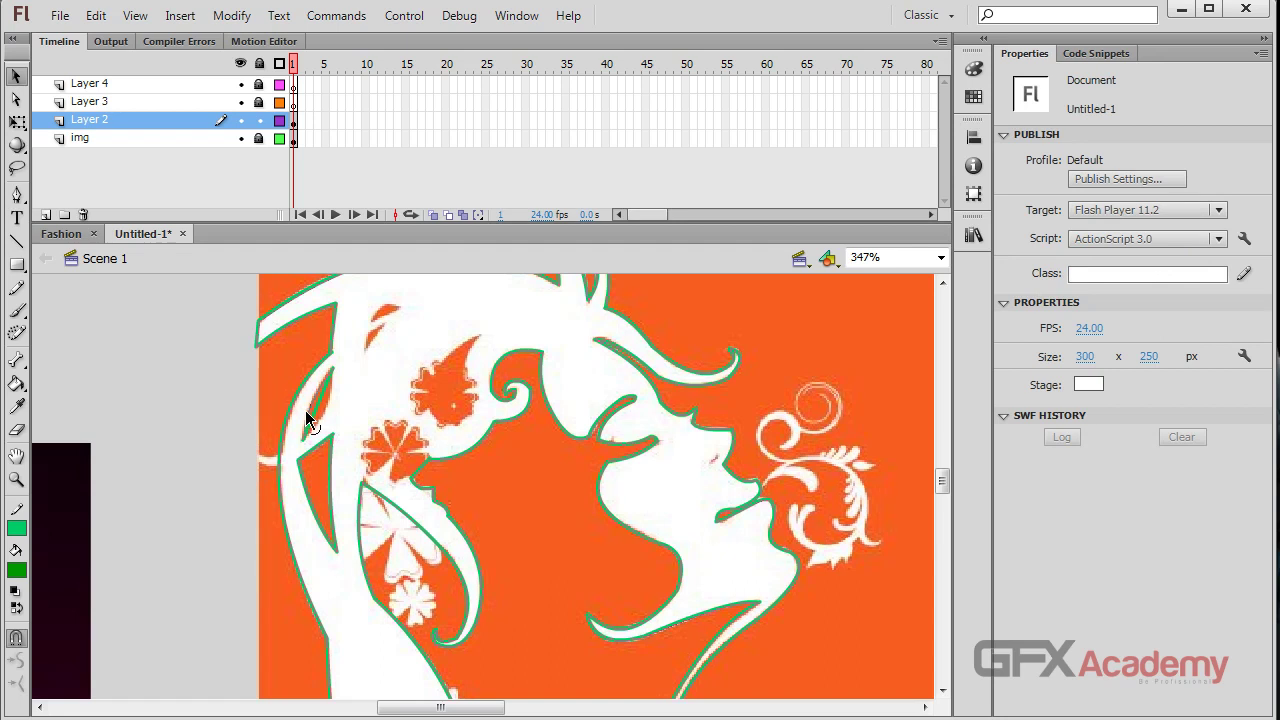
key("n")
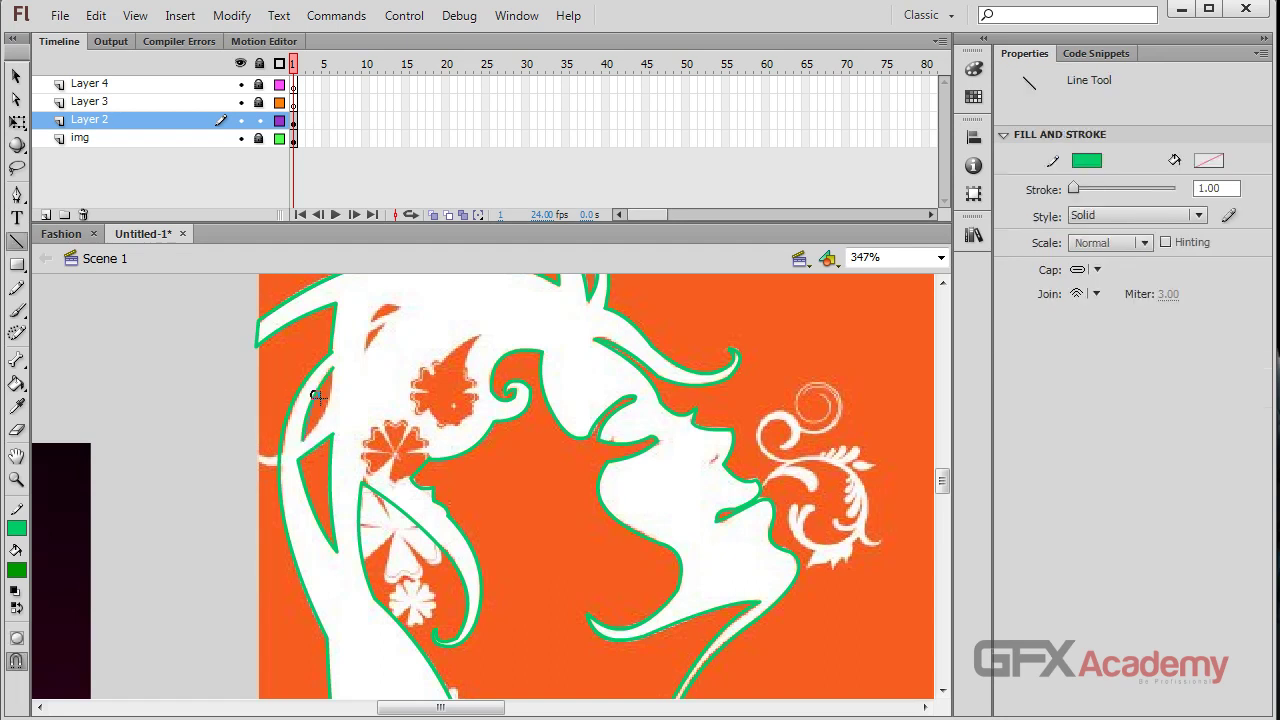
left_click_drag(324, 413, 336, 372)
key("v")
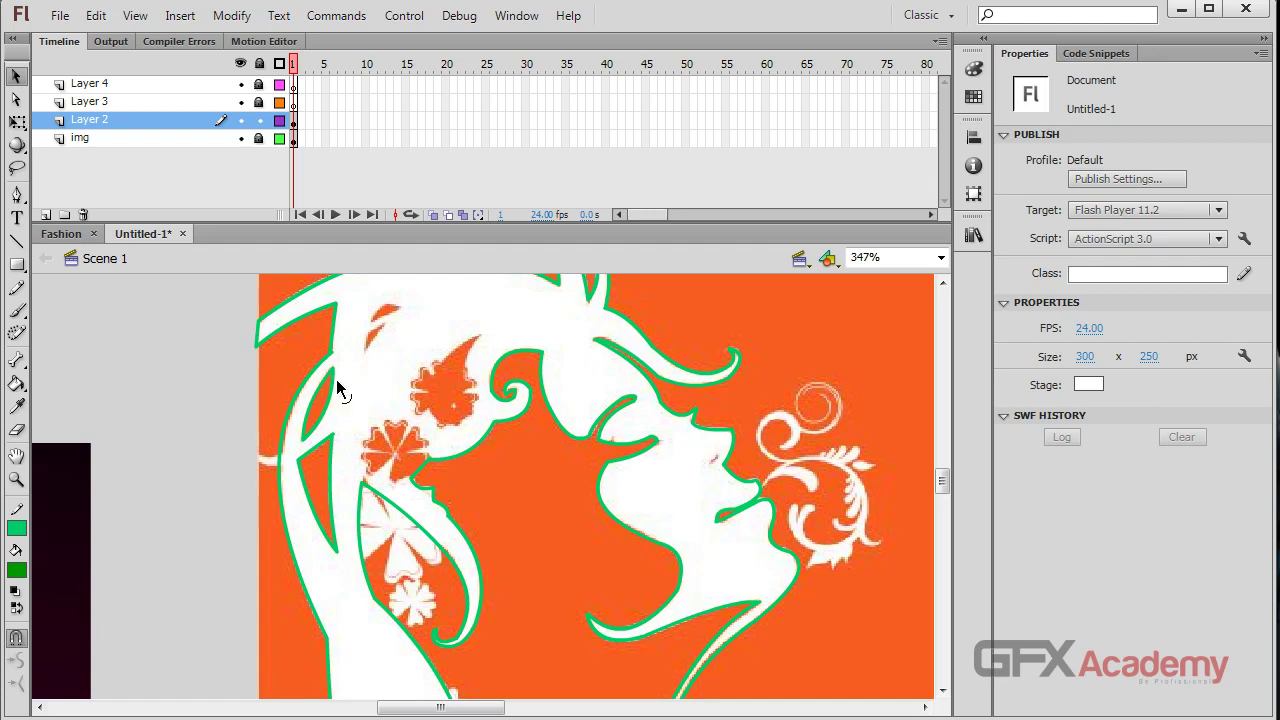
left_click(340, 402)
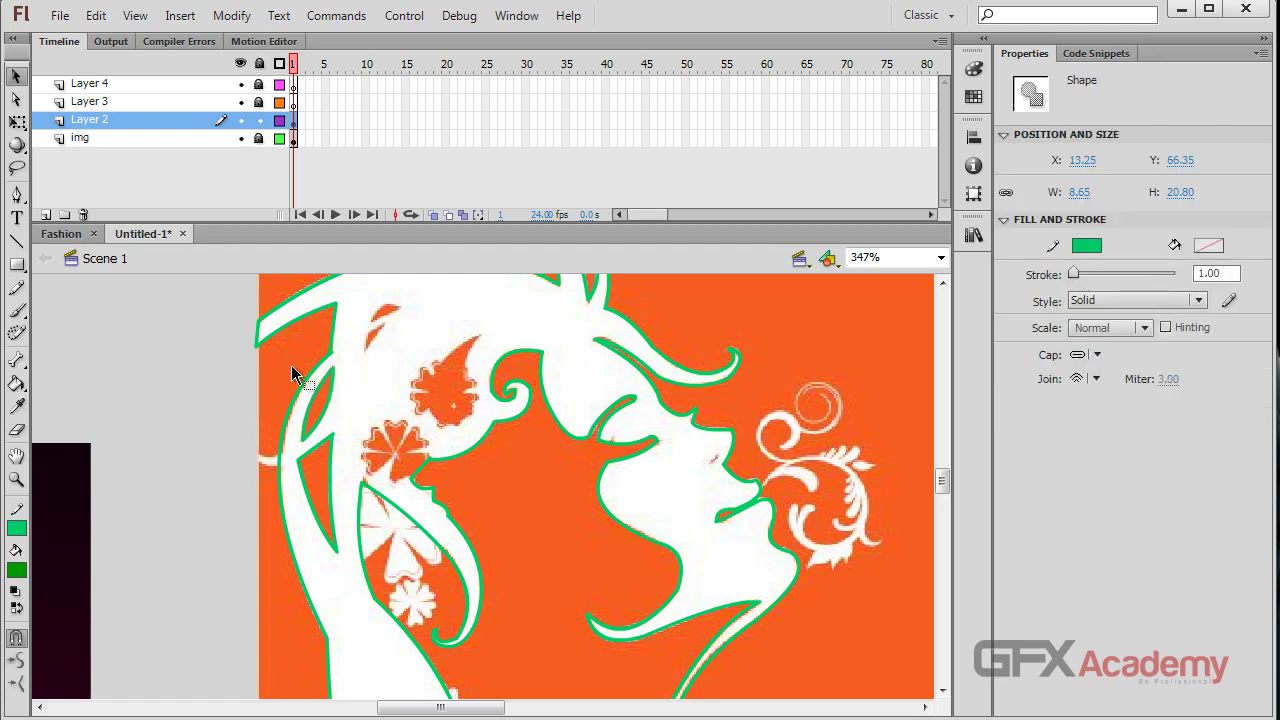
left_click(326, 376)
Turn off Snap to Objects and trace the two small orange gaps above the hair flowers as closed line outlines.
key("n")
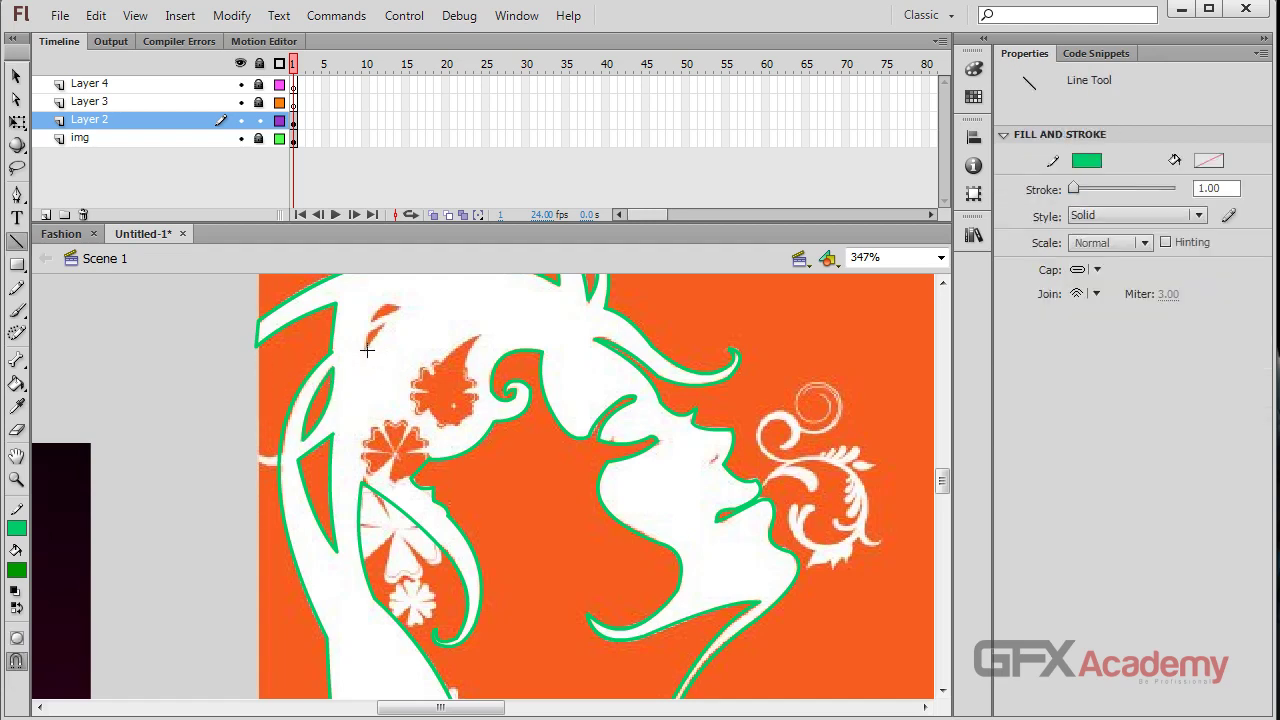
left_click_drag(367, 350, 383, 328)
key("ctrl+z")
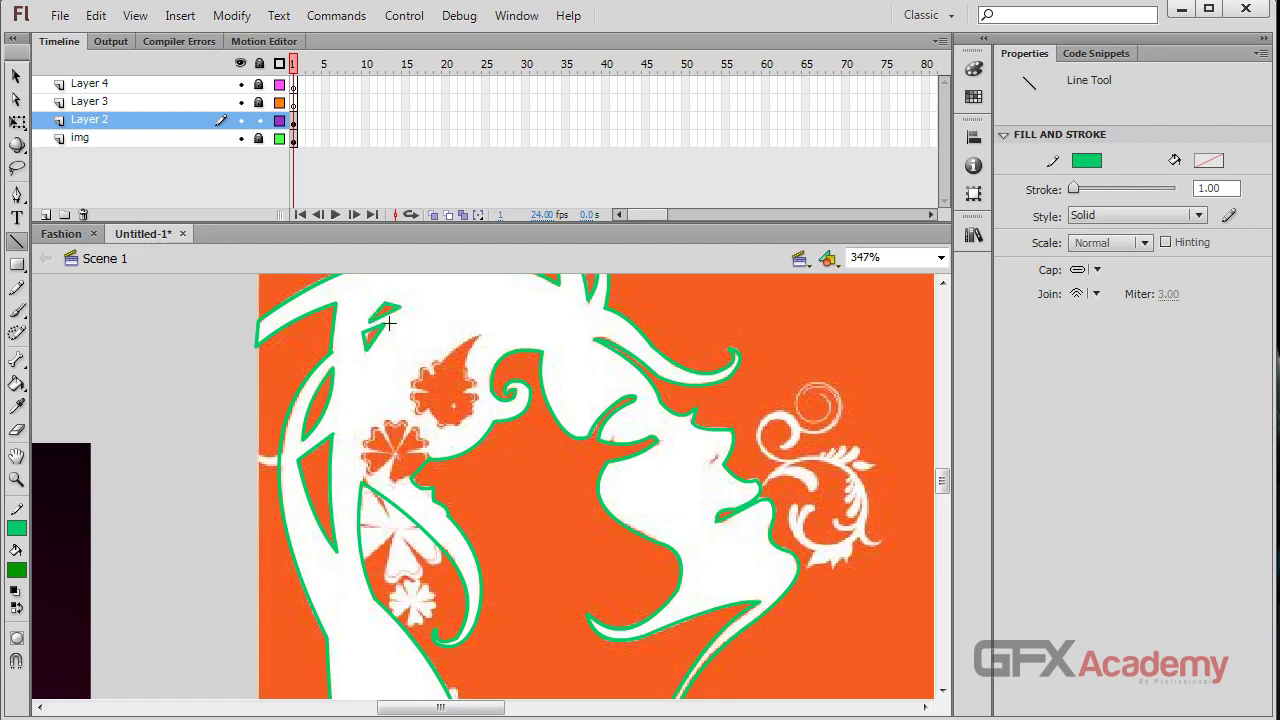
Trace the small hair tip protruding behind the back hair strand and bend its lines to the tip's edges.
scroll(538, 364, "up", 2)
scroll(563, 414, "down", 2)
scroll(636, 413, "down", 3)
scroll(636, 413, "down", 5)
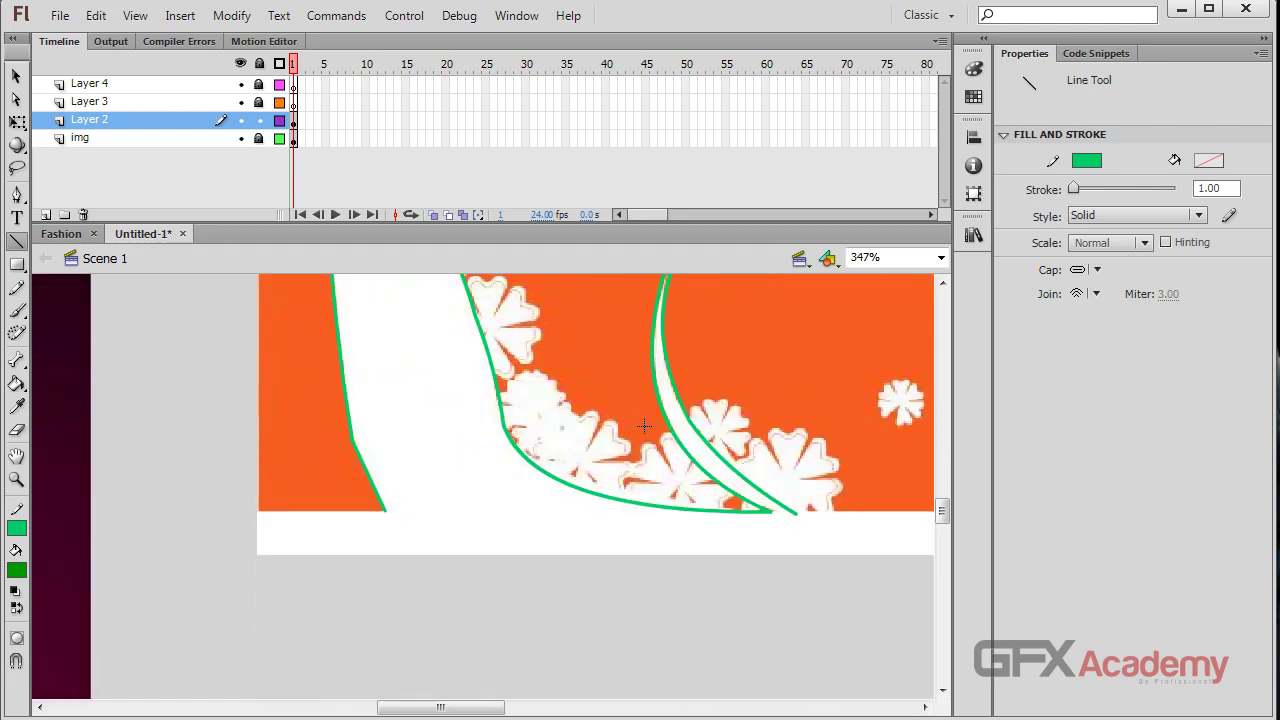
left_click_drag(806, 378, 457, 461)
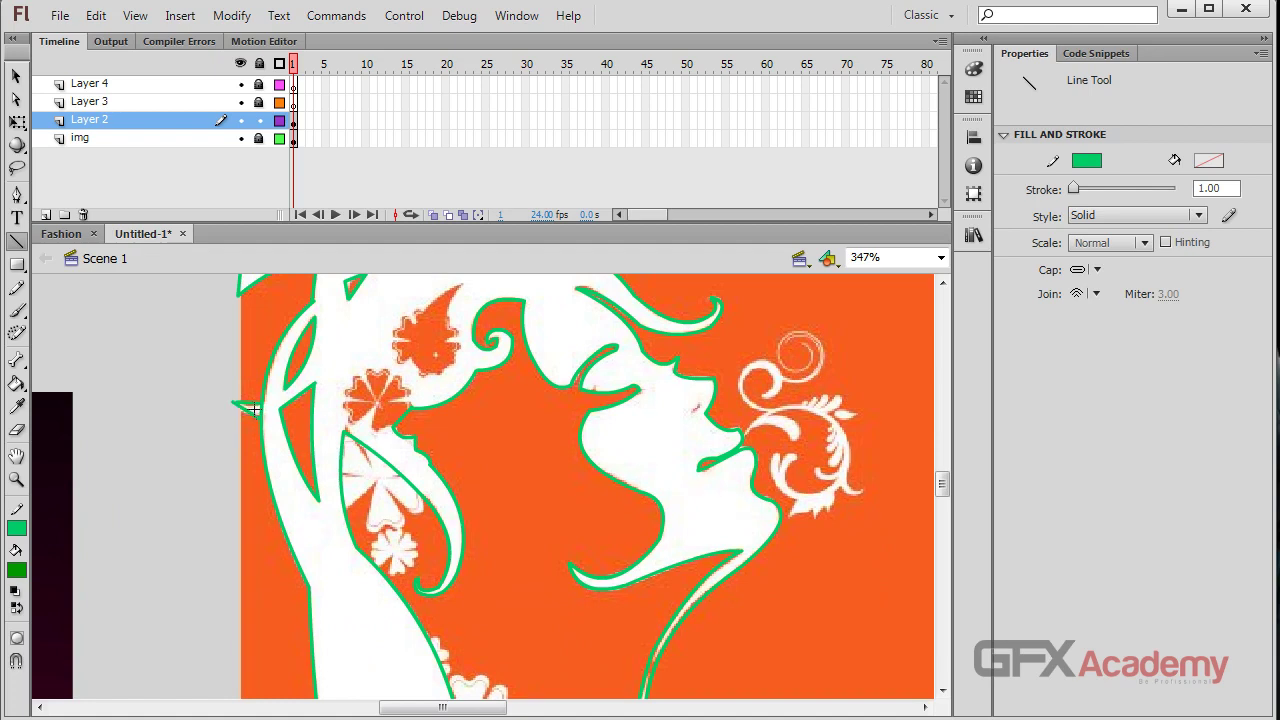
key("v")
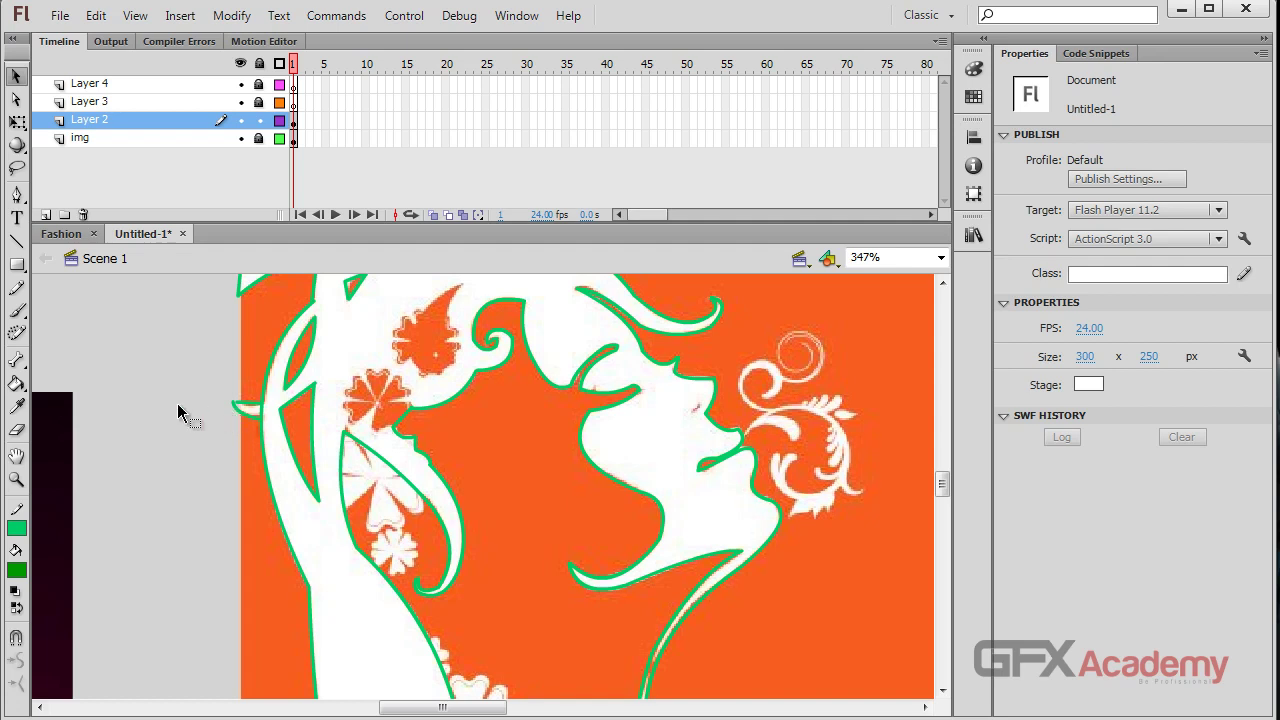
double_click(250, 415)
left_click(91, 450)
Draw a straight line along the orange image's bottom edge, closing the body outline across to the end of the neck strand.
scroll(106, 451, "down", 3)
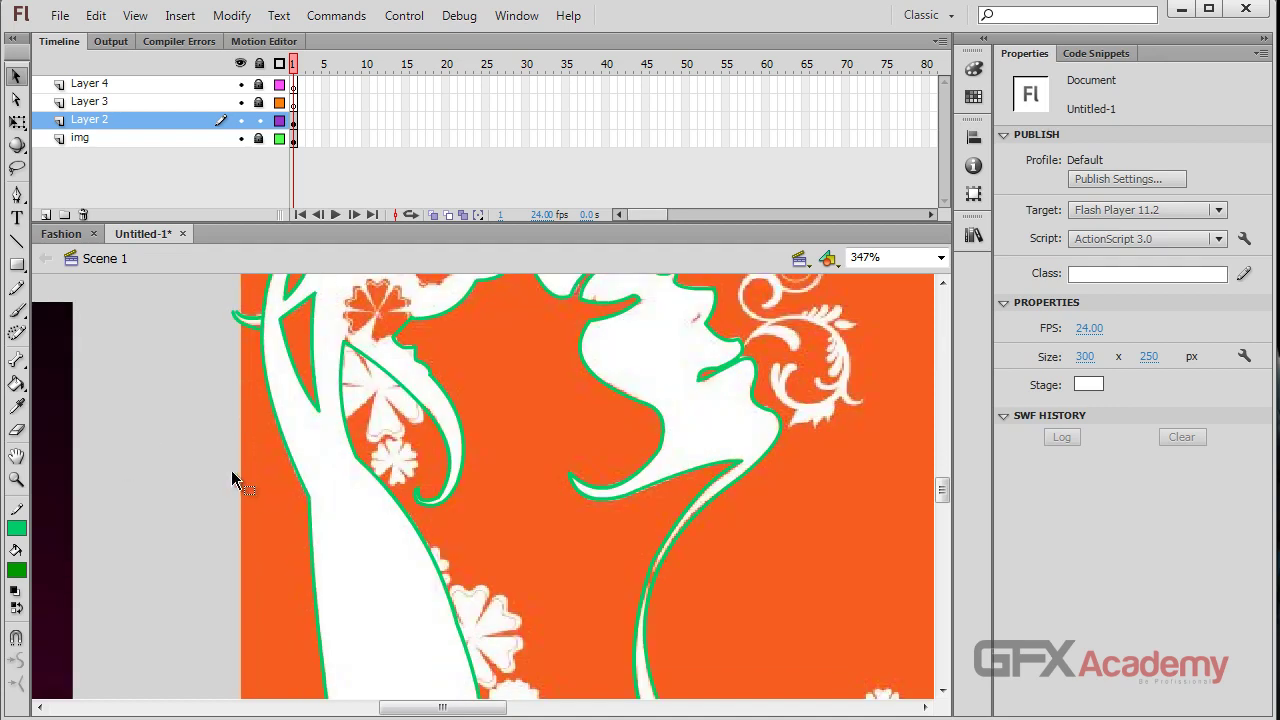
scroll(270, 475, "down", 5)
scroll(420, 544, "up", 10)
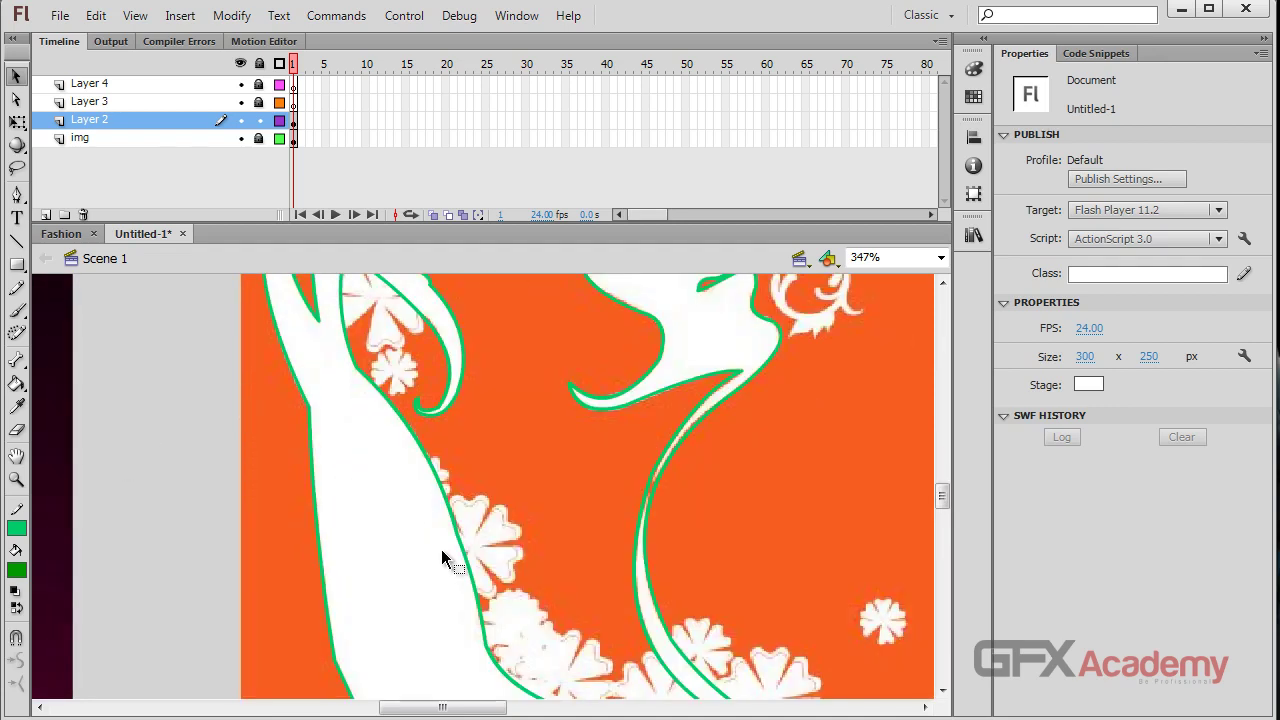
scroll(440, 544, "down", 9)
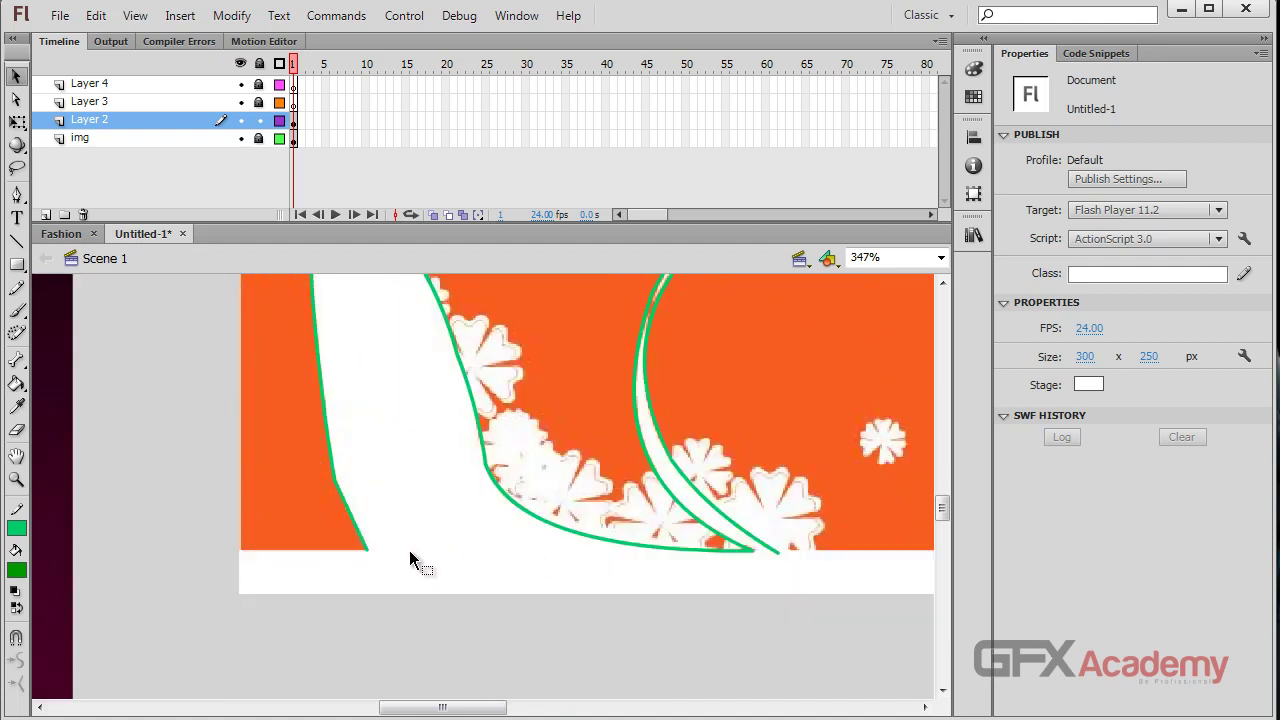
key("n")
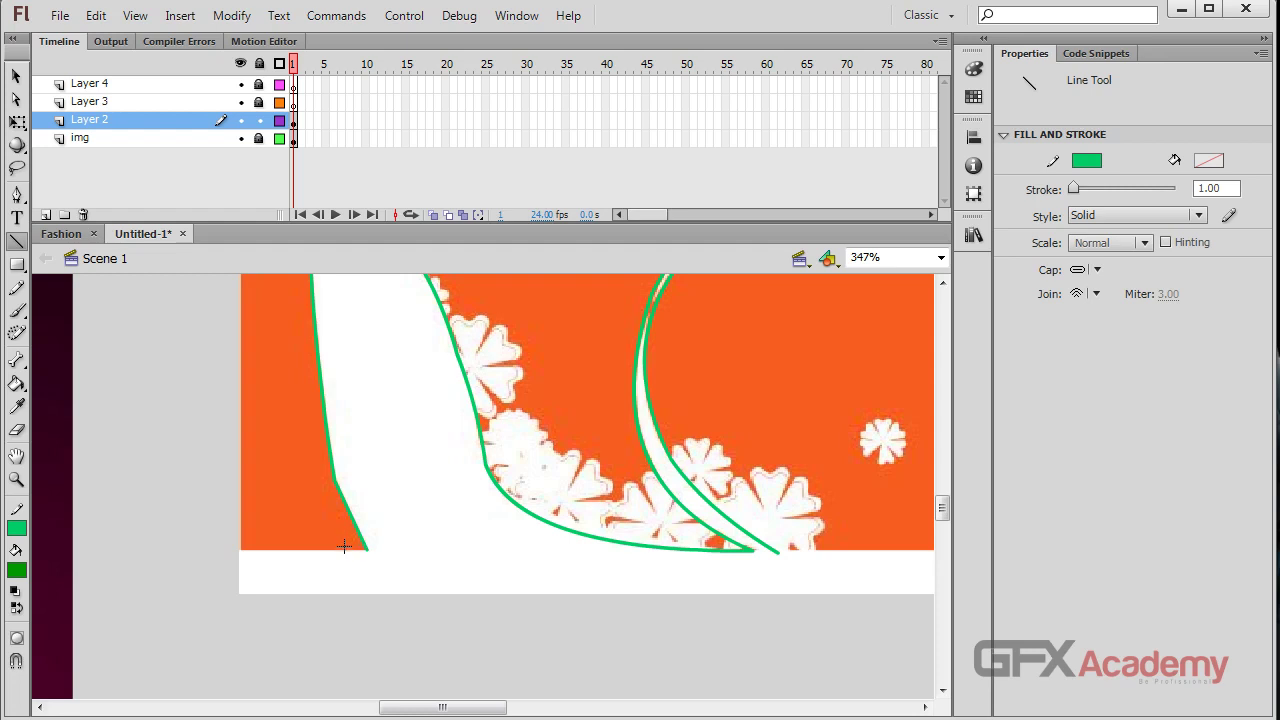
left_click_drag(337, 550, 778, 551)
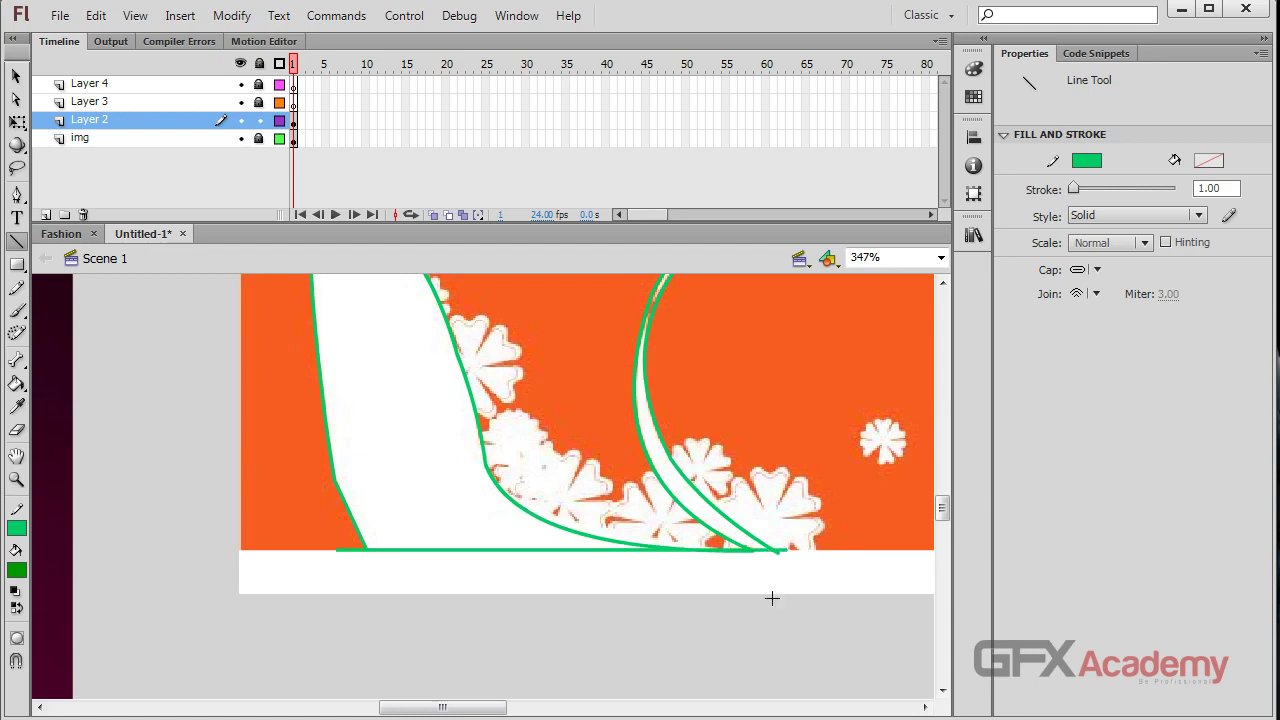
left_click(16, 77)
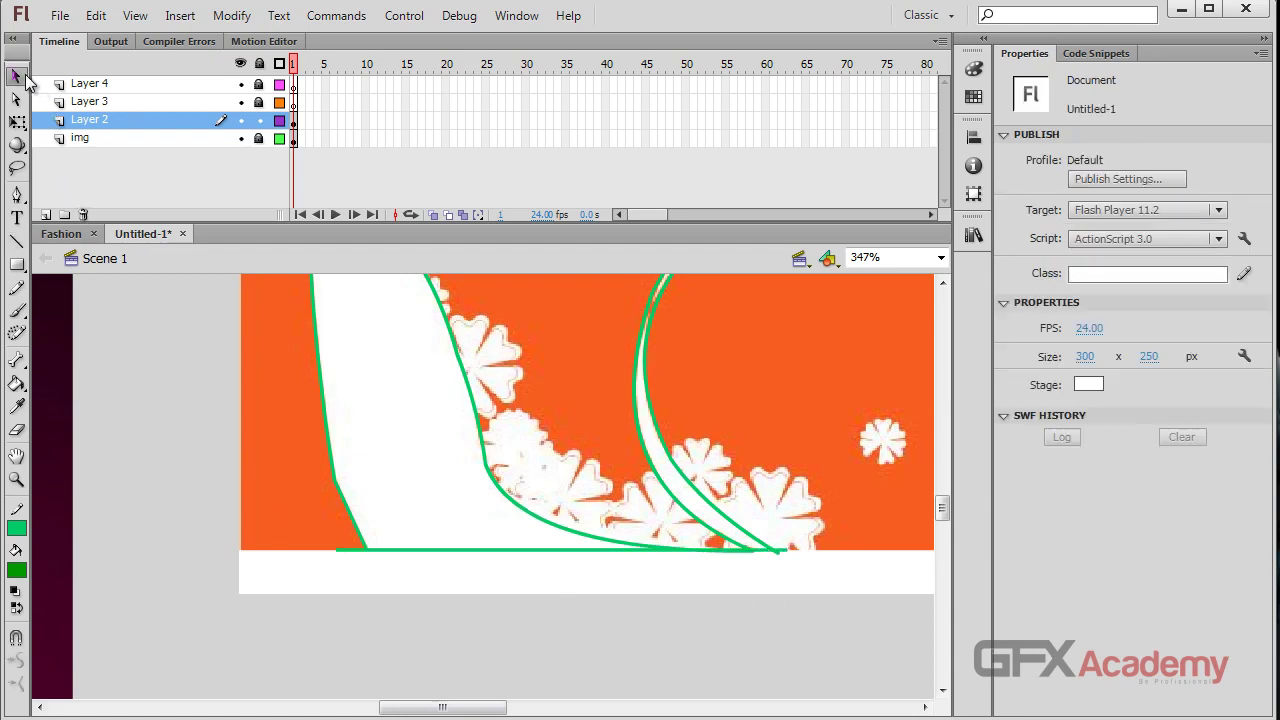
Set the Paint Bucket to a white fill, try to fill the body, and set the gap size to Close Large Gaps.
scroll(346, 543, "up", 5)
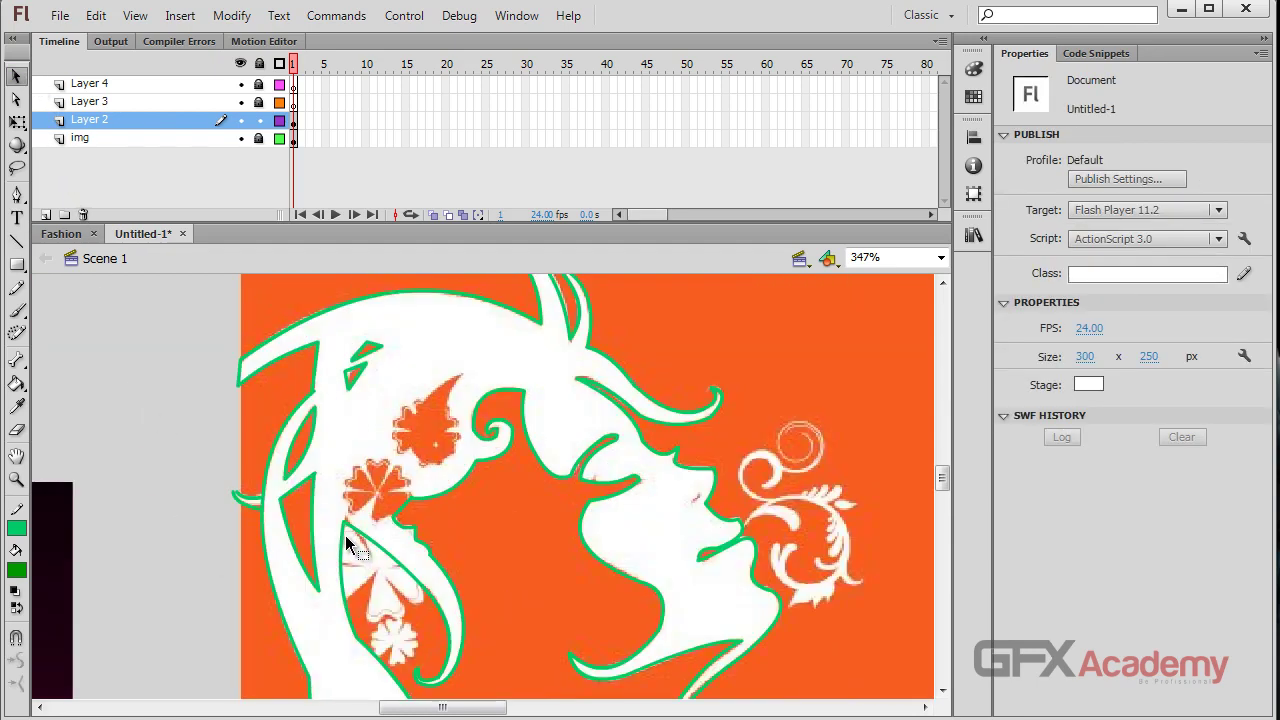
scroll(346, 543, "up", 3)
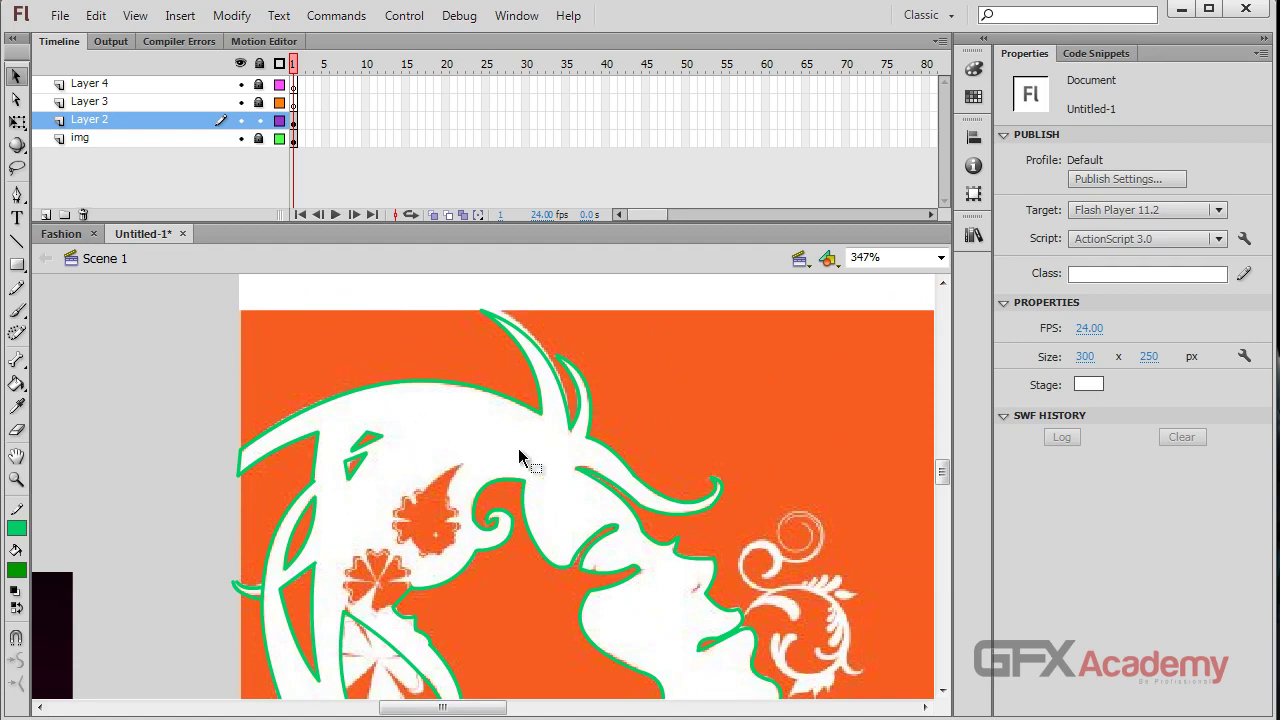
scroll(600, 460, "down", 3)
scroll(723, 503, "down", 5)
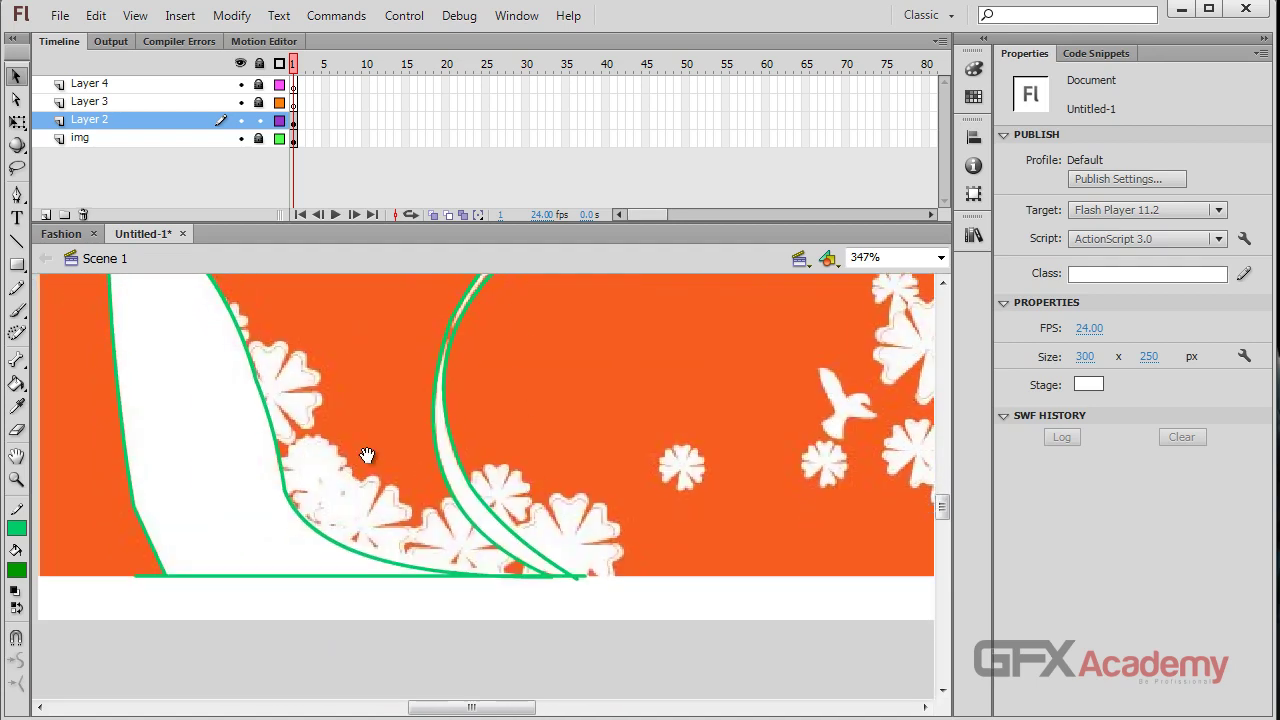
left_click_drag(367, 455, 606, 606)
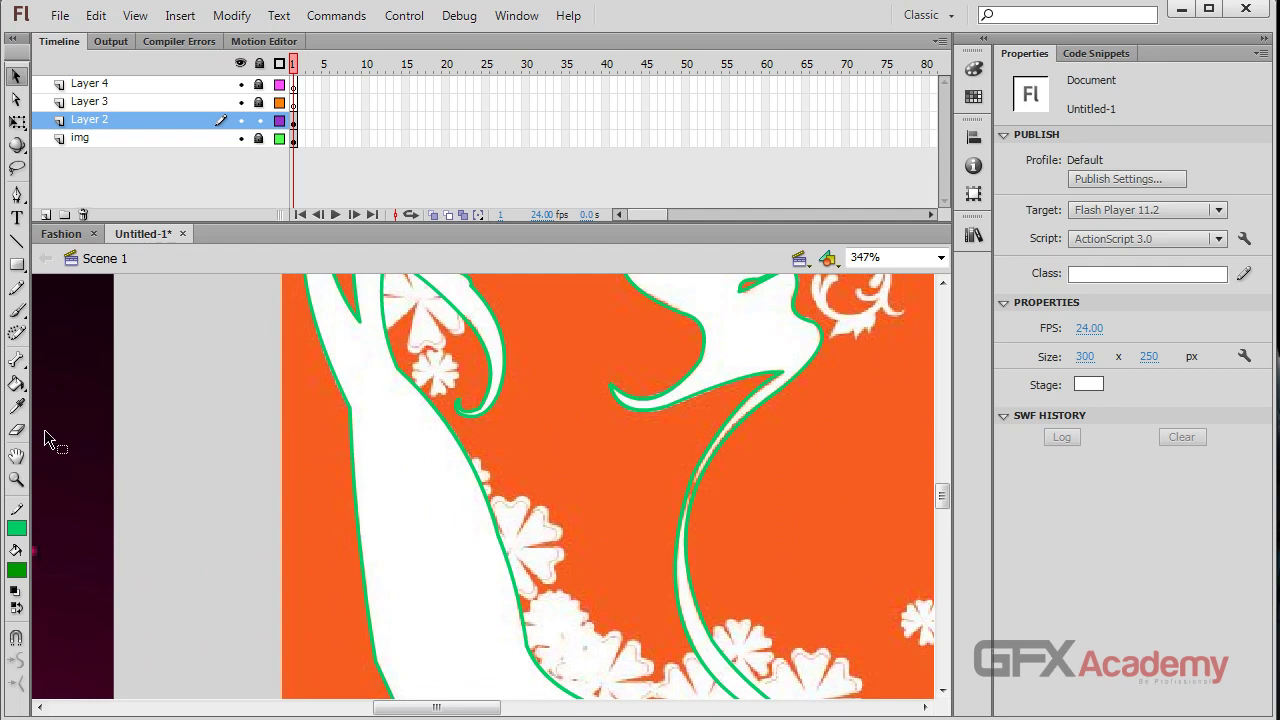
left_click(16, 383)
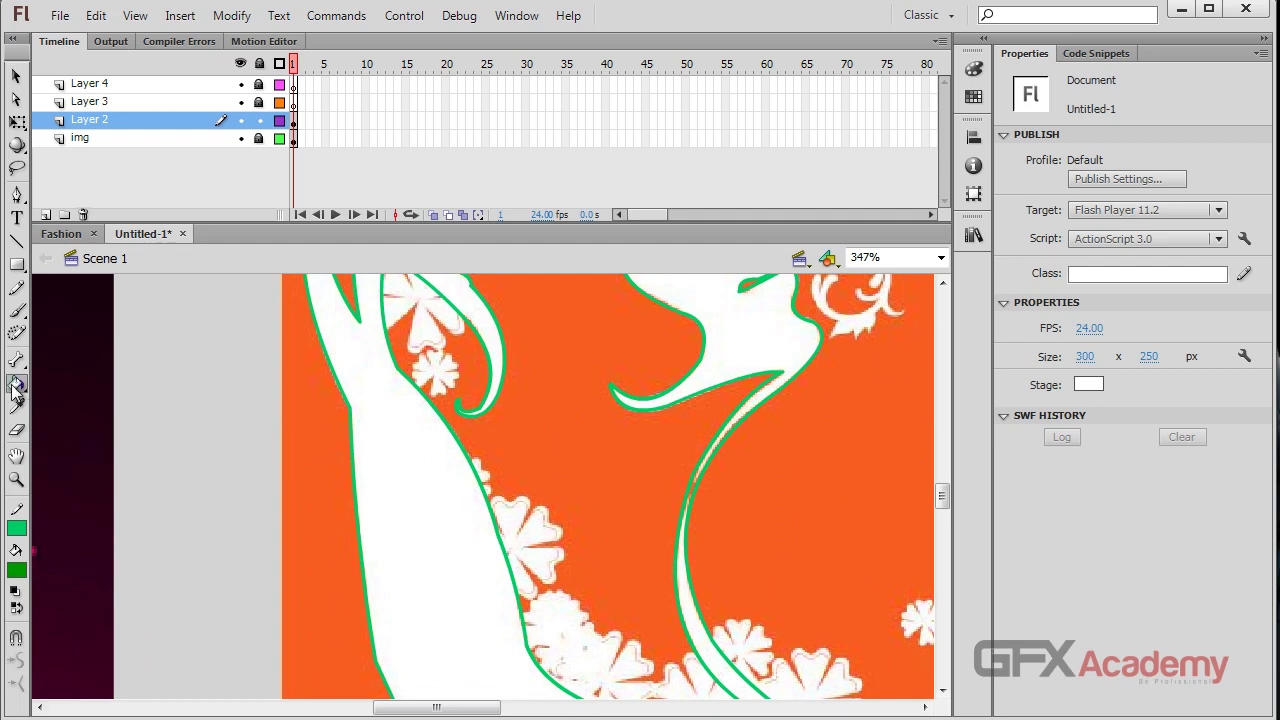
left_click(17, 570)
left_click(405, 500)
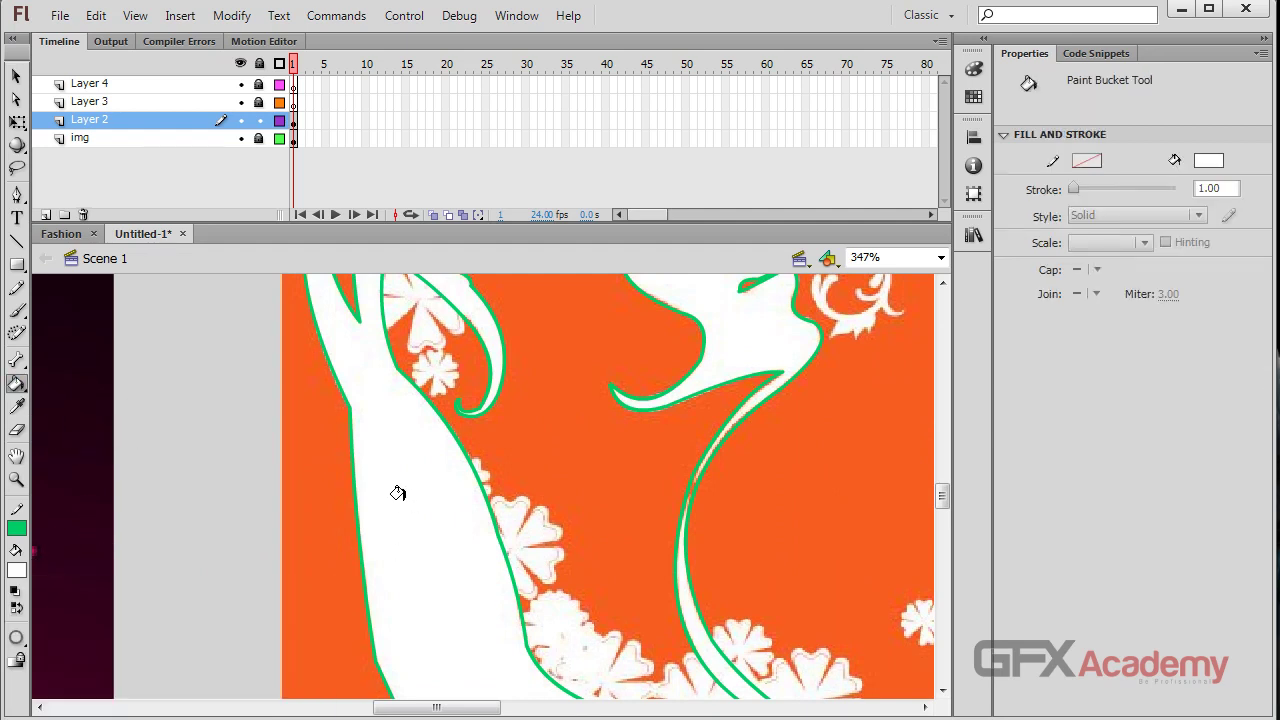
left_click(16, 637)
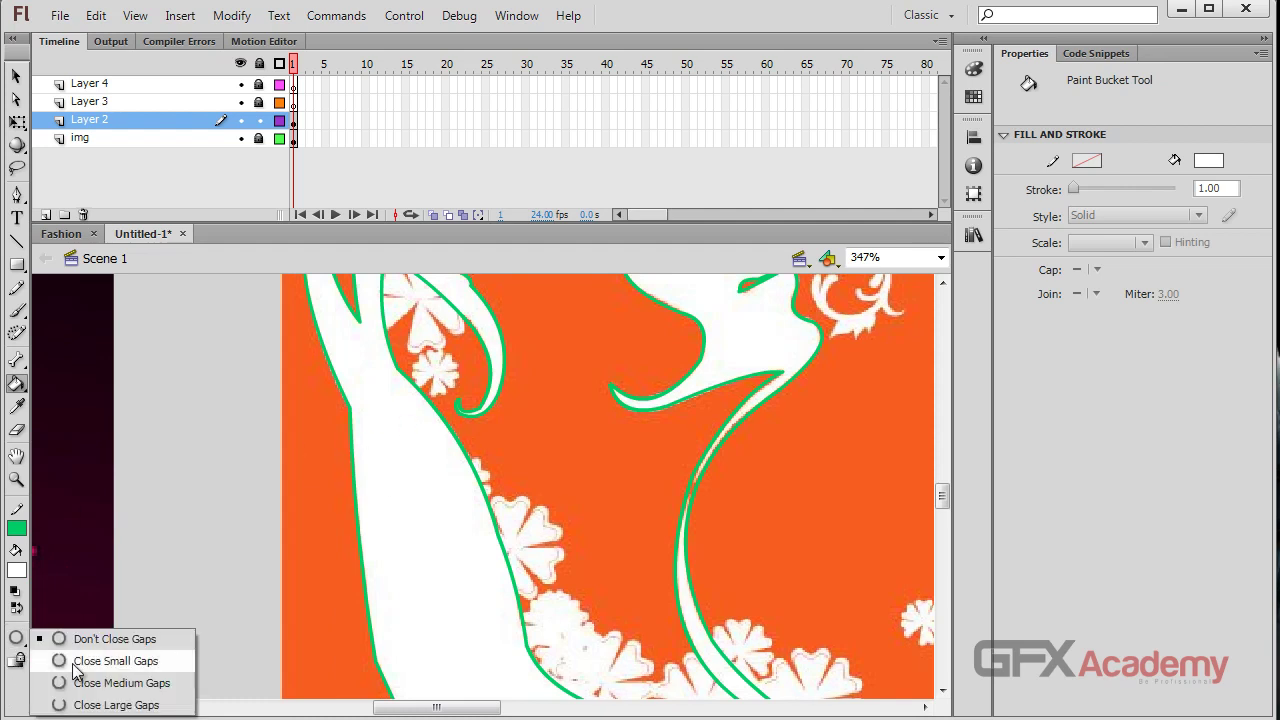
left_click(142, 705)
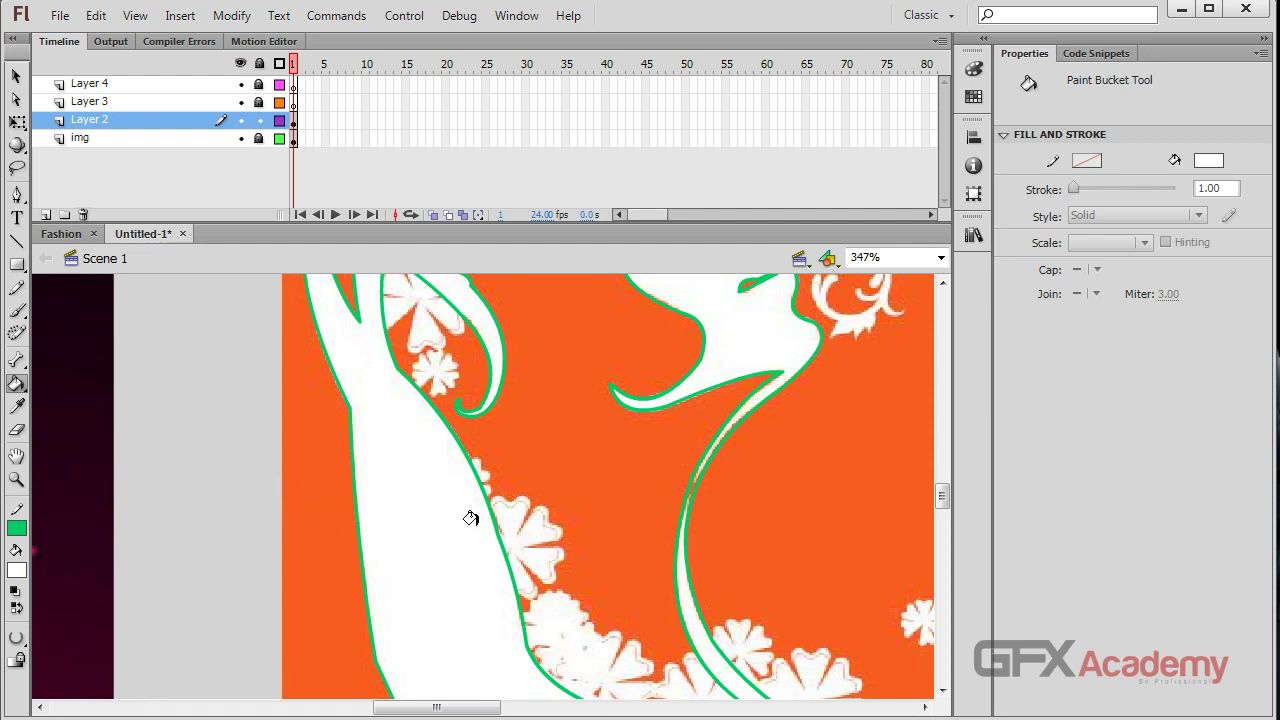
Try to fill the traced figure with white from the hair curl, and delete the resulting fill.
scroll(726, 311, "up", 3)
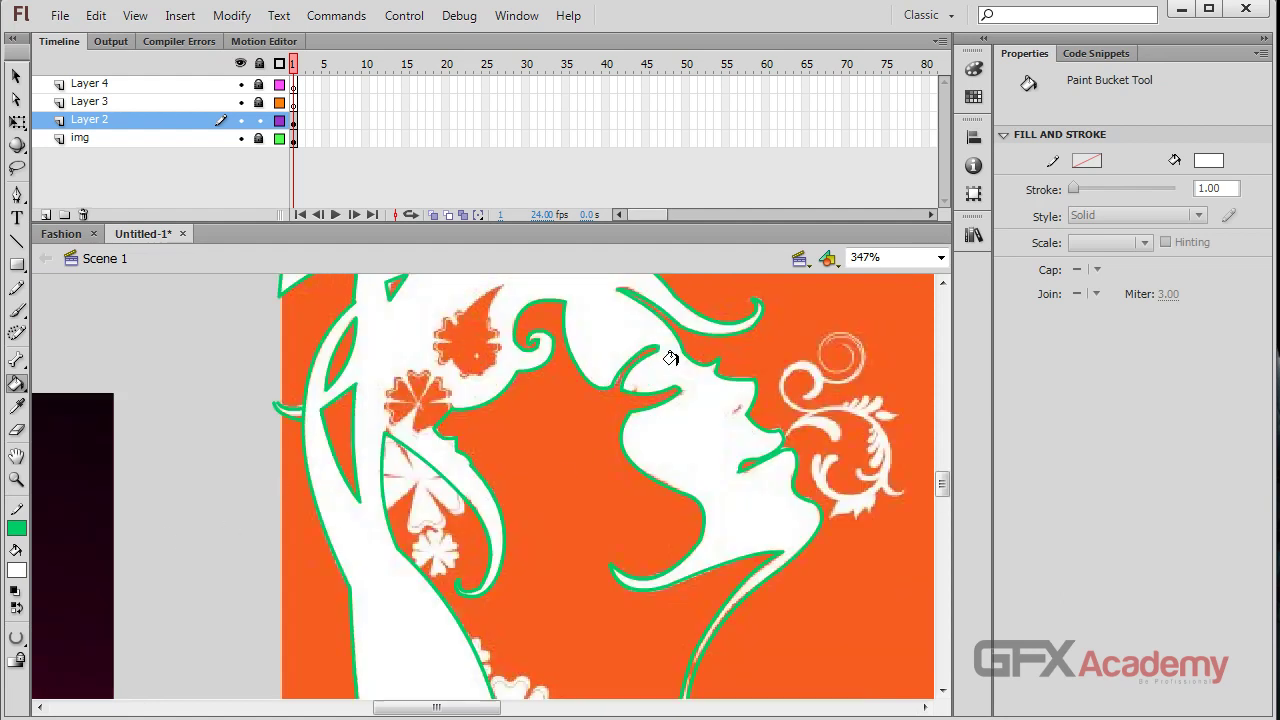
scroll(380, 361, "up", 3)
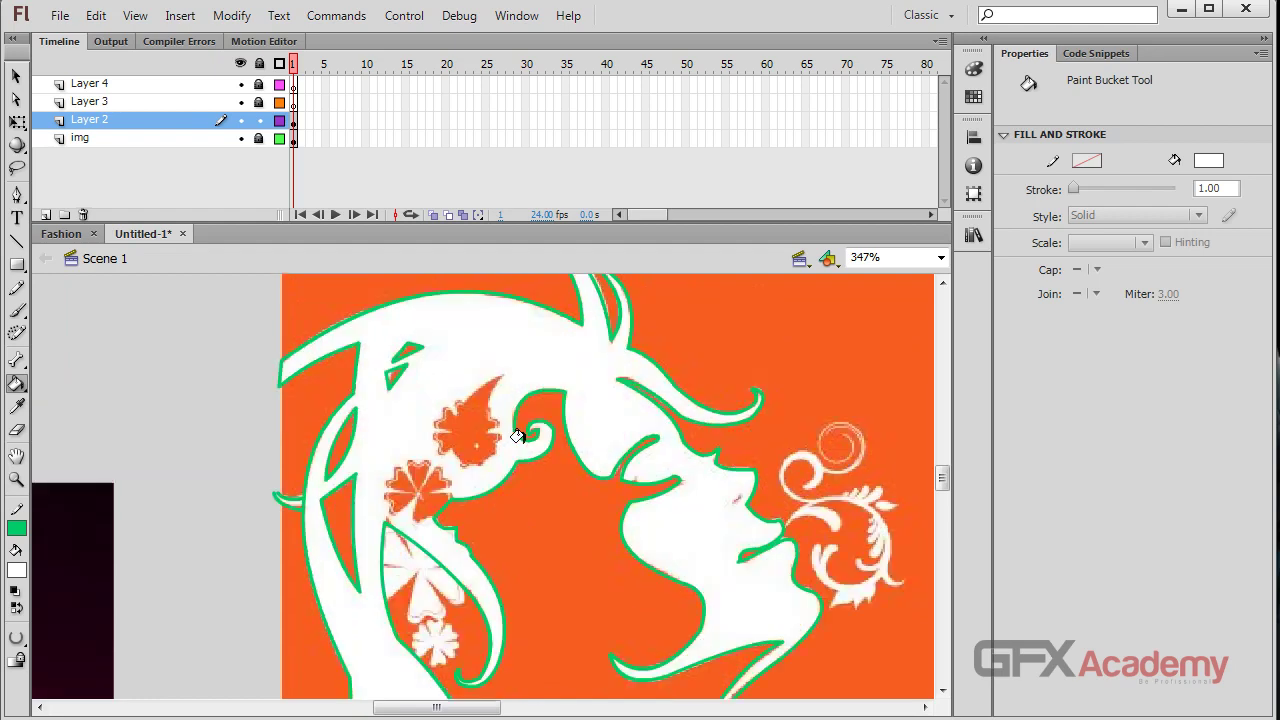
left_click(530, 430)
scroll(500, 432, "down", 5)
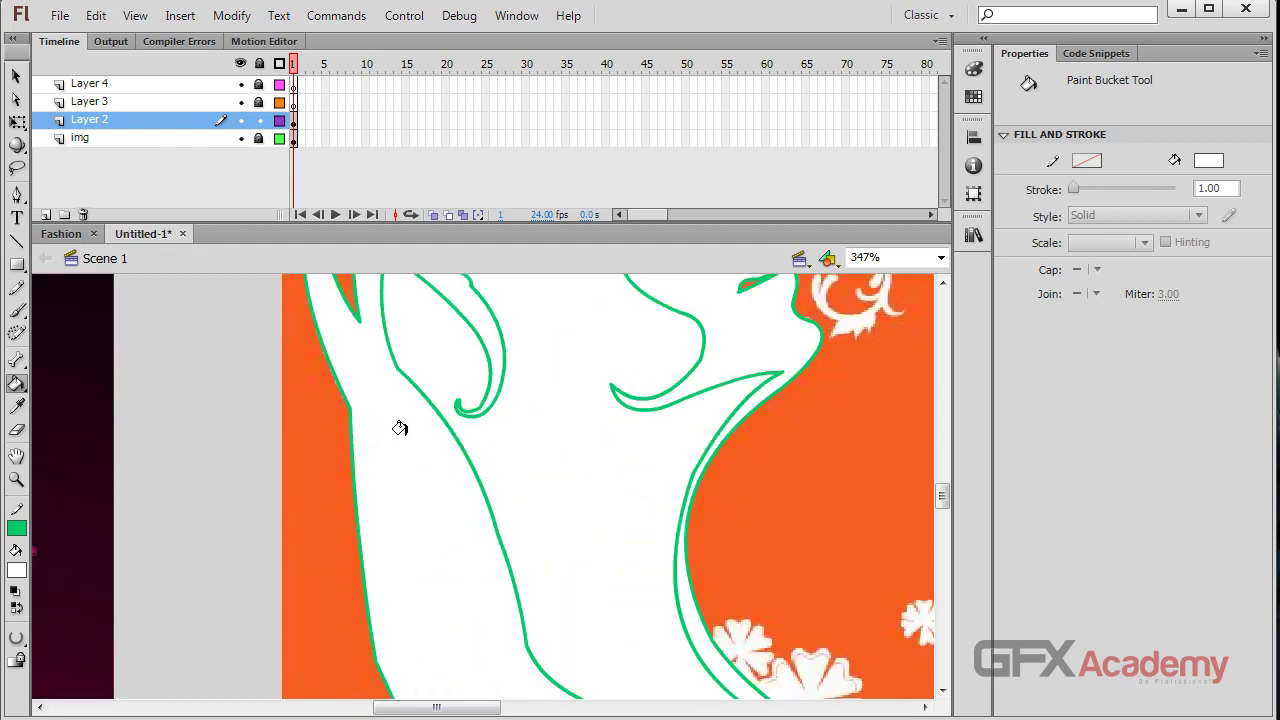
scroll(380, 440, "up", 3)
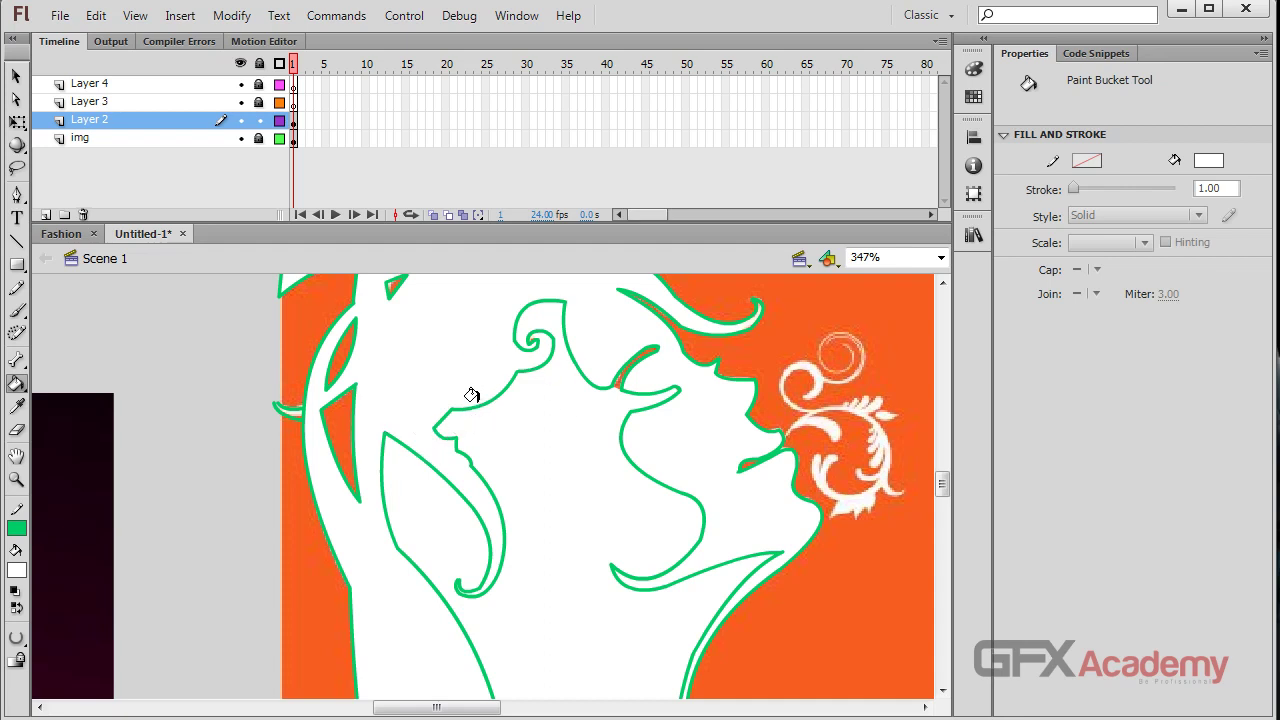
left_click(16, 76)
left_click(522, 455)
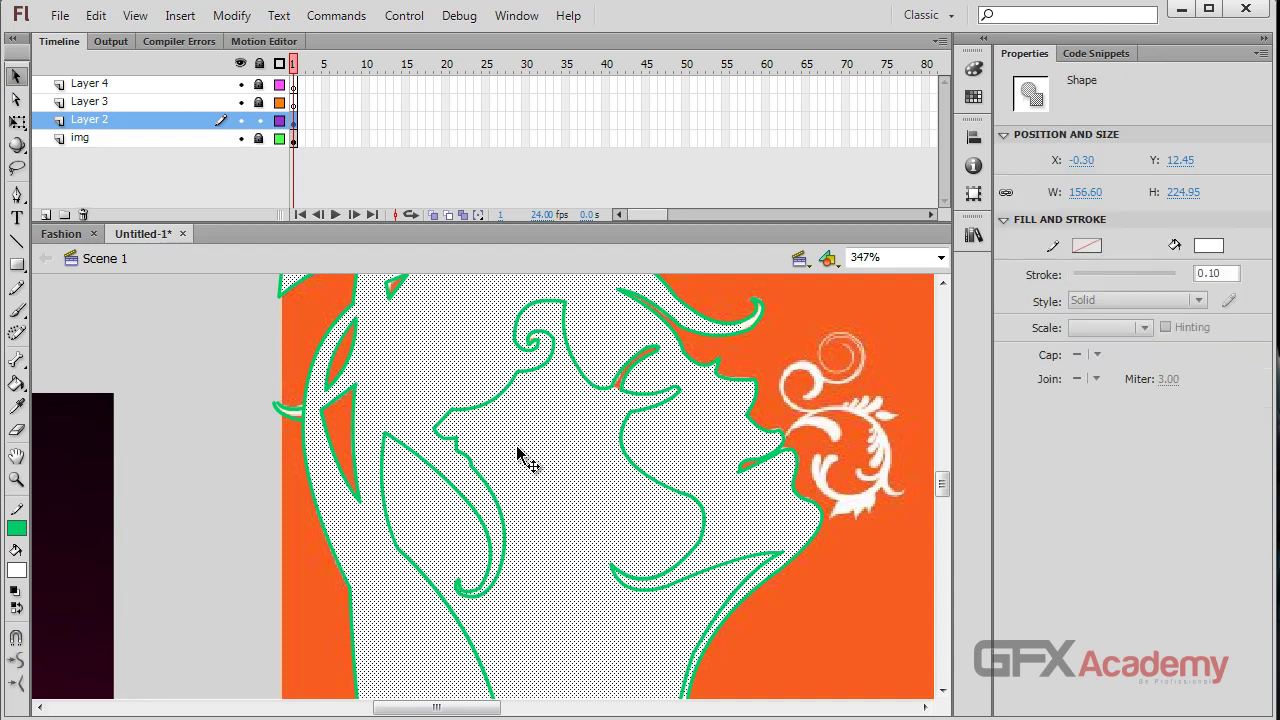
key("Delete")
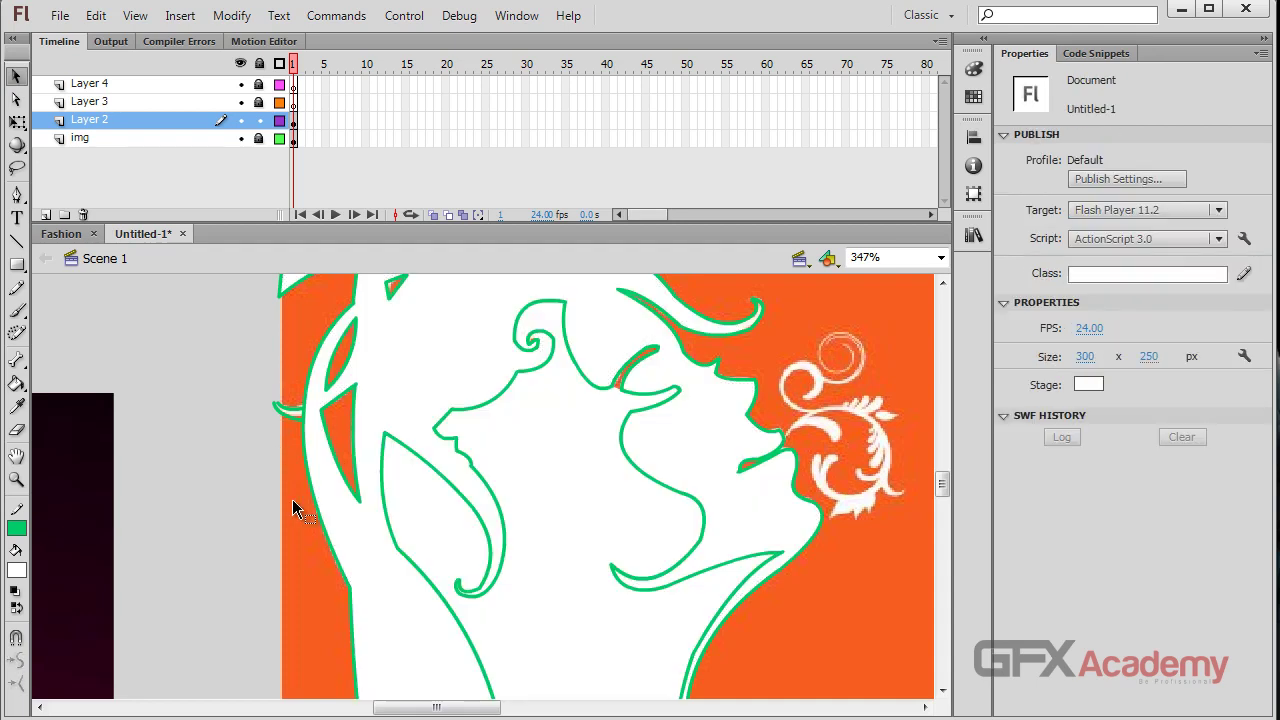
Select all the green outline strokes on Layer 2 and convert the lines to fills.
left_click(384, 490)
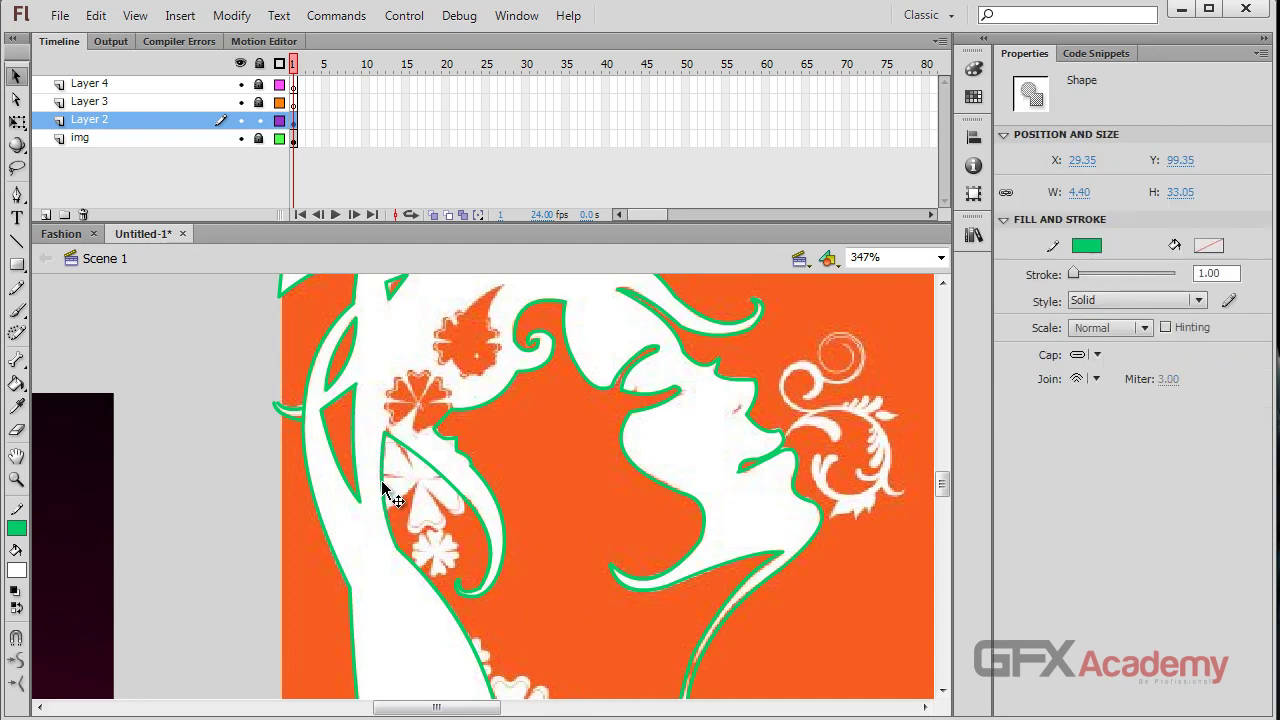
key("ctrl+minus")
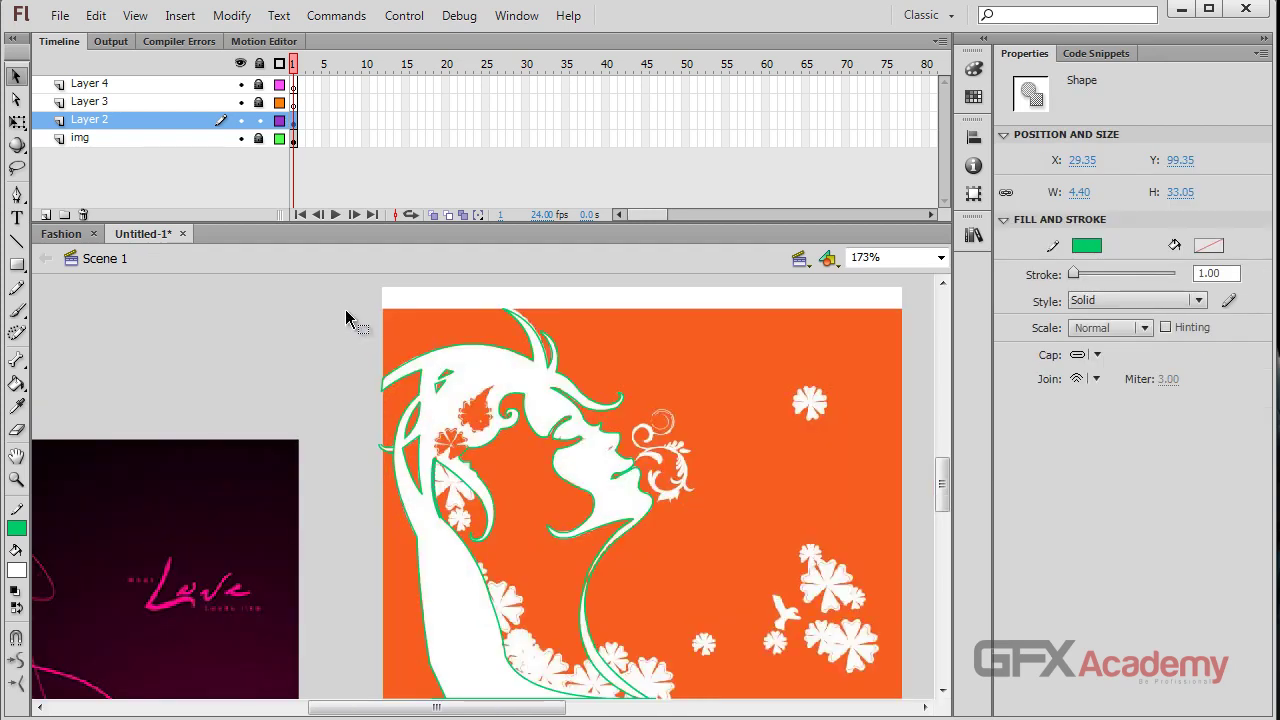
left_click(355, 318)
key("ctrl+a")
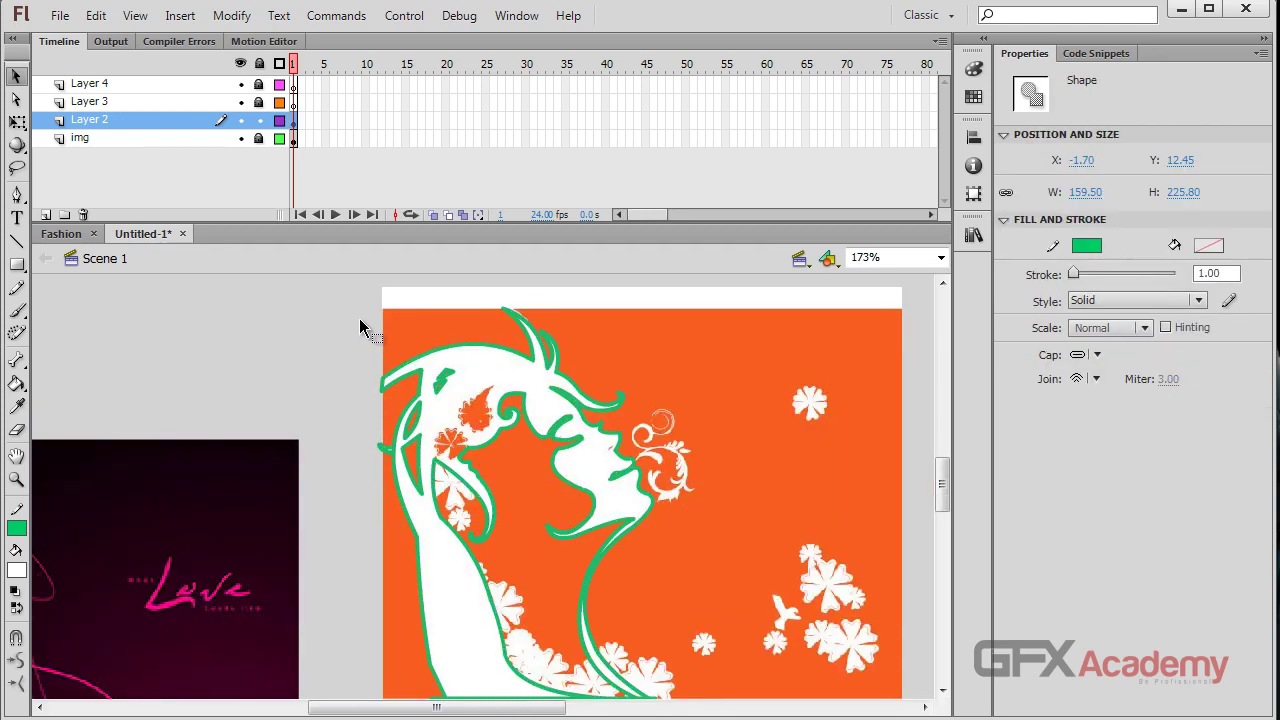
scroll(366, 362, "down", 3)
scroll(432, 527, "up", 2)
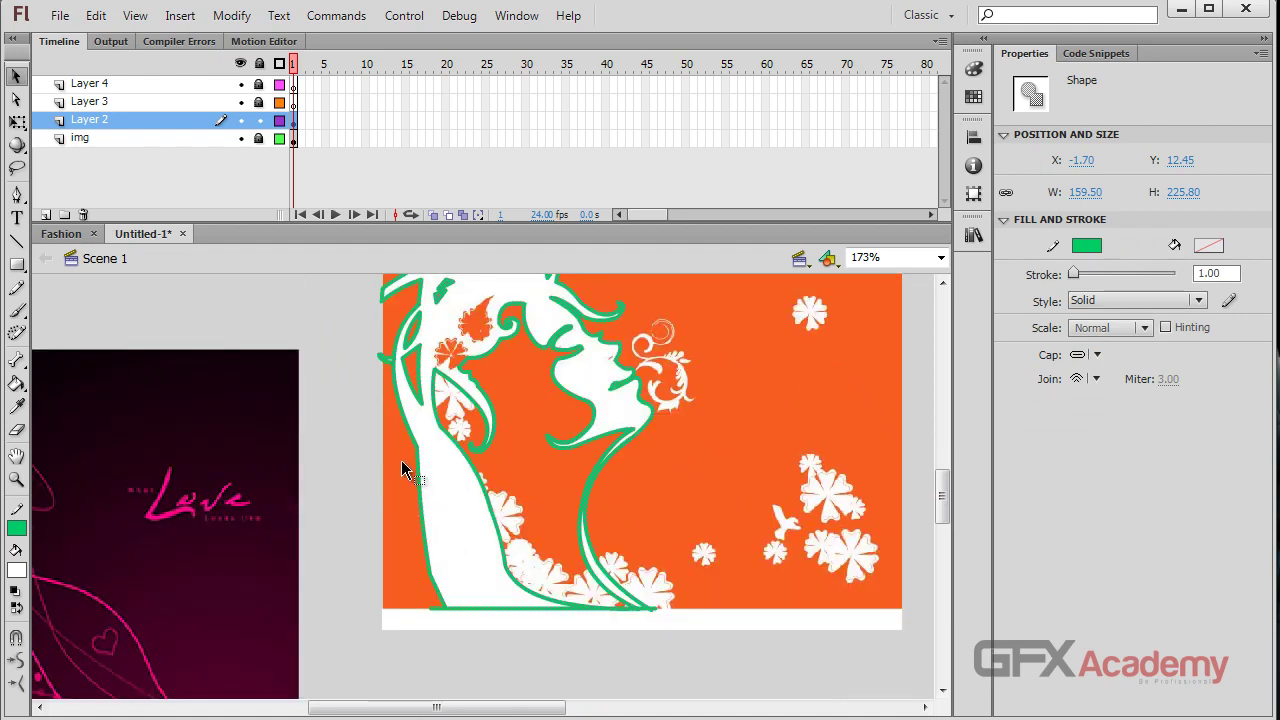
scroll(403, 468, "up", 2)
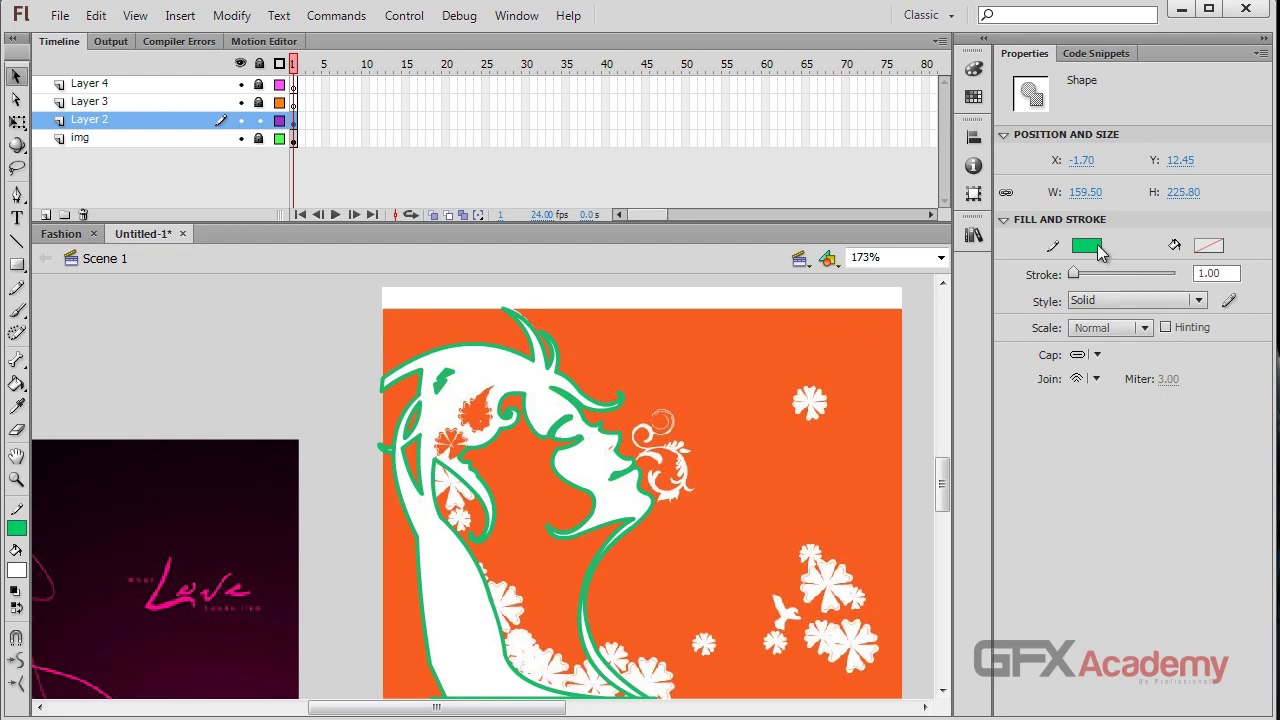
left_click(229, 17)
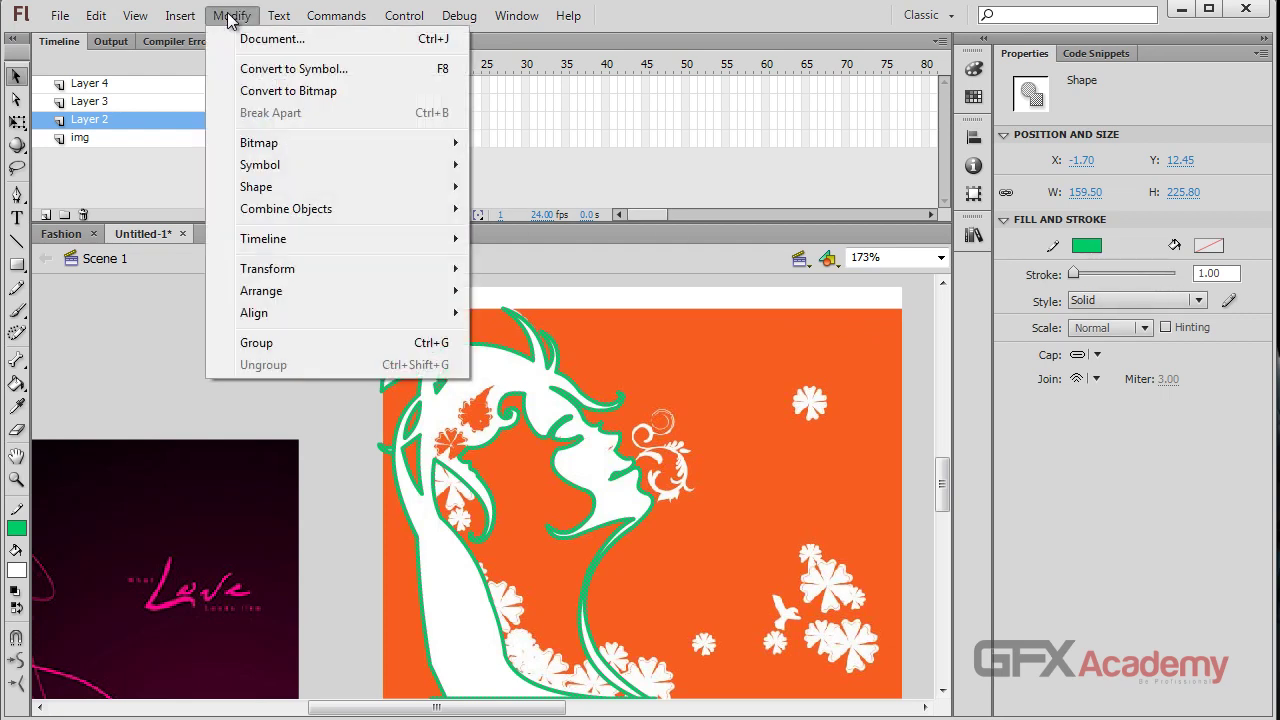
mouse_move(180, 16)
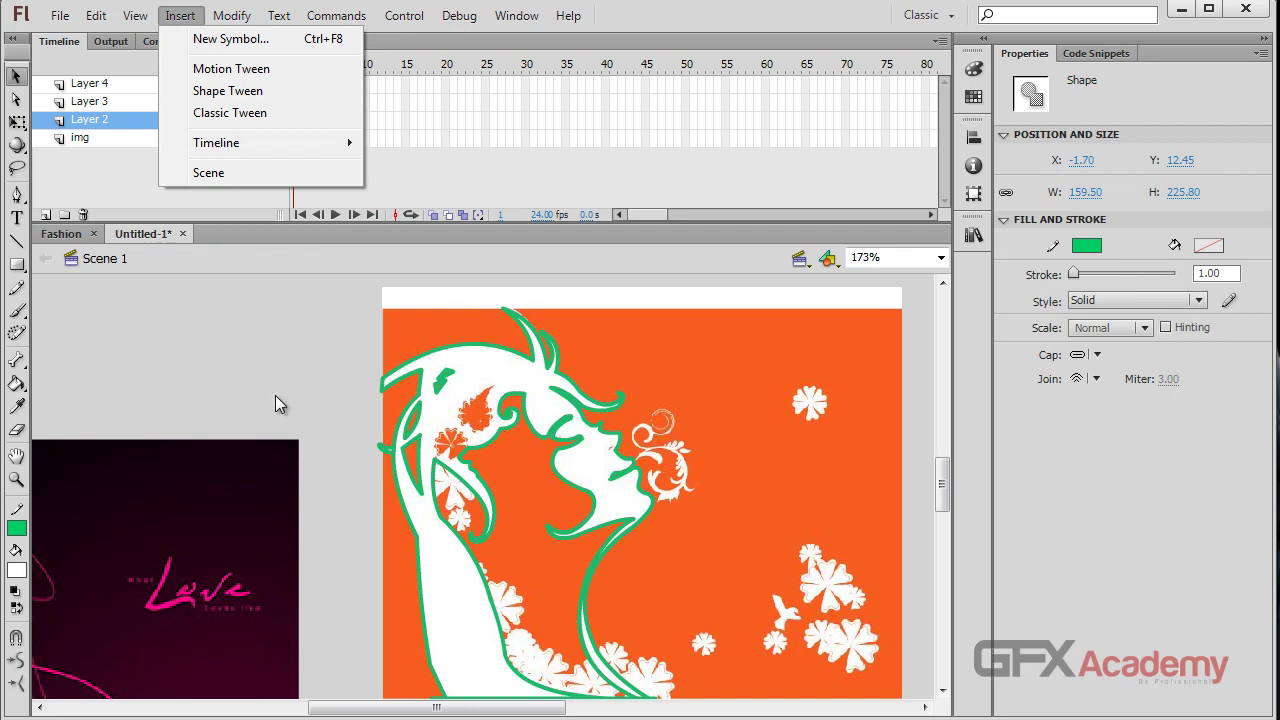
mouse_move(240, 16)
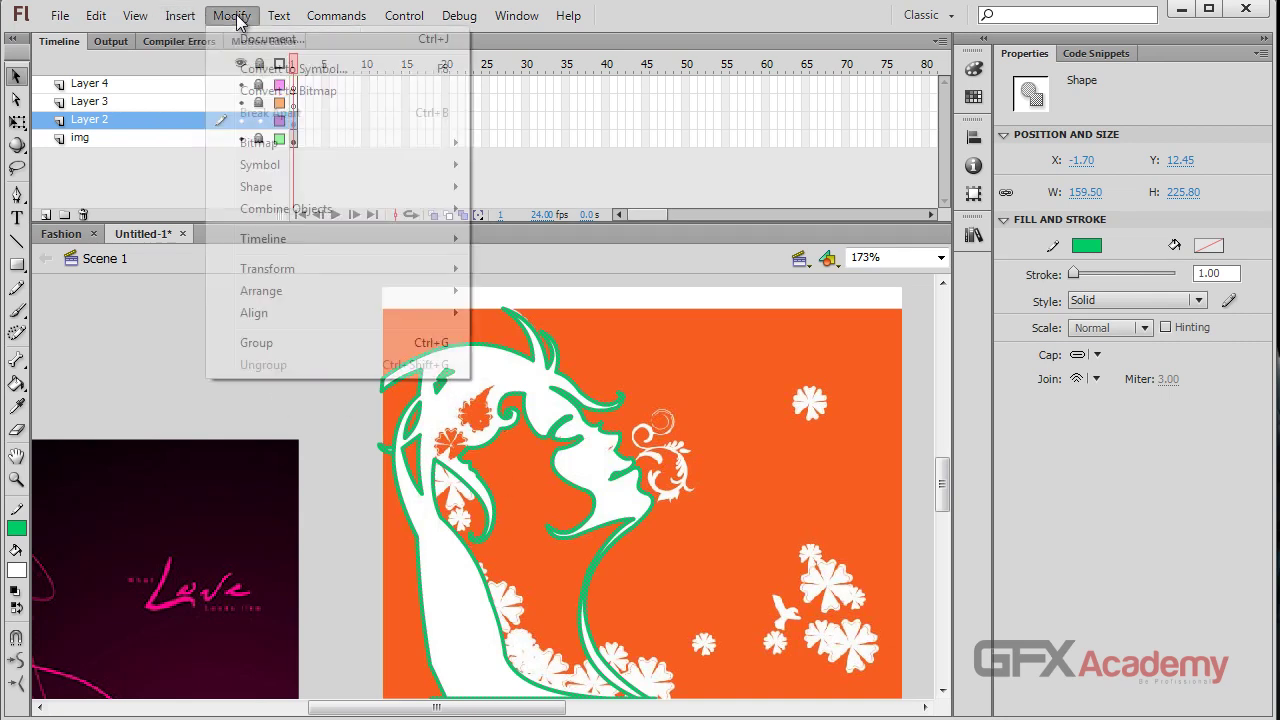
mouse_move(275, 190)
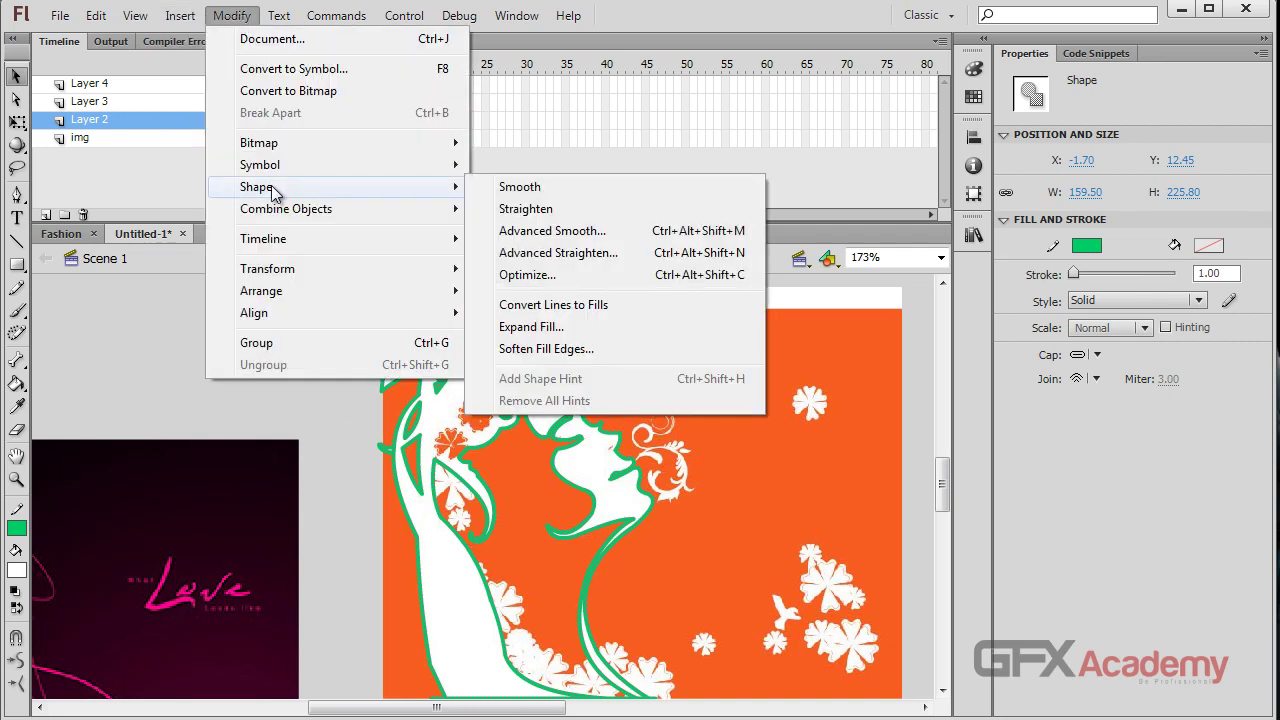
left_click(551, 308)
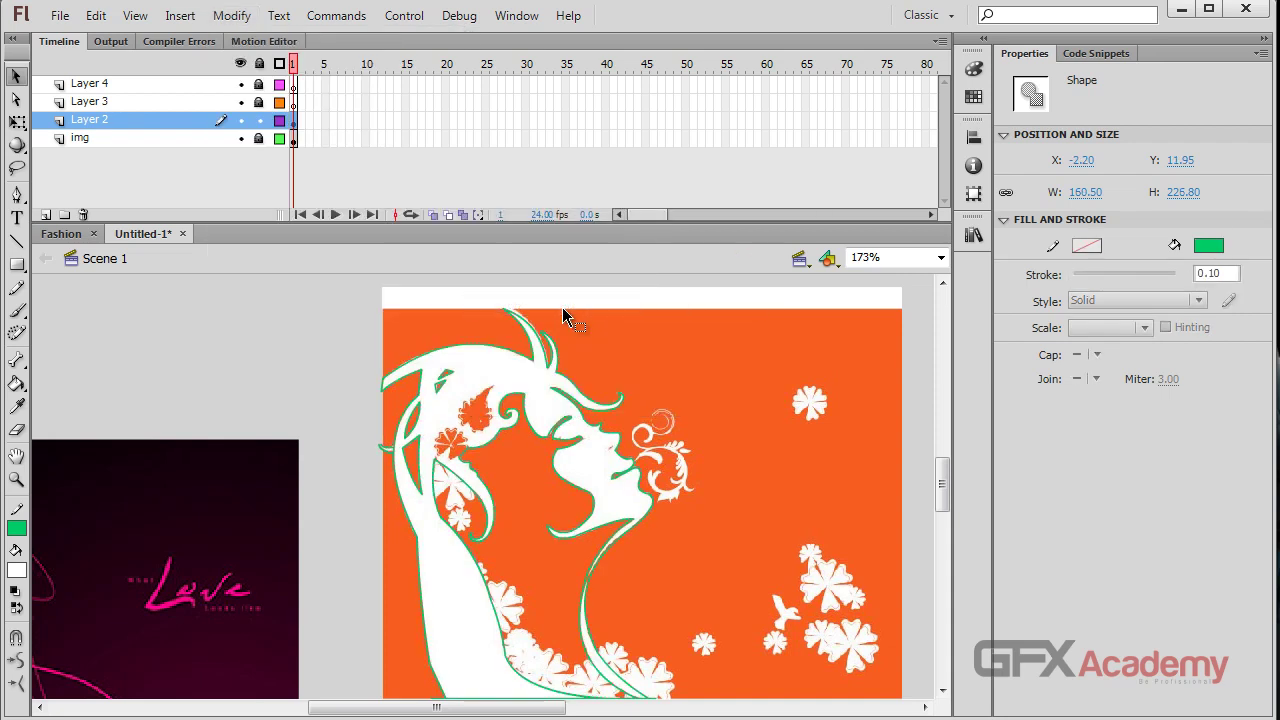
Fill the enclosed head and body area of the traced figure with white using the Paint Bucket.
left_click(298, 325)
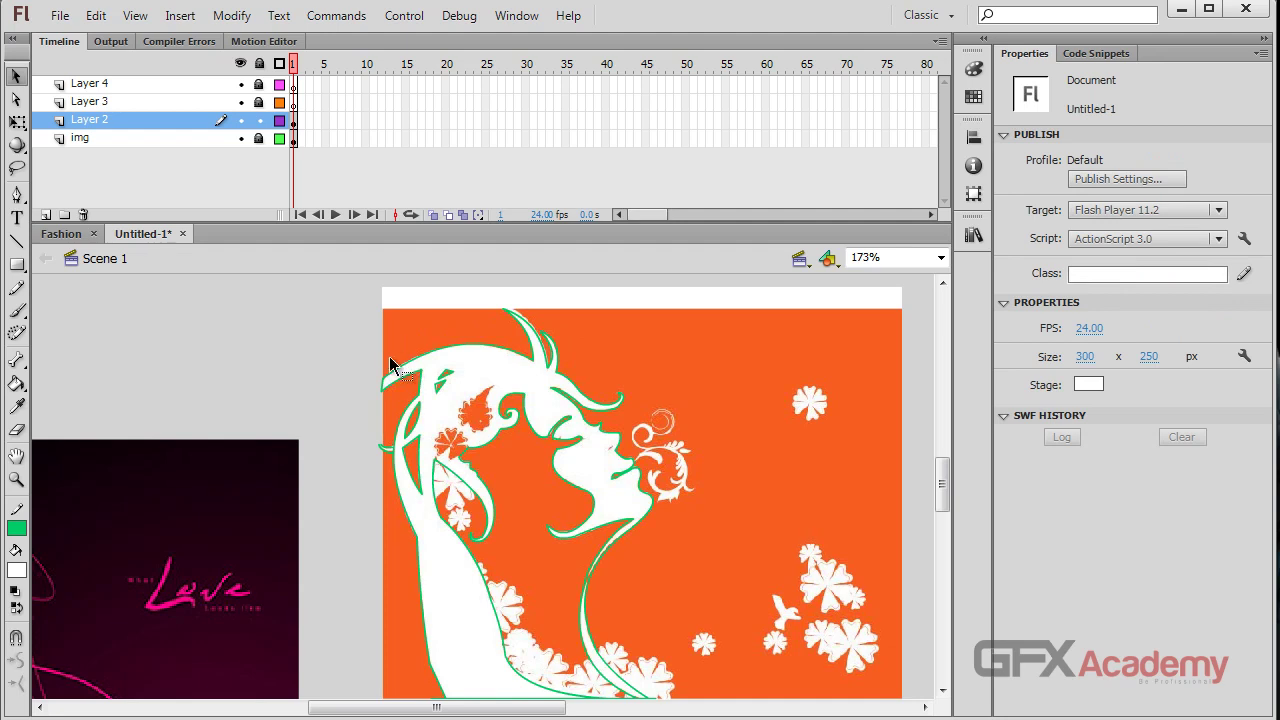
left_click(16, 383)
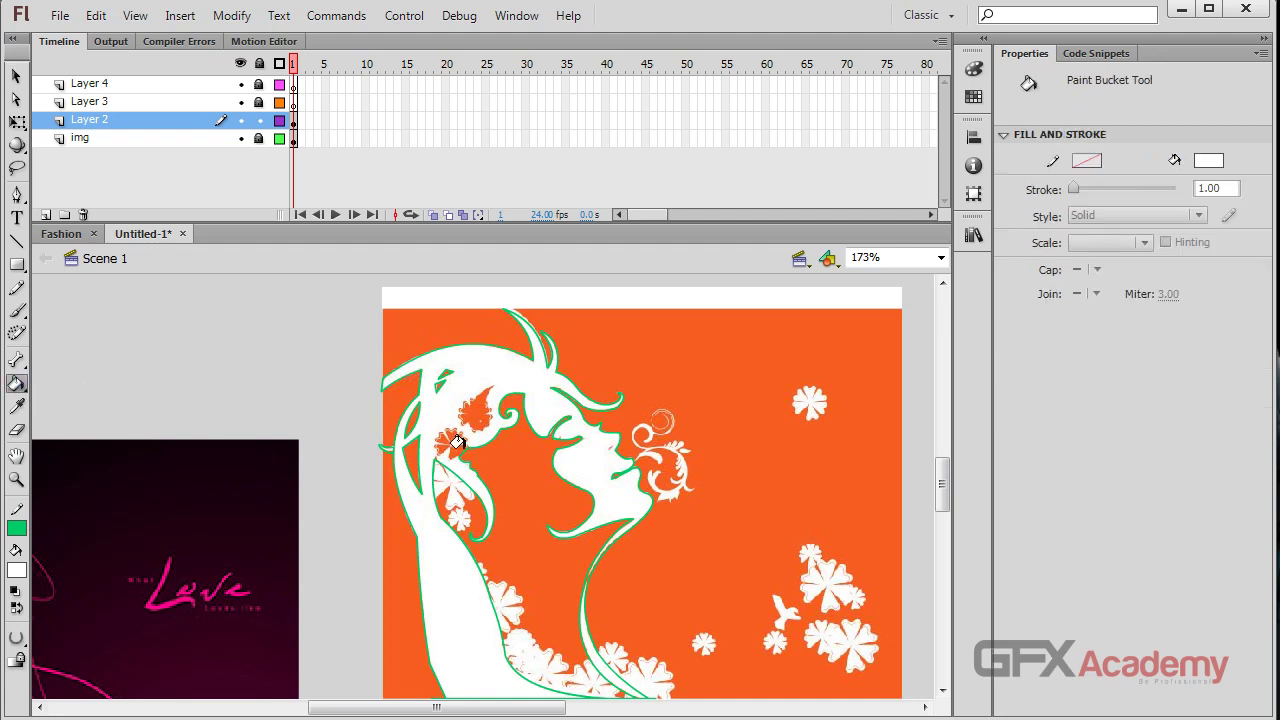
left_click(447, 396)
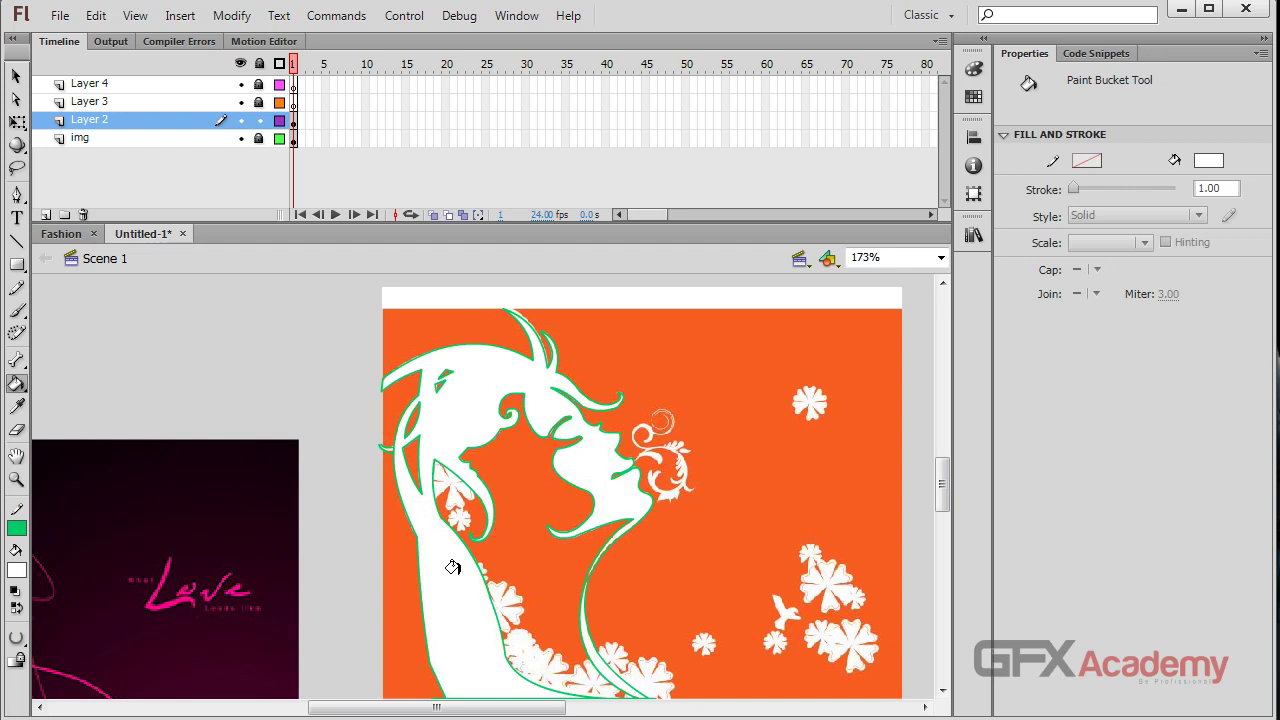
Fill the lower and upper sections of the thin neck strand with white.
scroll(455, 566, "down", 3)
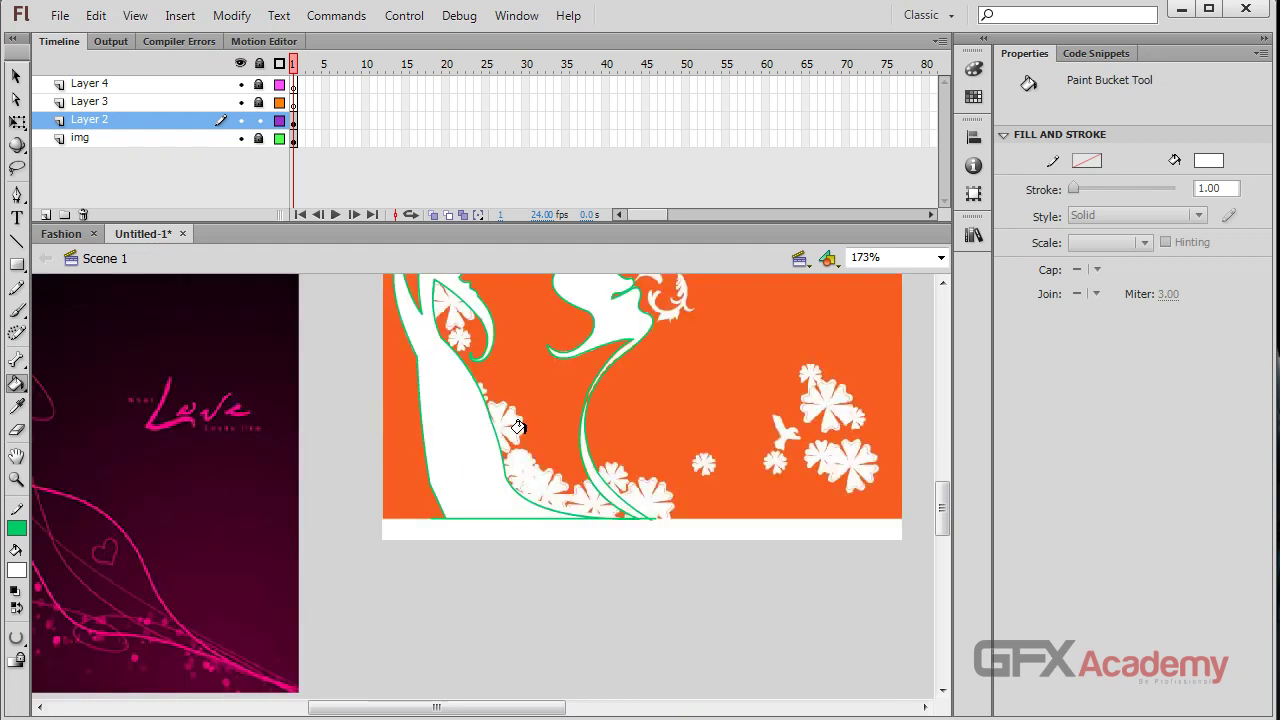
key("ctrl+equal")
key("ctrl+equal")
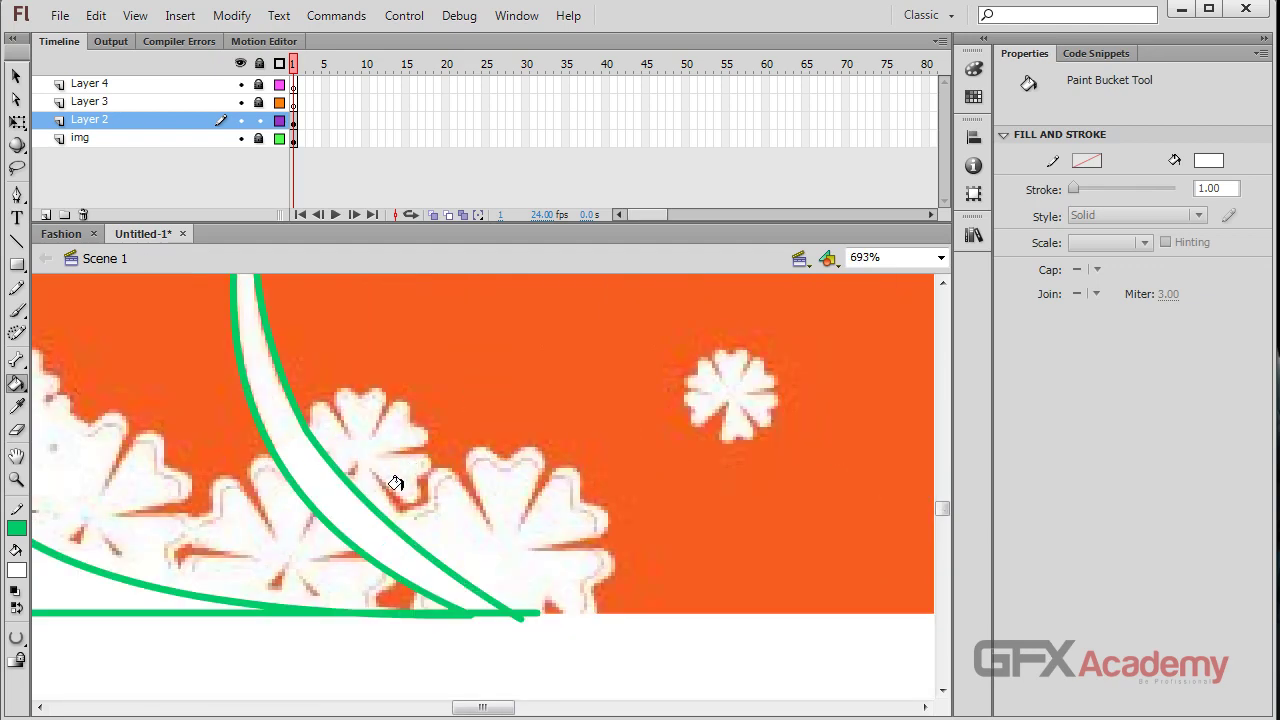
mouse_move(395, 483)
left_mouse_down()
mouse_move(457, 494)
mouse_move(463, 420)
mouse_move(371, 594)
mouse_move(406, 451)
left_mouse_up()
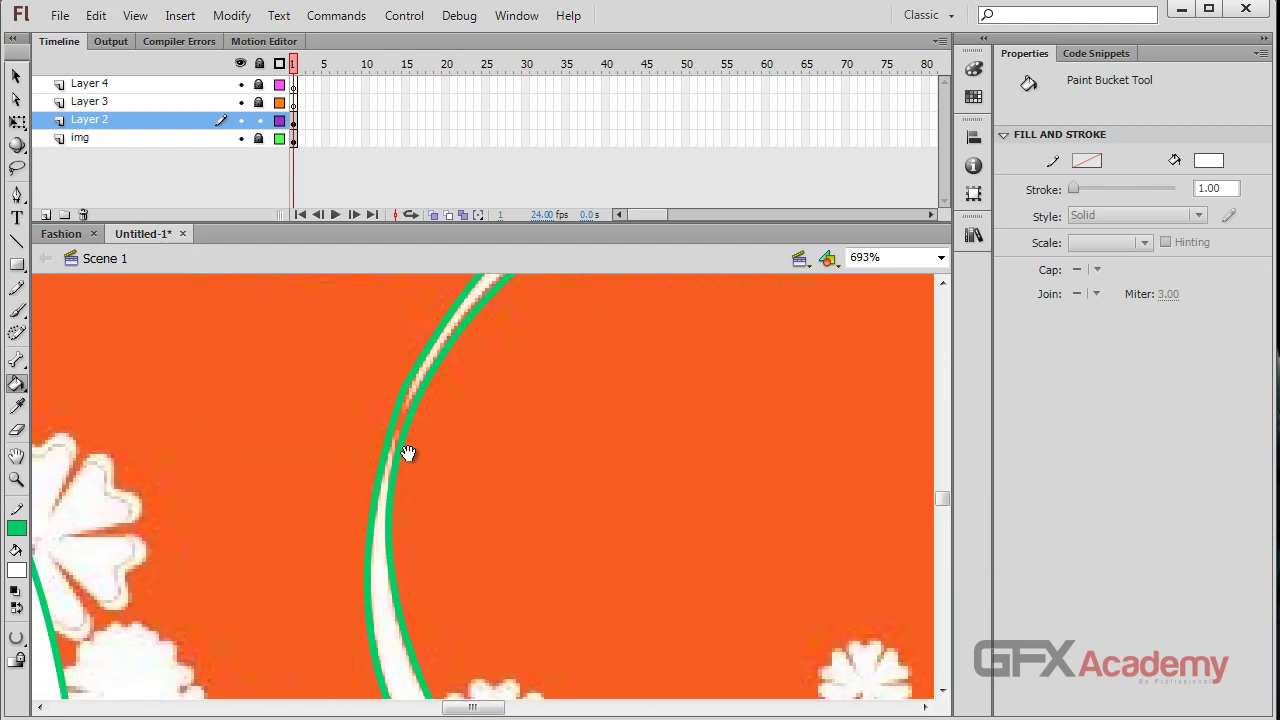
left_click(376, 553)
scroll(387, 431, "up", 5)
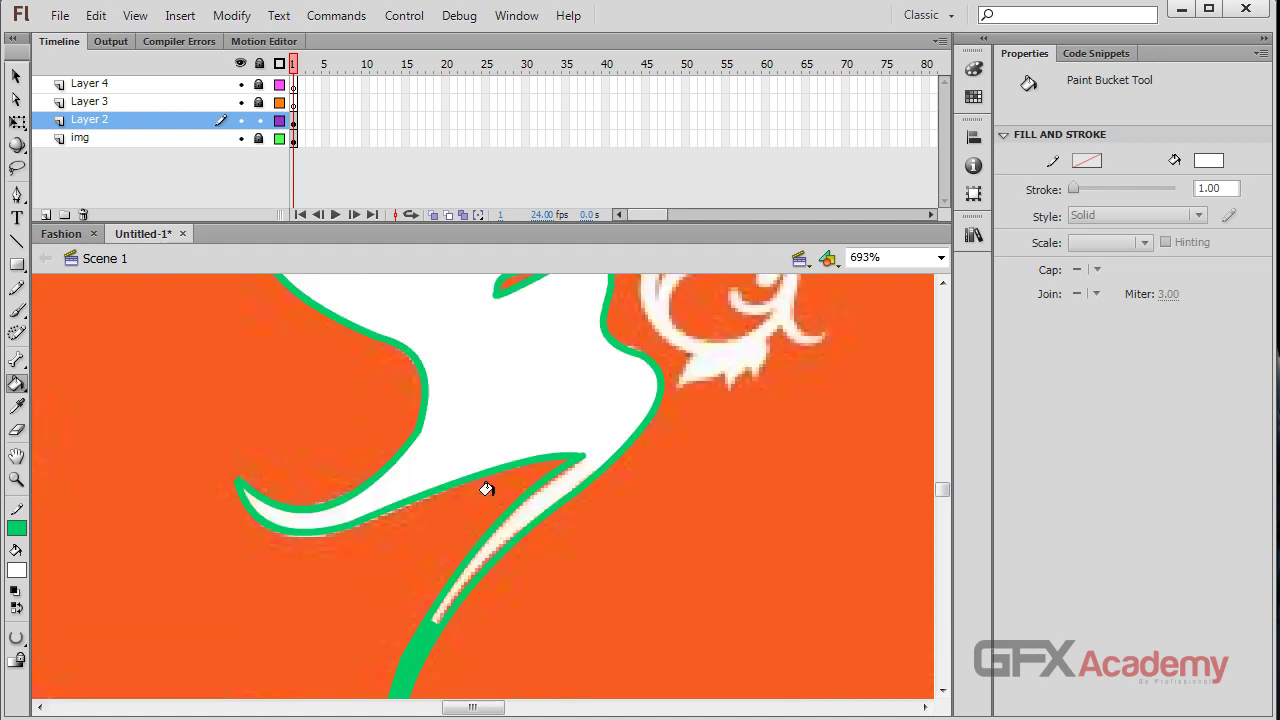
scroll(394, 523, "down", 4)
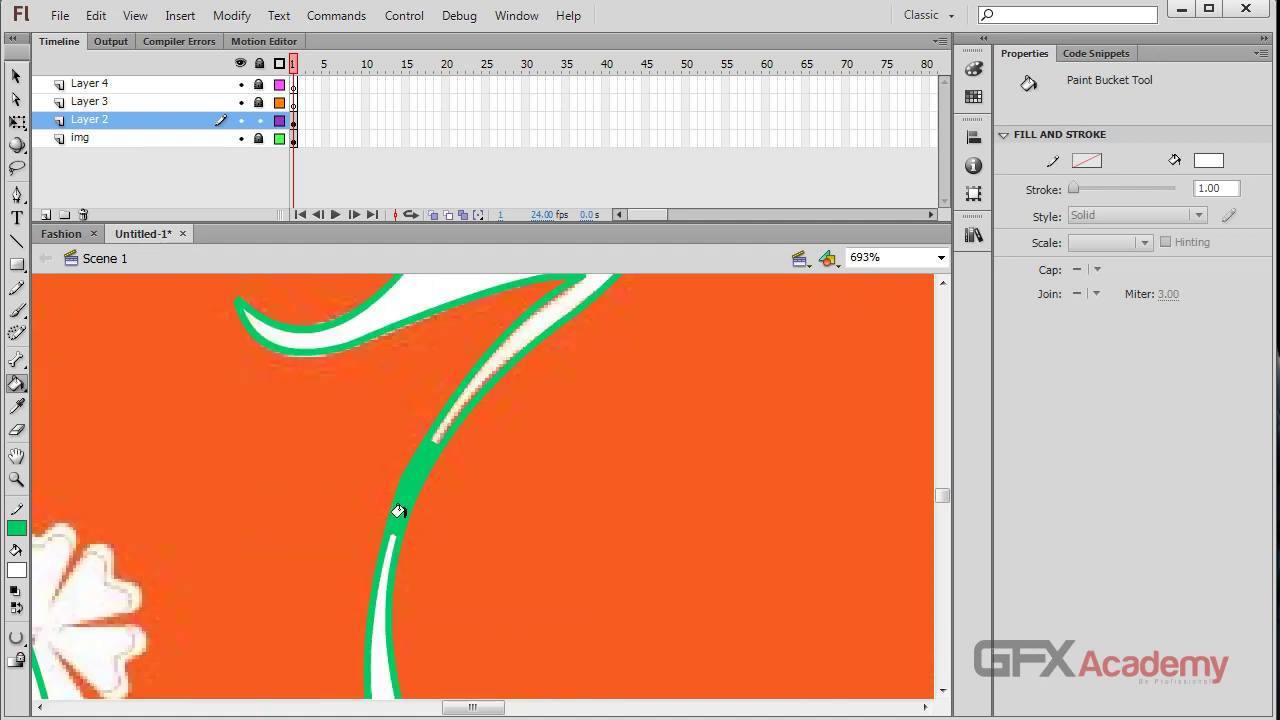
left_click(528, 322)
scroll(337, 406, "down", 2)
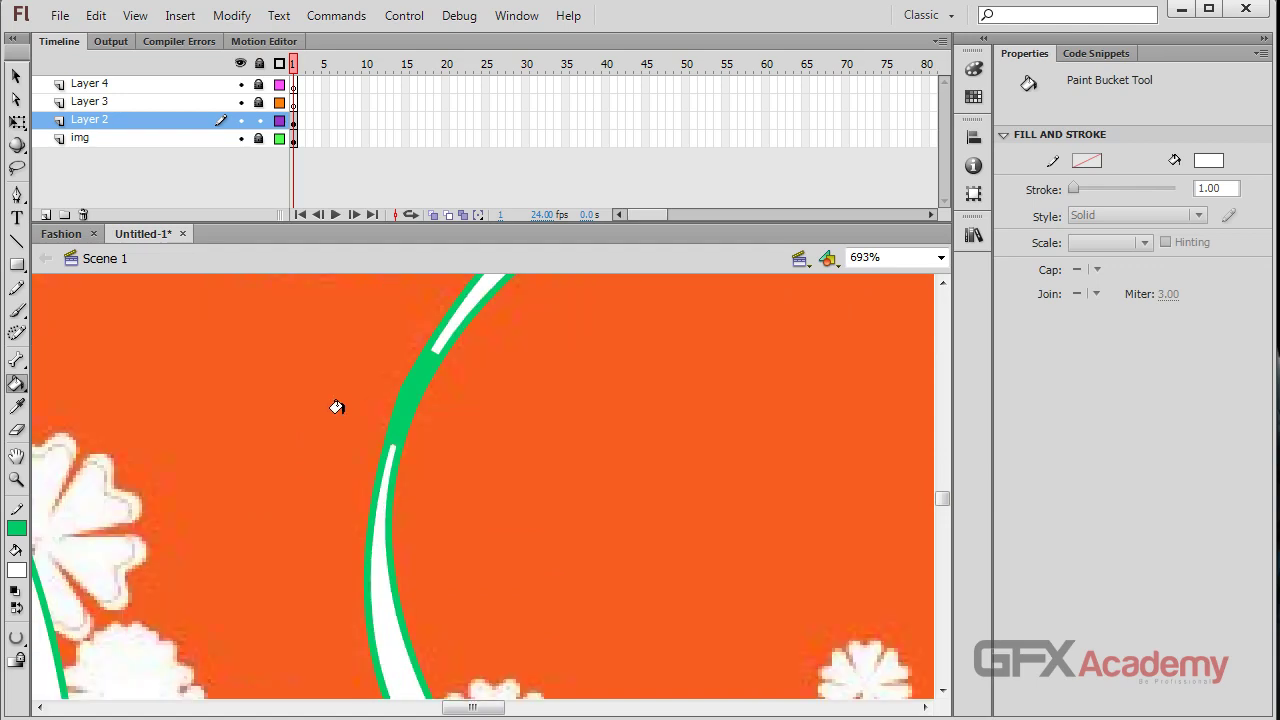
Examine the traced figure from the hair down to the bottom edge for areas left unfilled.
scroll(508, 391, "up", 5)
mouse_move(550, 400)
left_mouse_down()
mouse_move(380, 406)
mouse_move(263, 449)
mouse_move(534, 429)
mouse_move(595, 467)
mouse_move(640, 466)
mouse_move(631, 334)
mouse_move(457, 409)
mouse_move(533, 399)
mouse_move(543, 531)
mouse_move(414, 534)
left_mouse_up()
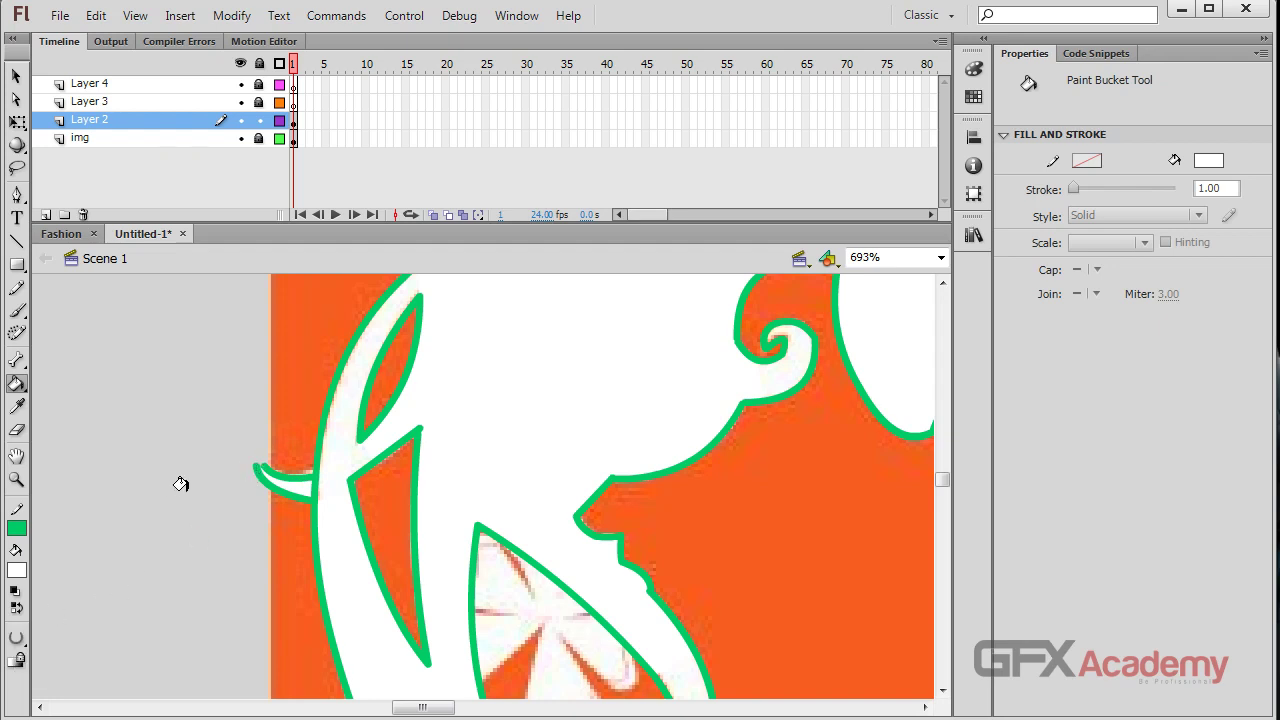
left_click_drag(689, 637, 532, 328)
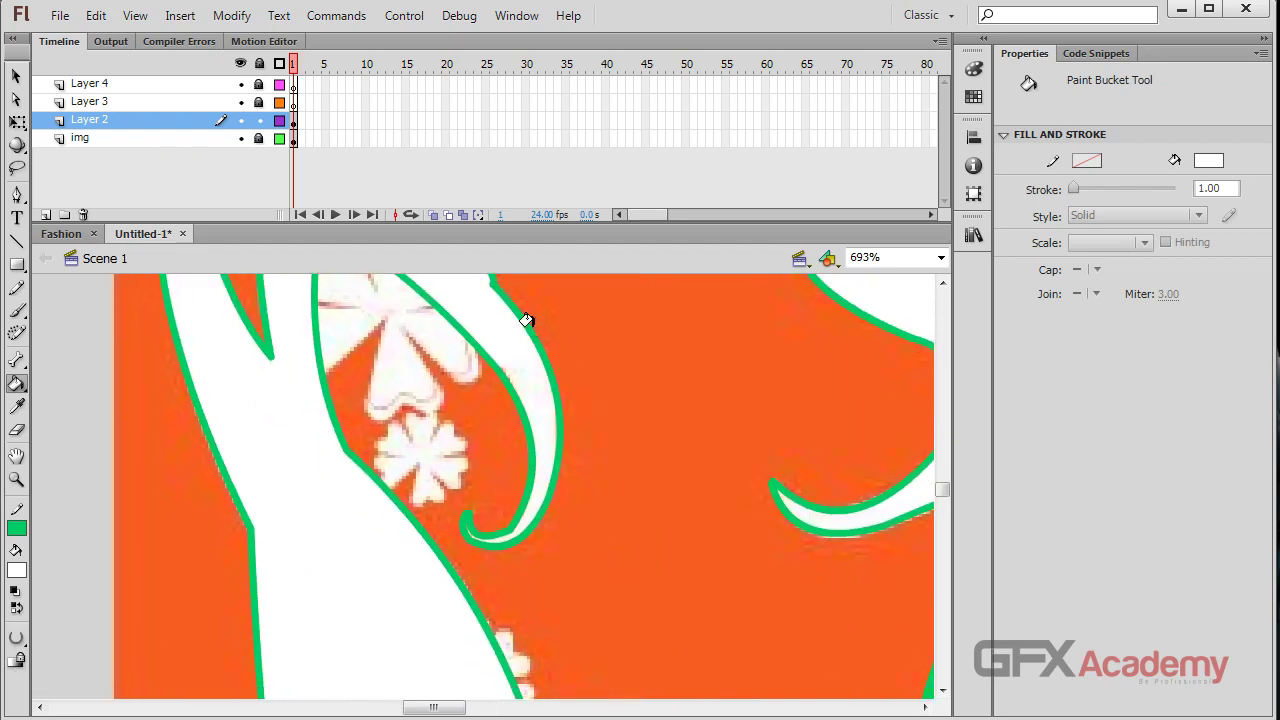
scroll(561, 347, "down", 3)
scroll(561, 347, "down", 2)
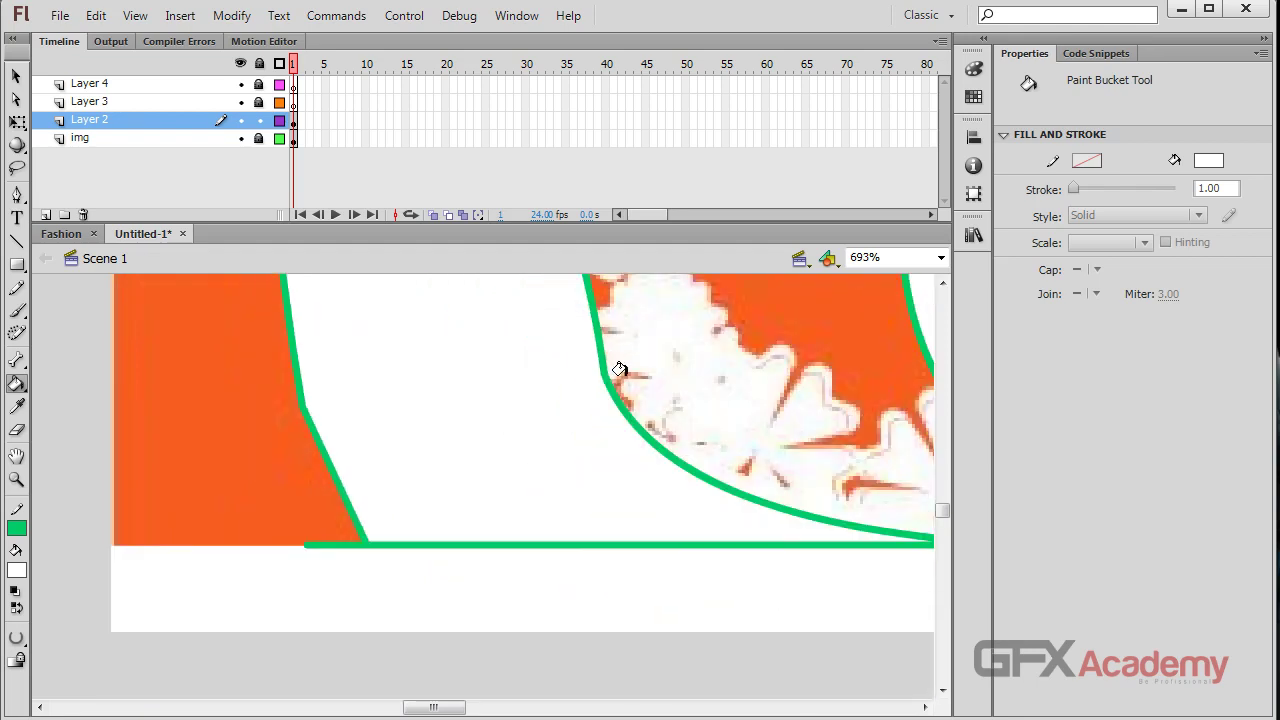
left_click_drag(766, 371, 334, 480)
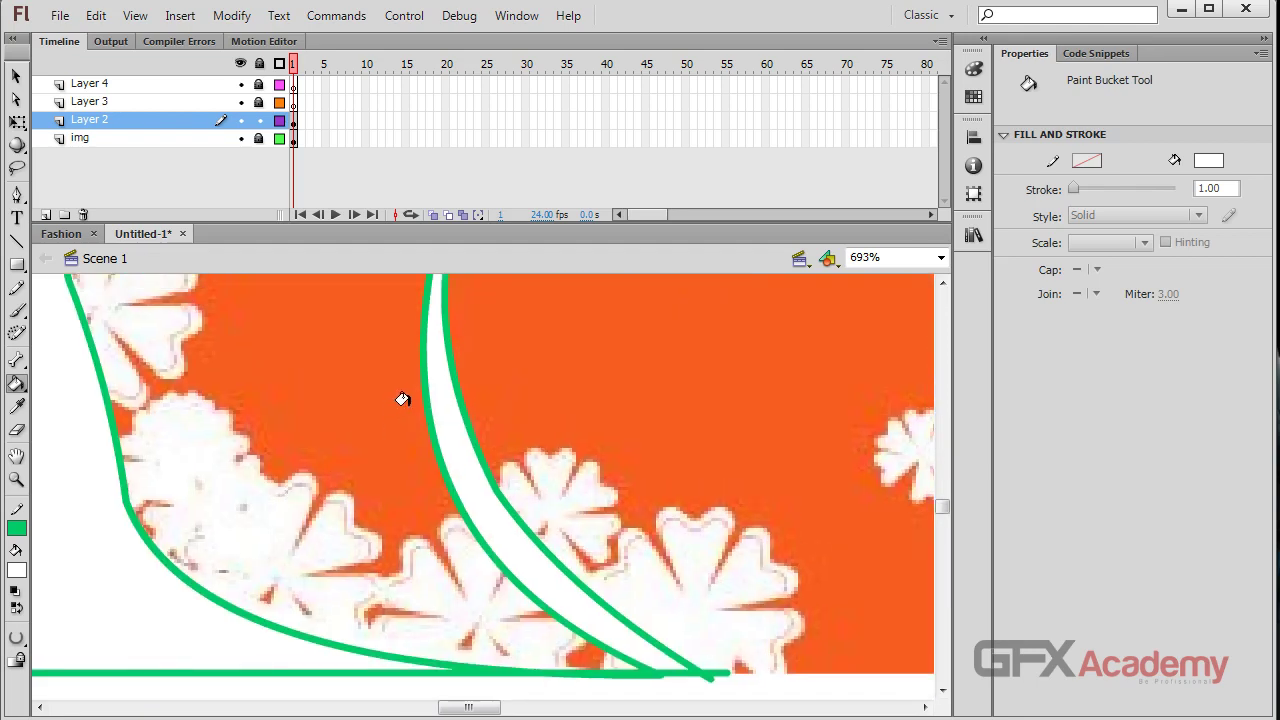
key("ctrl+minus")
key("ctrl+minus")
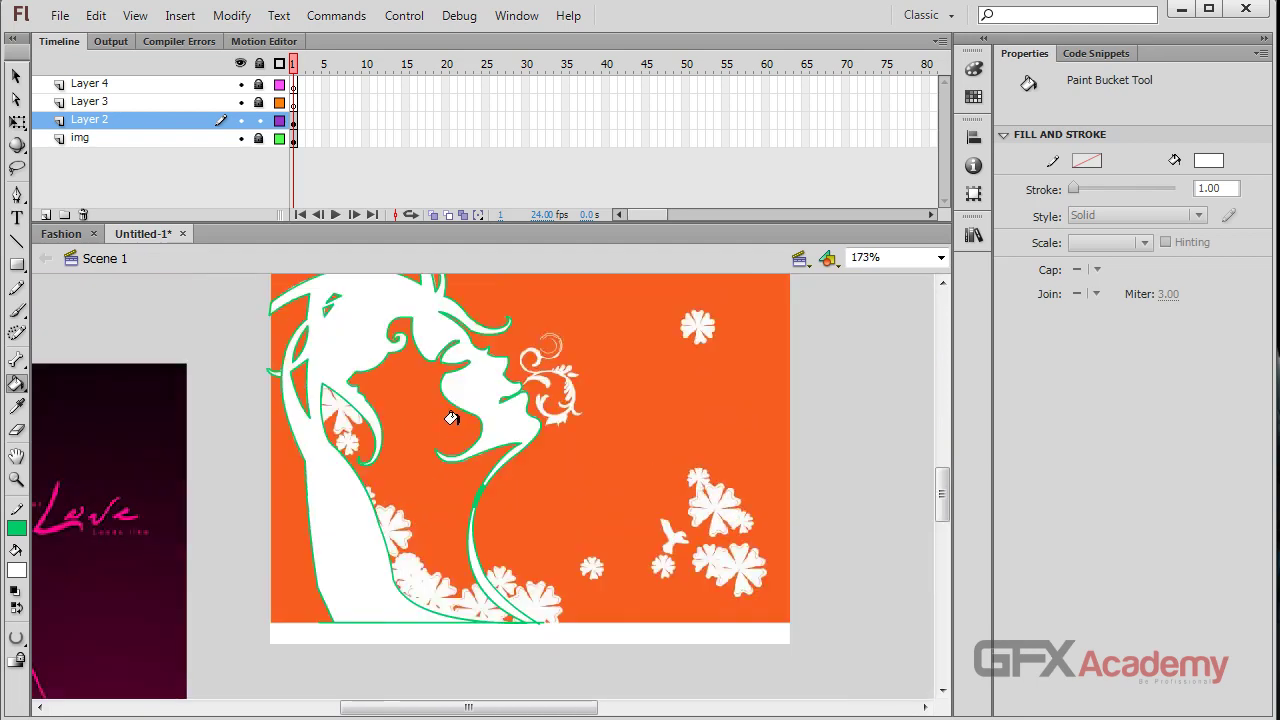
Reshape the merged green outline at the neck strand's narrowest part with object snapping on, opening a gap between its two edges.
key("ctrl+equal")
key("ctrl+equal")
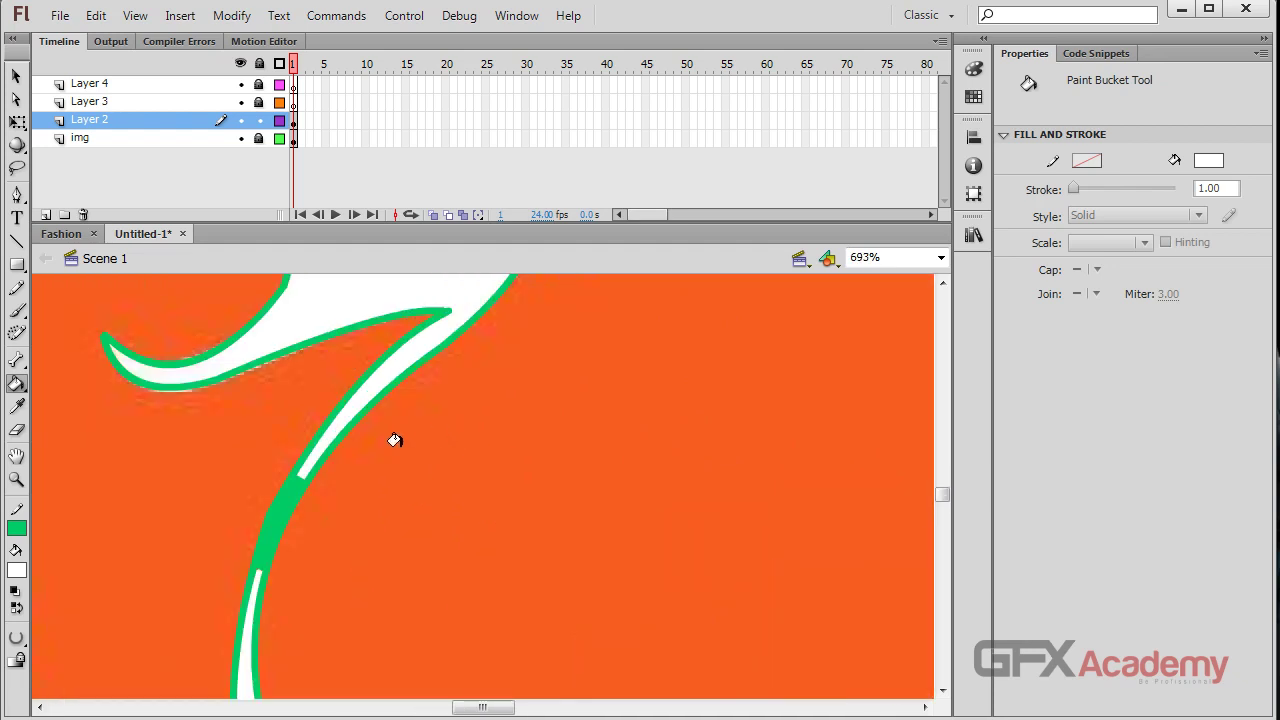
left_click(16, 76)
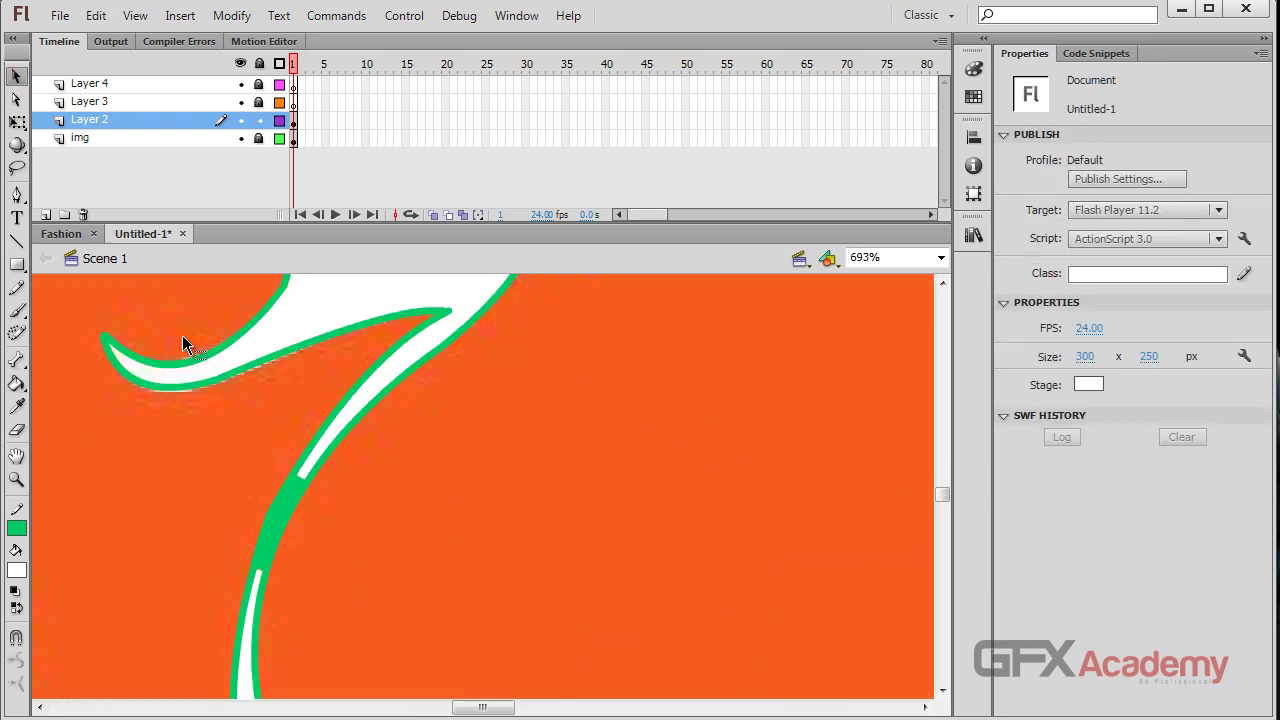
left_click(276, 515)
left_click(330, 512)
left_click_drag(302, 484, 291, 500)
left_click(16, 637)
mouse_move(295, 475)
left_mouse_down()
mouse_move(248, 586)
mouse_move(297, 481)
left_mouse_up()
left_click_drag(270, 533, 270, 535)
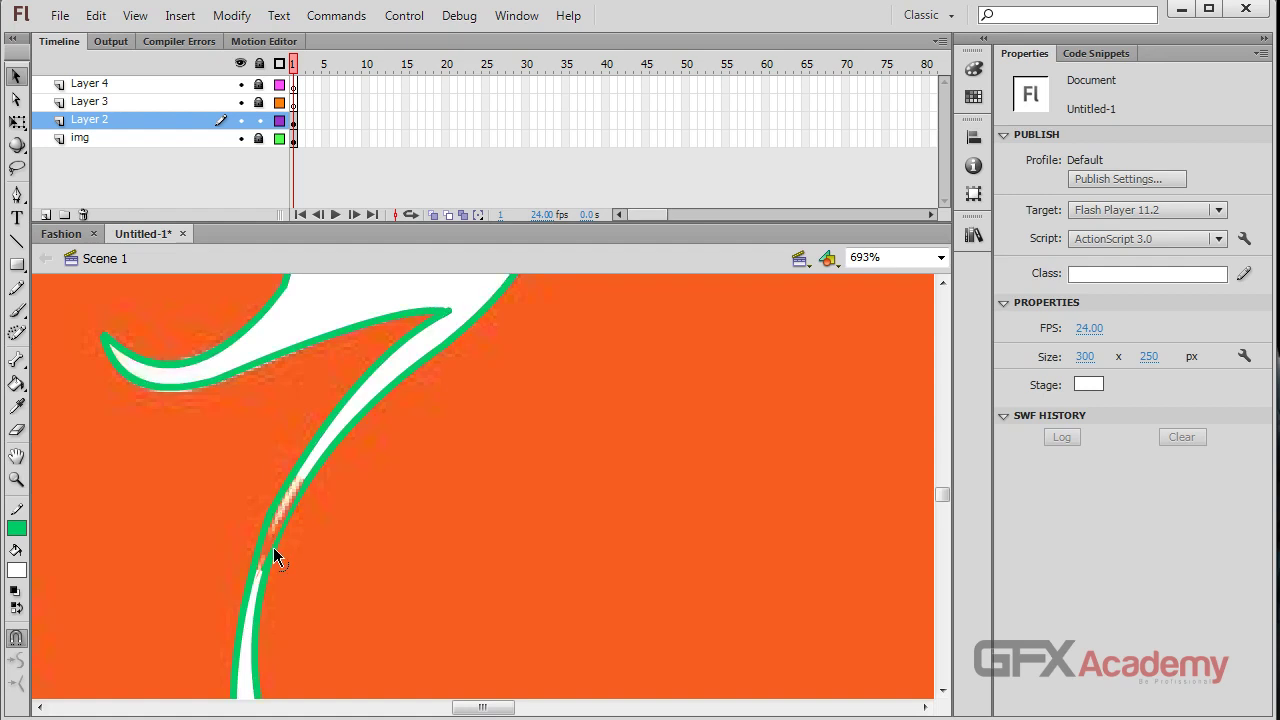
scroll(322, 541, "down", 3)
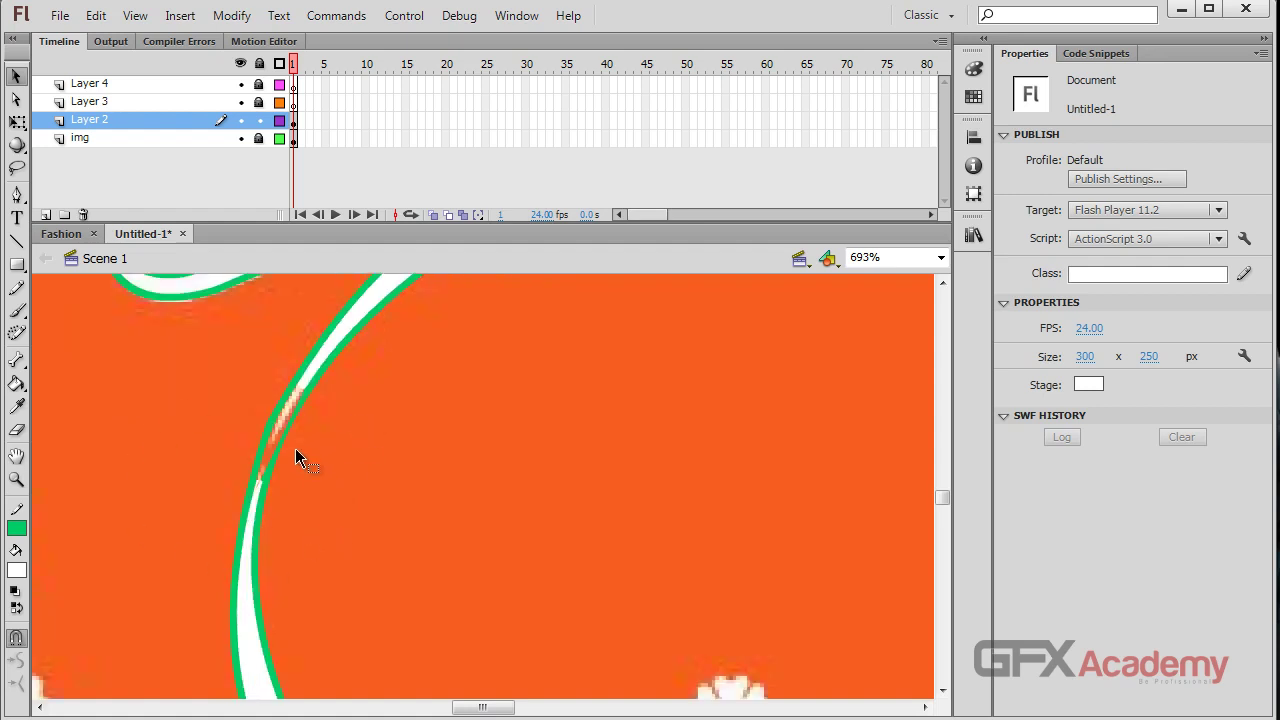
left_click_drag(286, 440, 530, 470)
mouse_move(349, 346)
left_mouse_down()
mouse_move(374, 354)
mouse_move(357, 326)
left_mouse_up()
key("ctrl+z")
Fill the opened gap in the narrow part of the neck strand with white.
left_click(16, 383)
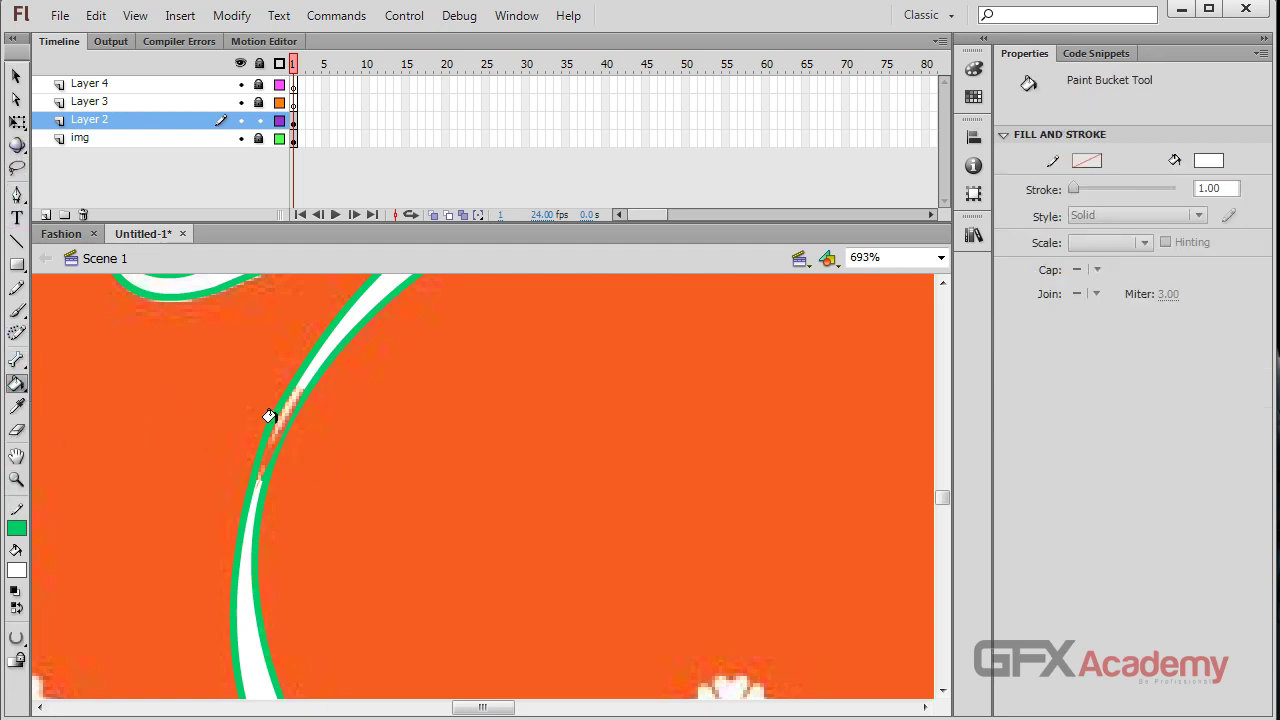
left_click(274, 415)
left_click(16, 76)
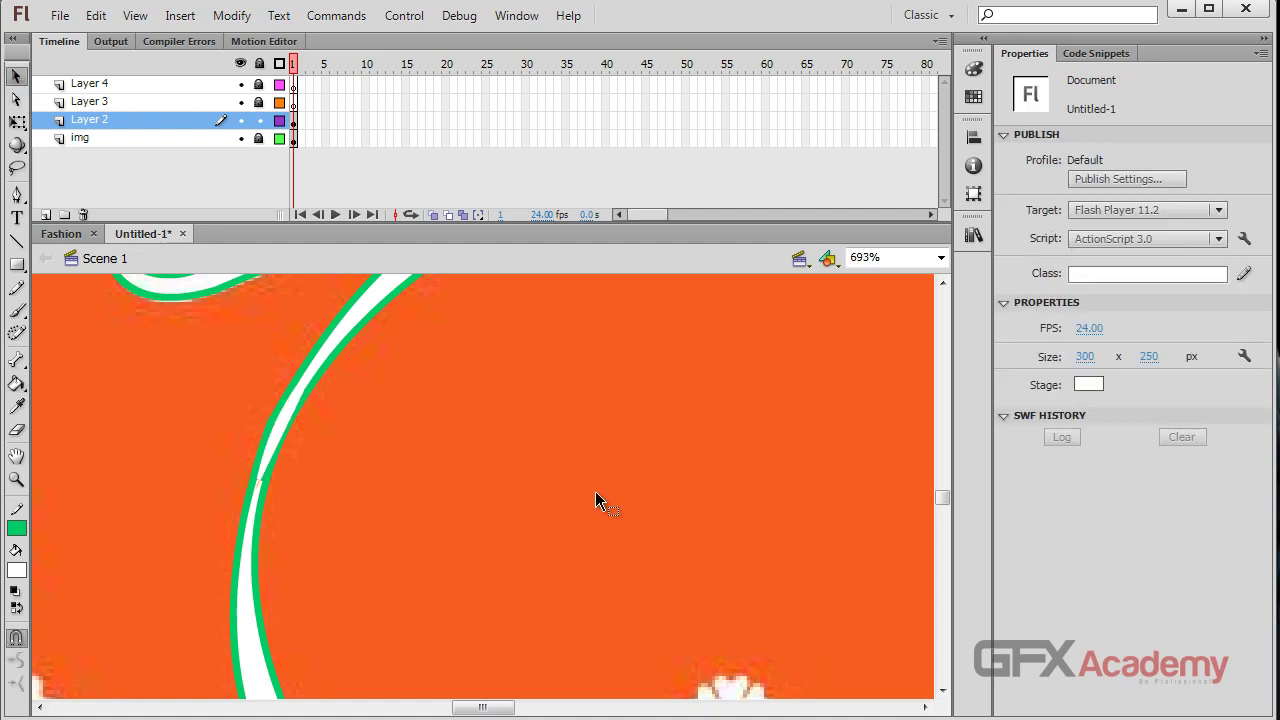
Select the white body fill and the neck strand fill together to check which parts of the figure are covered.
key("ctrl+minus")
key("ctrl+minus")
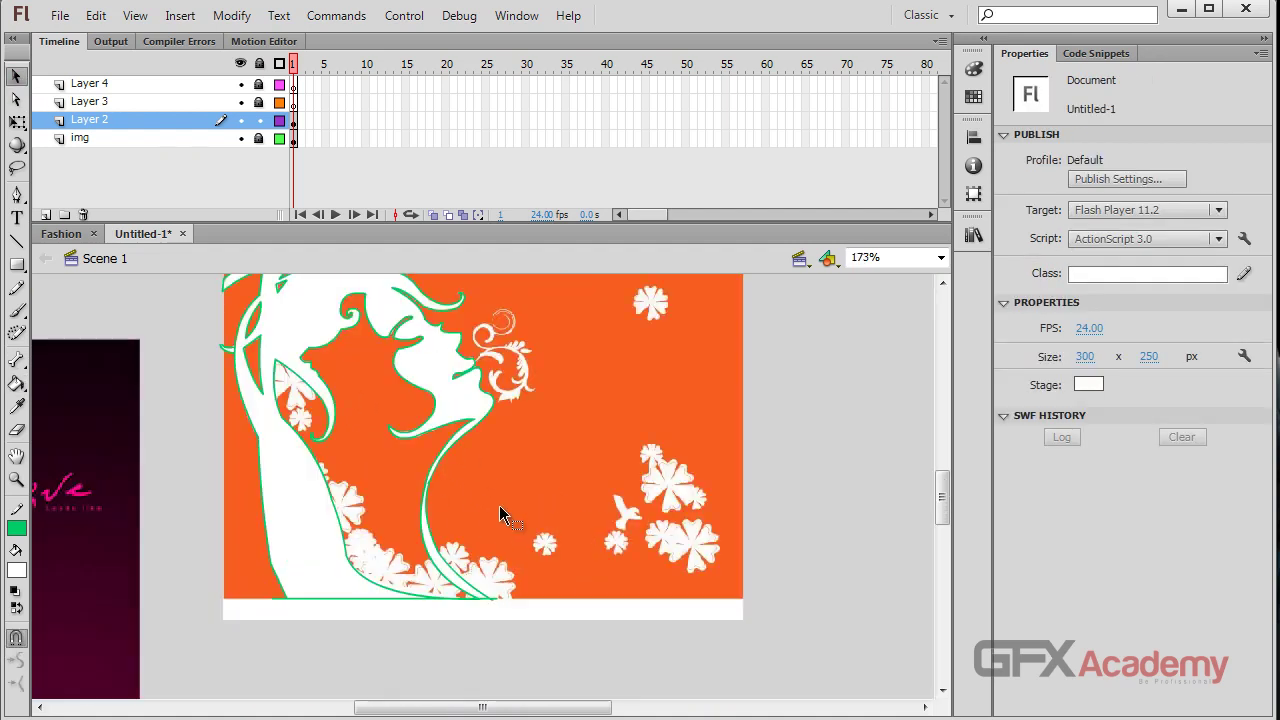
left_click(276, 485)
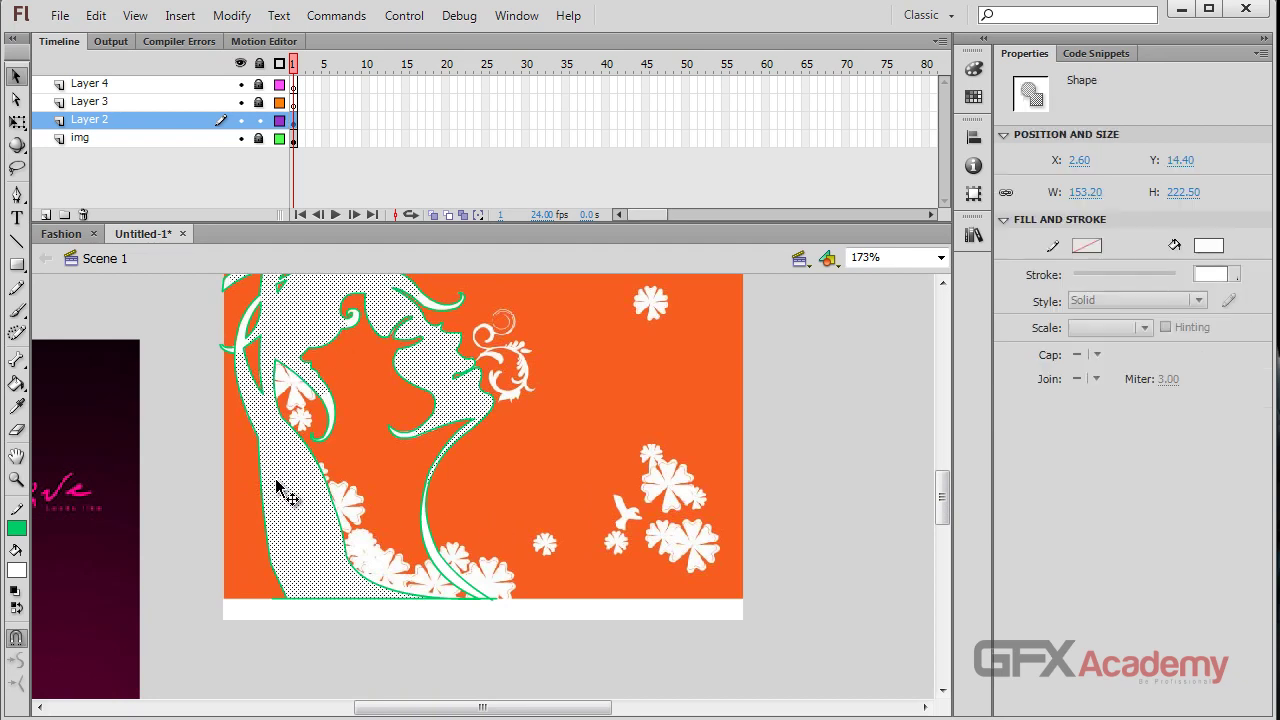
left_click(241, 350)
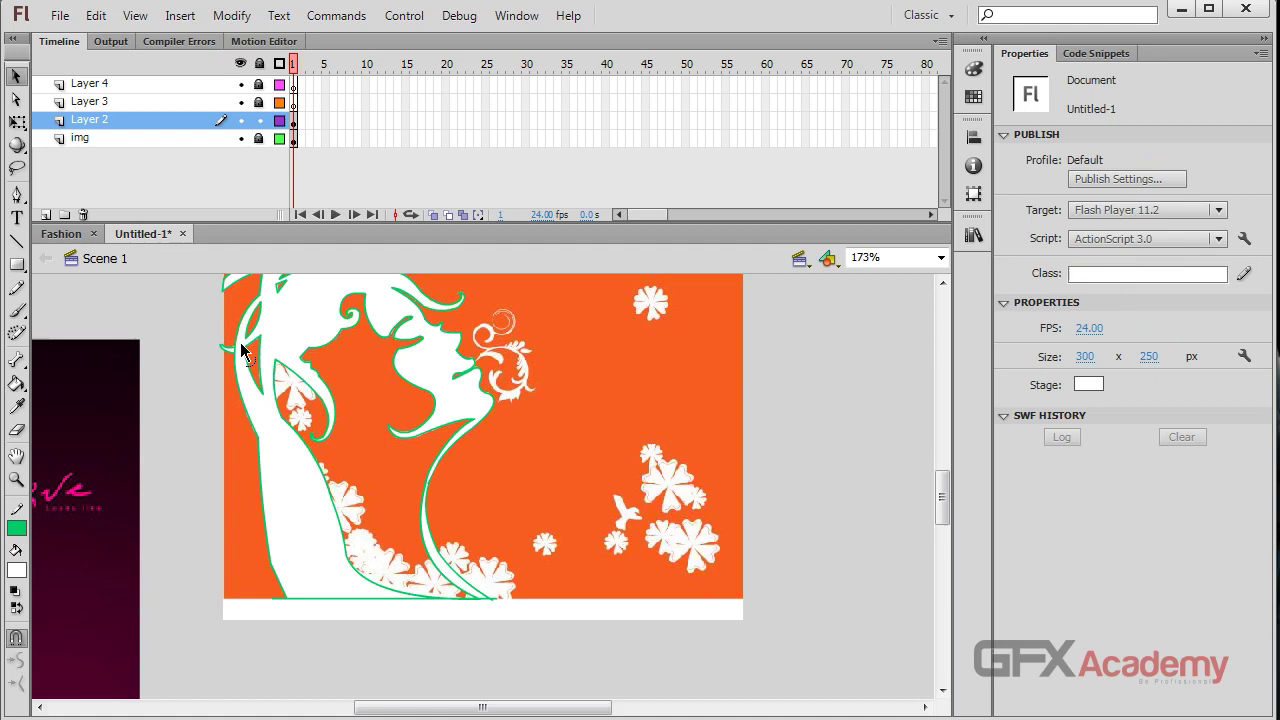
left_click(329, 323)
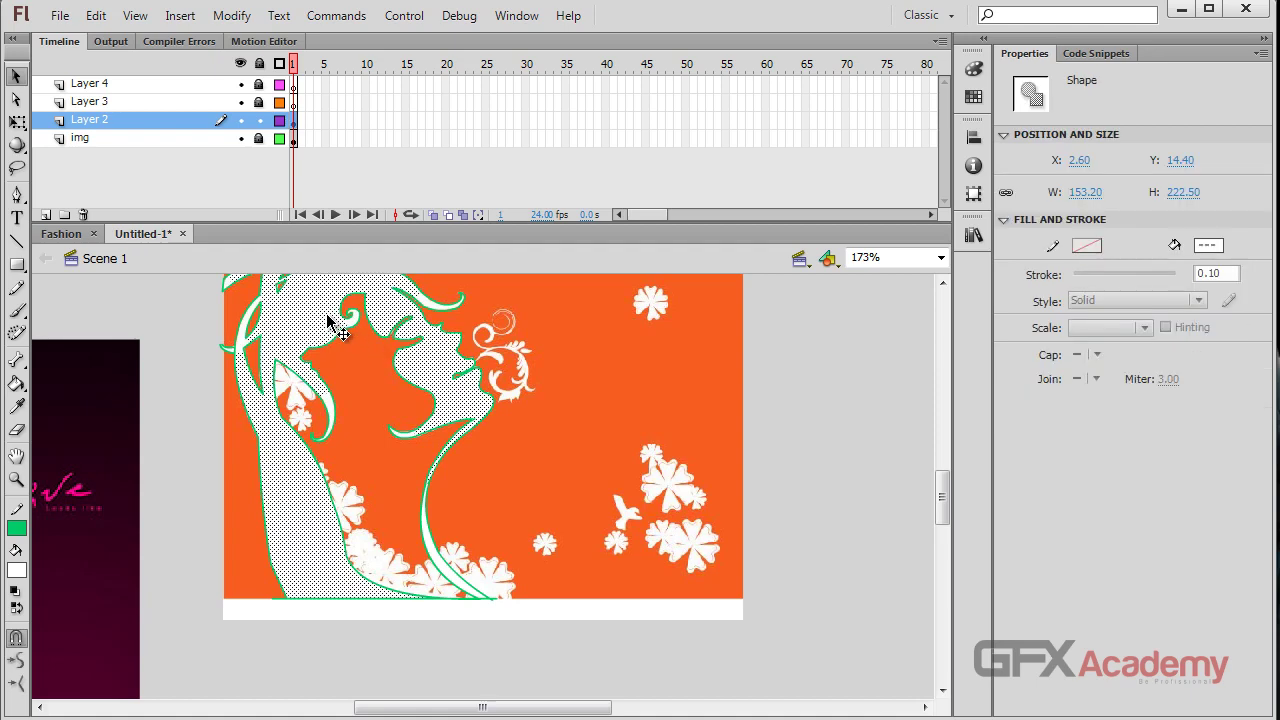
left_click(241, 343)
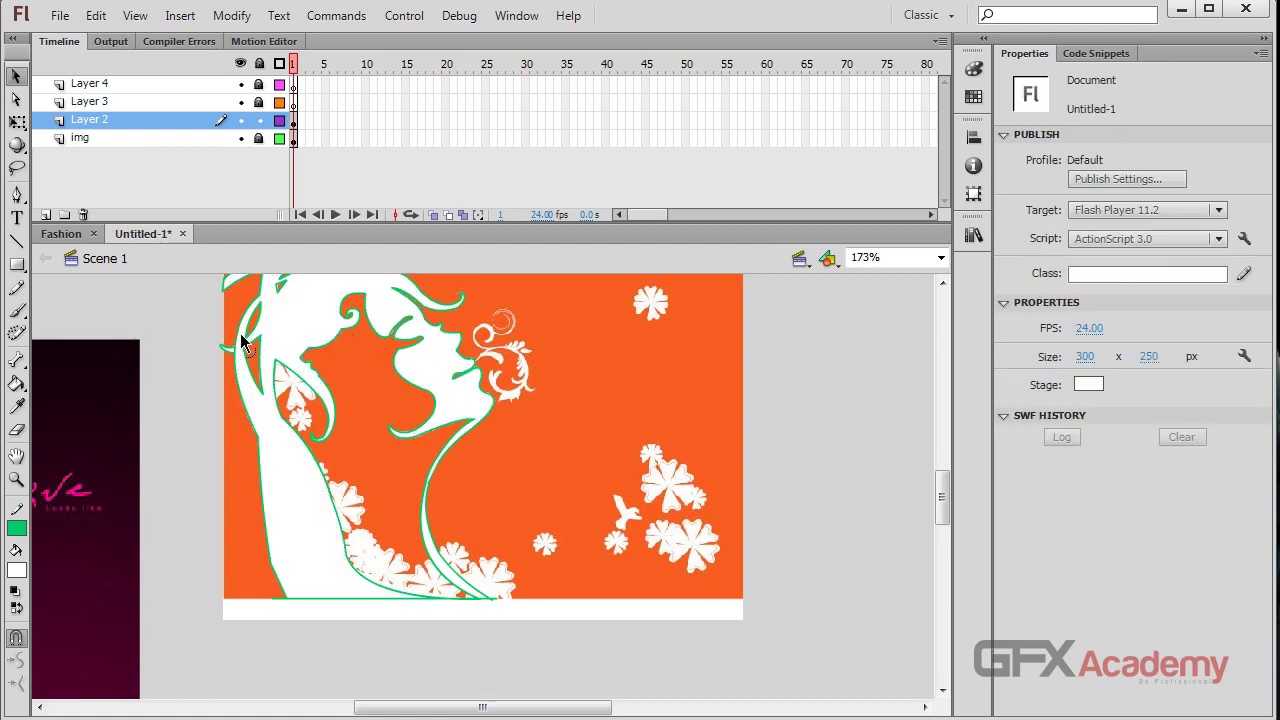
left_click(316, 324)
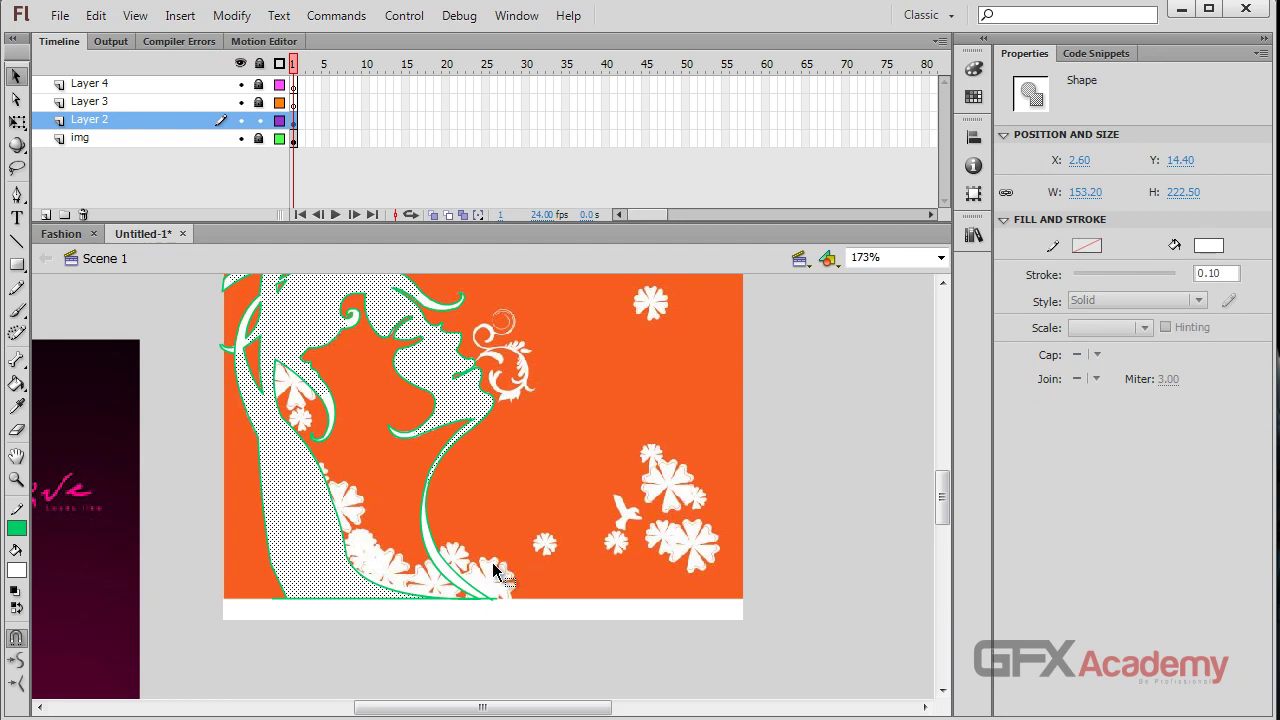
left_click(427, 565)
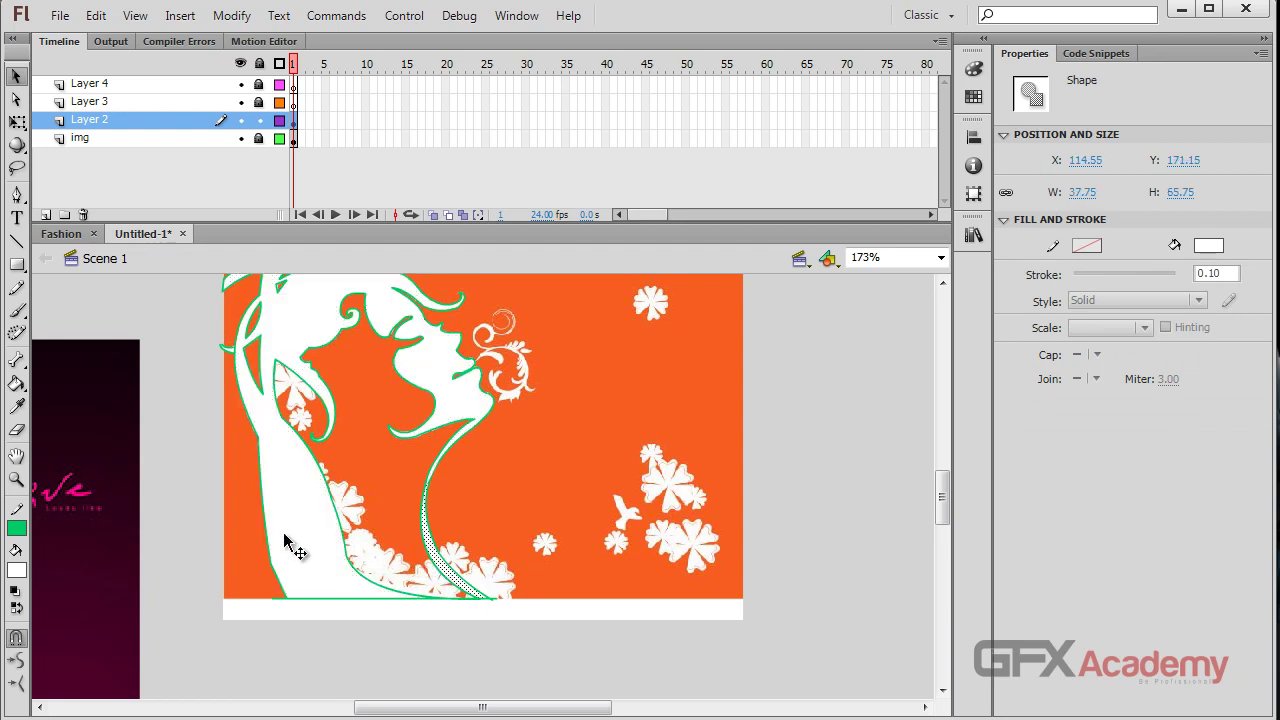
left_click(345, 503, "shift")
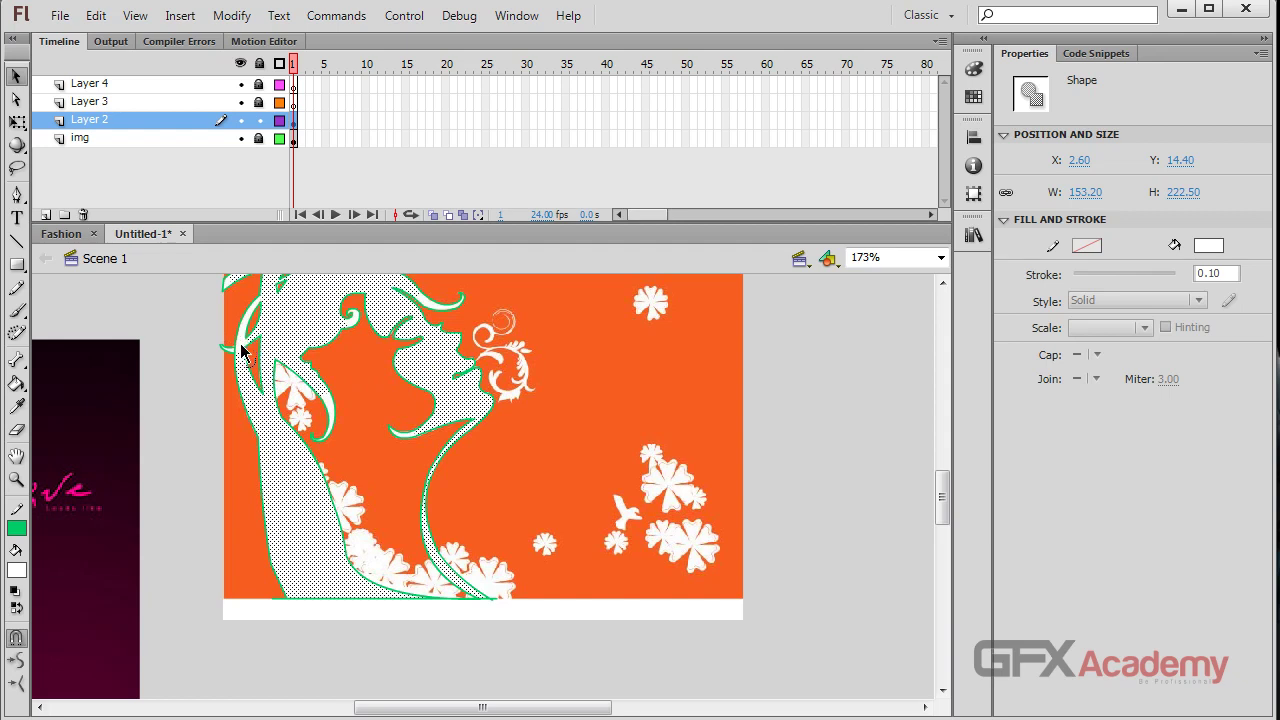
Fill the uncovered hair strands at the back of the head, on the crown and at the brow curl with white.
scroll(238, 366, "up", 3)
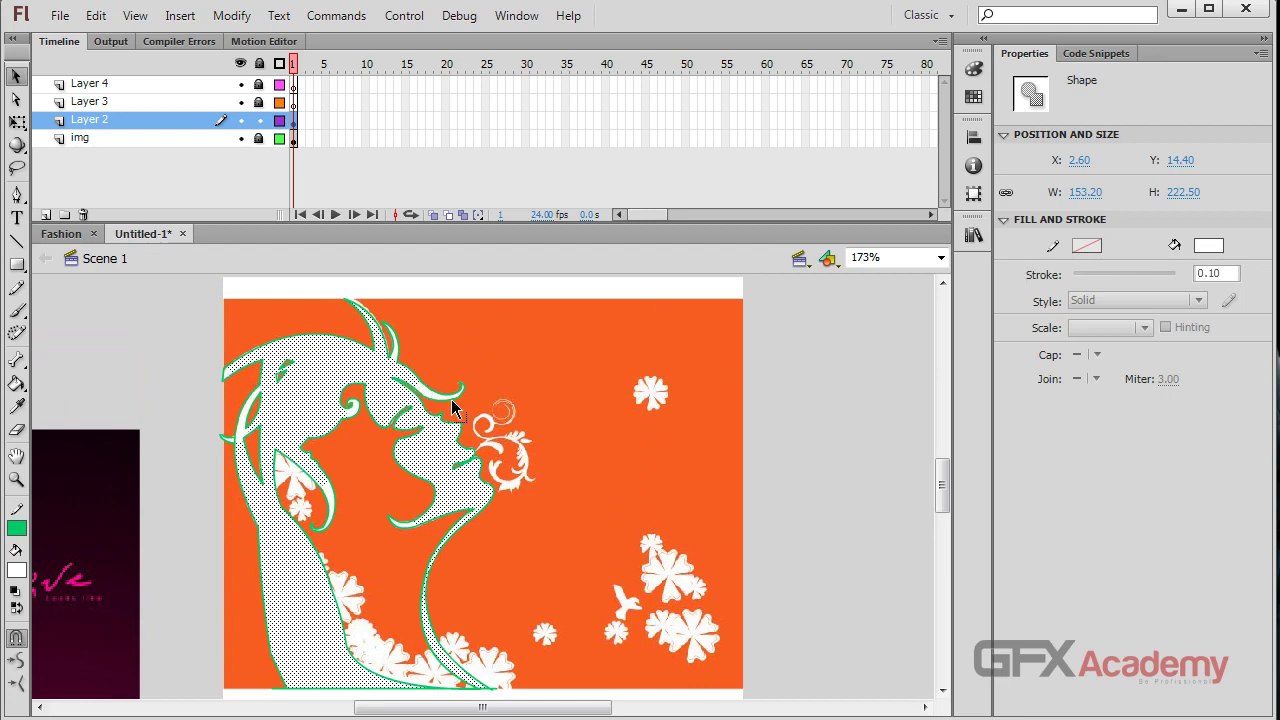
key("ctrl+equal")
key("ctrl+equal")
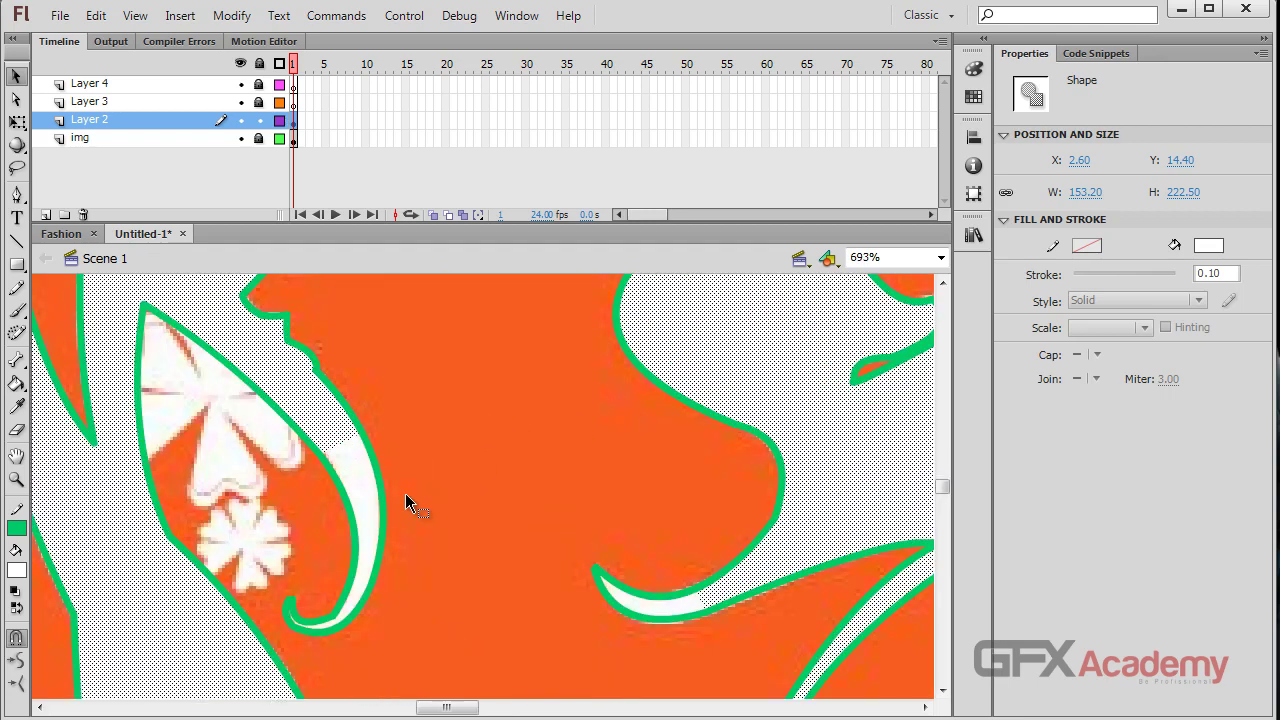
left_click(327, 488)
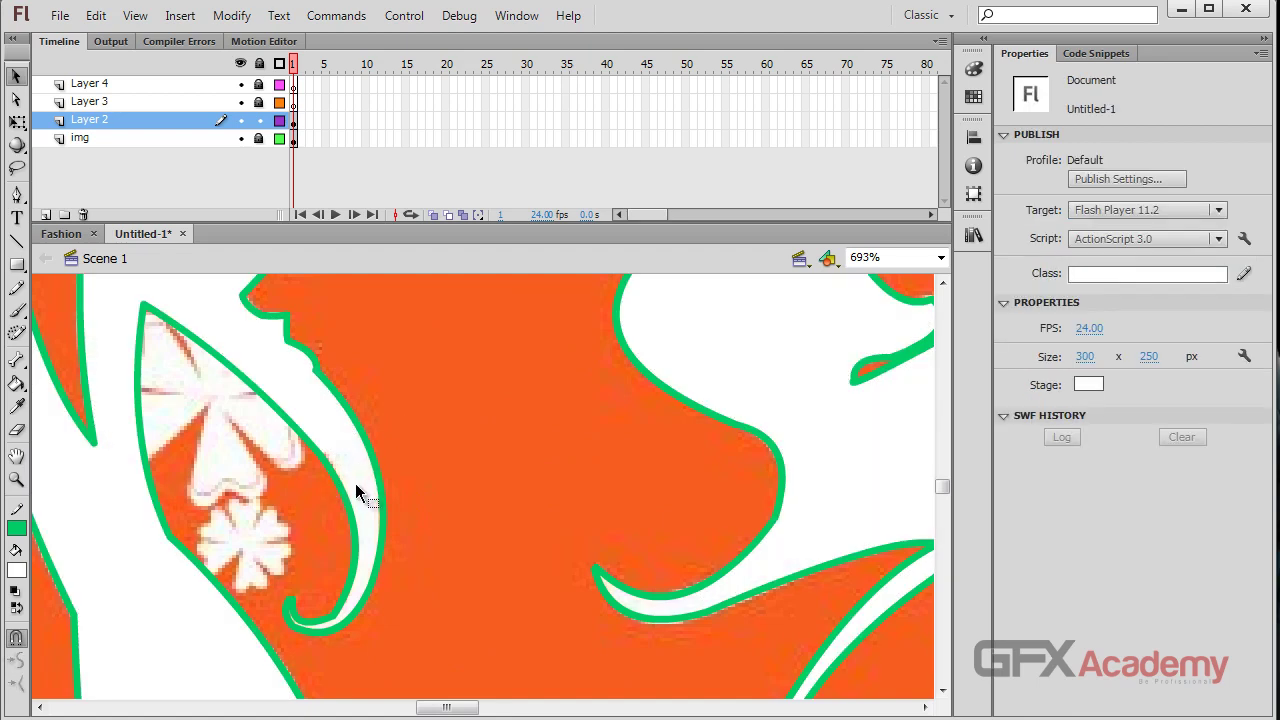
left_click(16, 383)
scroll(150, 480, "up", 3)
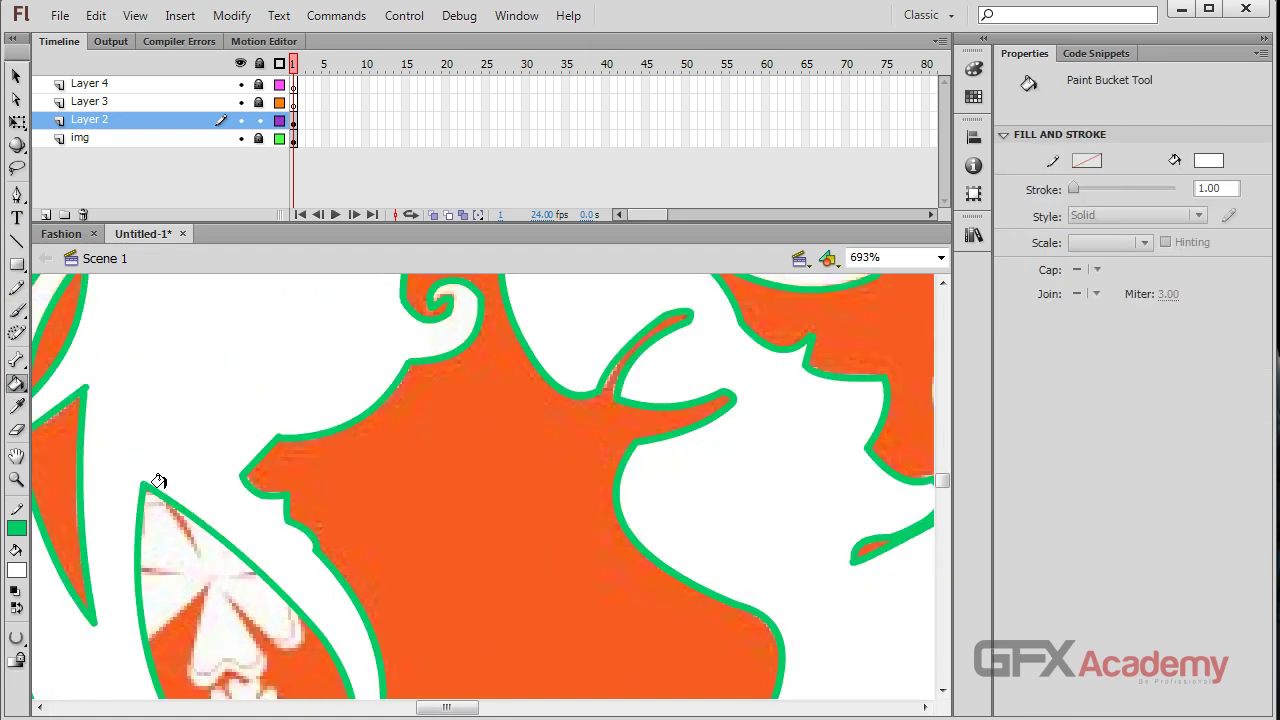
left_click_drag(152, 512, 597, 522)
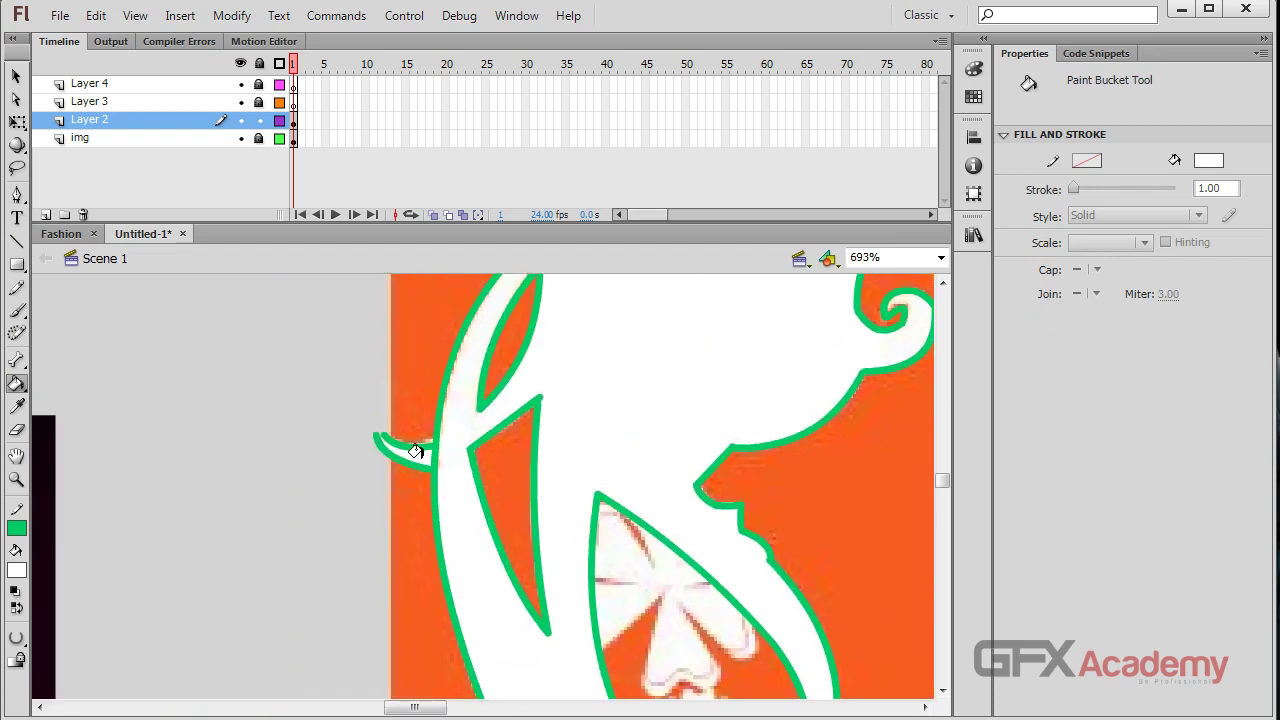
left_click_drag(543, 429, 423, 566)
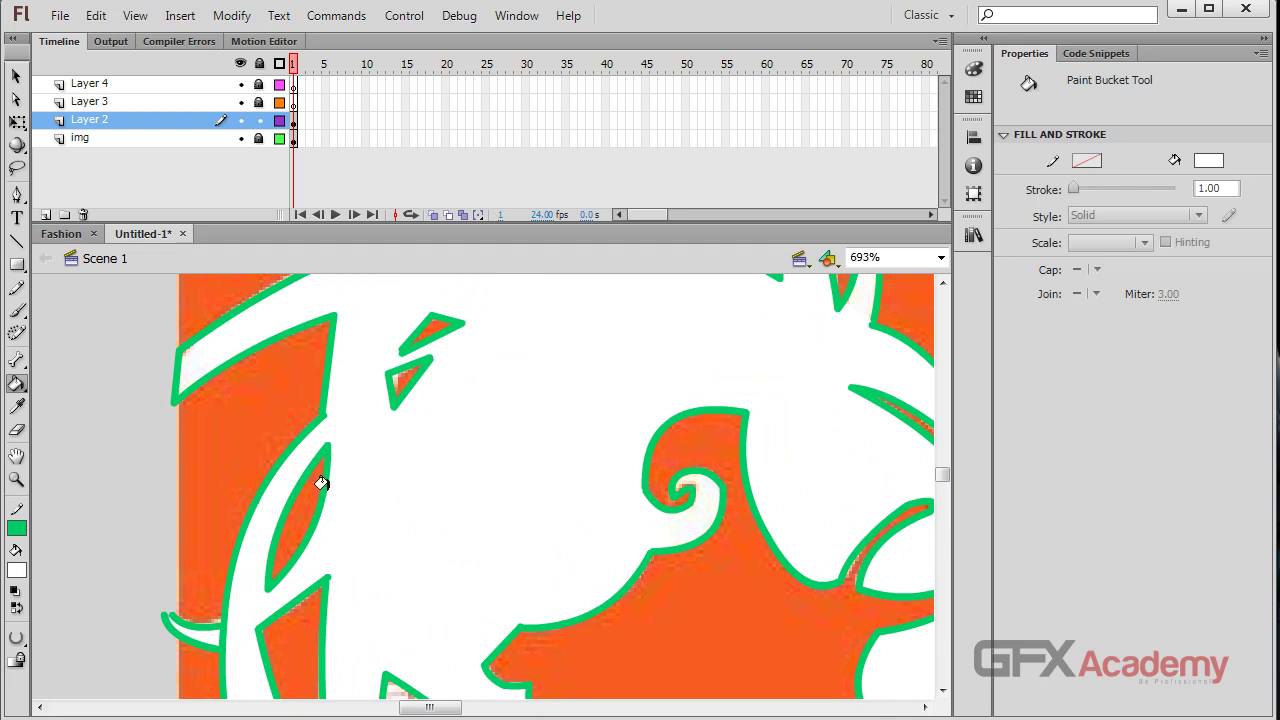
left_click_drag(700, 368, 687, 456)
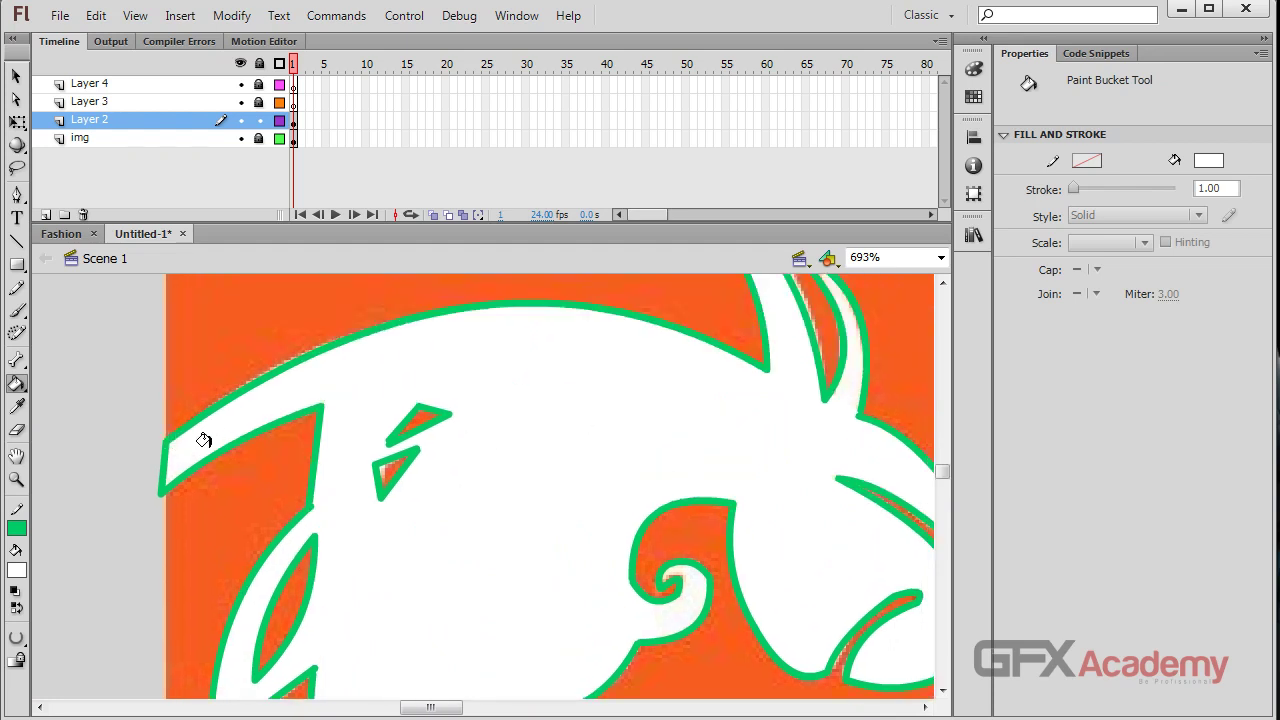
left_click_drag(723, 400, 339, 345)
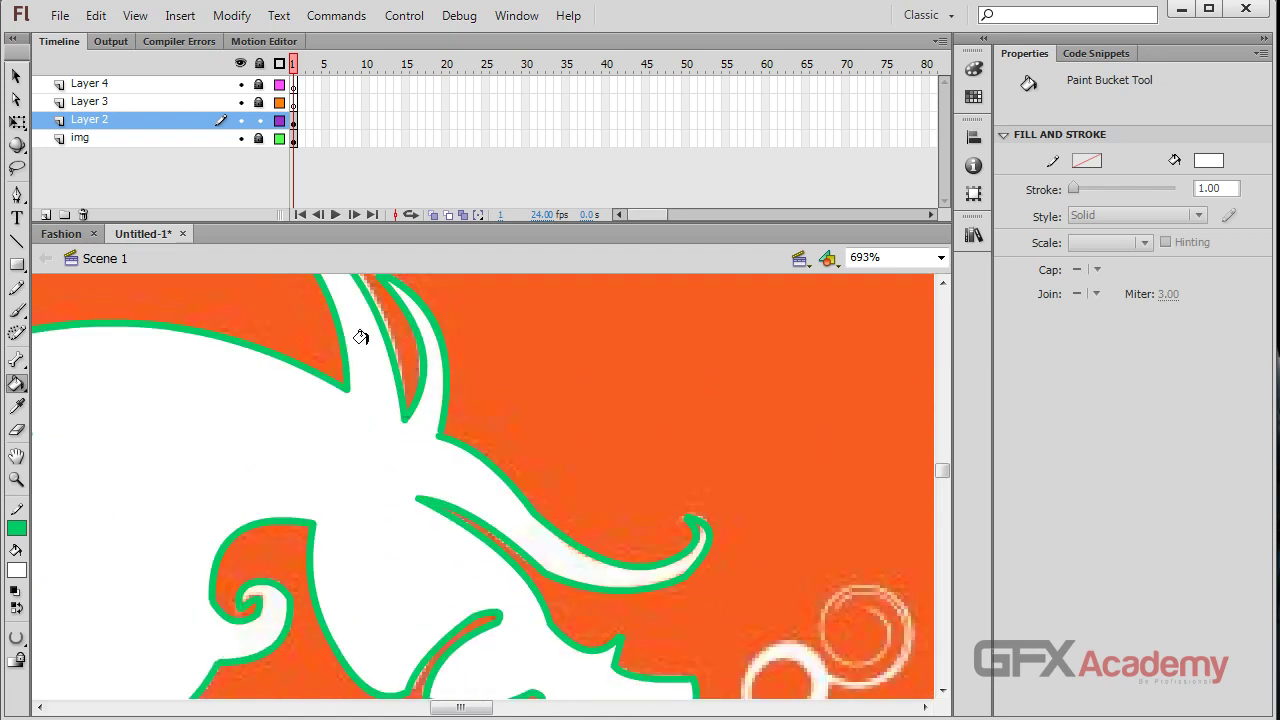
left_click(680, 557)
left_click_drag(423, 620, 546, 457)
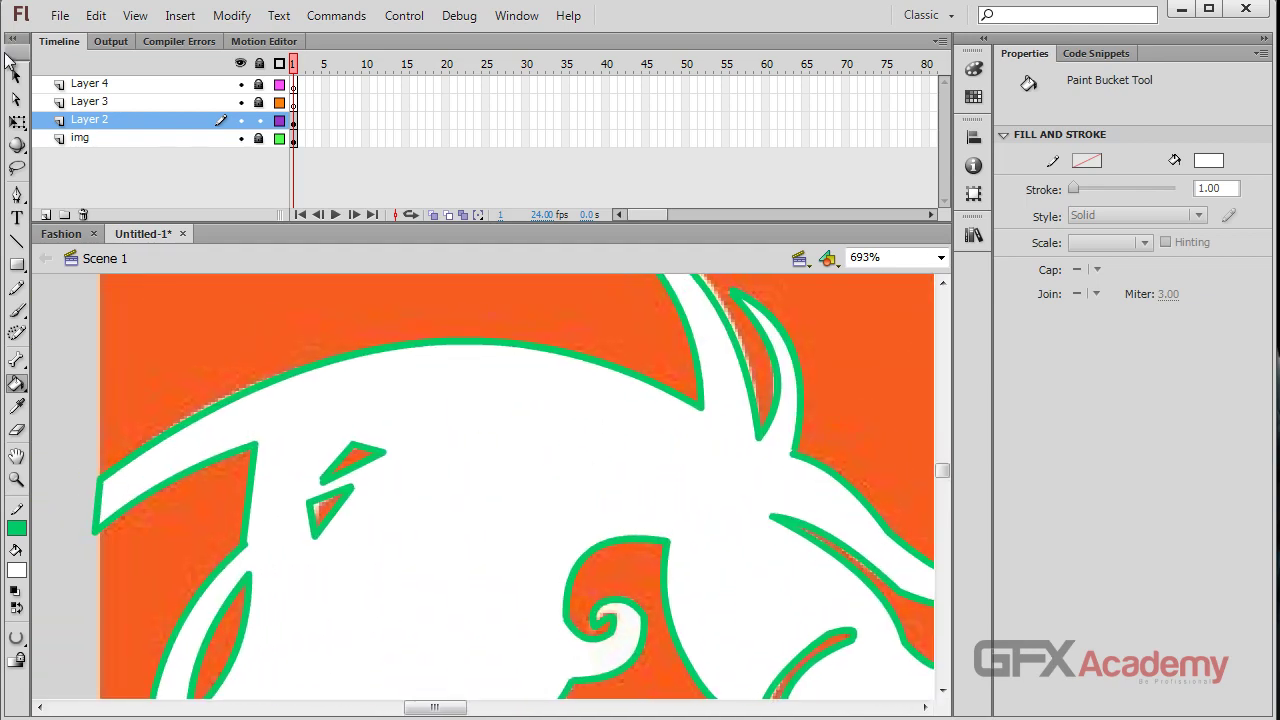
Delete the left green outline edge of the lower small triangle in the hair.
left_click(16, 76)
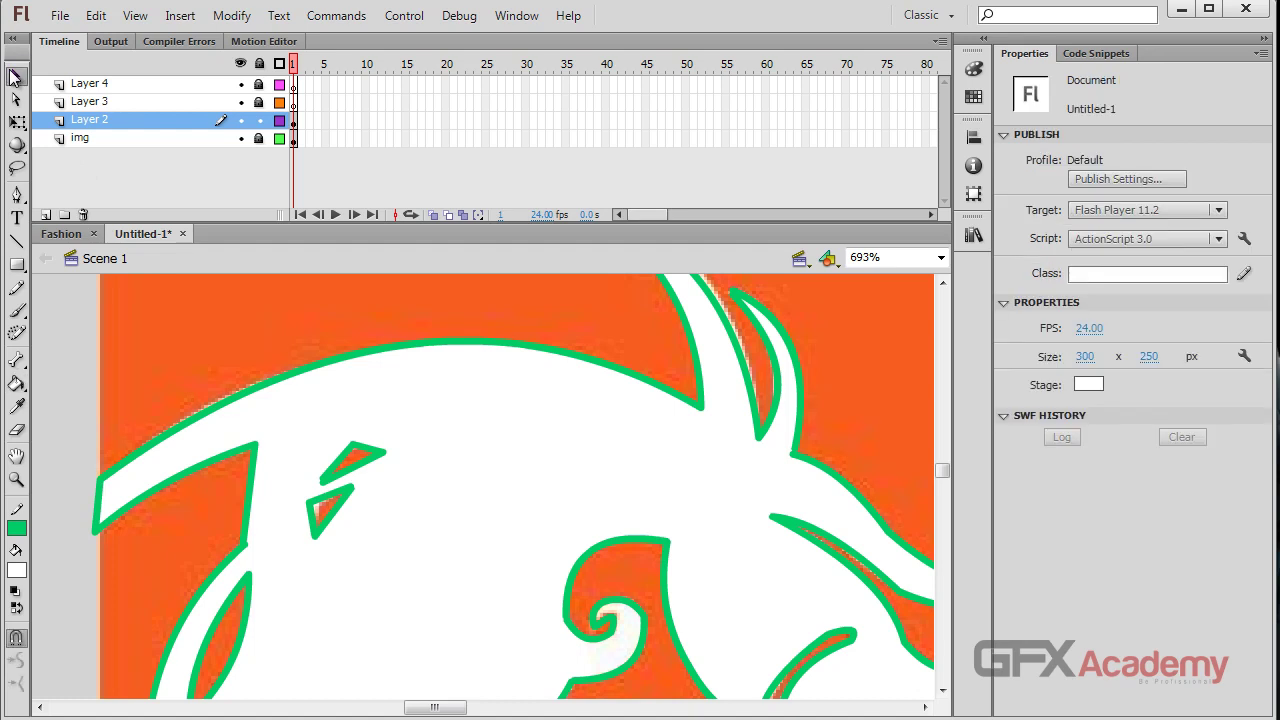
left_click(312, 514)
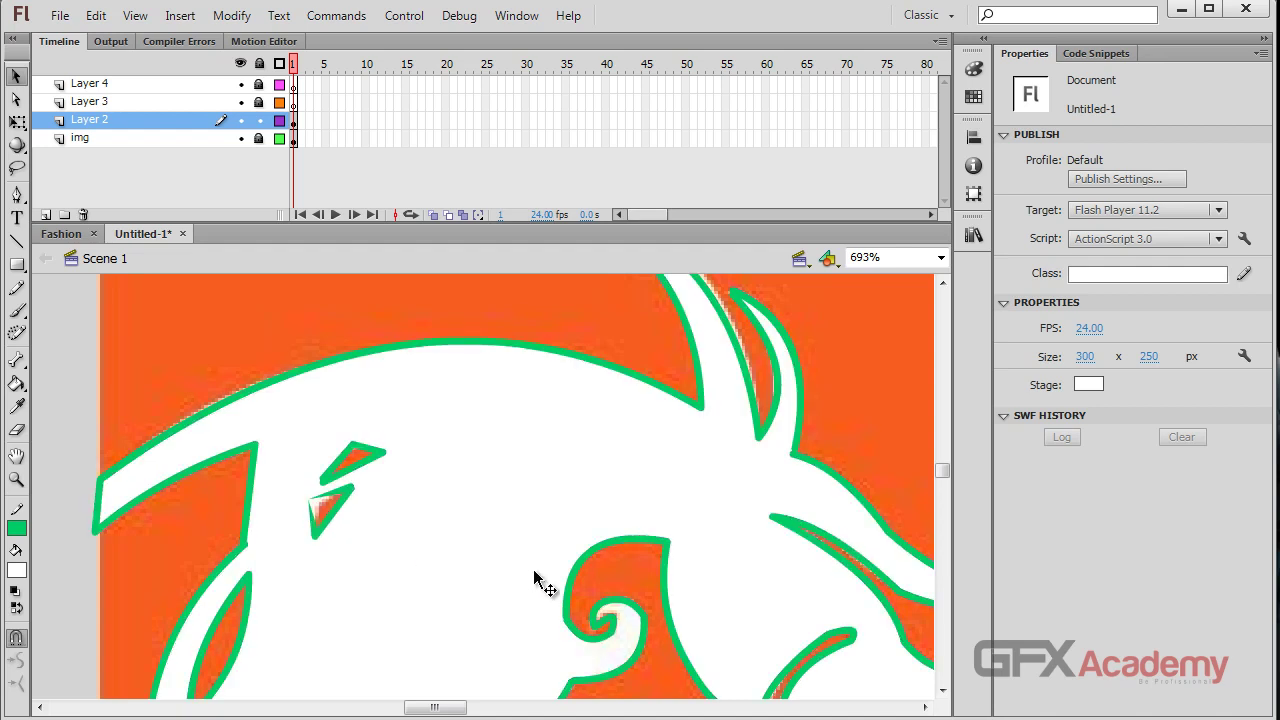
left_click(378, 352)
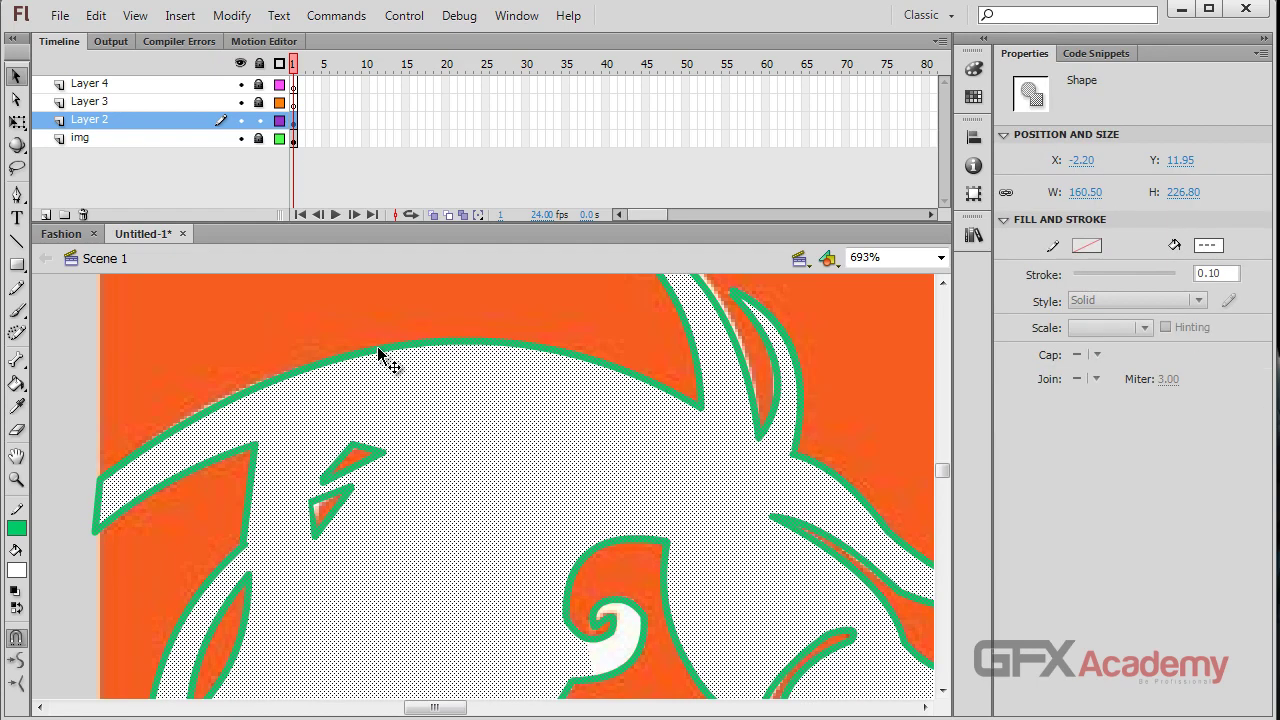
left_click(302, 332)
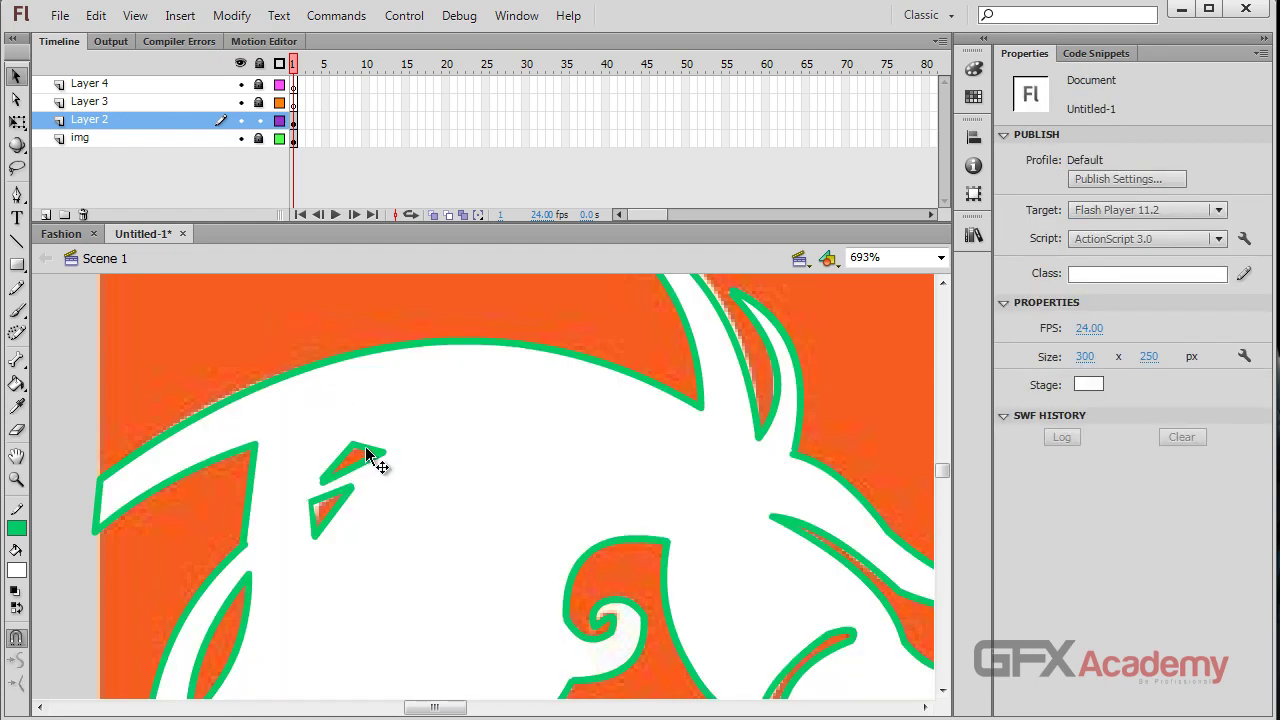
Select the figure's main white fill without its outlines and check its coverage from the hair down to the neck strand.
left_click(378, 414)
left_click(357, 322)
left_click(393, 348)
left_click(578, 312)
left_click(578, 360)
left_click(577, 383)
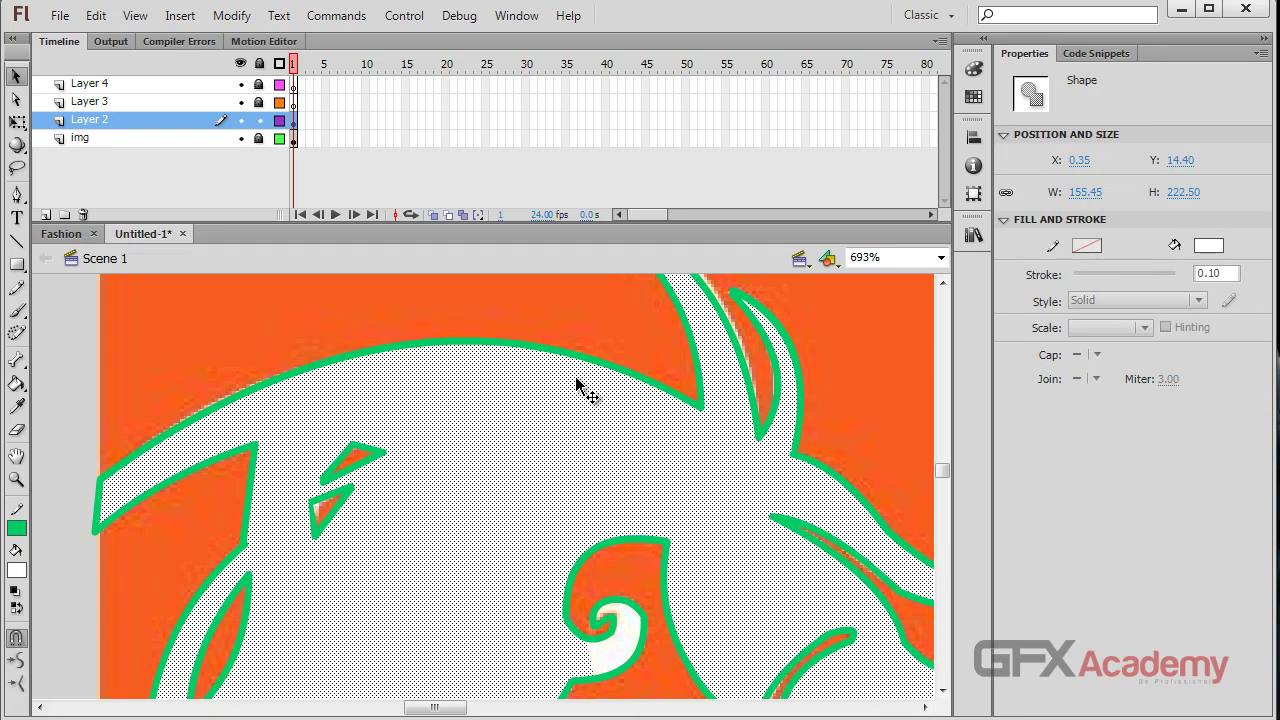
key("ctrl+minus")
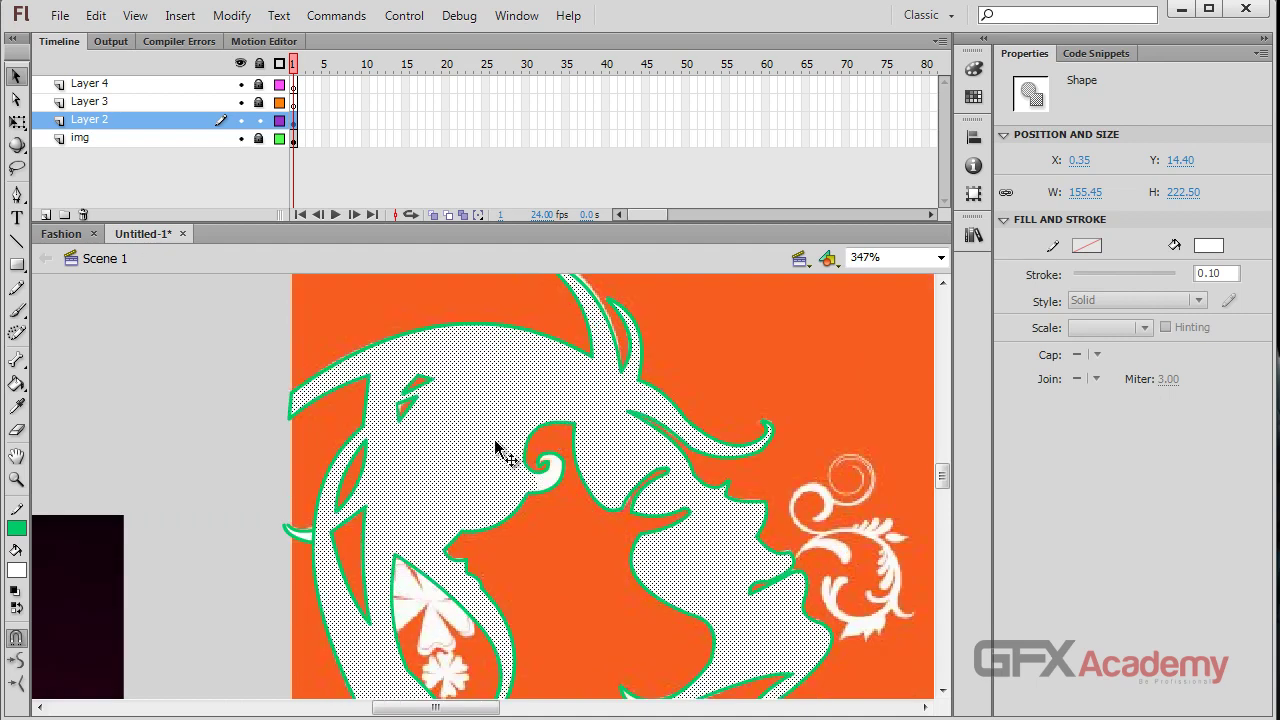
scroll(606, 409, "up", 3)
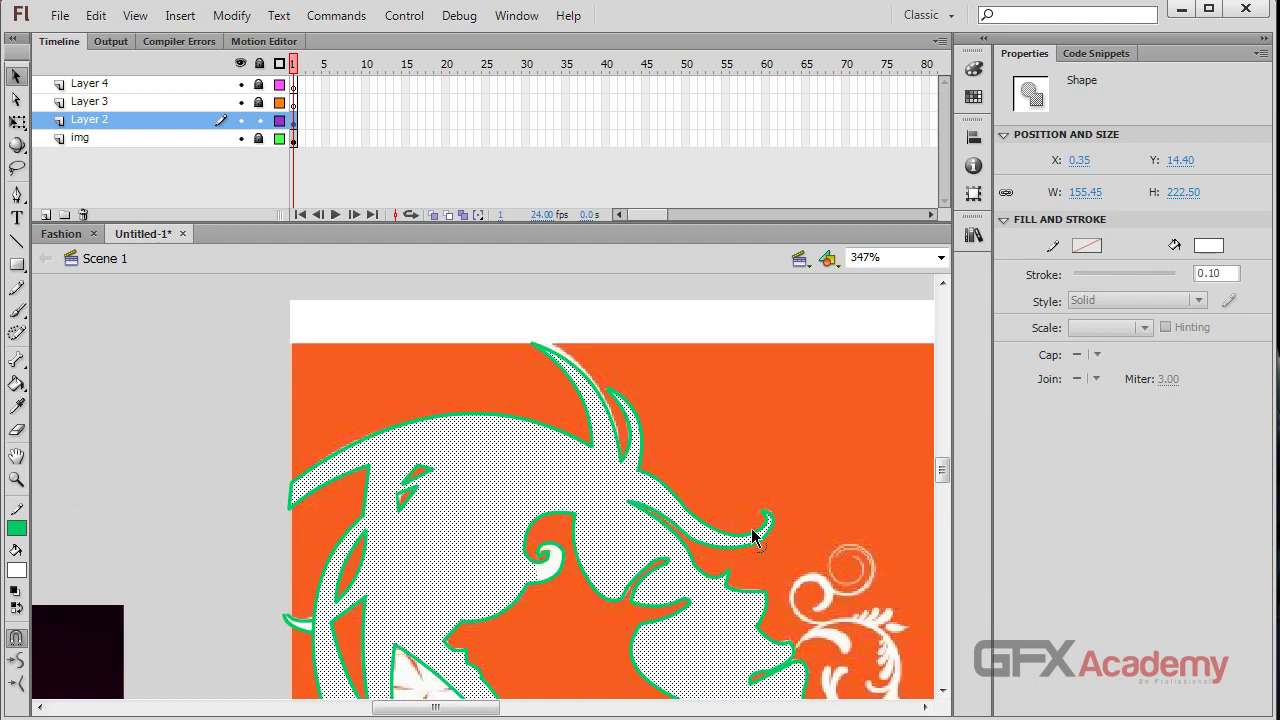
scroll(327, 487, "down", 3)
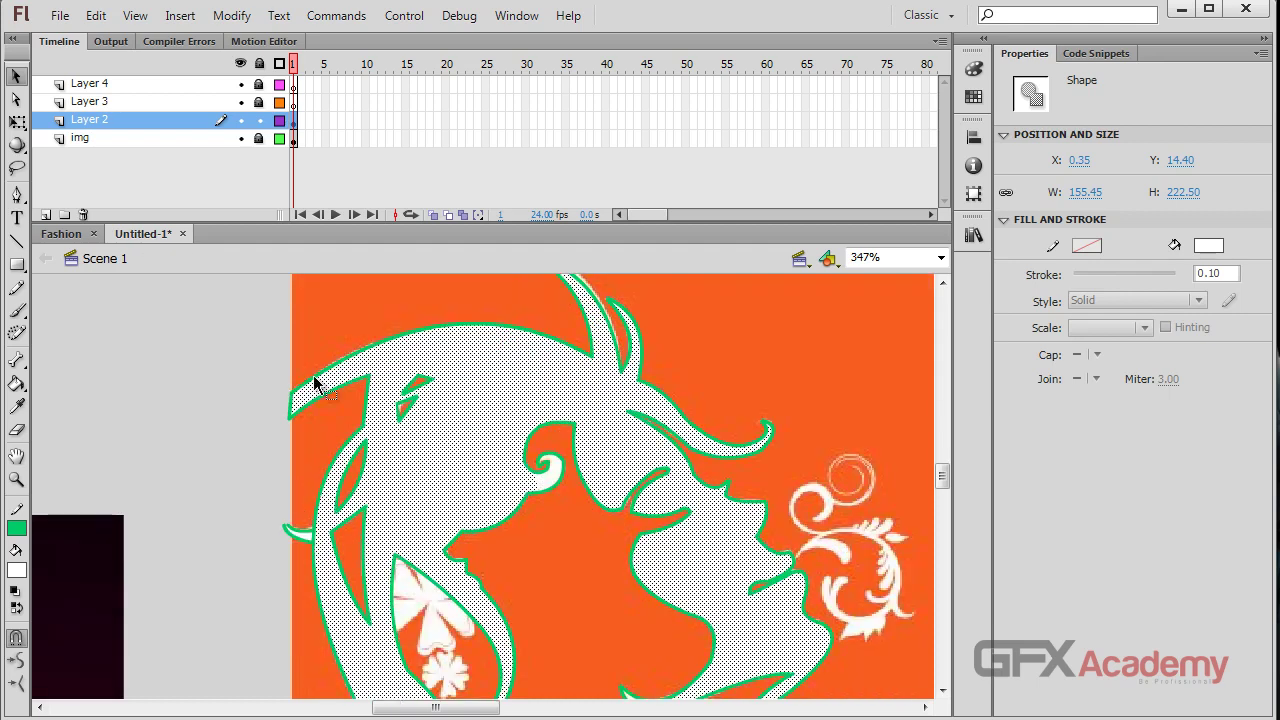
scroll(594, 500, "down", 6)
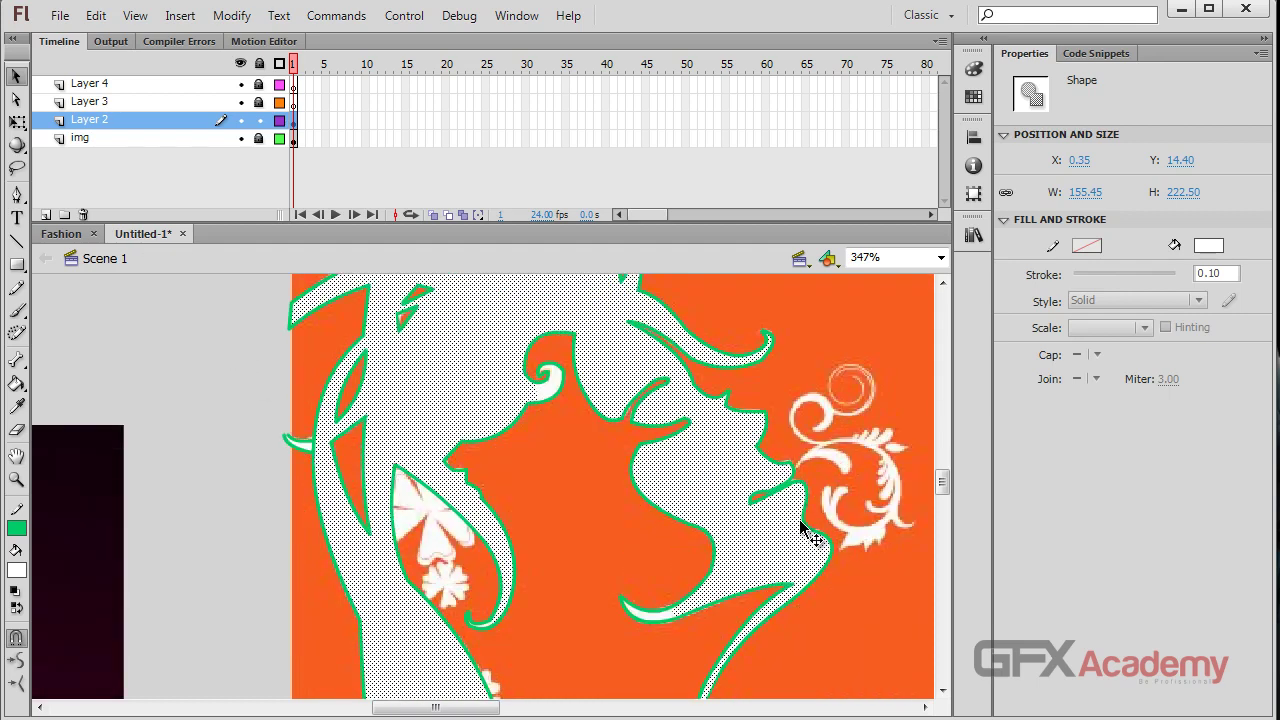
scroll(340, 460, "down", 6)
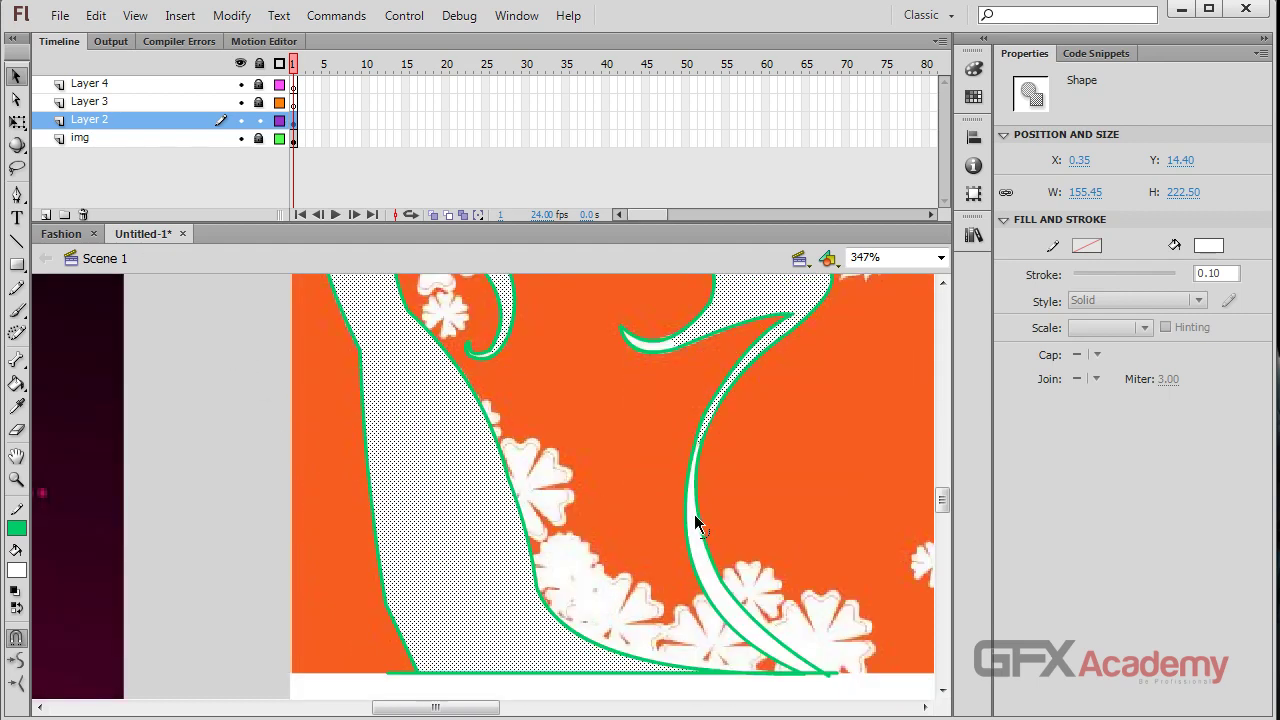
Select the neck strand fill together with the body fill and cut both from Layer 2, leaving the green outlines.
left_click(720, 598)
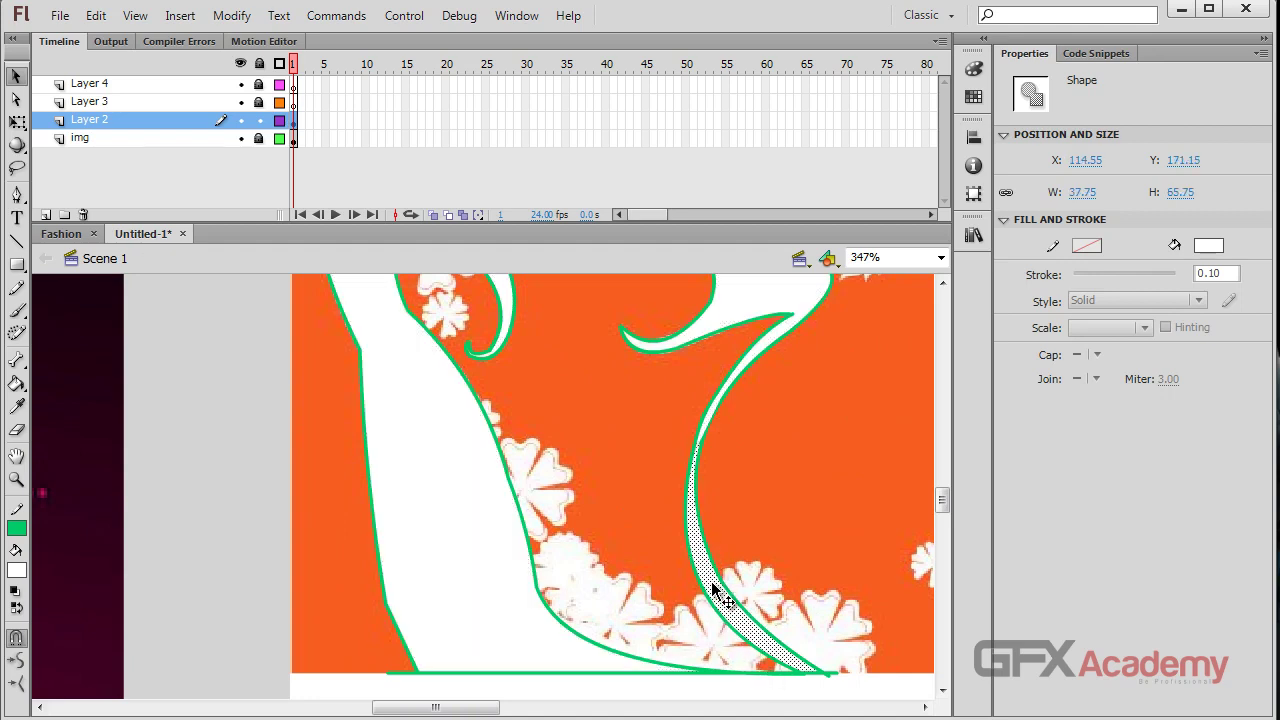
left_click(785, 297, "shift")
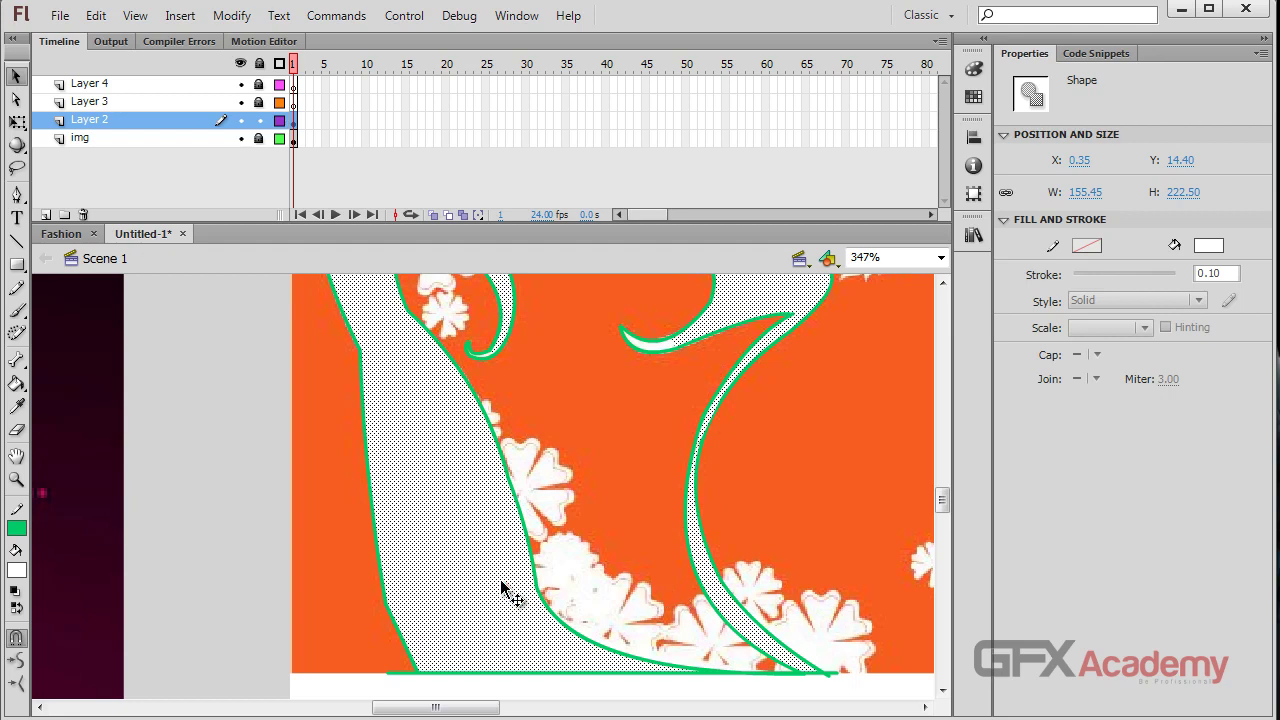
scroll(506, 591, "up", 10)
scroll(505, 520, "down", 3)
scroll(505, 520, "down", 3)
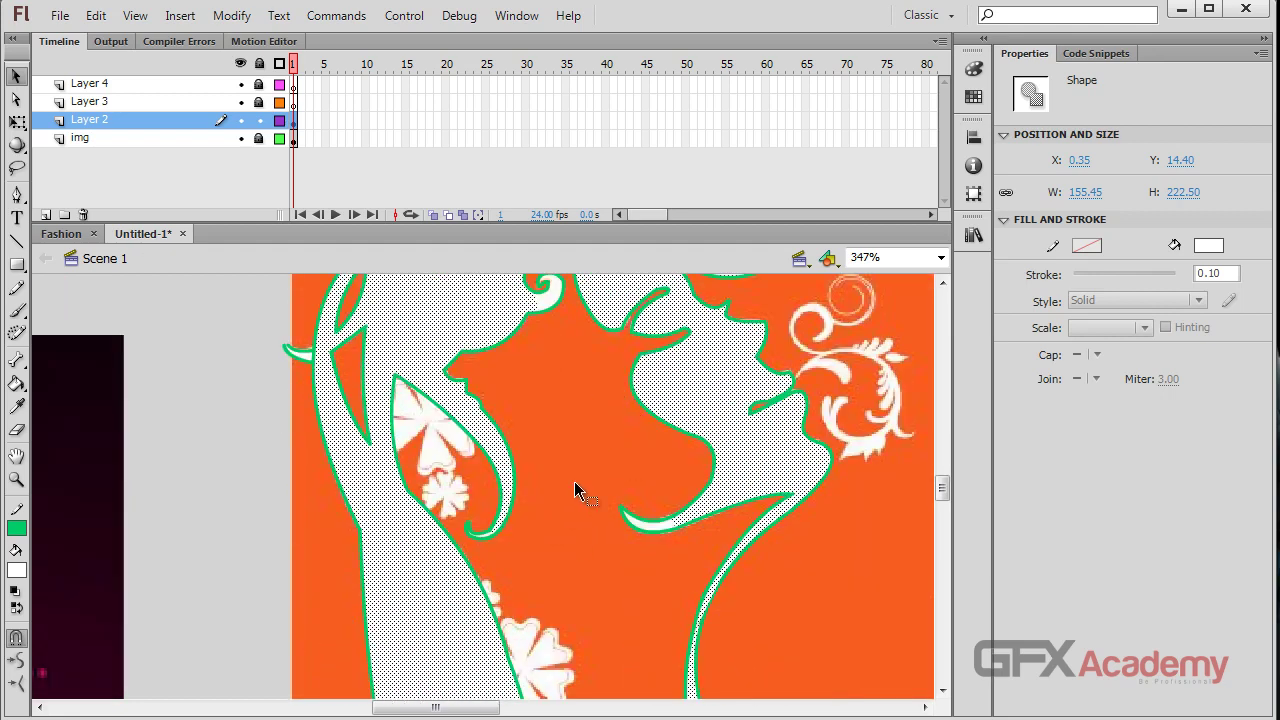
left_click(575, 490)
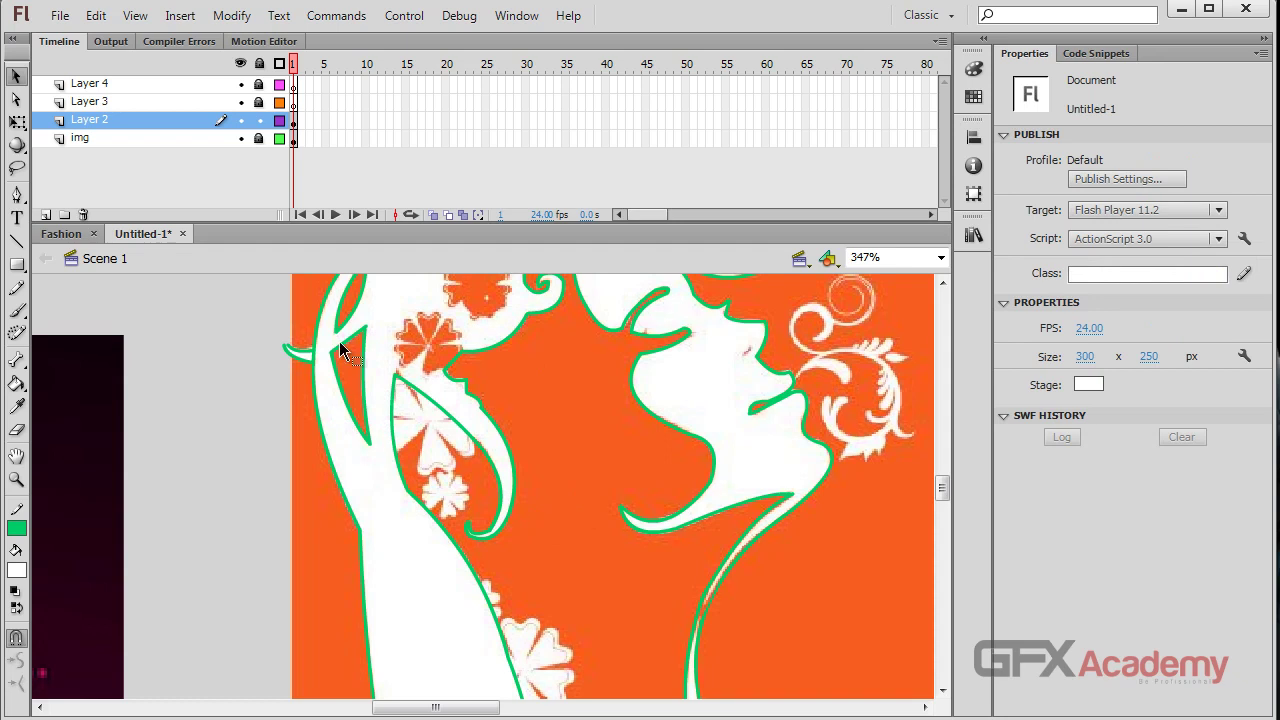
Rename Layer 3 as girl and unlock it.
double_click(117, 102)
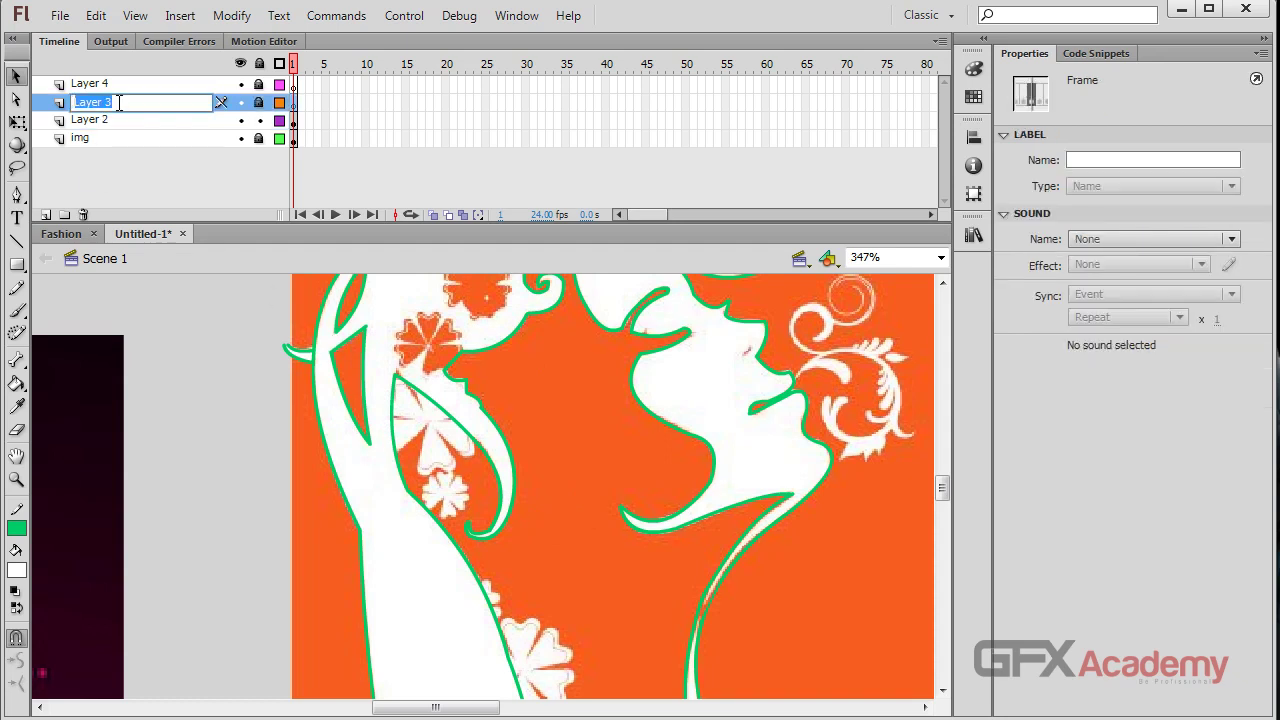
type("gl")
type("rl")
key("Return")
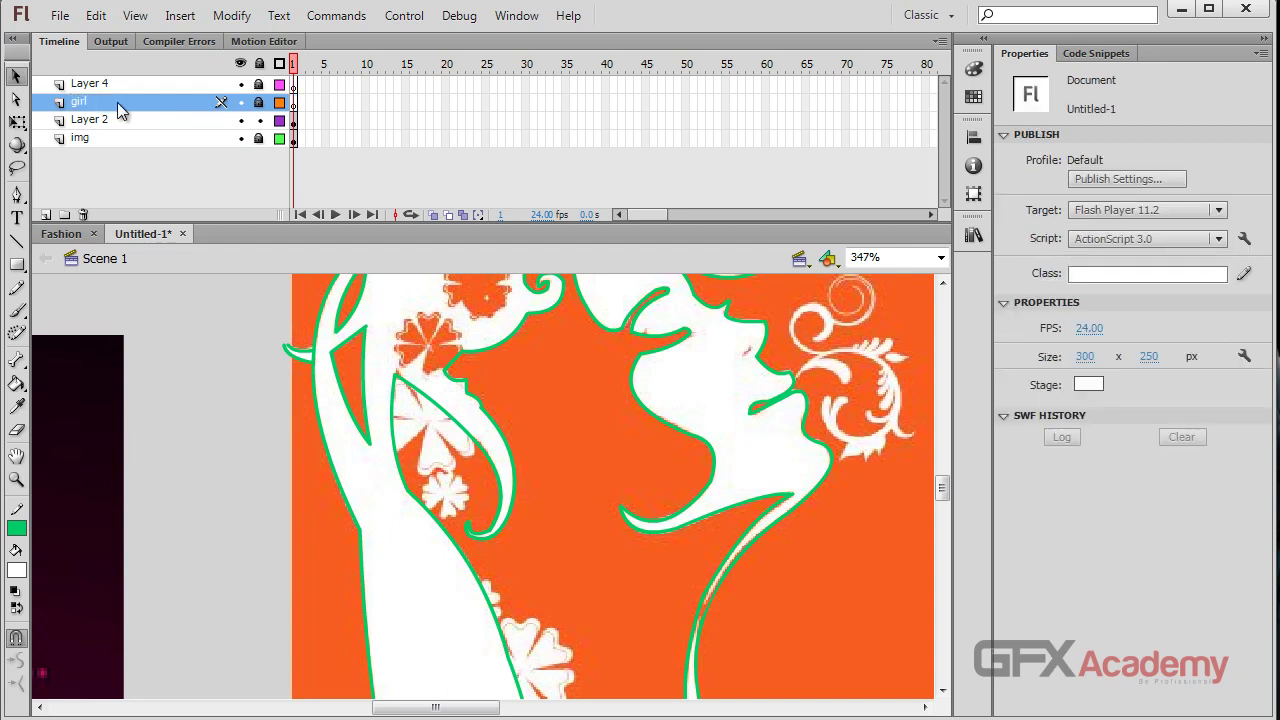
left_click(258, 102)
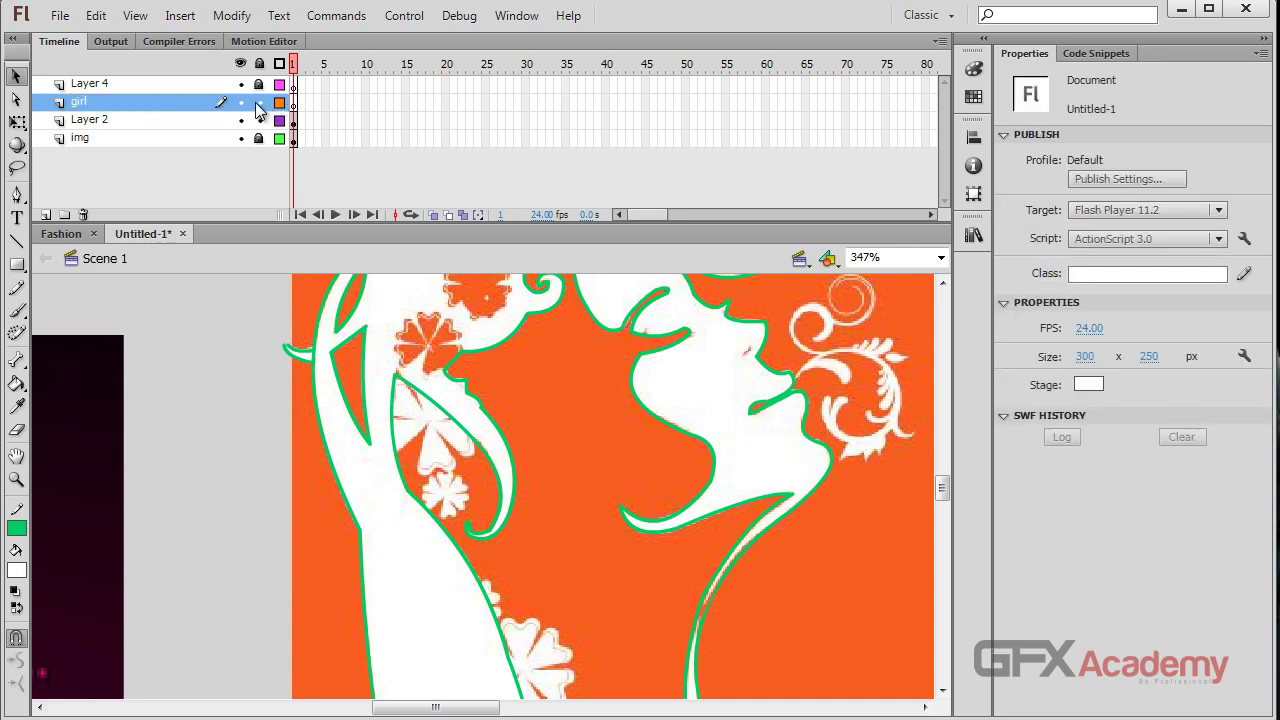
Paste the cut white fills in place on the girl layer and delete Layer 2 with its green outlines.
left_click(198, 110)
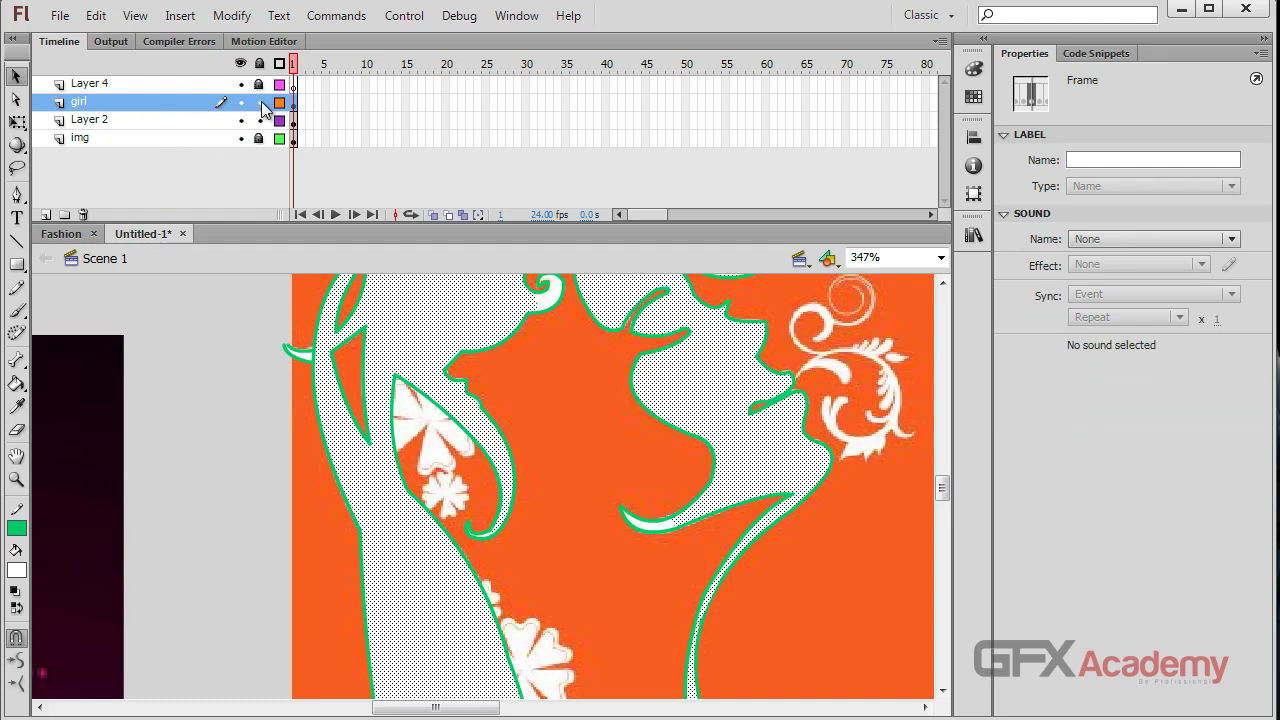
left_click(229, 120)
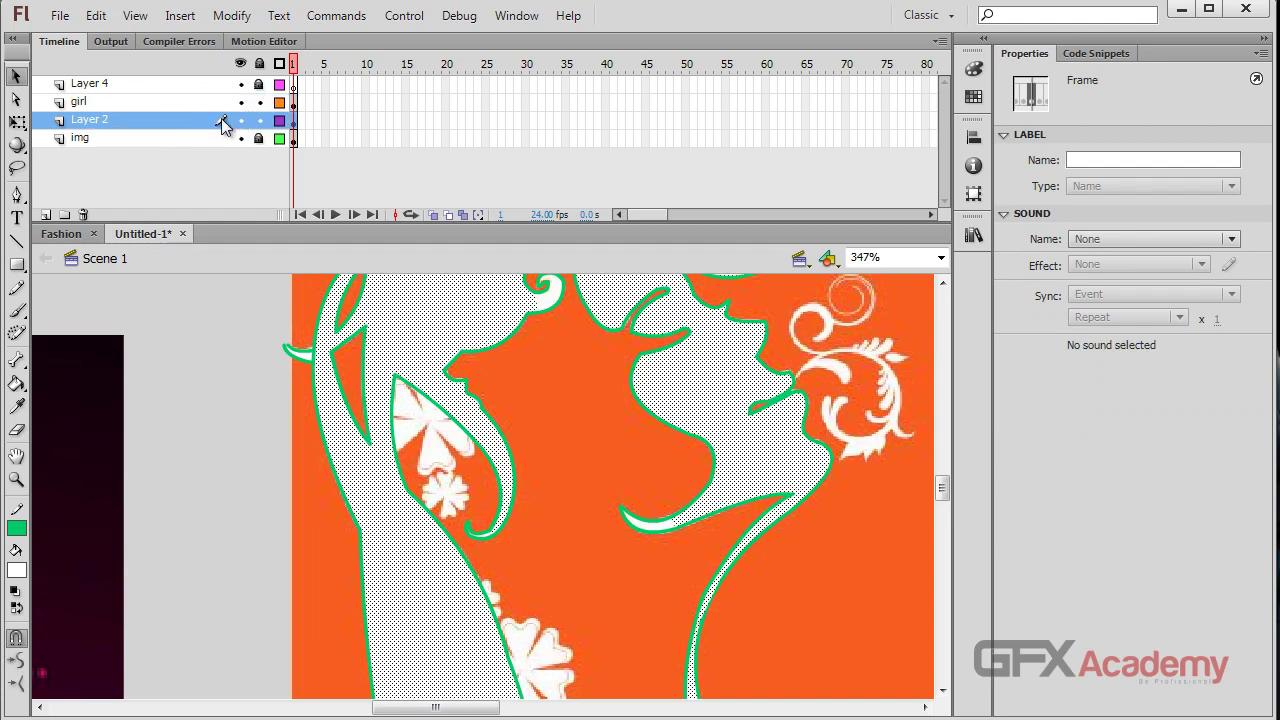
left_click(84, 216)
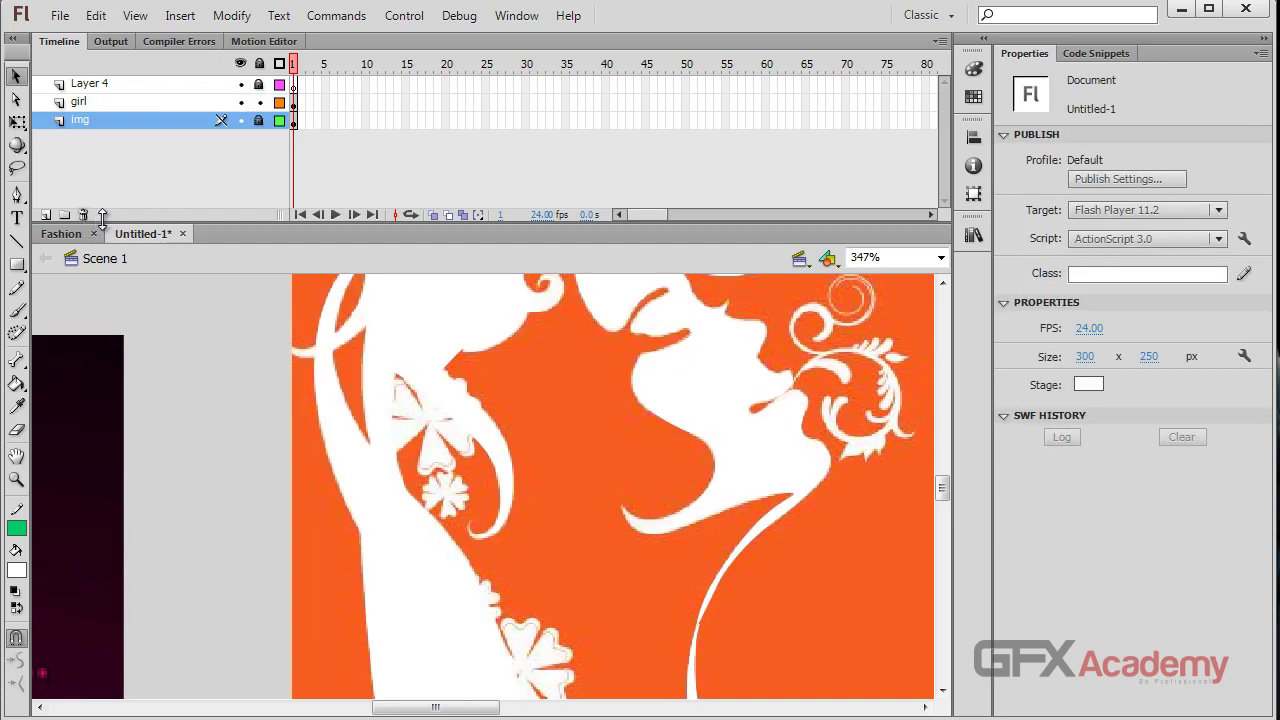
Hide the img layer and set the stage colour to dark gray.
left_click(240, 120)
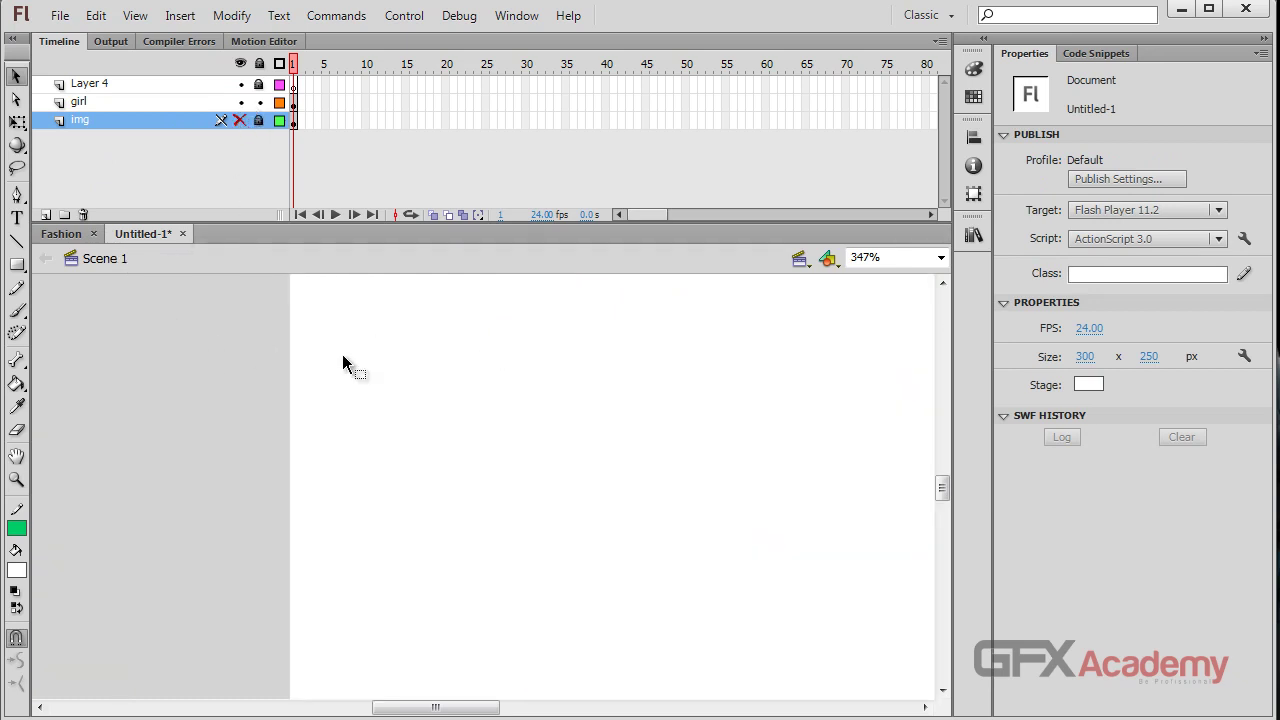
left_click(1088, 385)
left_click(1110, 428)
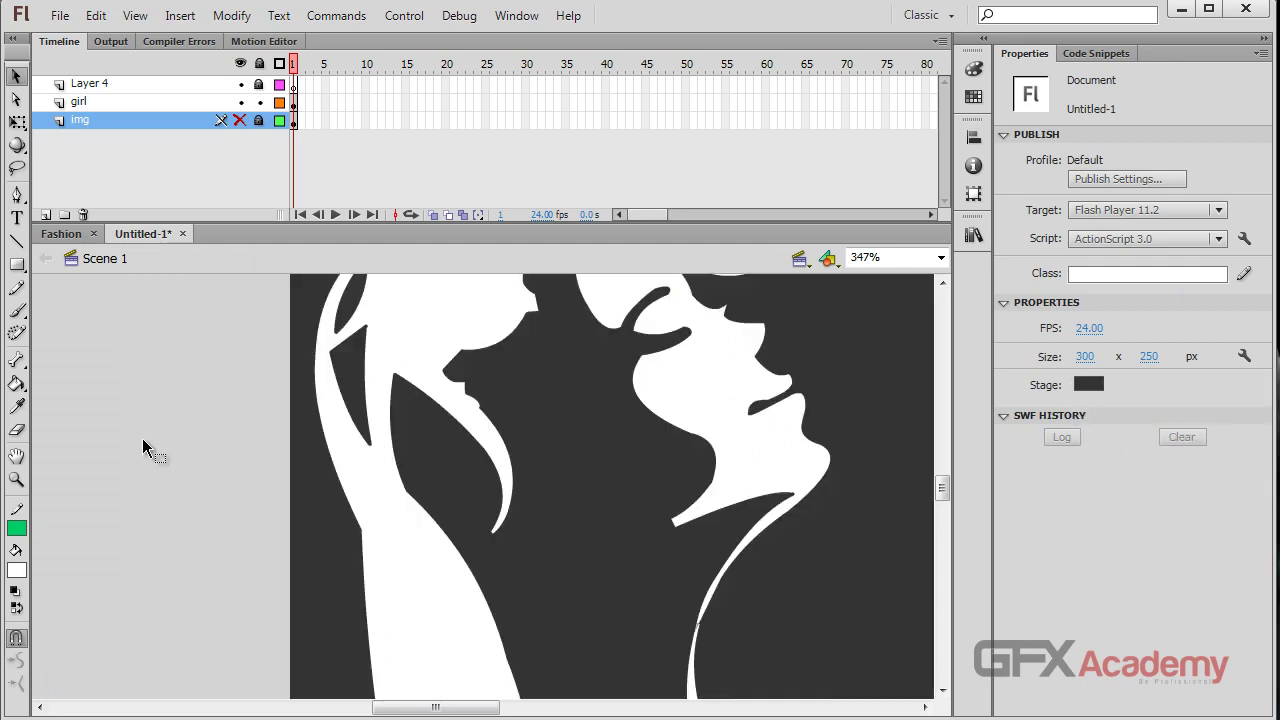
Bend the straight lower-left edge of the white arm into a smooth curve near the figure's base.
key("ctrl+minus")
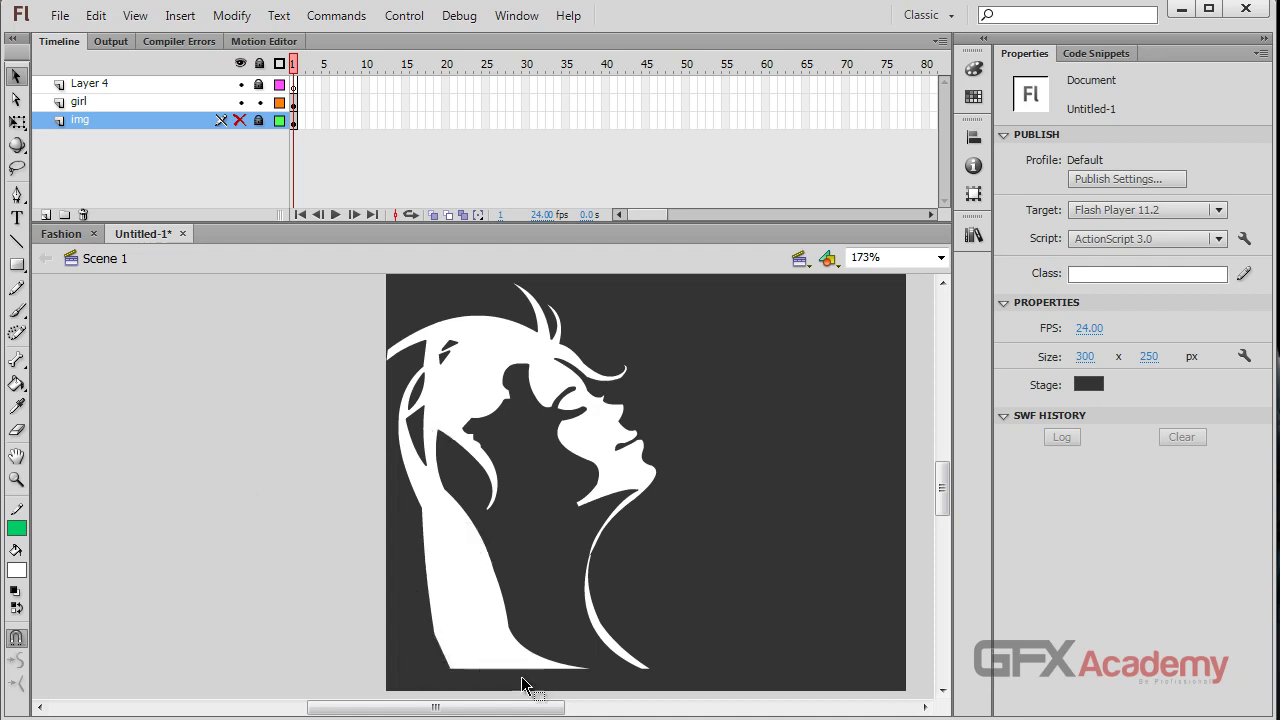
left_click(500, 655)
key("ctrl+equal")
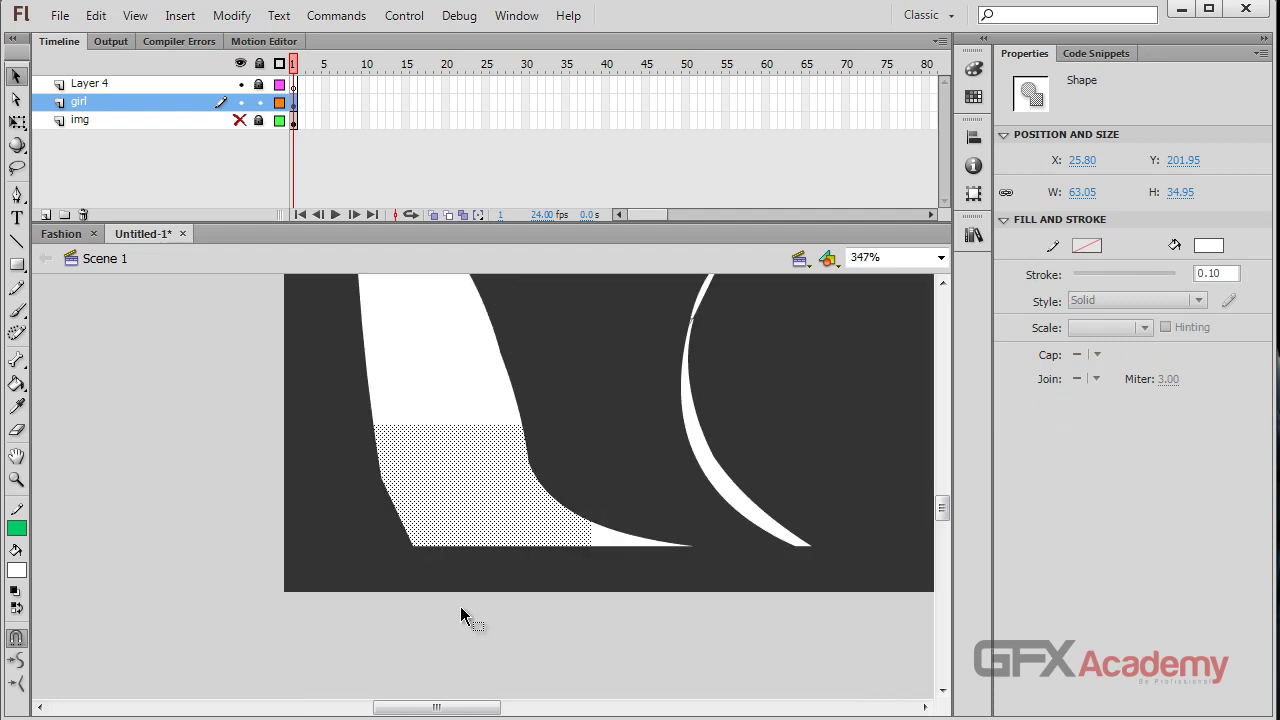
left_click(229, 408)
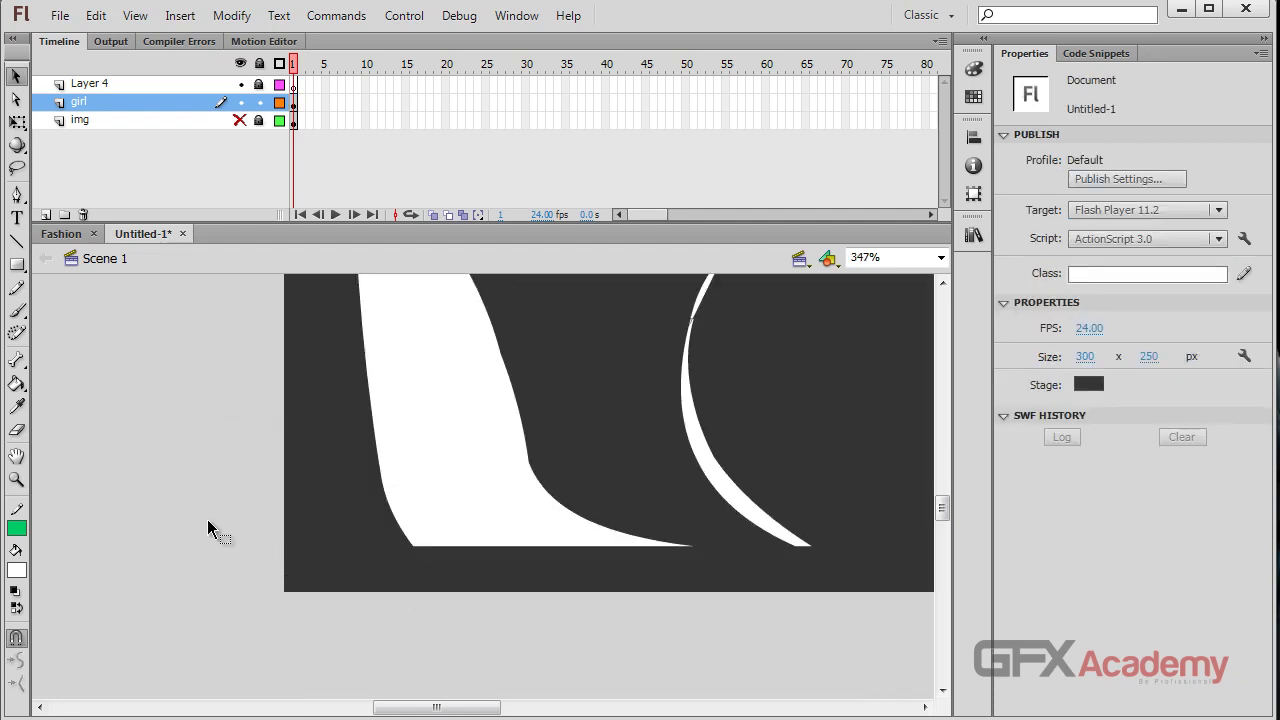
scroll(230, 517, "up", 3)
scroll(320, 410, "up", 3)
scroll(351, 466, "down", 2)
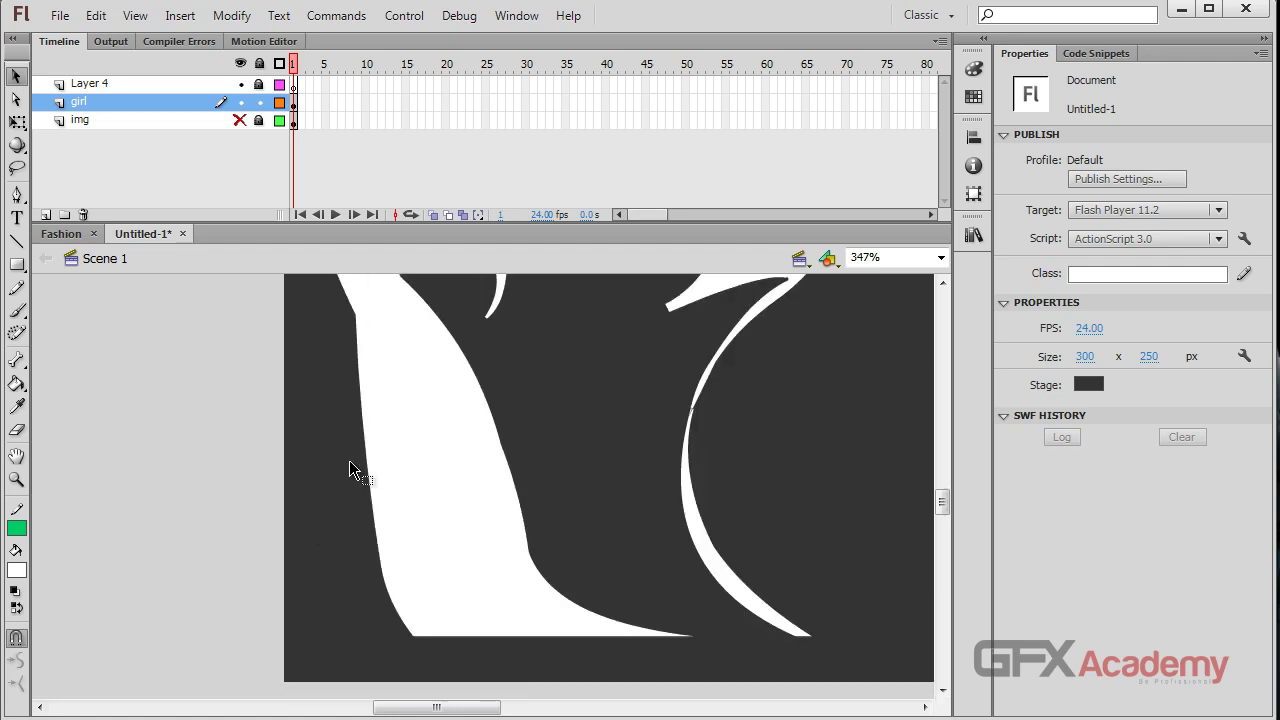
Try to reshape the blunt hair tip at the back of the girl's head into a sharp point.
scroll(386, 523, "up", 4)
scroll(516, 363, "up", 4)
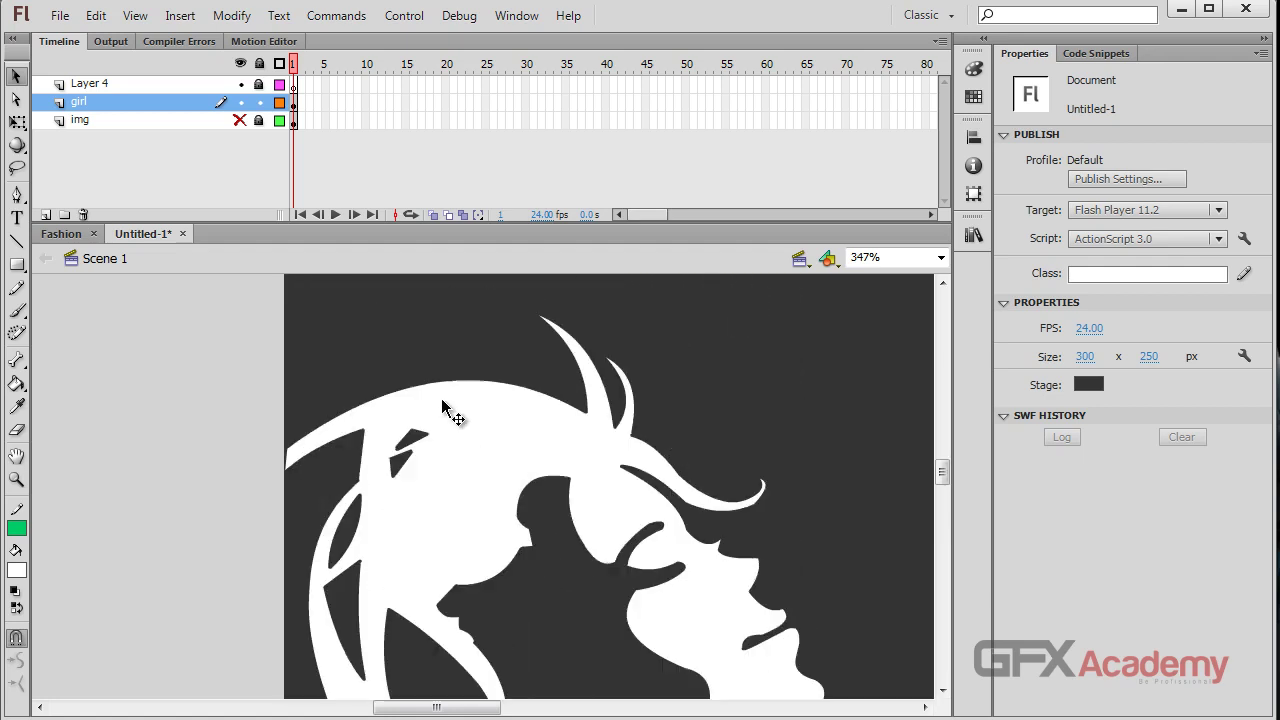
double_click(287, 458)
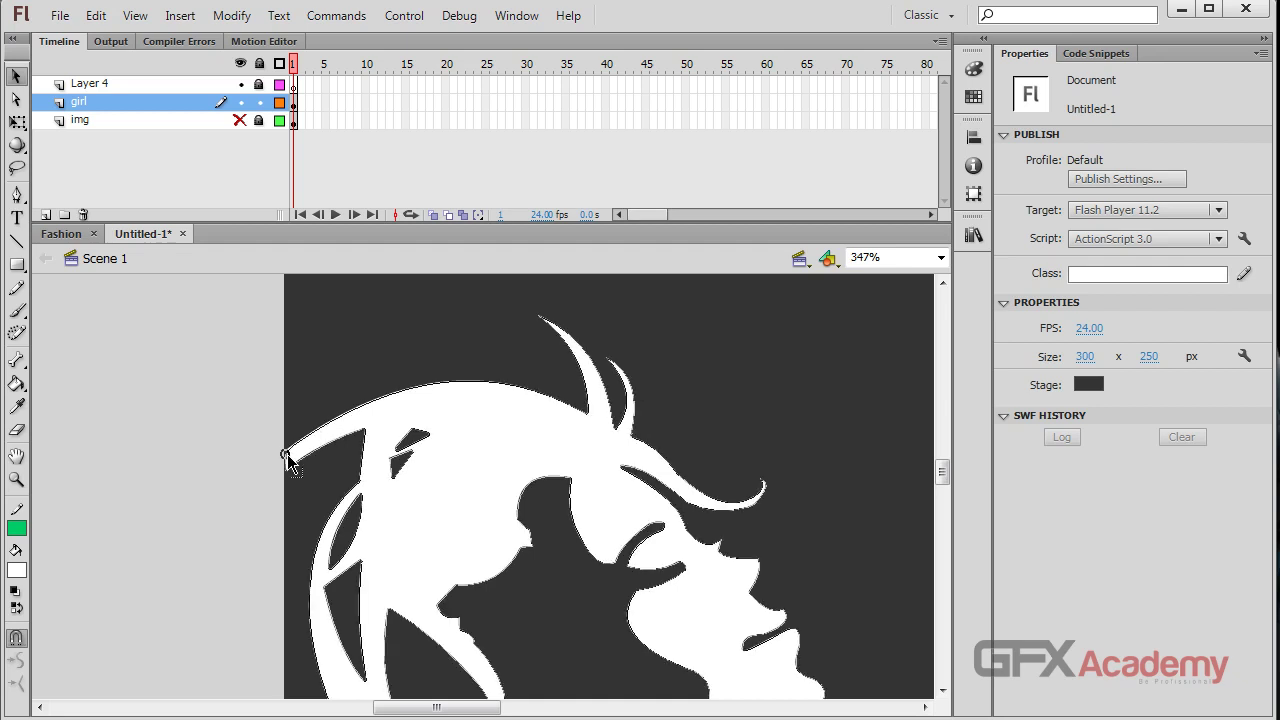
key("Delete")
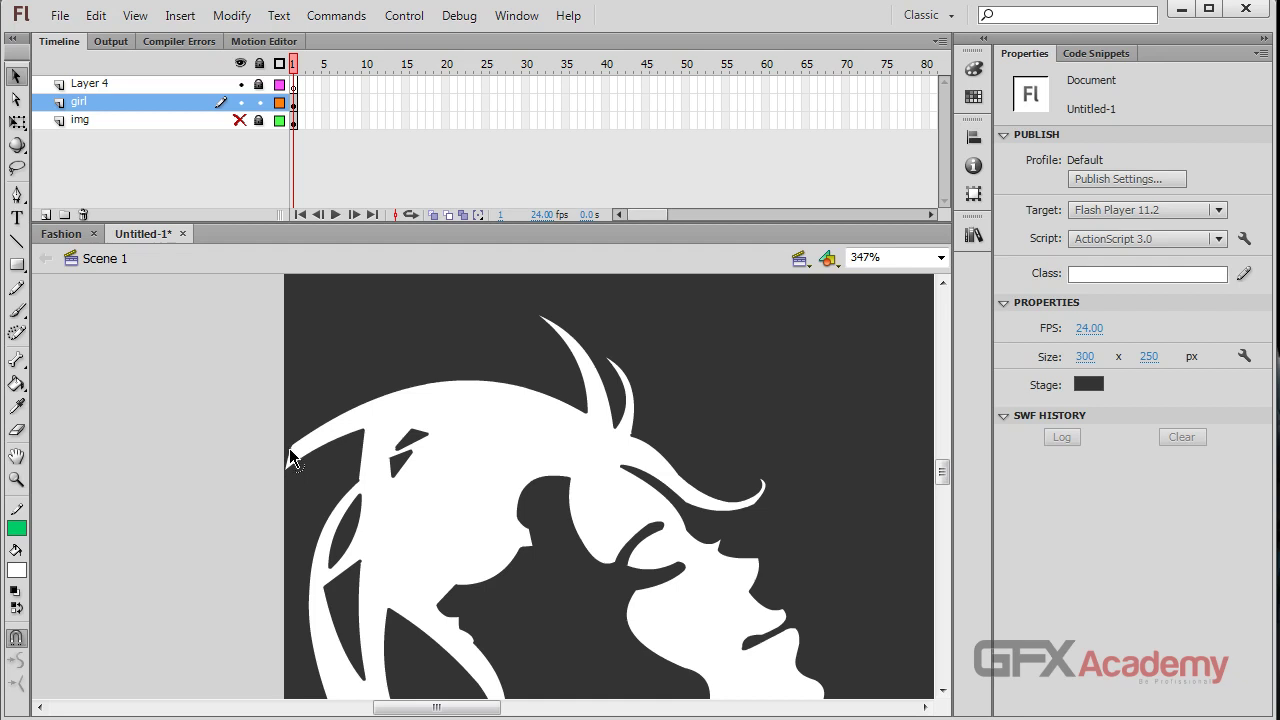
left_click_drag(290, 457, 300, 440)
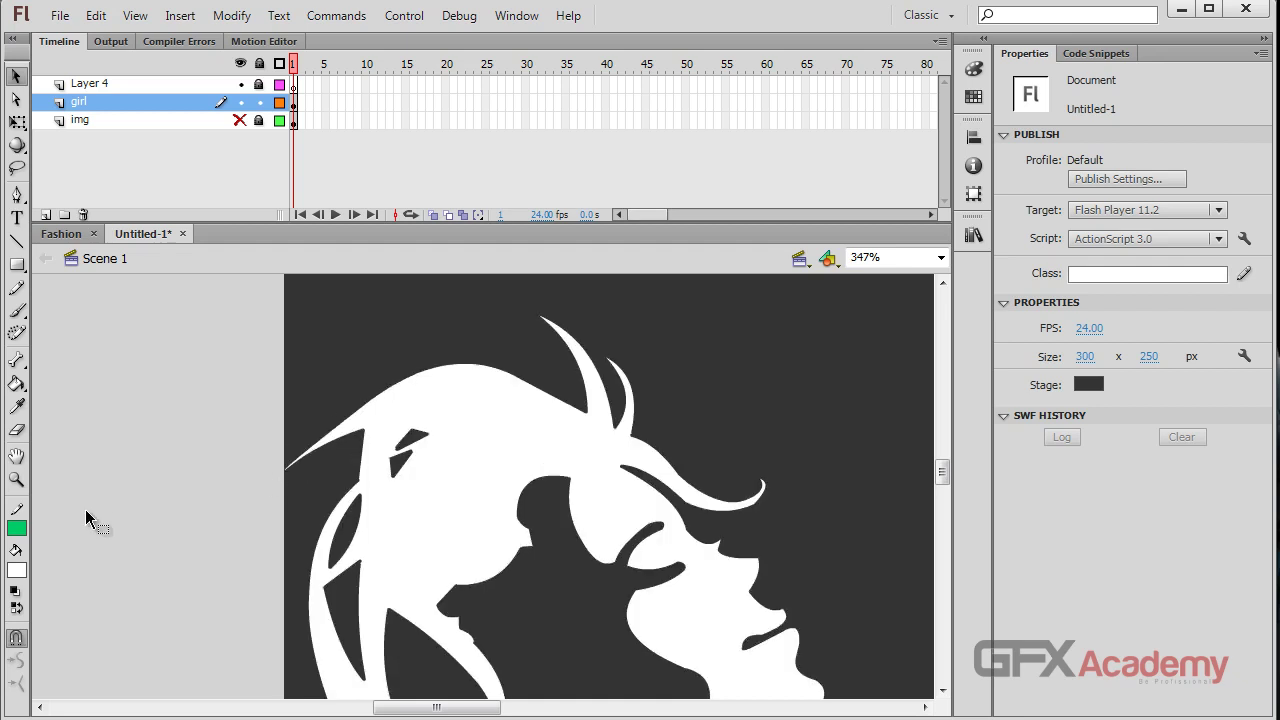
Close the small gap in the thin white neck line by joining its corner points, turning off Snap to Objects for fine placement.
scroll(177, 480, "down", 5)
scroll(612, 457, "down", 4)
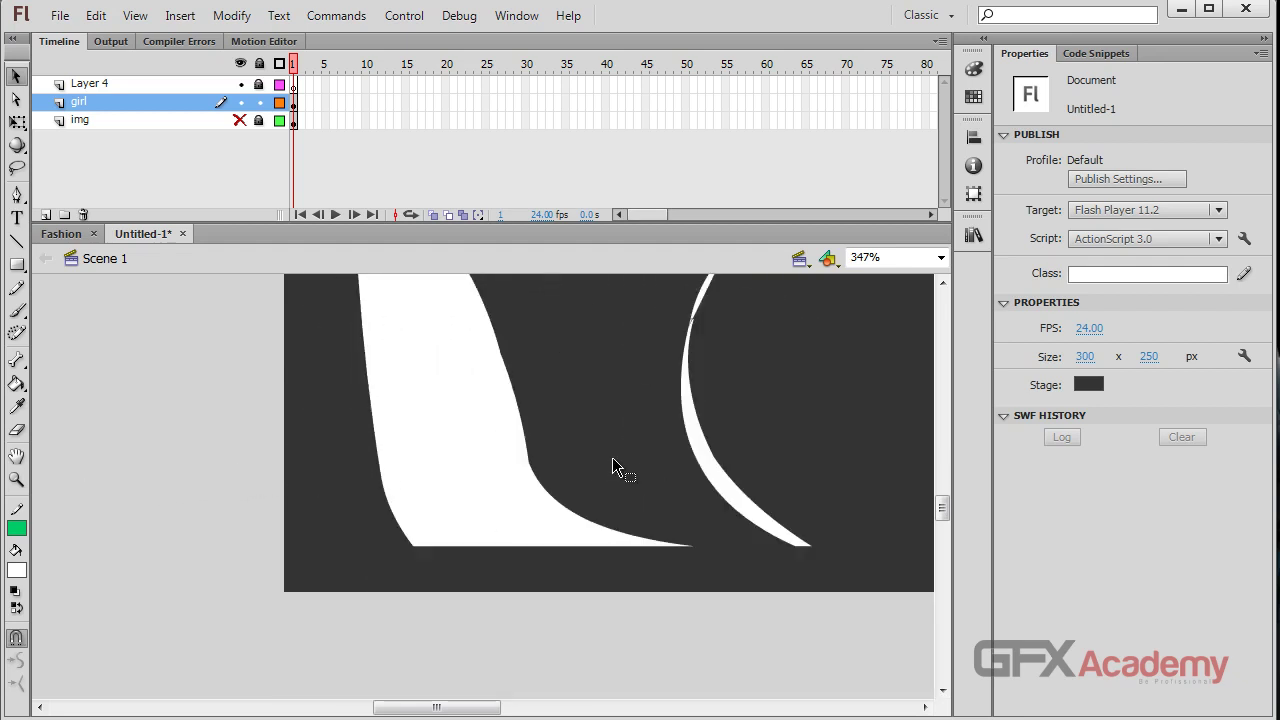
scroll(680, 415, "up", 2)
left_click_drag(724, 388, 641, 437)
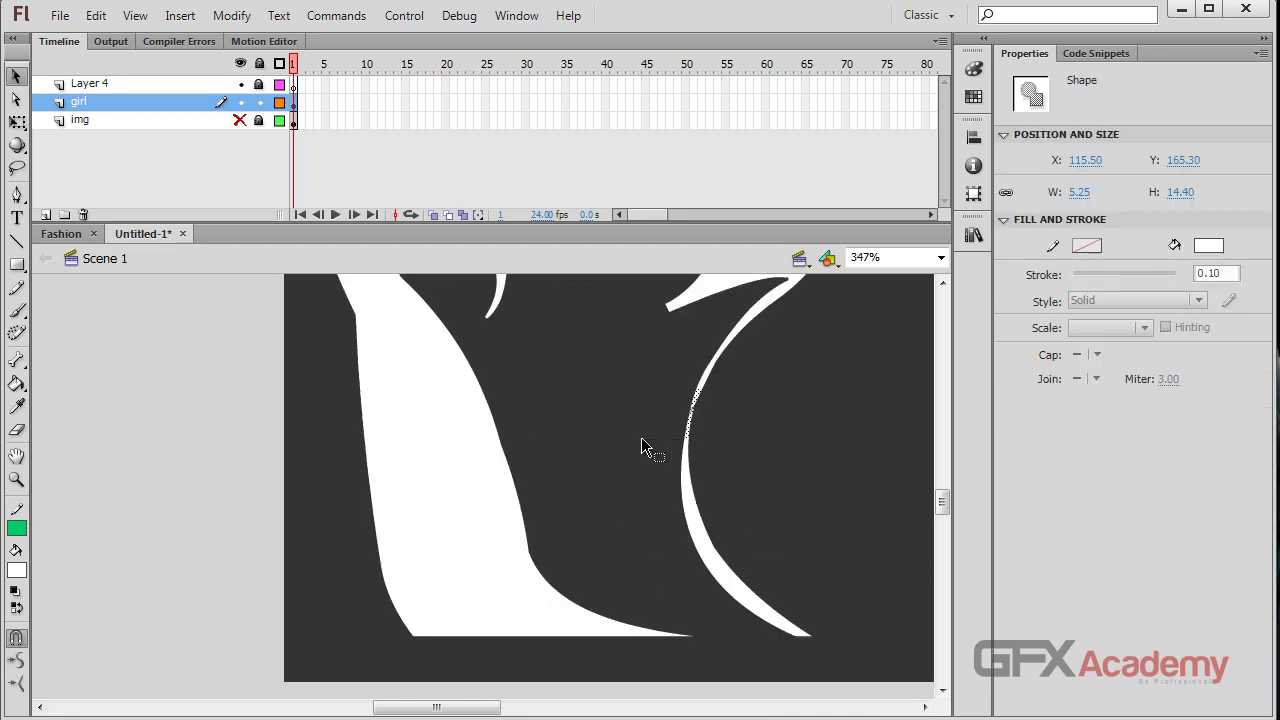
scroll(641, 437, "up", 5)
left_click(511, 465)
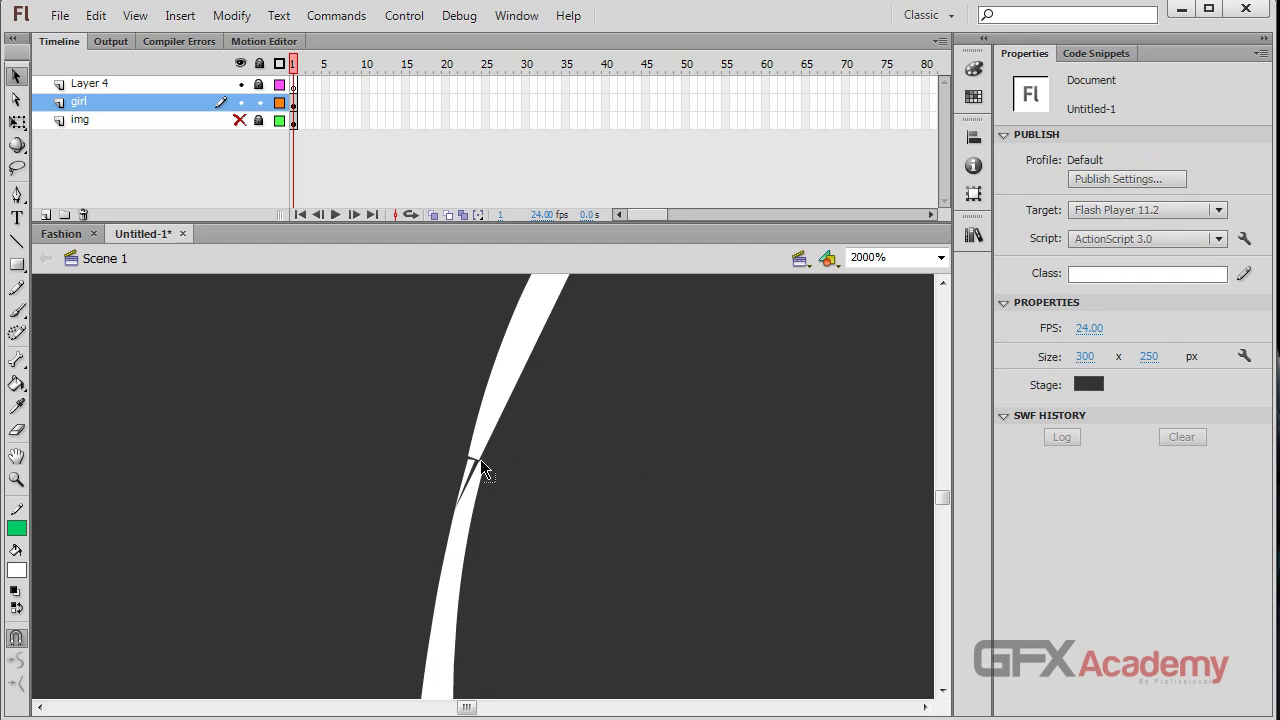
left_click_drag(480, 462, 466, 470)
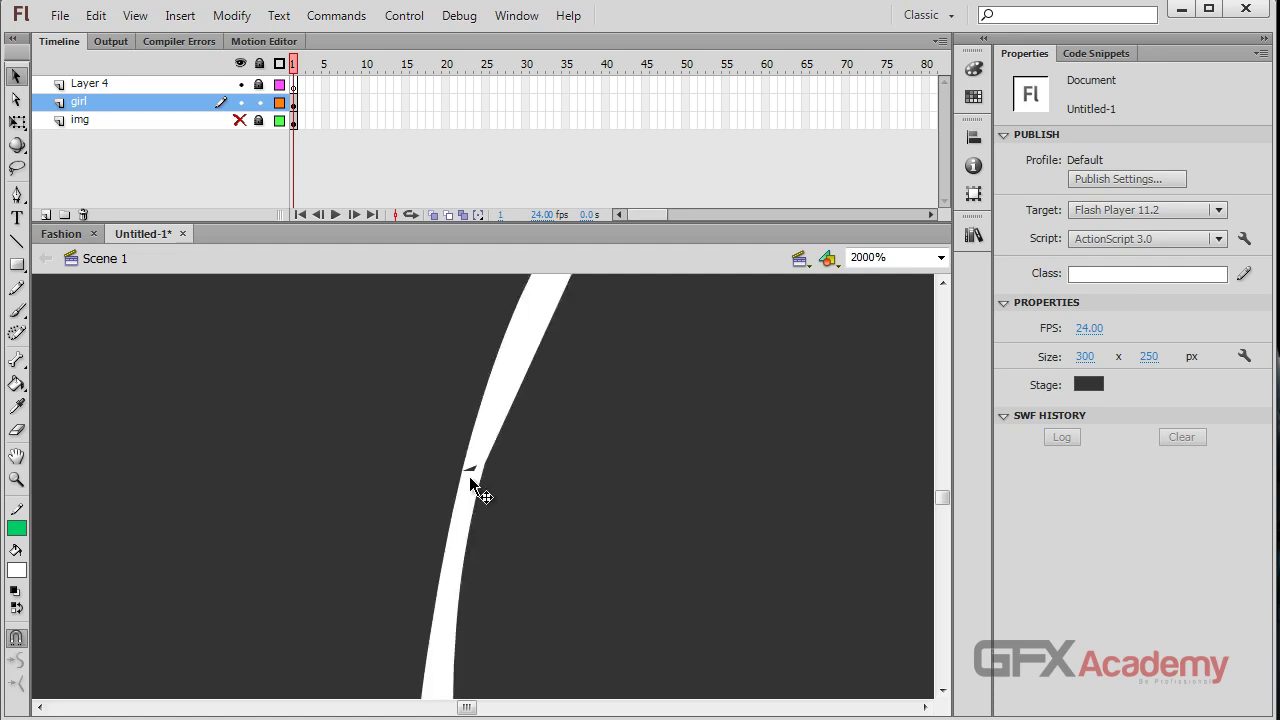
left_click(16, 637)
left_click_drag(467, 470, 713, 261)
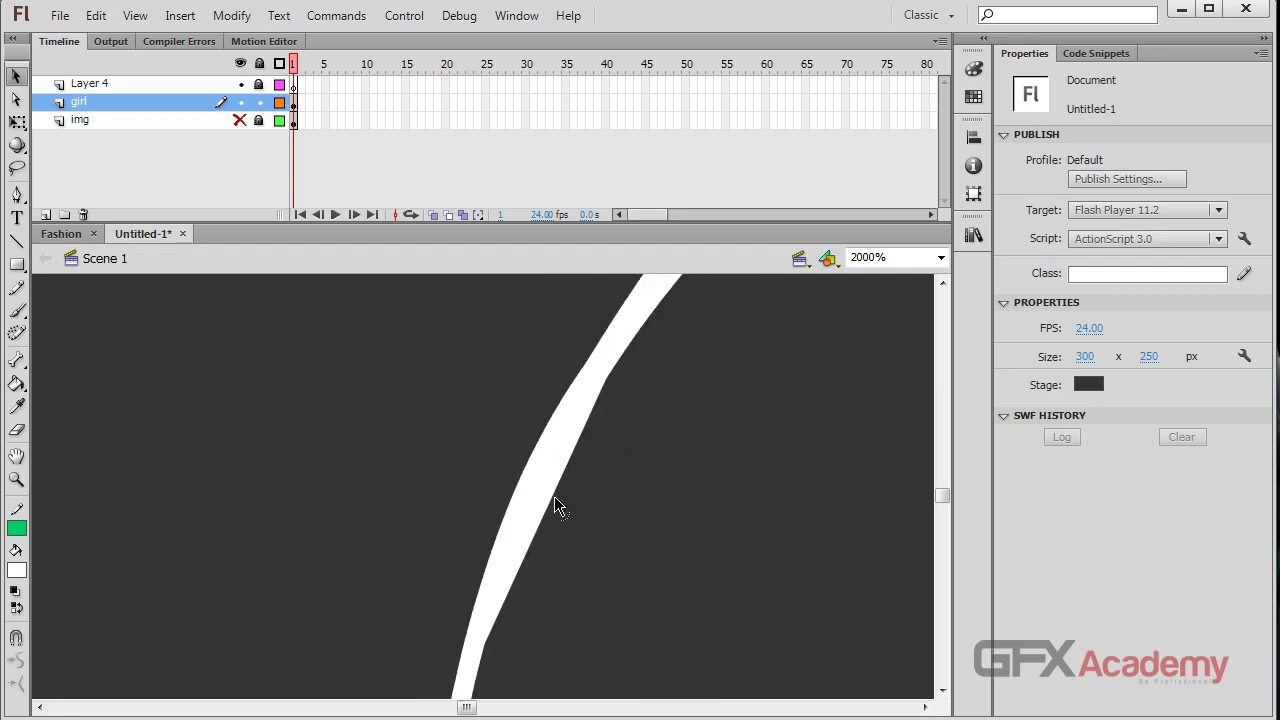
Bend the straight inner-facing segments beside the neck line's joint into one smooth, slender curve.
left_click_drag(551, 493, 546, 490)
scroll(600, 514, "down", 2)
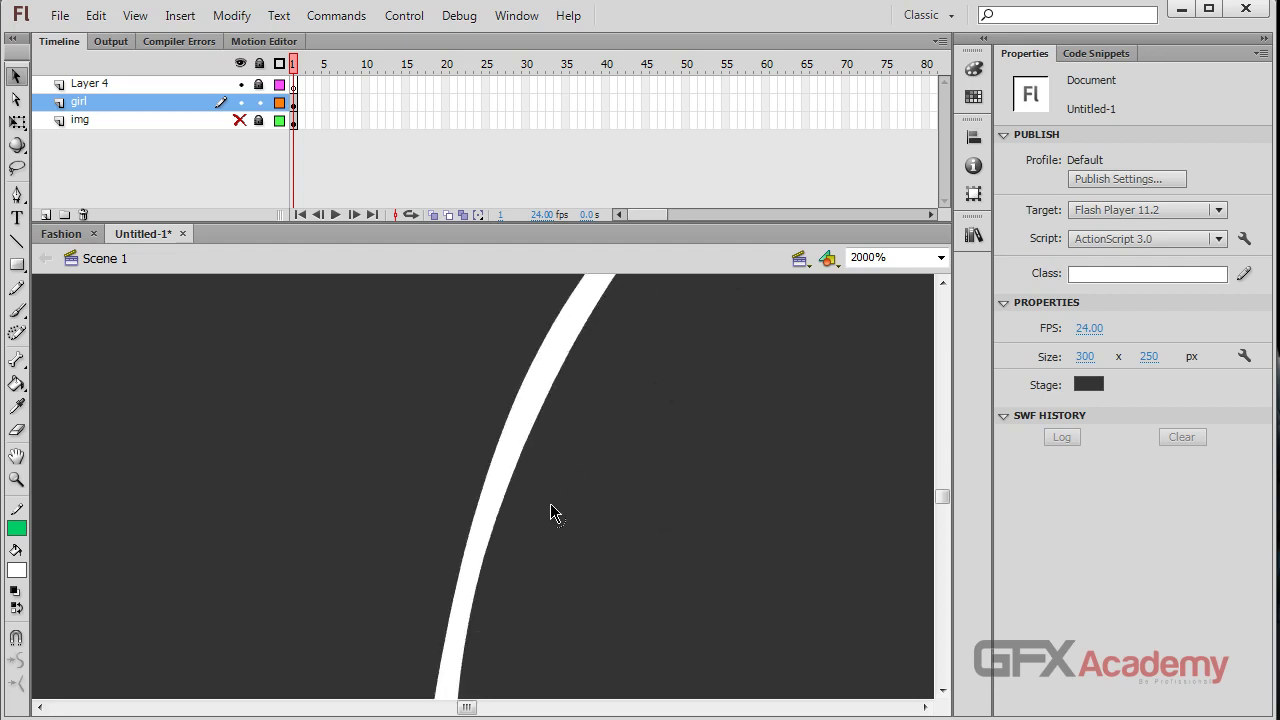
scroll(670, 412, "up", 2)
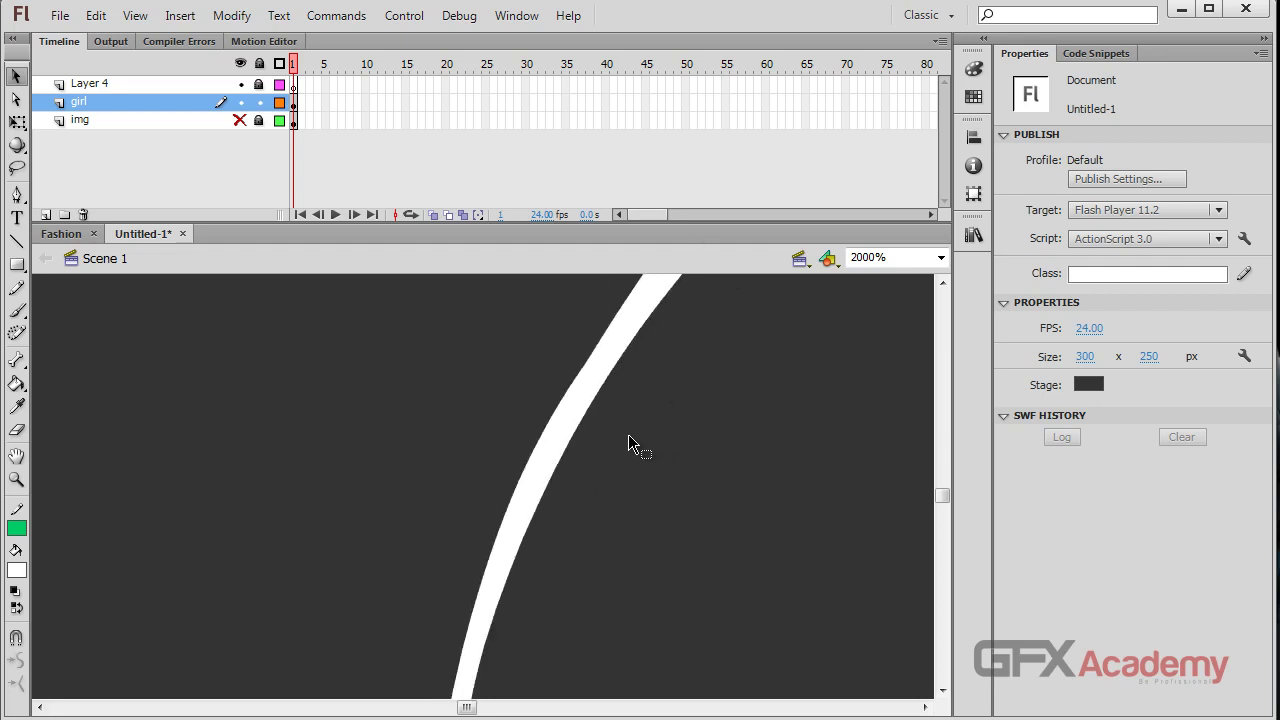
scroll(628, 434, "up", 1)
scroll(800, 363, "down", 3)
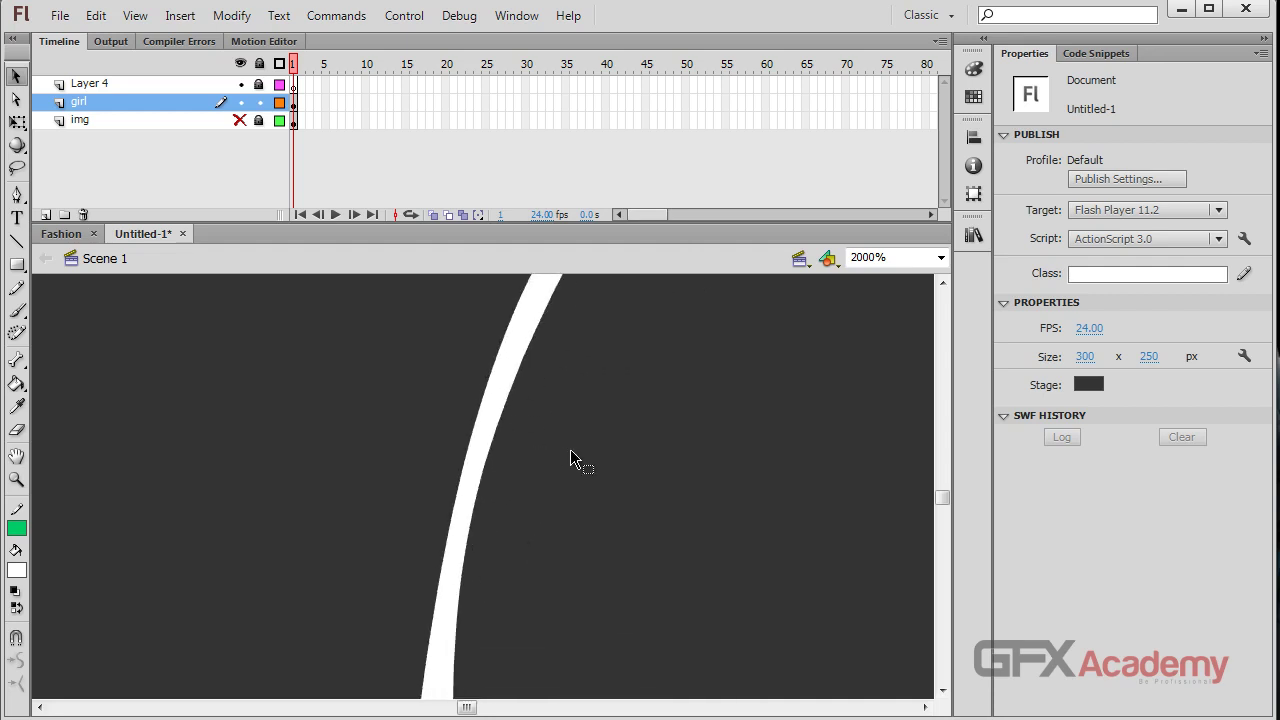
scroll(567, 390, "up", 2)
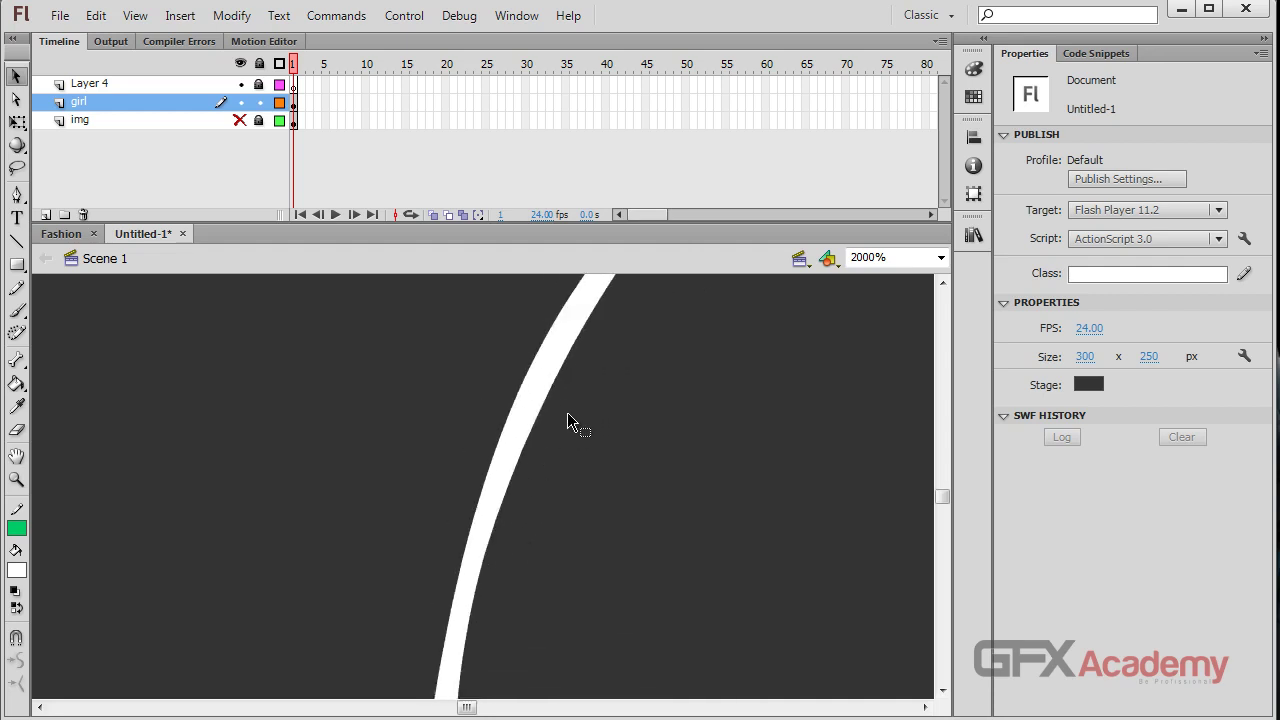
left_click_drag(545, 410, 540, 410)
key("ctrl+minus")
key("ctrl+minus")
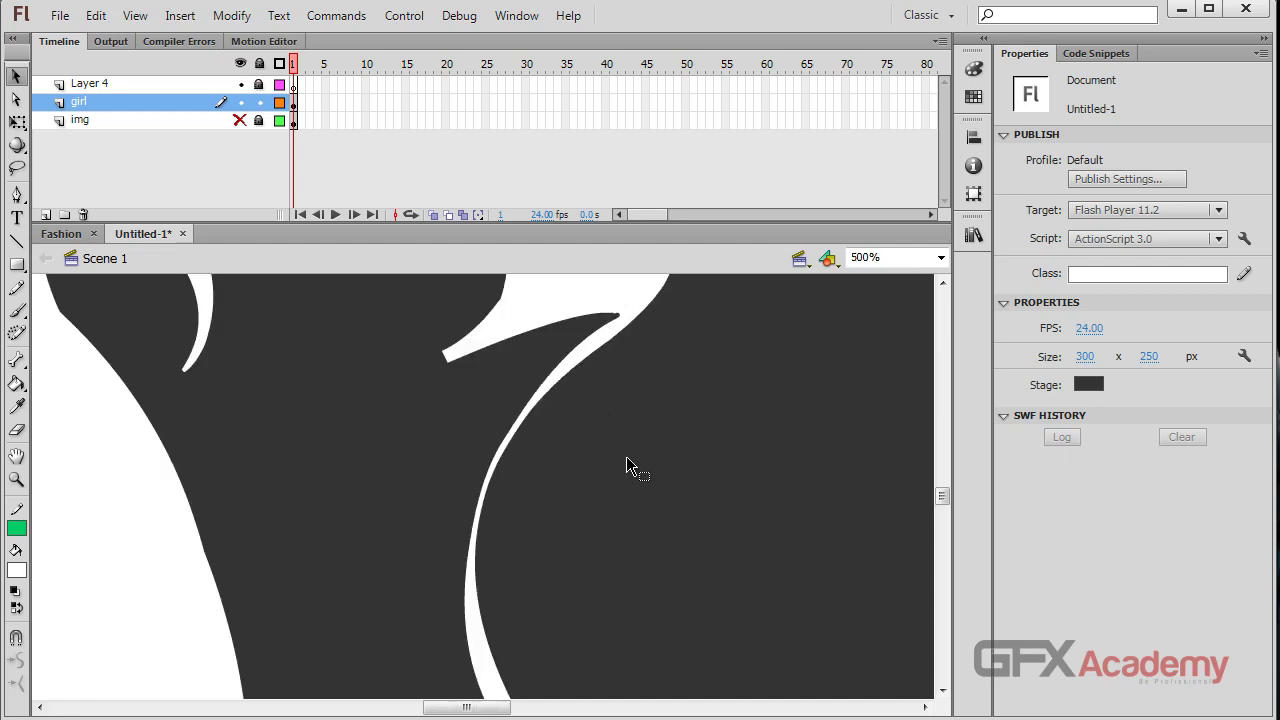
key("ctrl+minus")
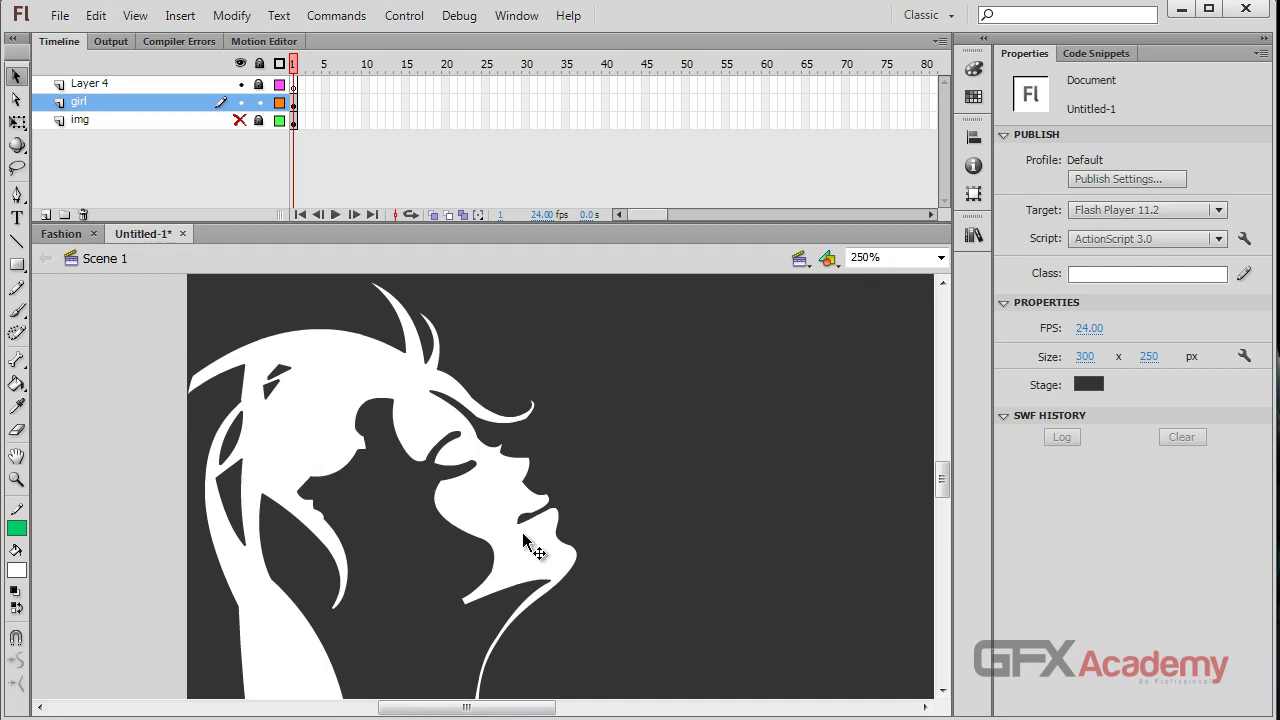
scroll(527, 528, "down", 3)
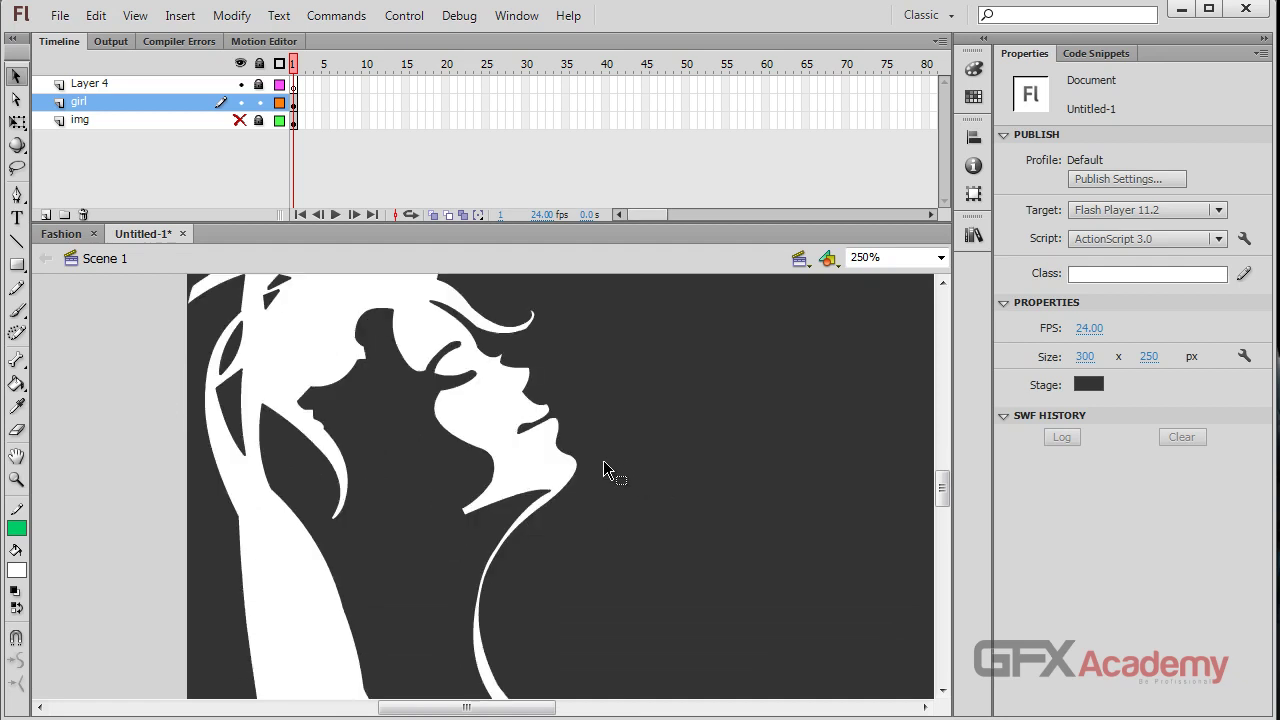